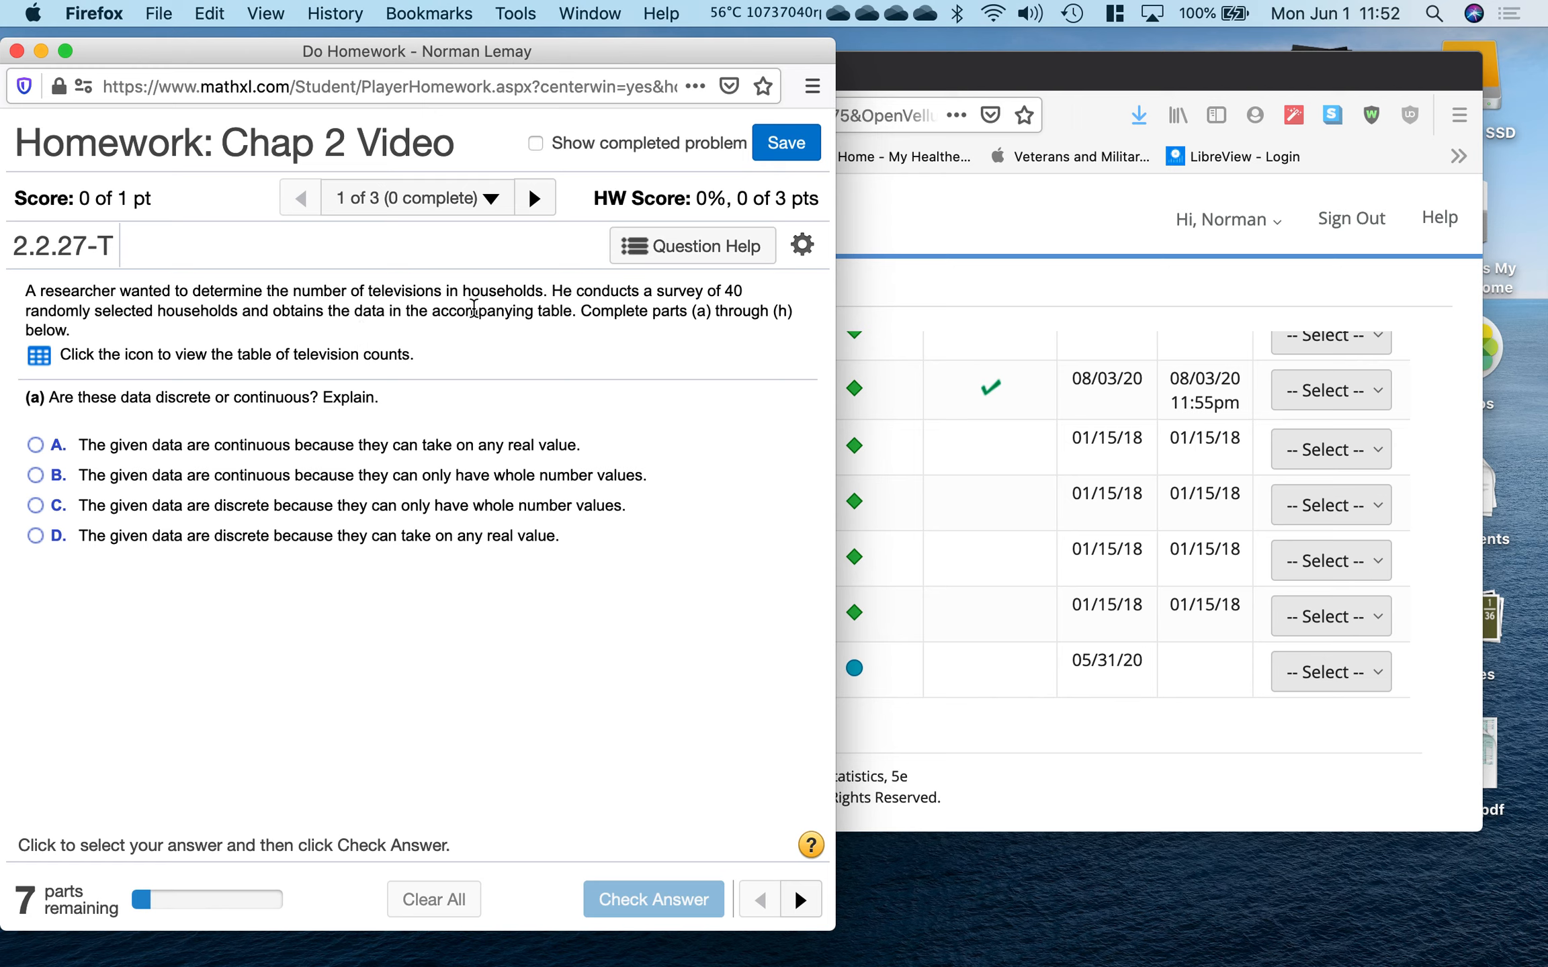
View the table of television counts for question 2.2.27-T and close it.
left_click(38, 356)
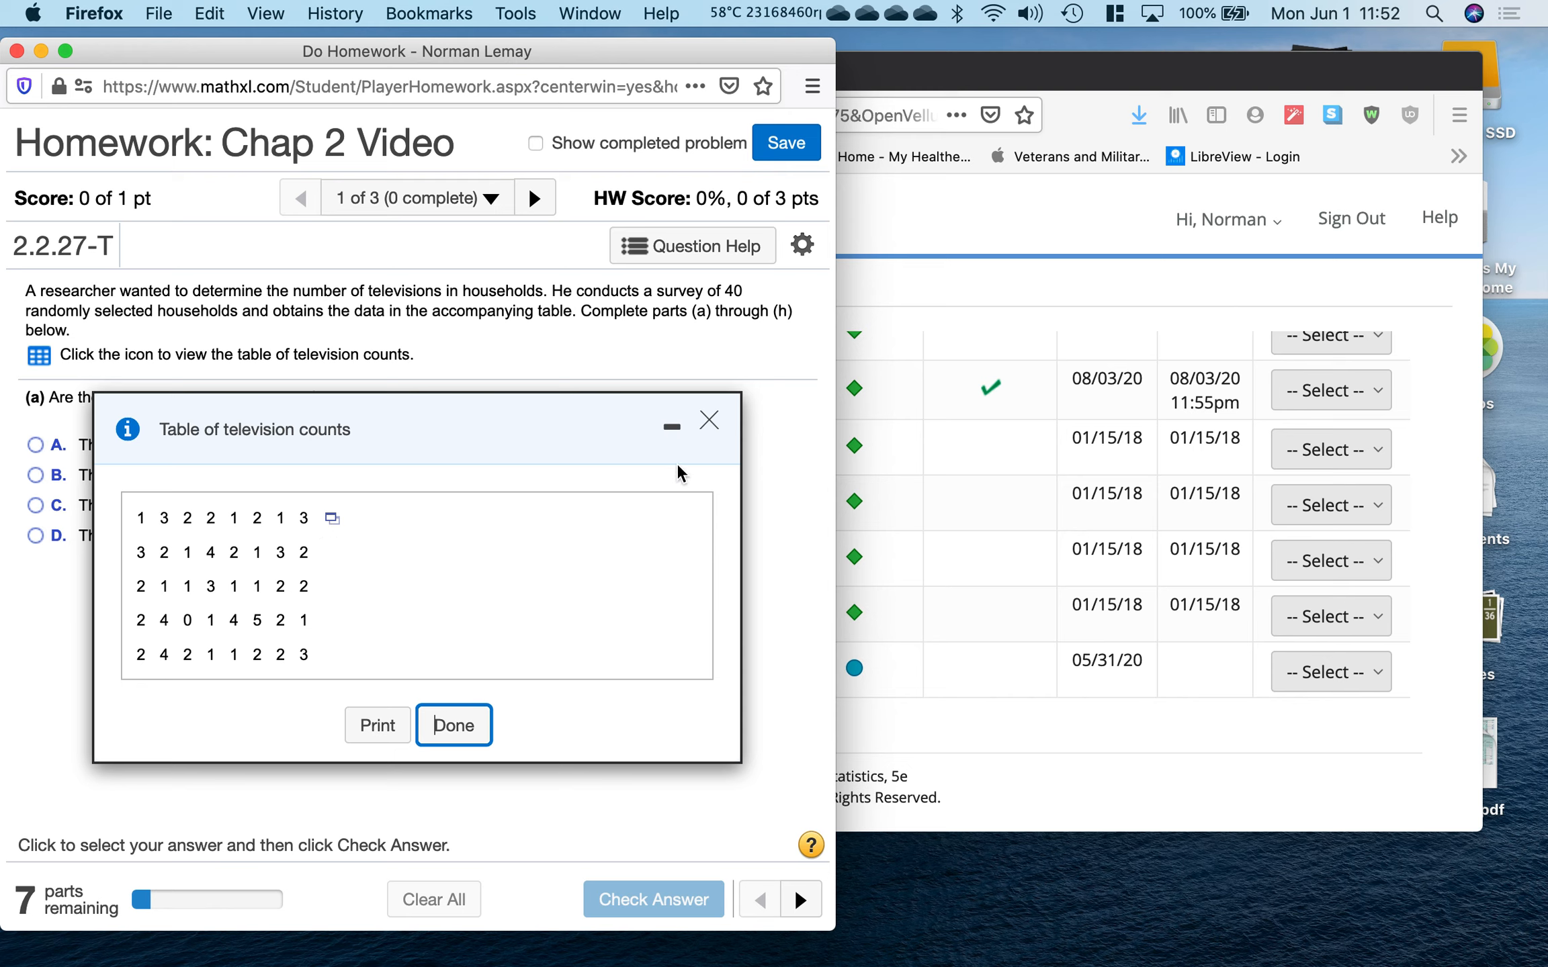
left_click(708, 420)
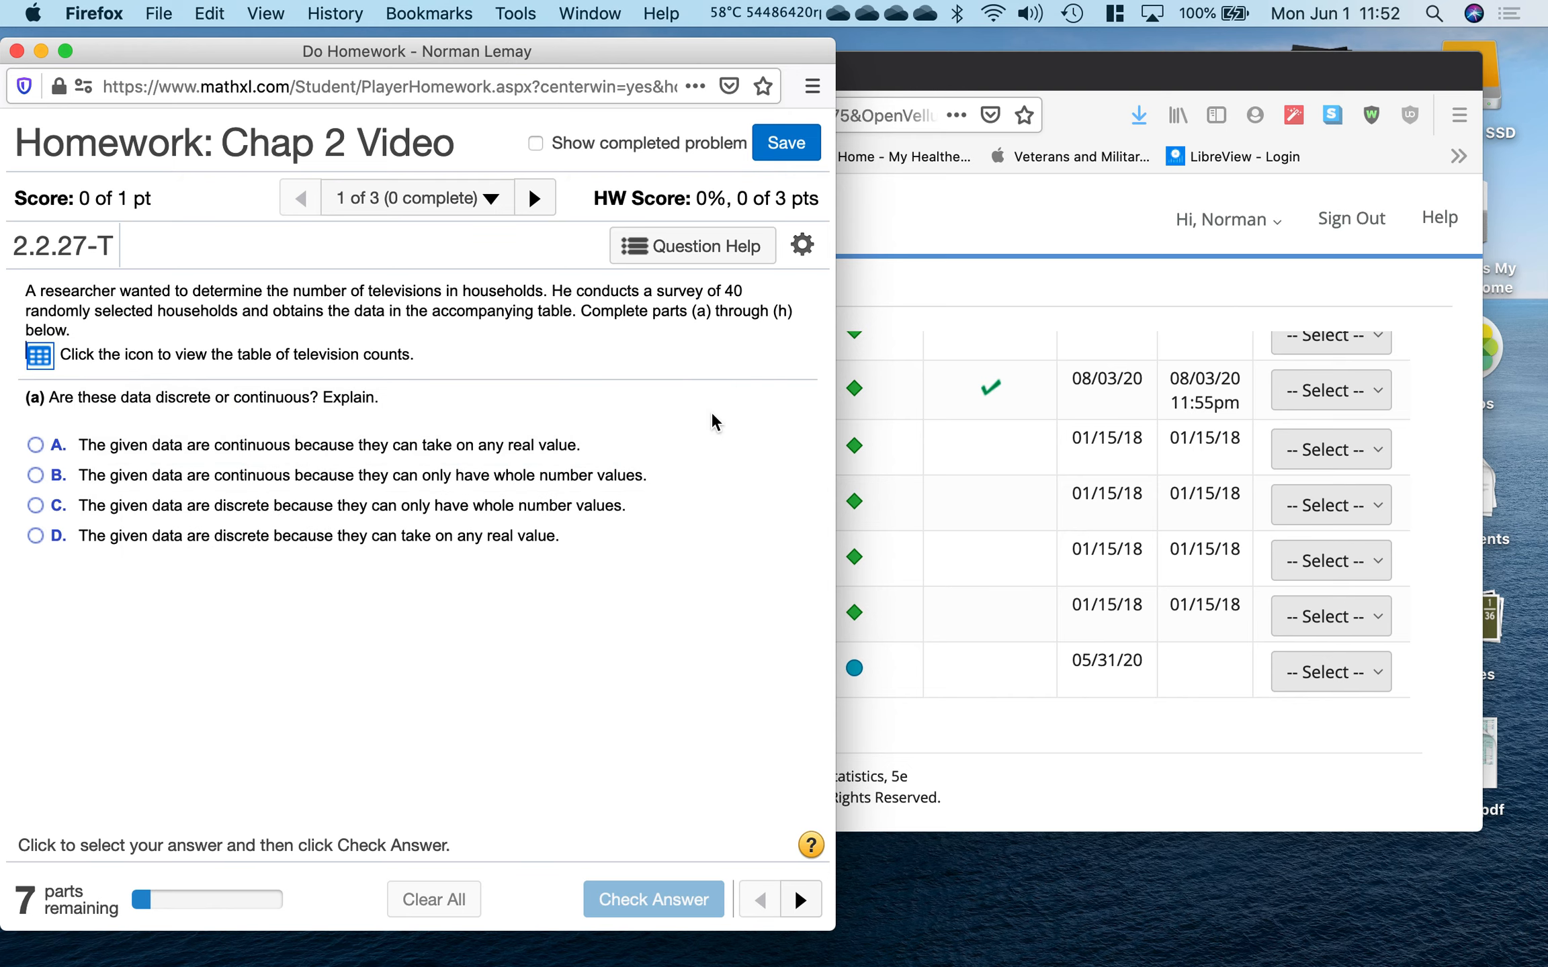
Show the completed version of the homework problem and review its answers for parts (a) to (c).
left_click(541, 141)
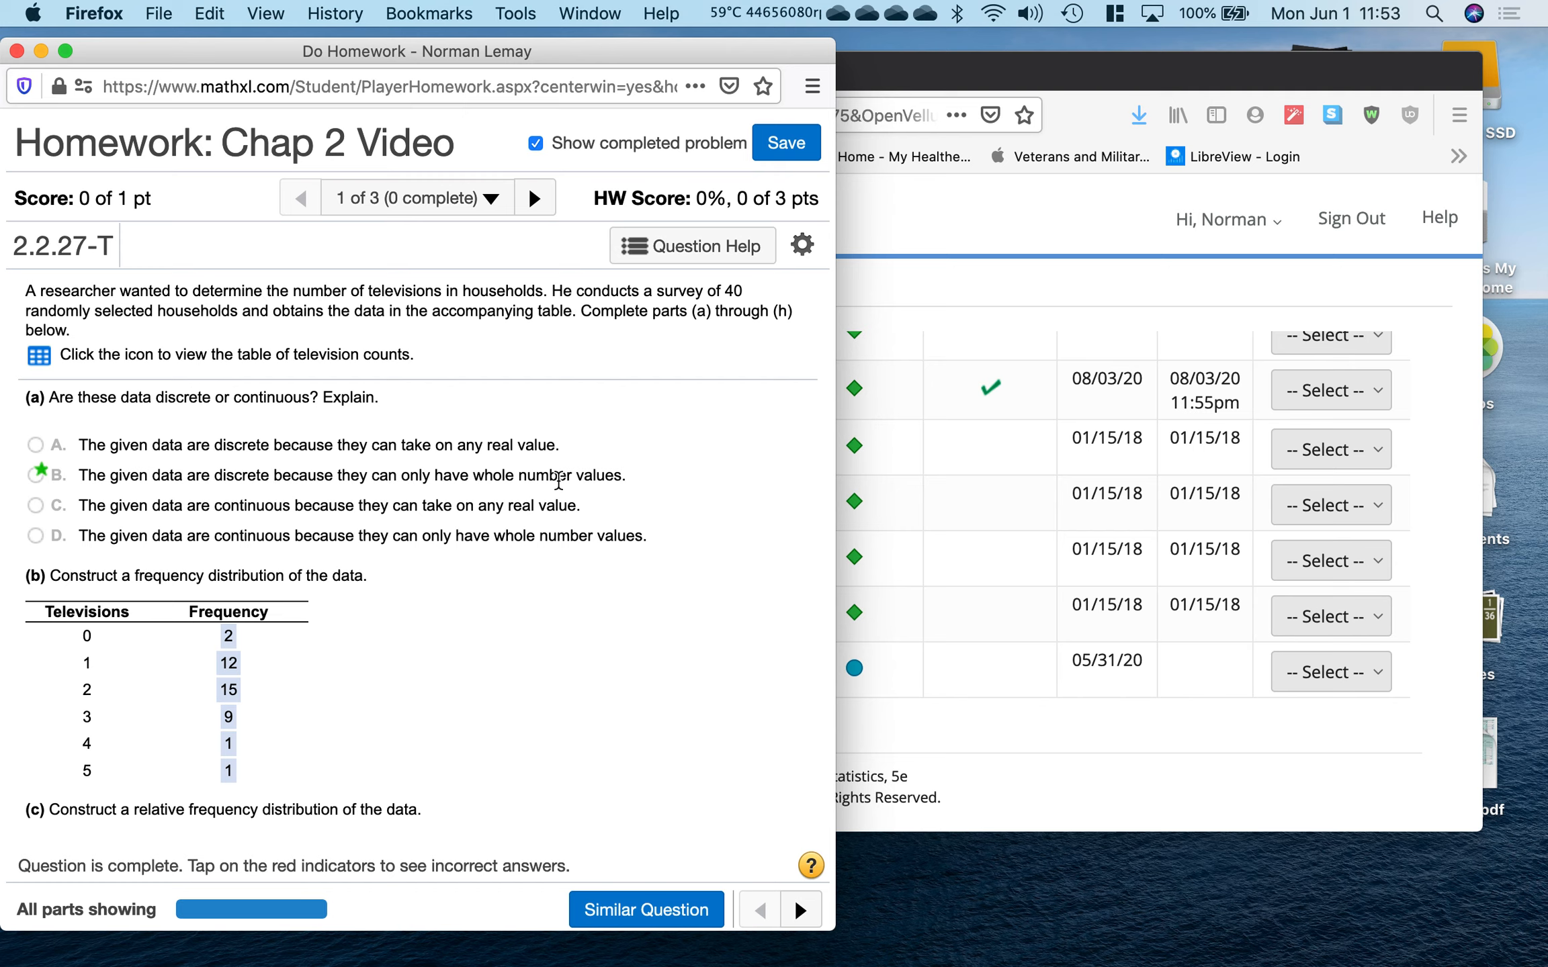
scroll(375, 510, "down", 3)
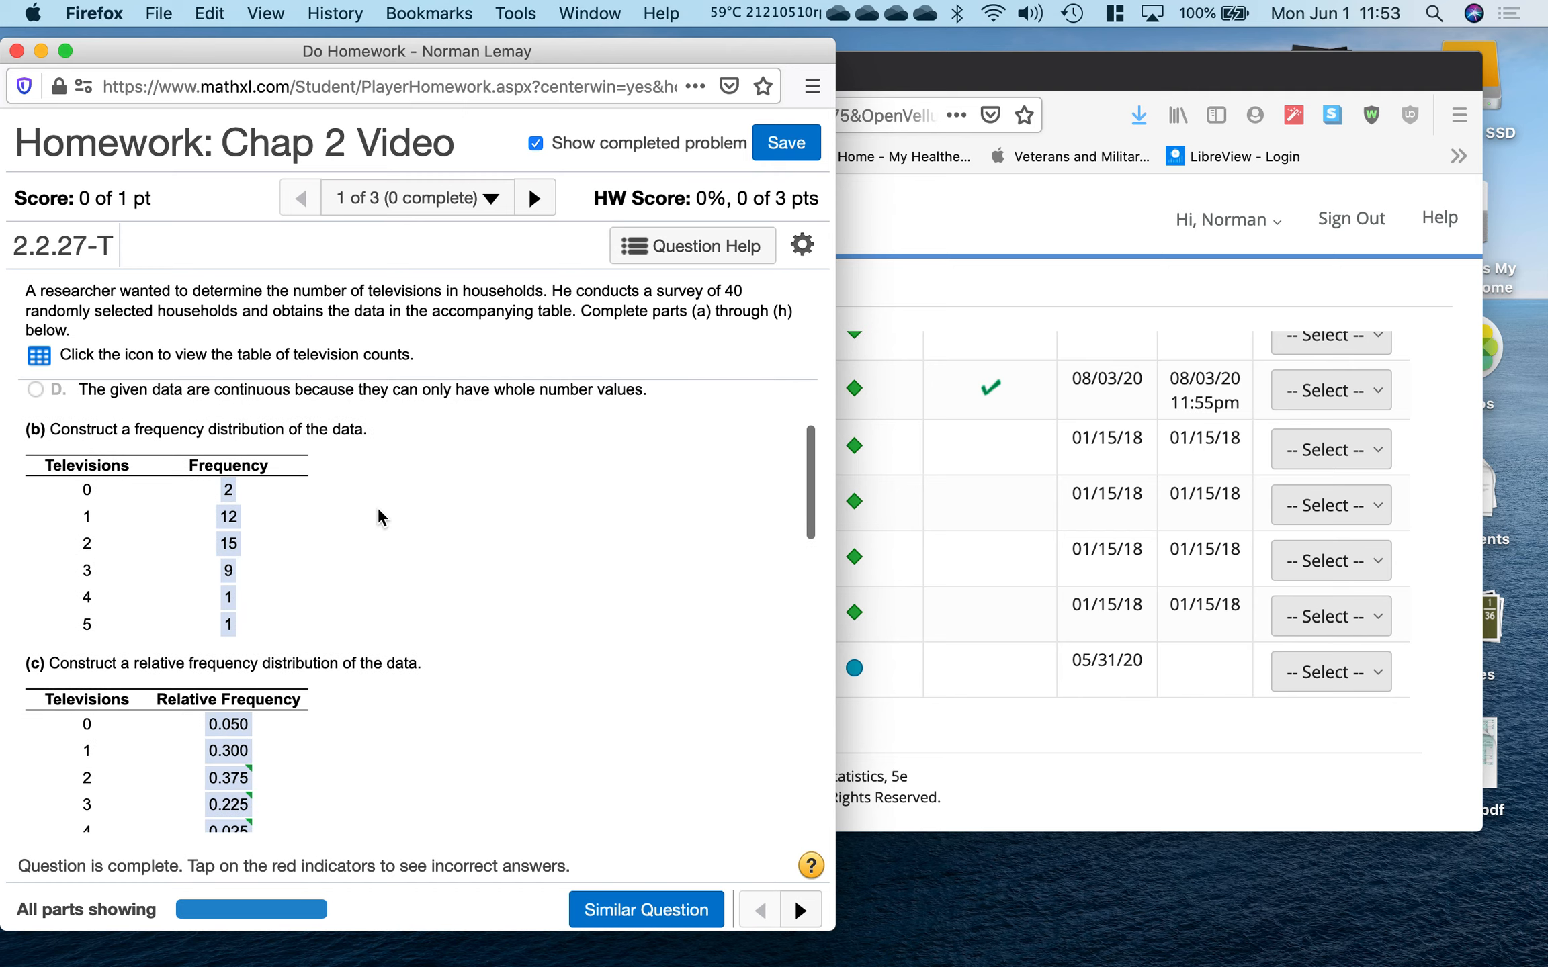
scroll(379, 517, "up", 2)
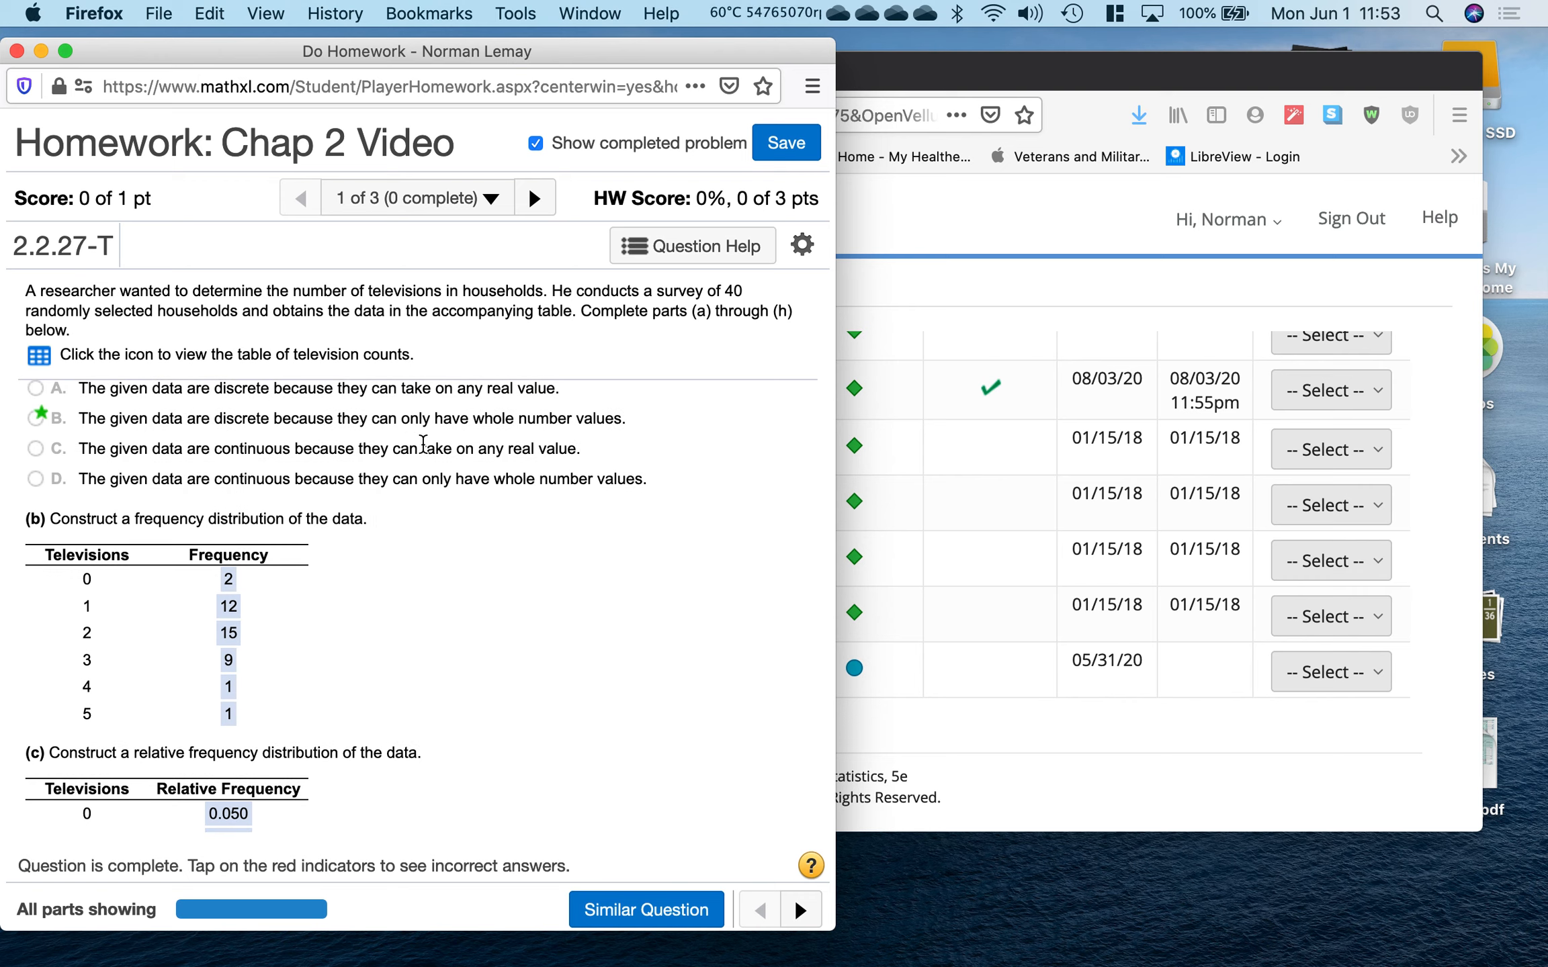
scroll(422, 442, "down", 2)
scroll(424, 442, "up", 3)
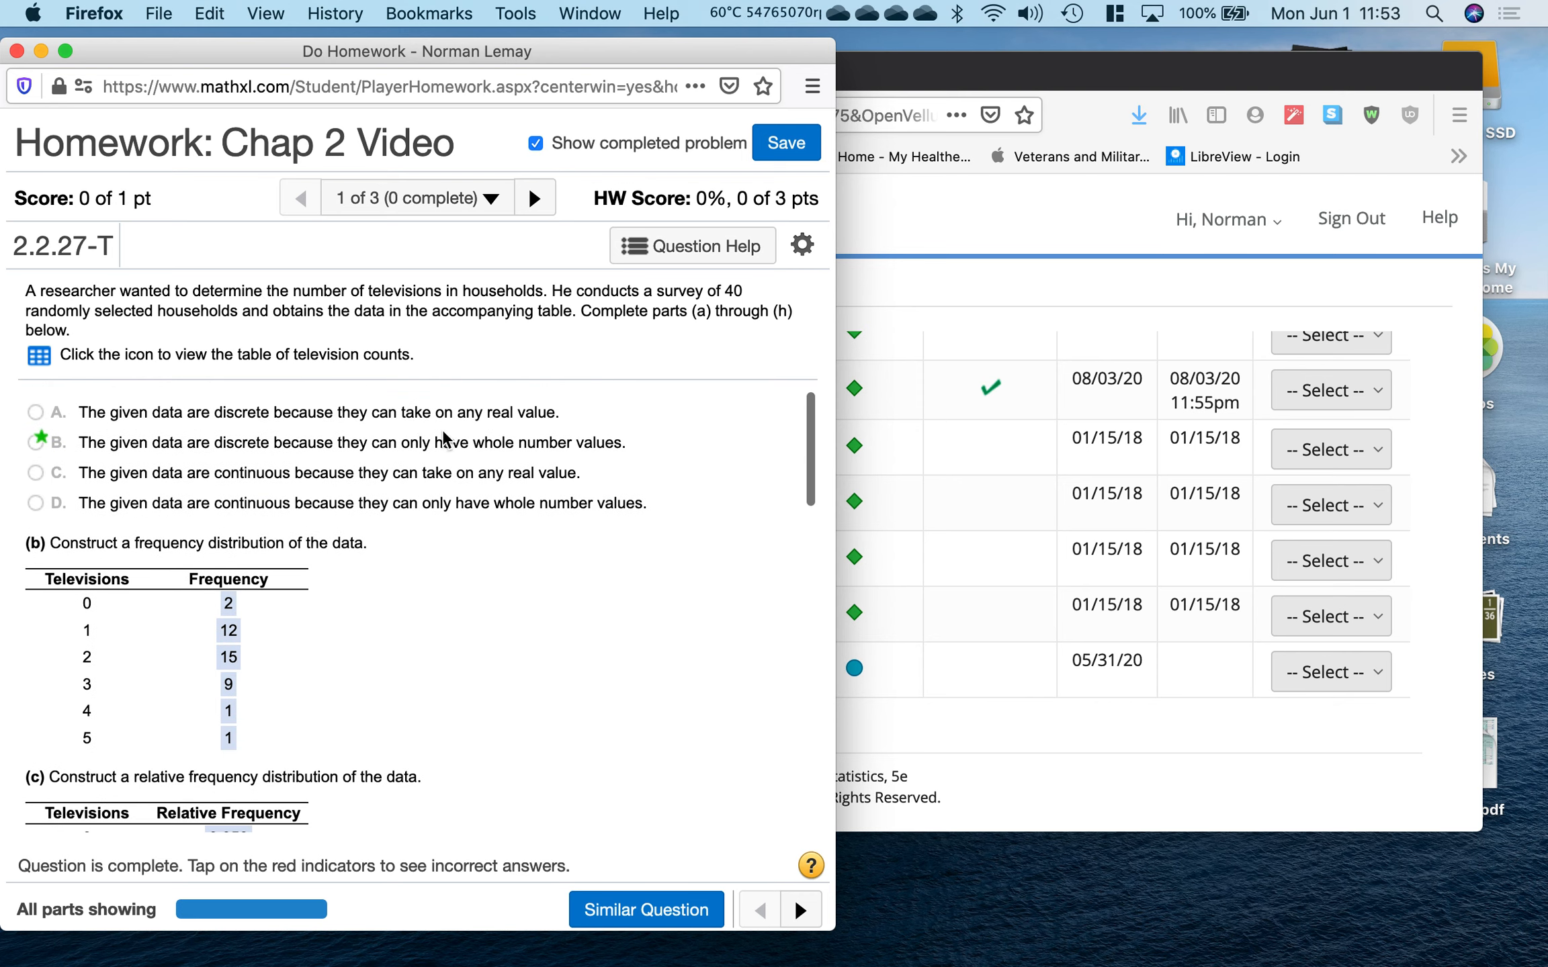
scroll(444, 438, "down", 4)
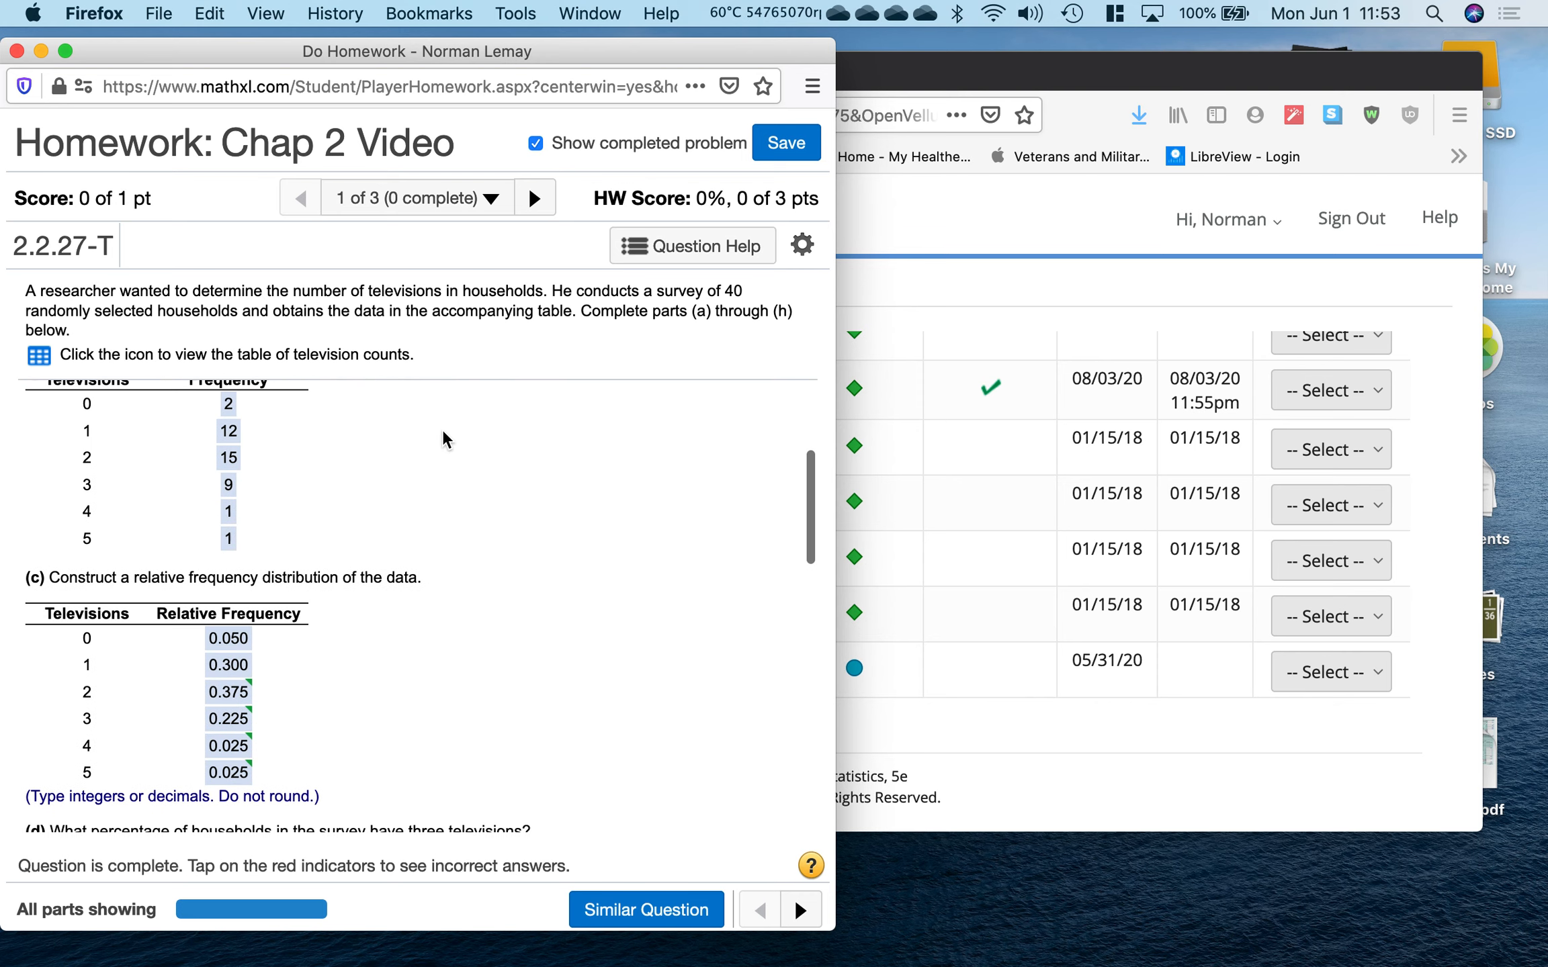
scroll(444, 438, "up", 1)
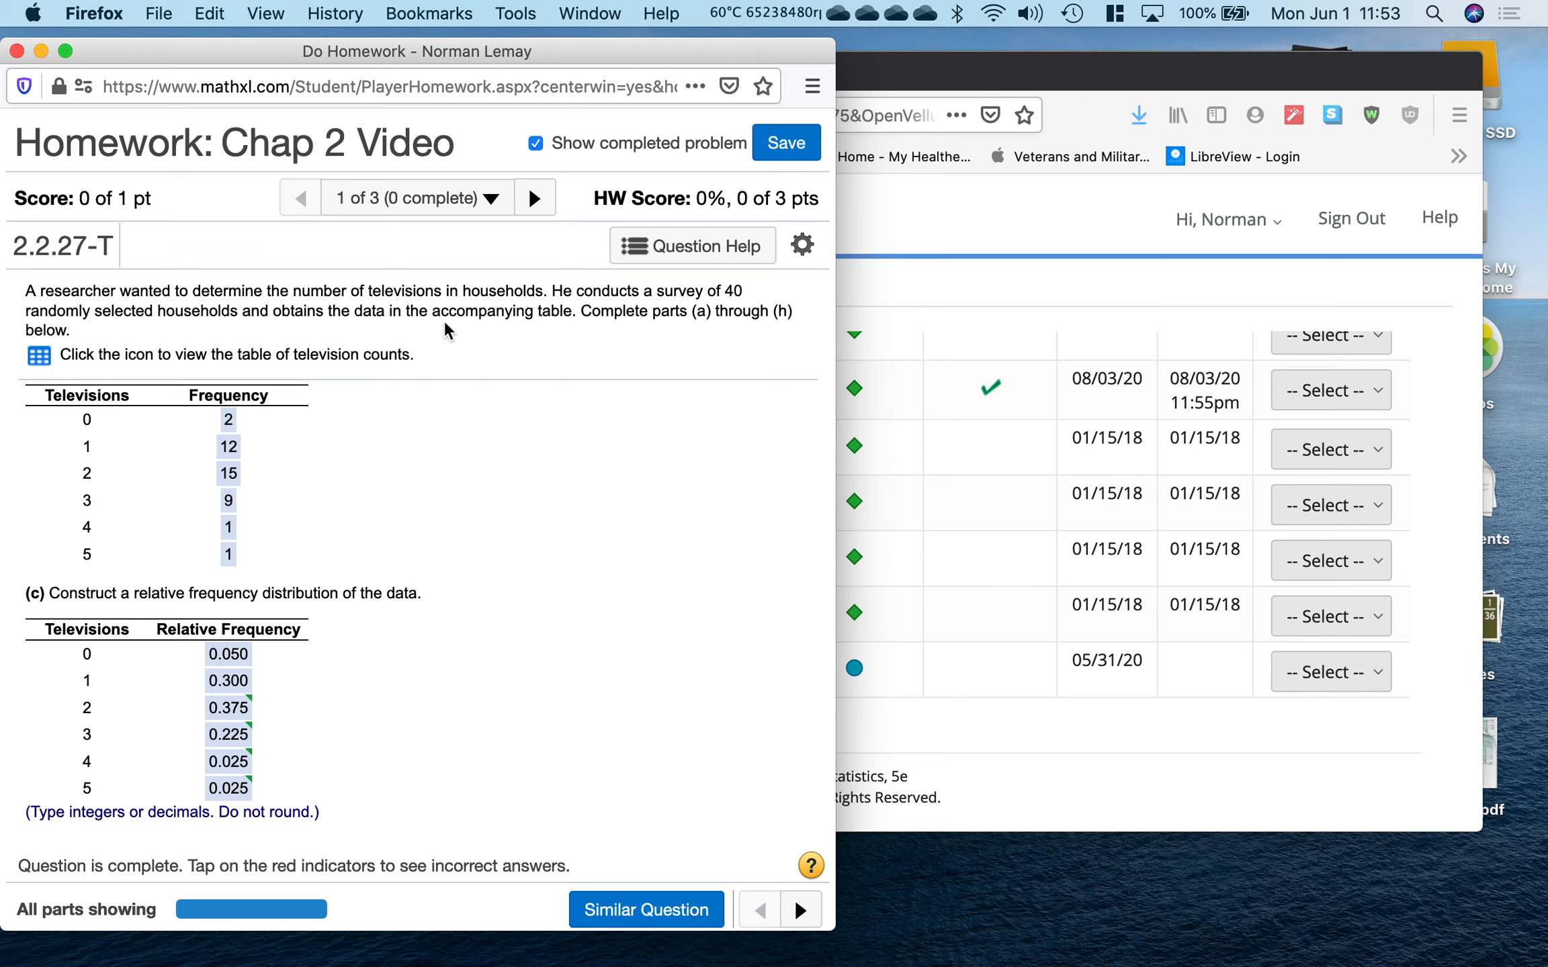
Open the television counts data in StatCrunch, and close the table's pop-up in the homework.
left_click(38, 358)
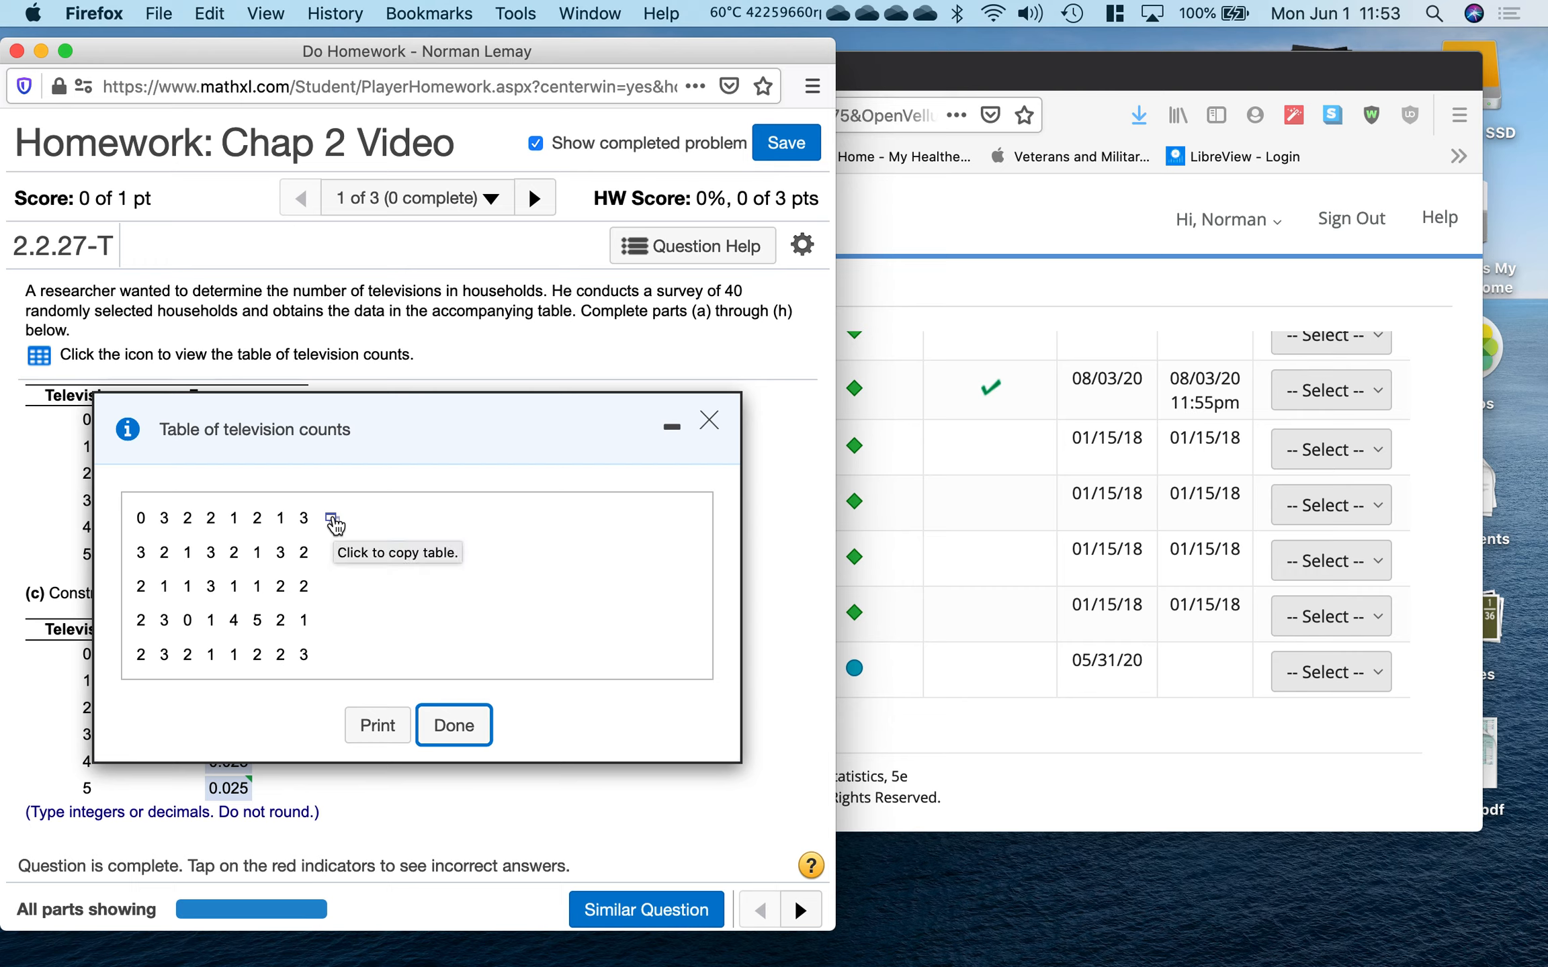
left_click(332, 520)
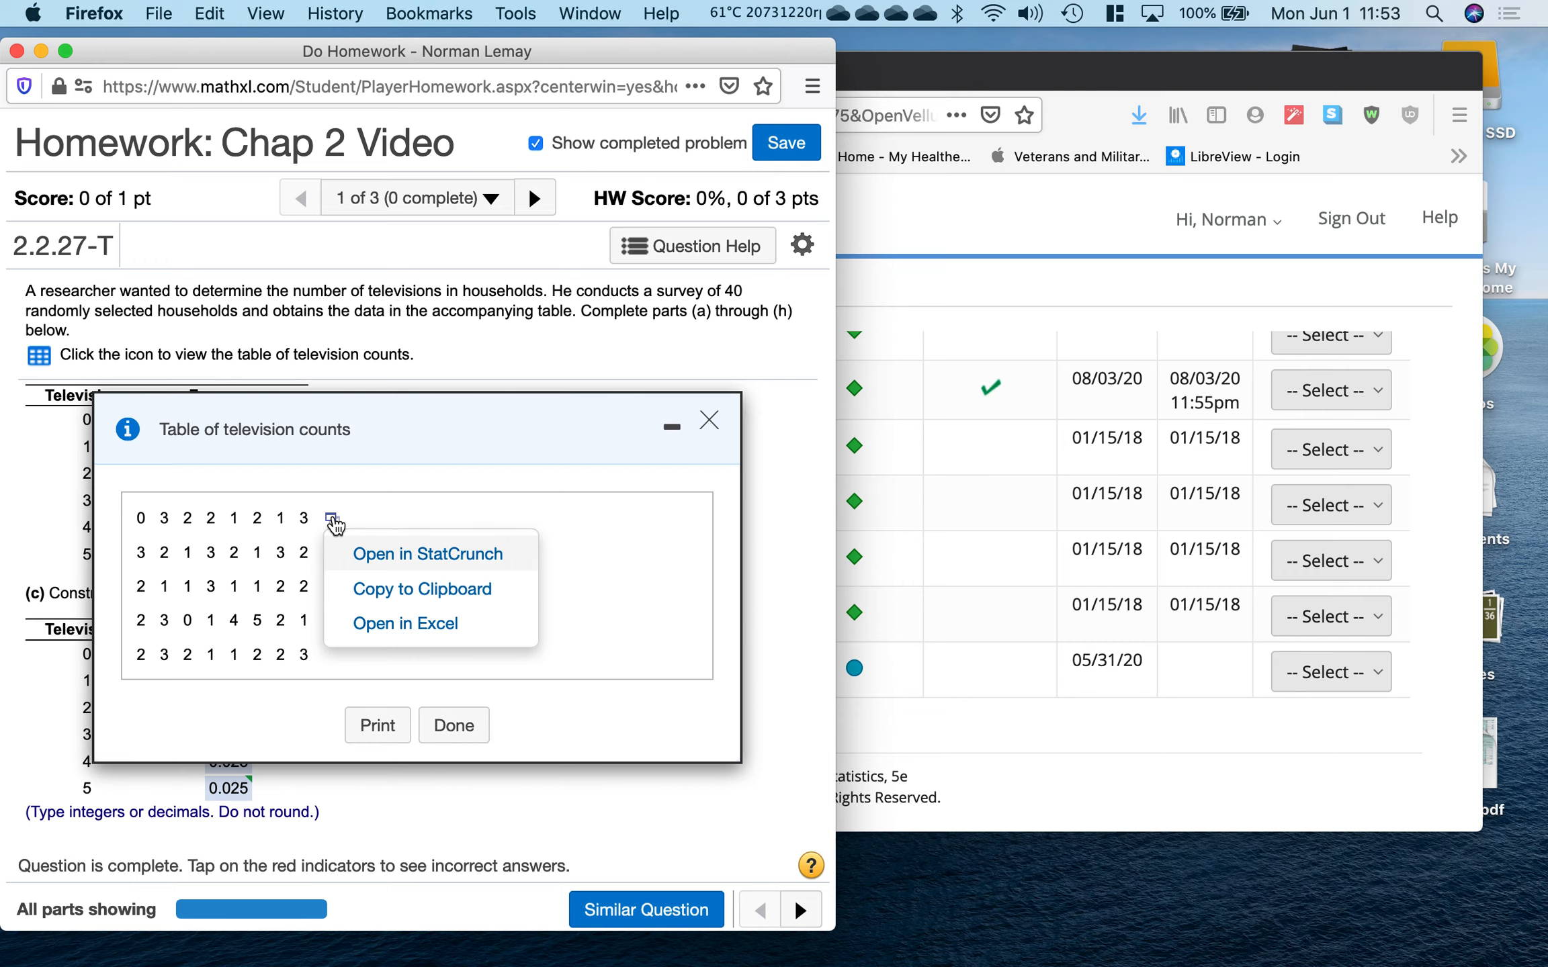
left_click(454, 558)
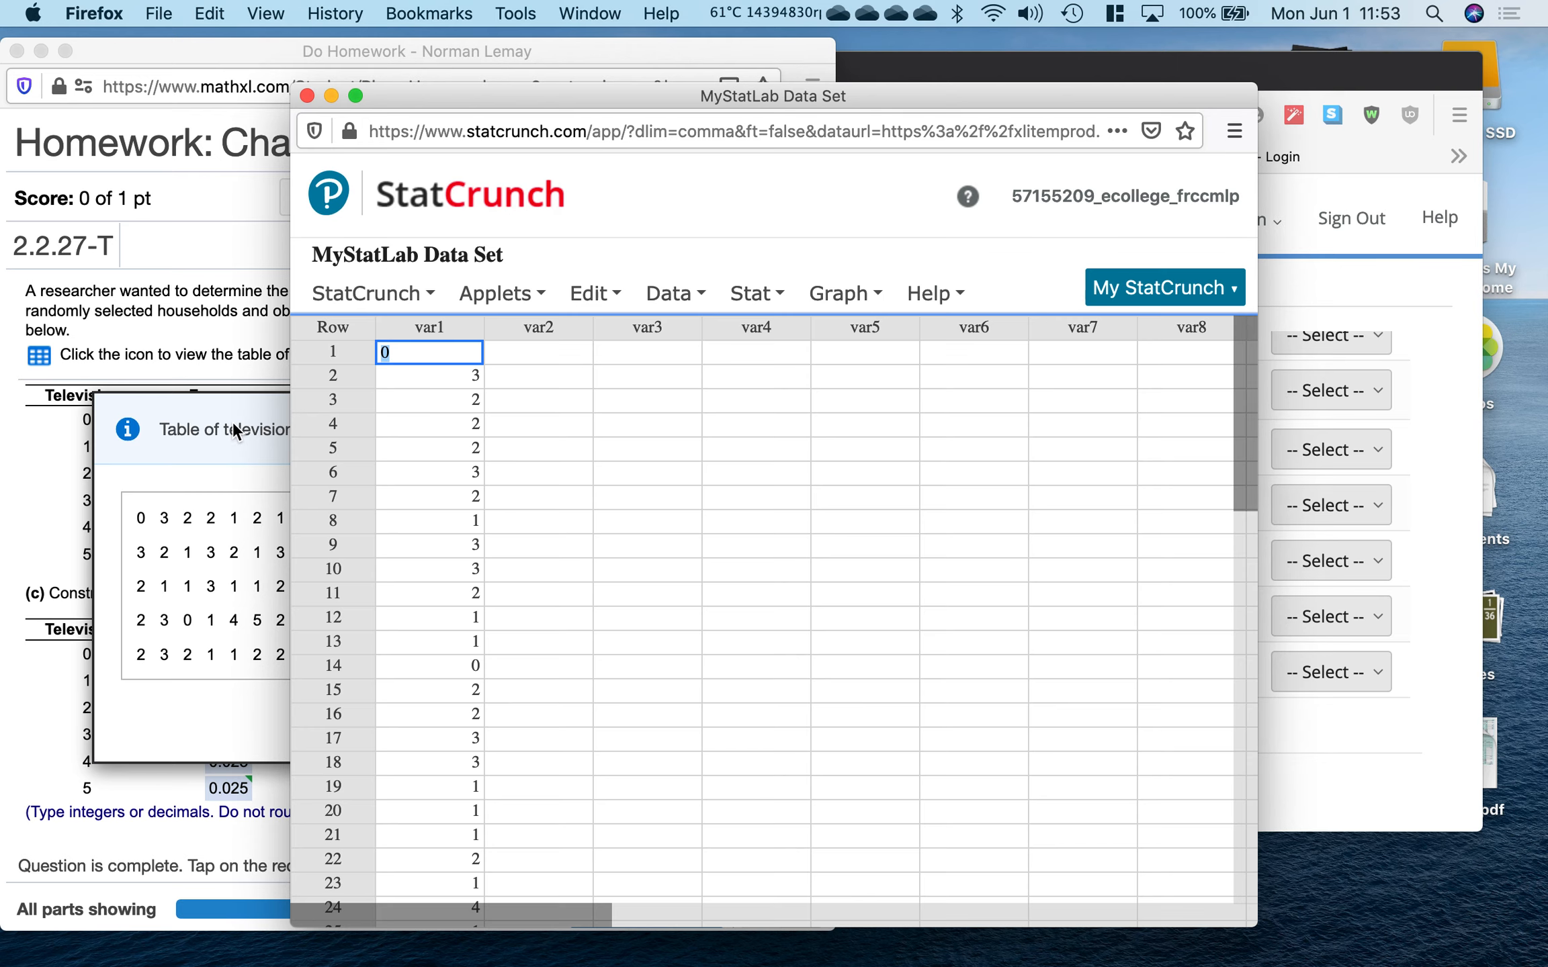
left_click(232, 420)
left_click(711, 418)
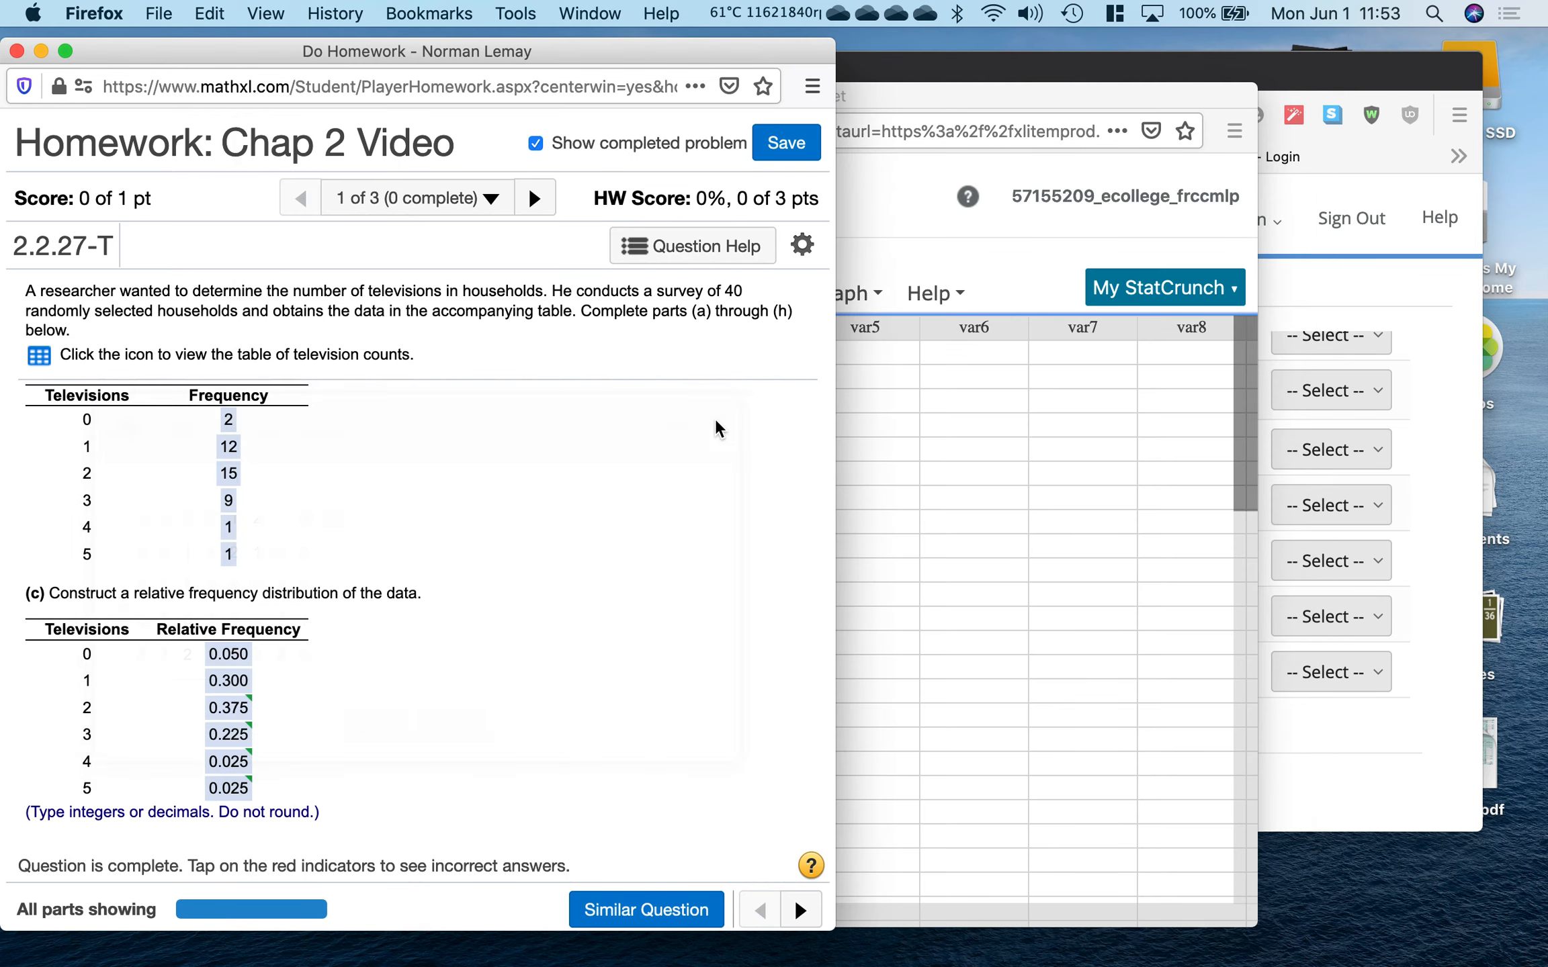
Move the StatCrunch window so that the homework's frequency tables stay visible beside it.
left_click_drag(904, 93, 1230, 80)
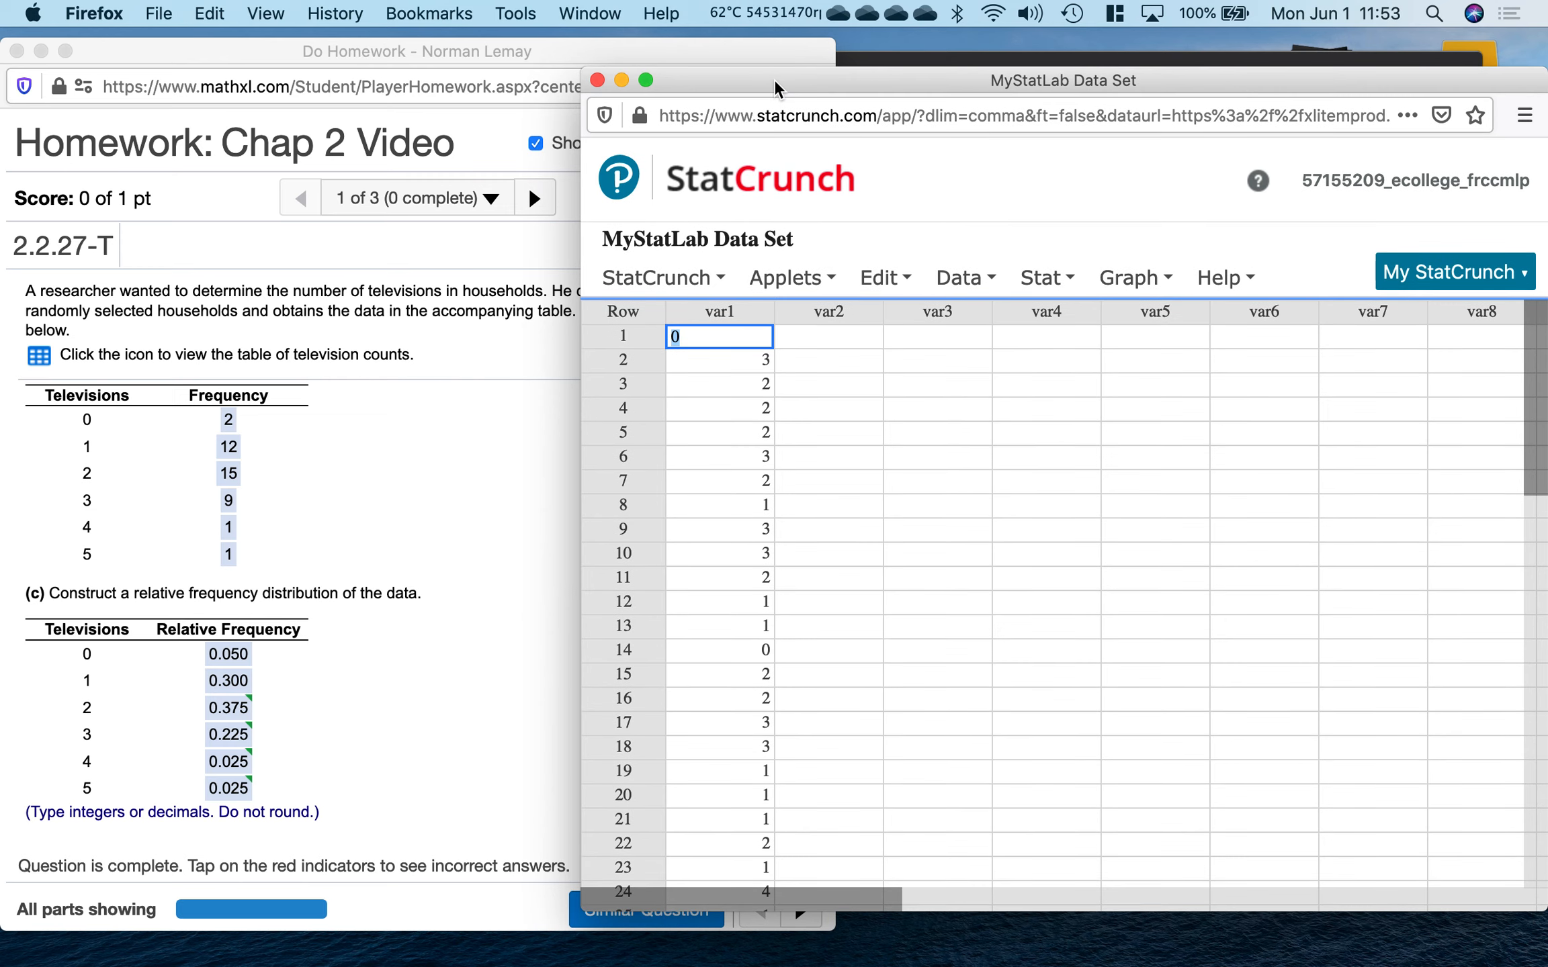
left_click_drag(774, 79, 771, 69)
left_click(723, 271)
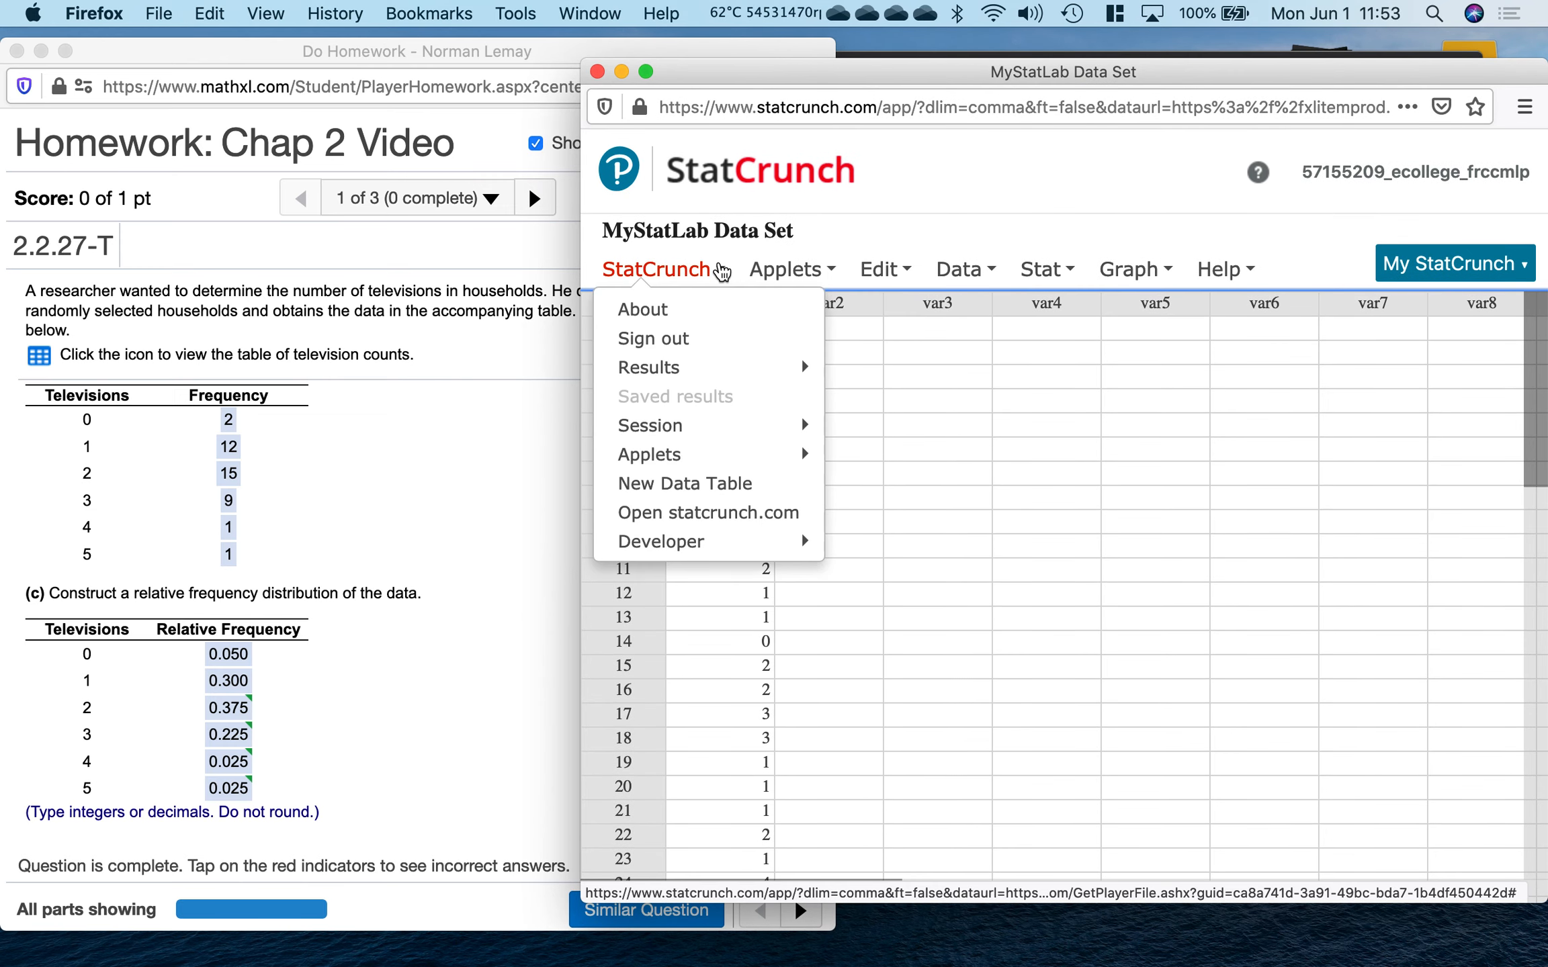
left_click(1025, 192)
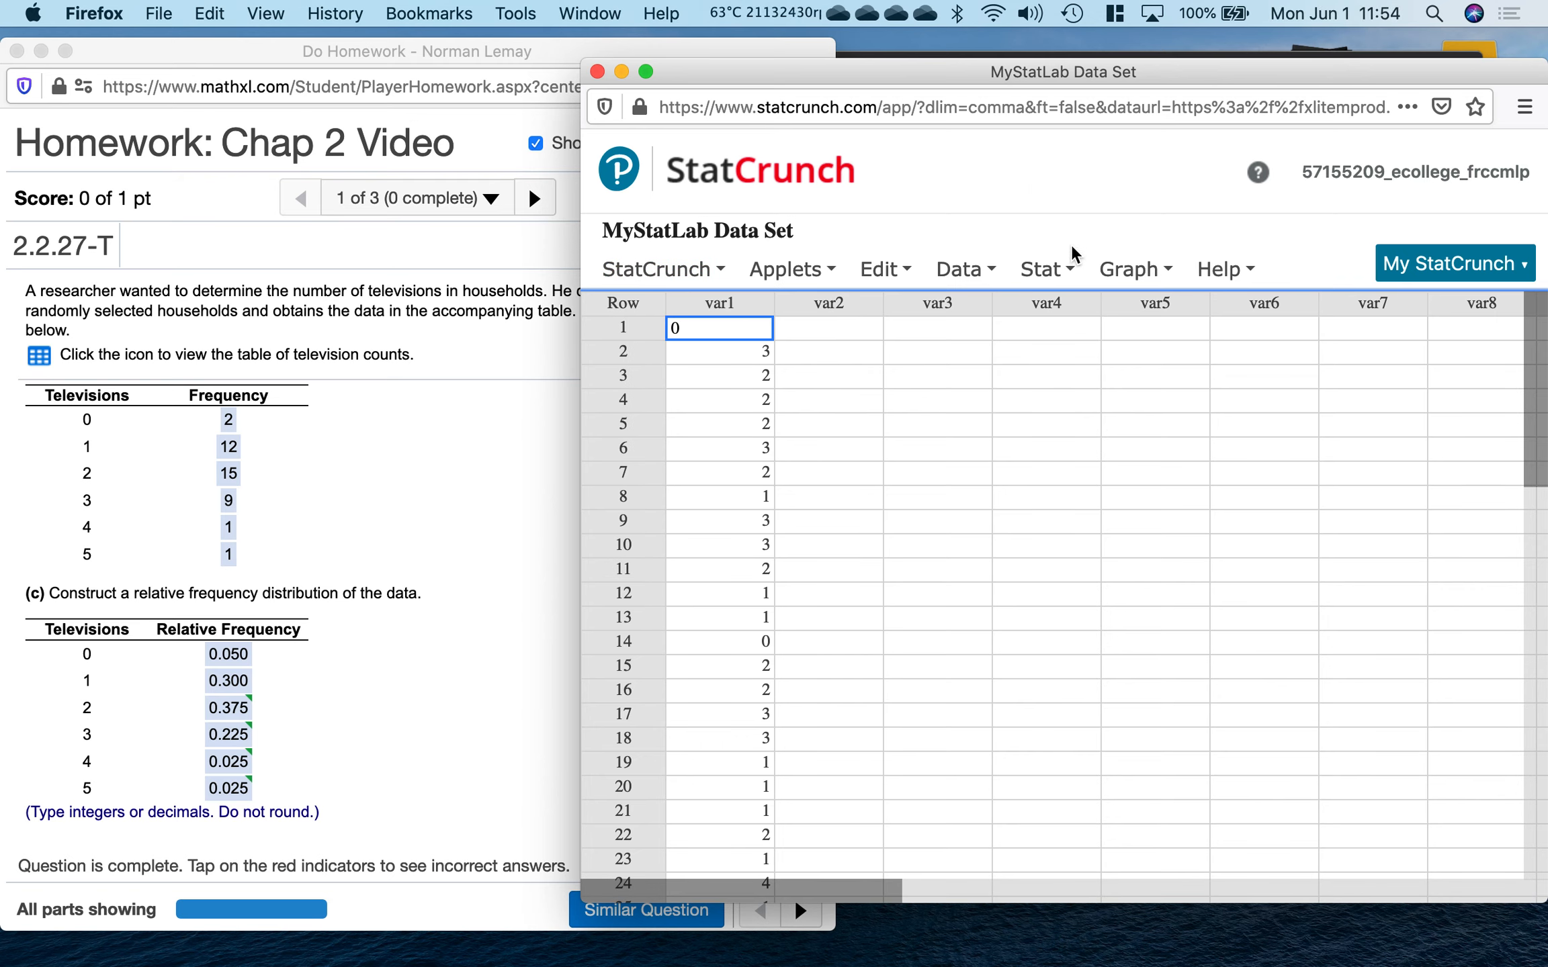
Compute a frequency table for var1 with the statistics Frequency, Relative frequency and Cumulative frequency.
left_click(1058, 270)
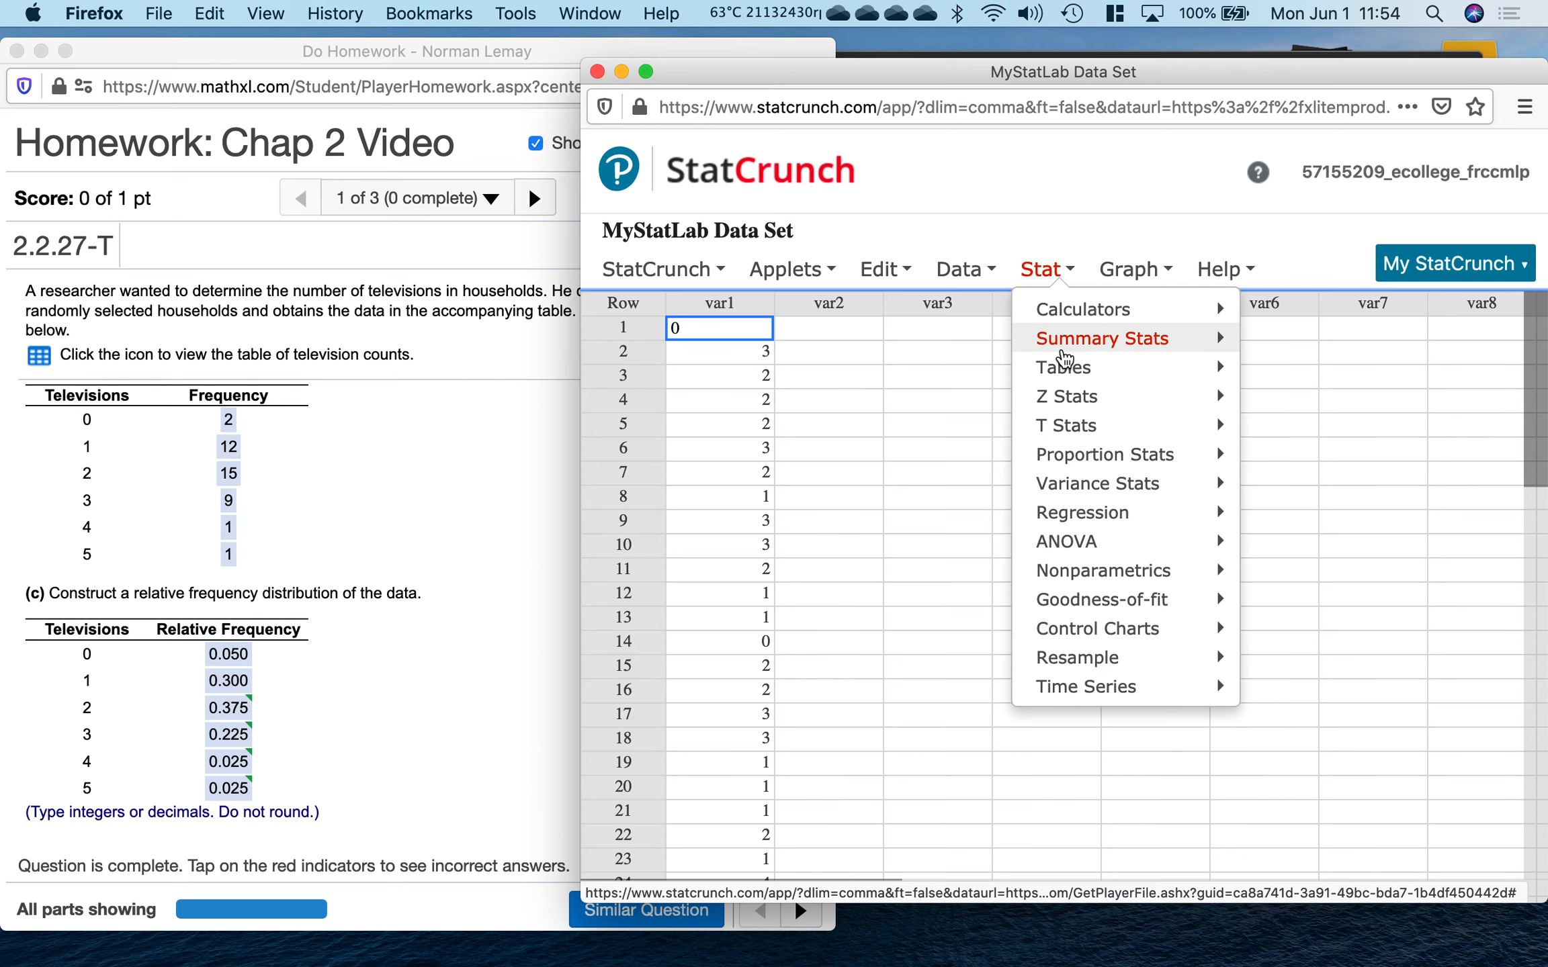
mouse_move(1061, 368)
left_click(1383, 378)
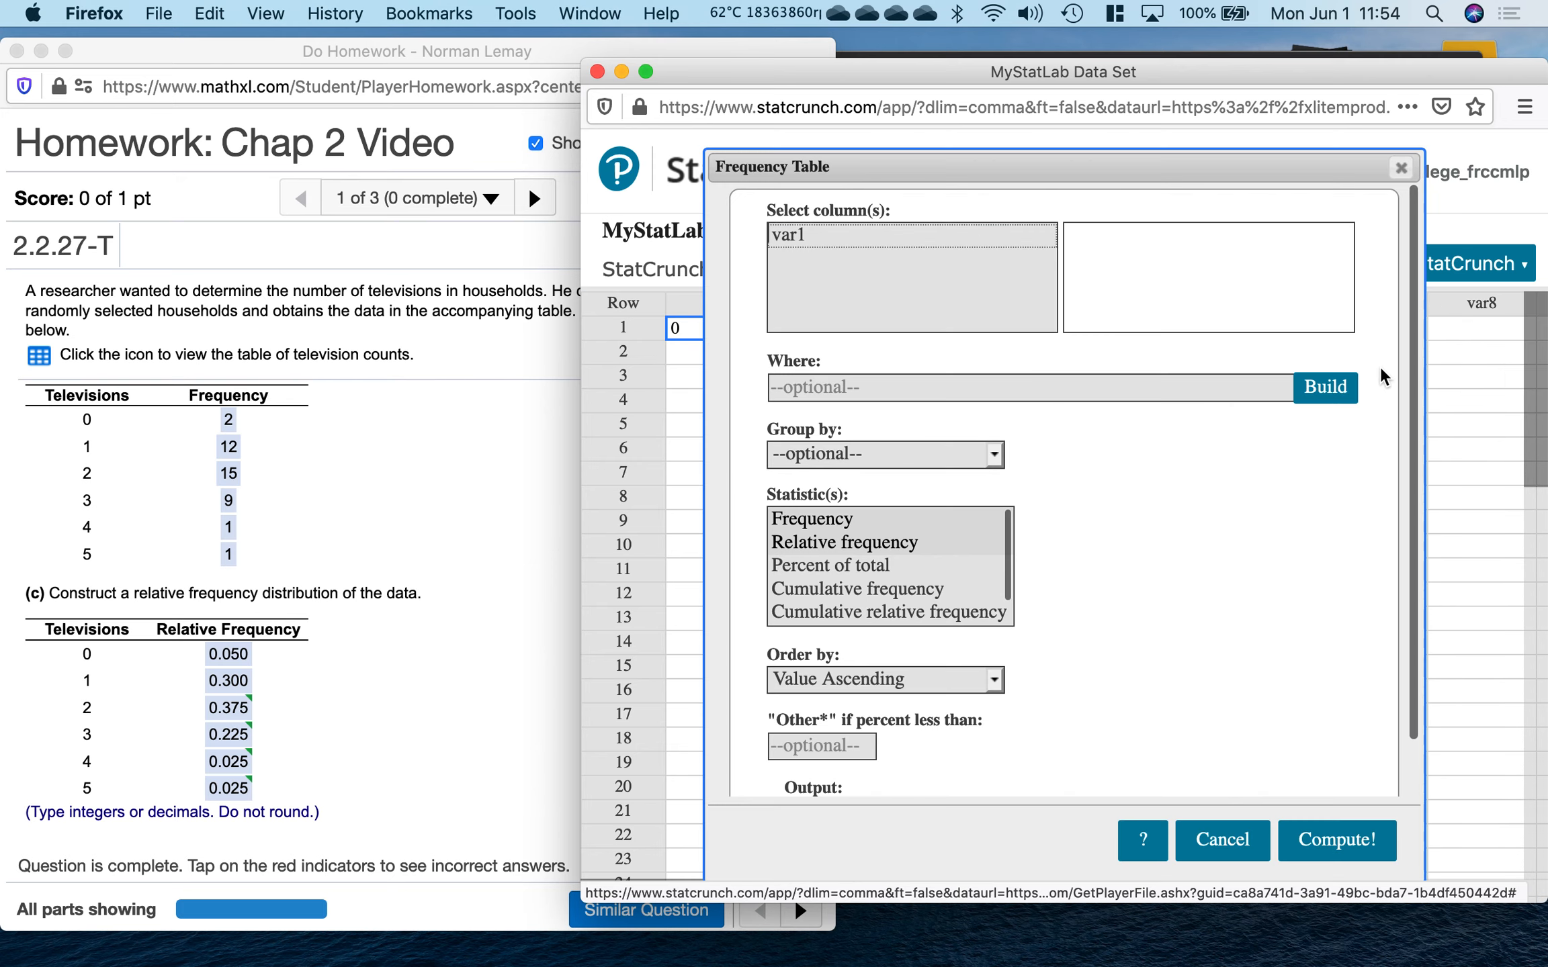
left_click(832, 234)
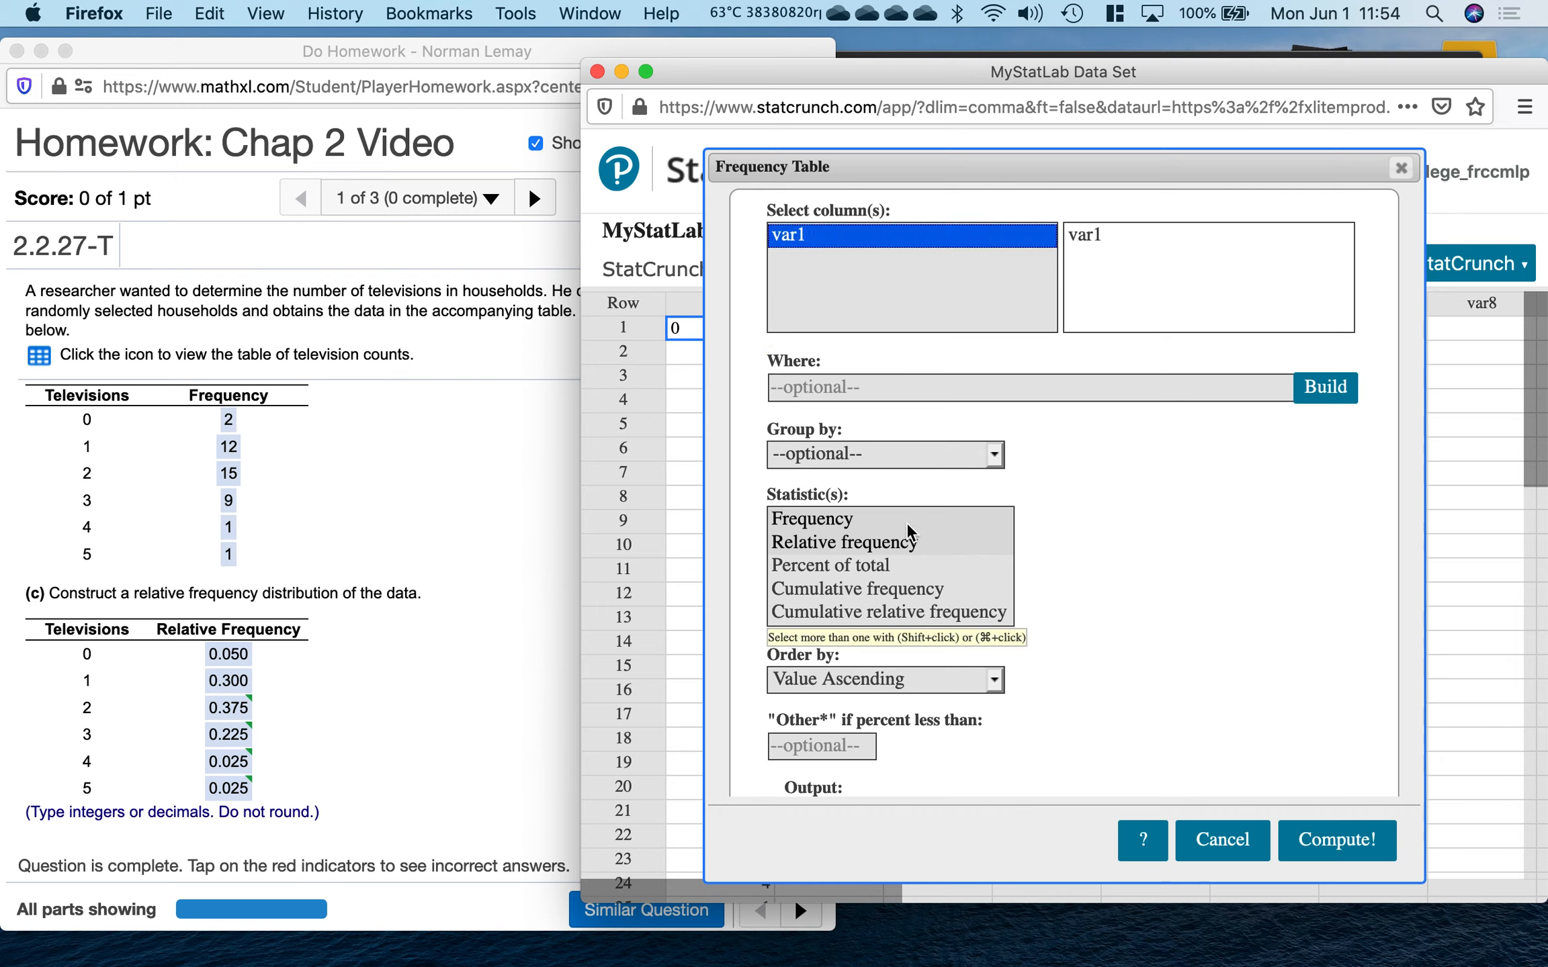
left_click(839, 520)
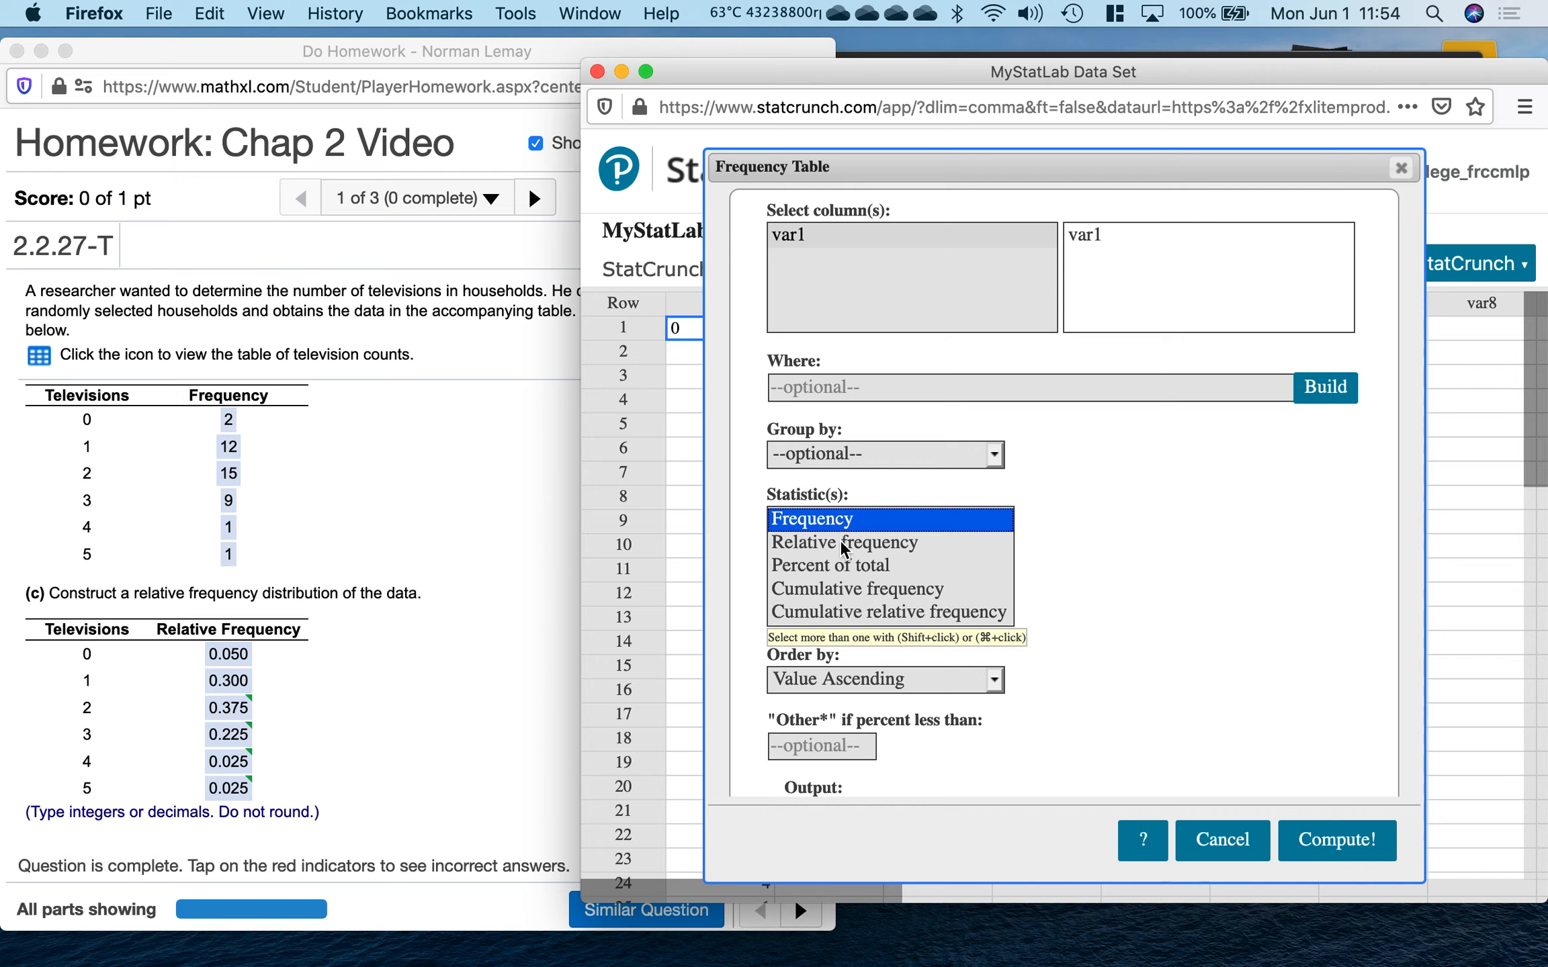
left_click(843, 541, "super")
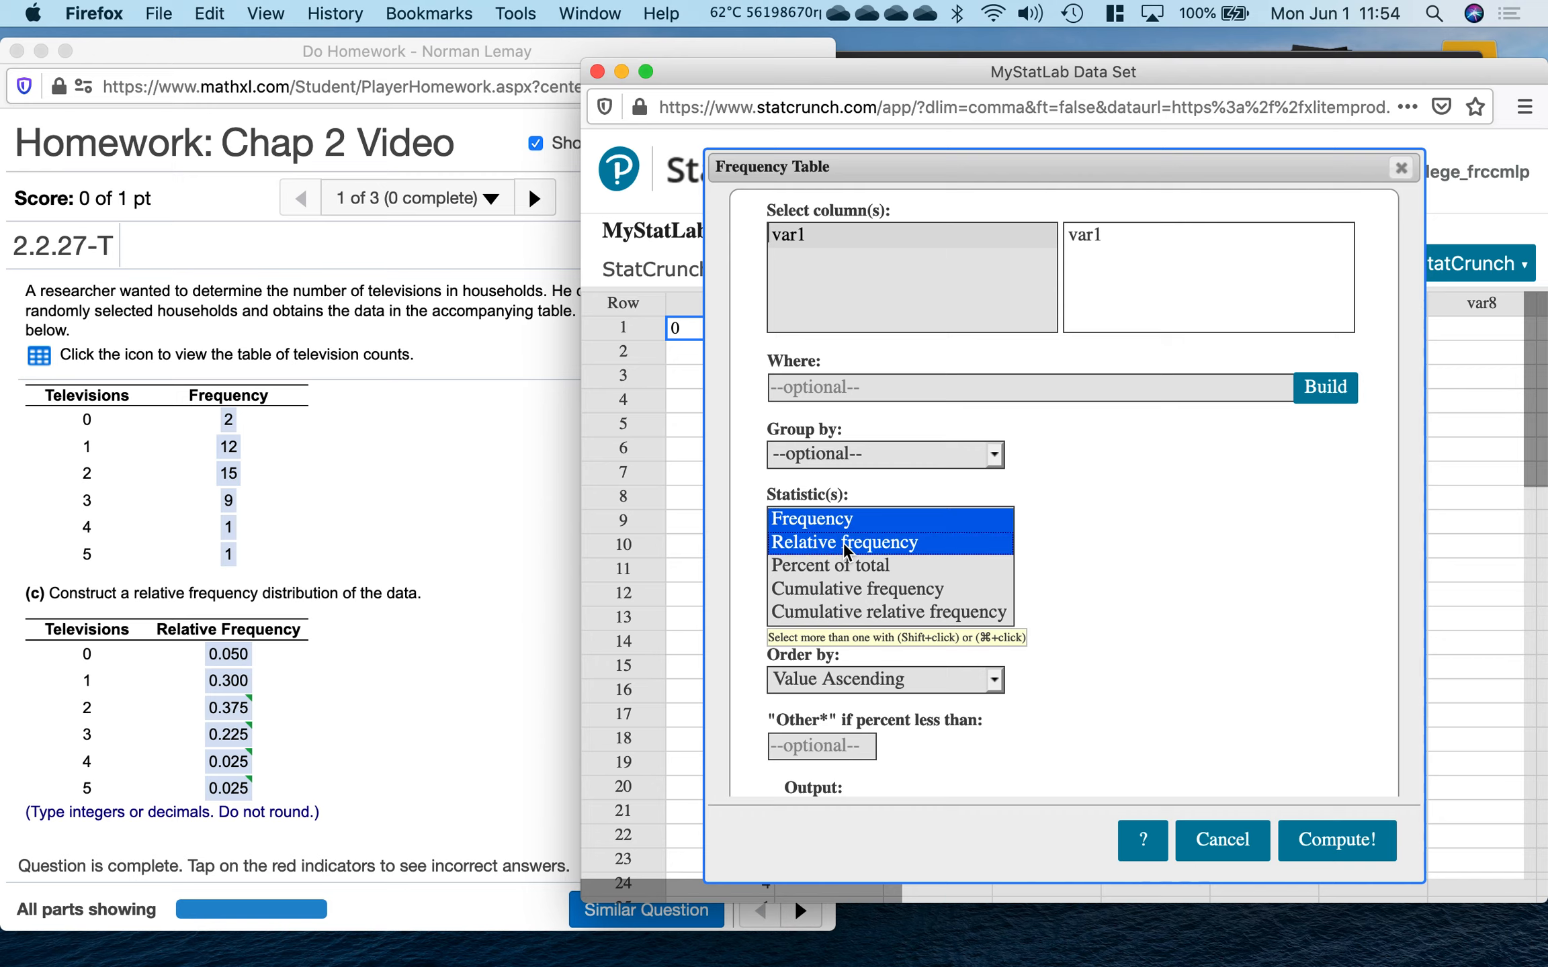
left_click(873, 594, "super")
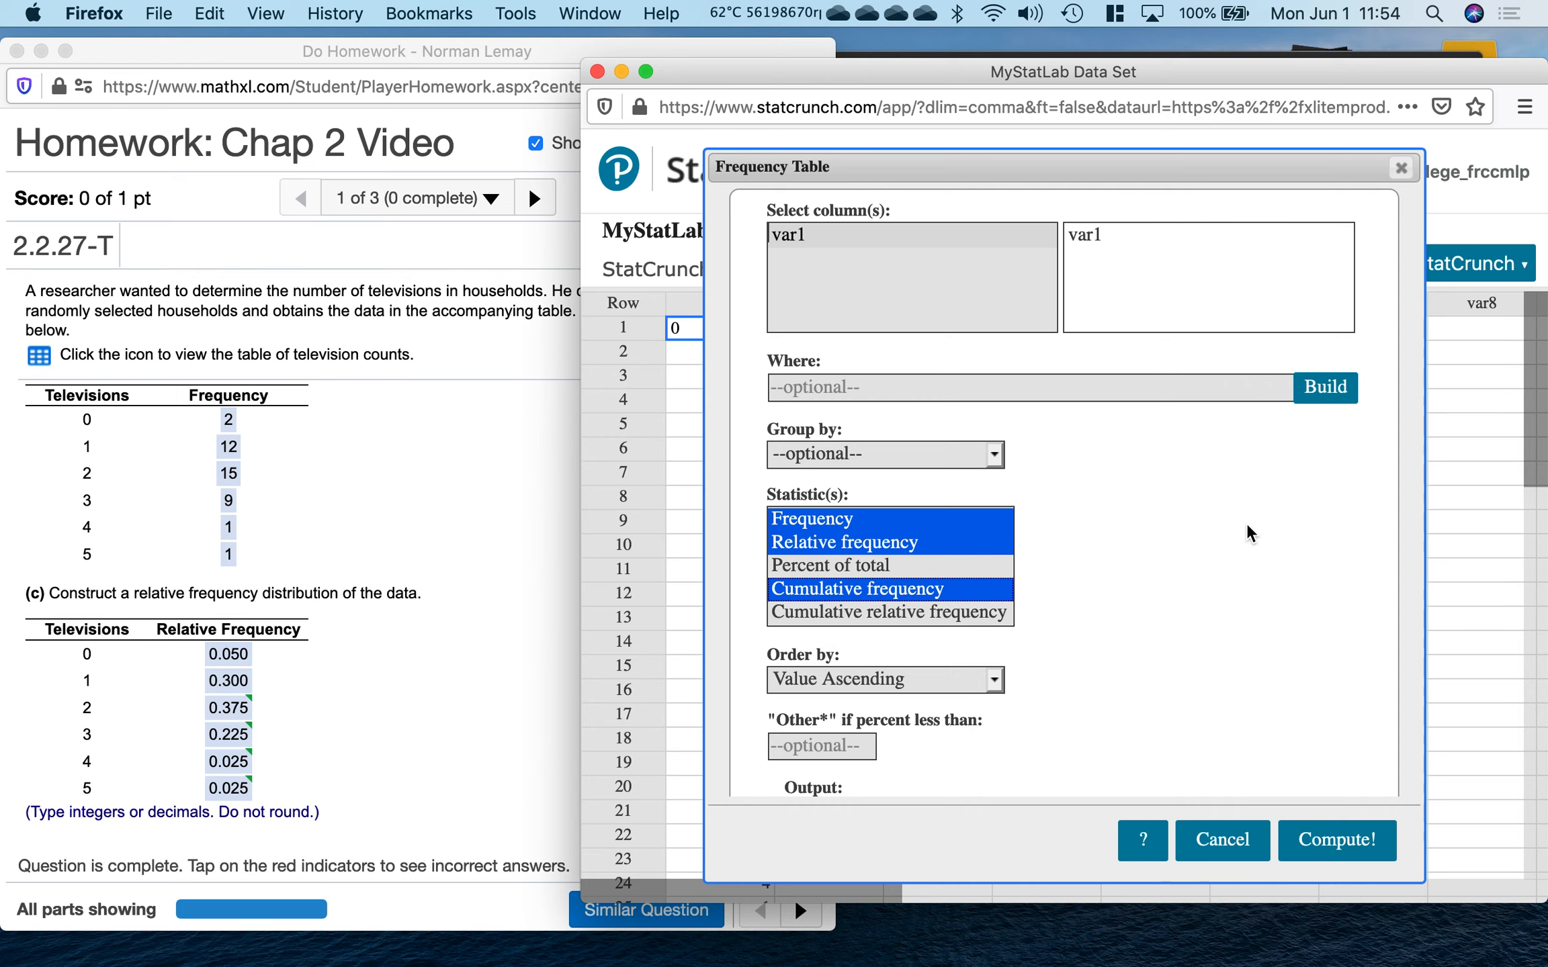
scroll(1247, 526, "down", 2)
scroll(1247, 526, "up", 2)
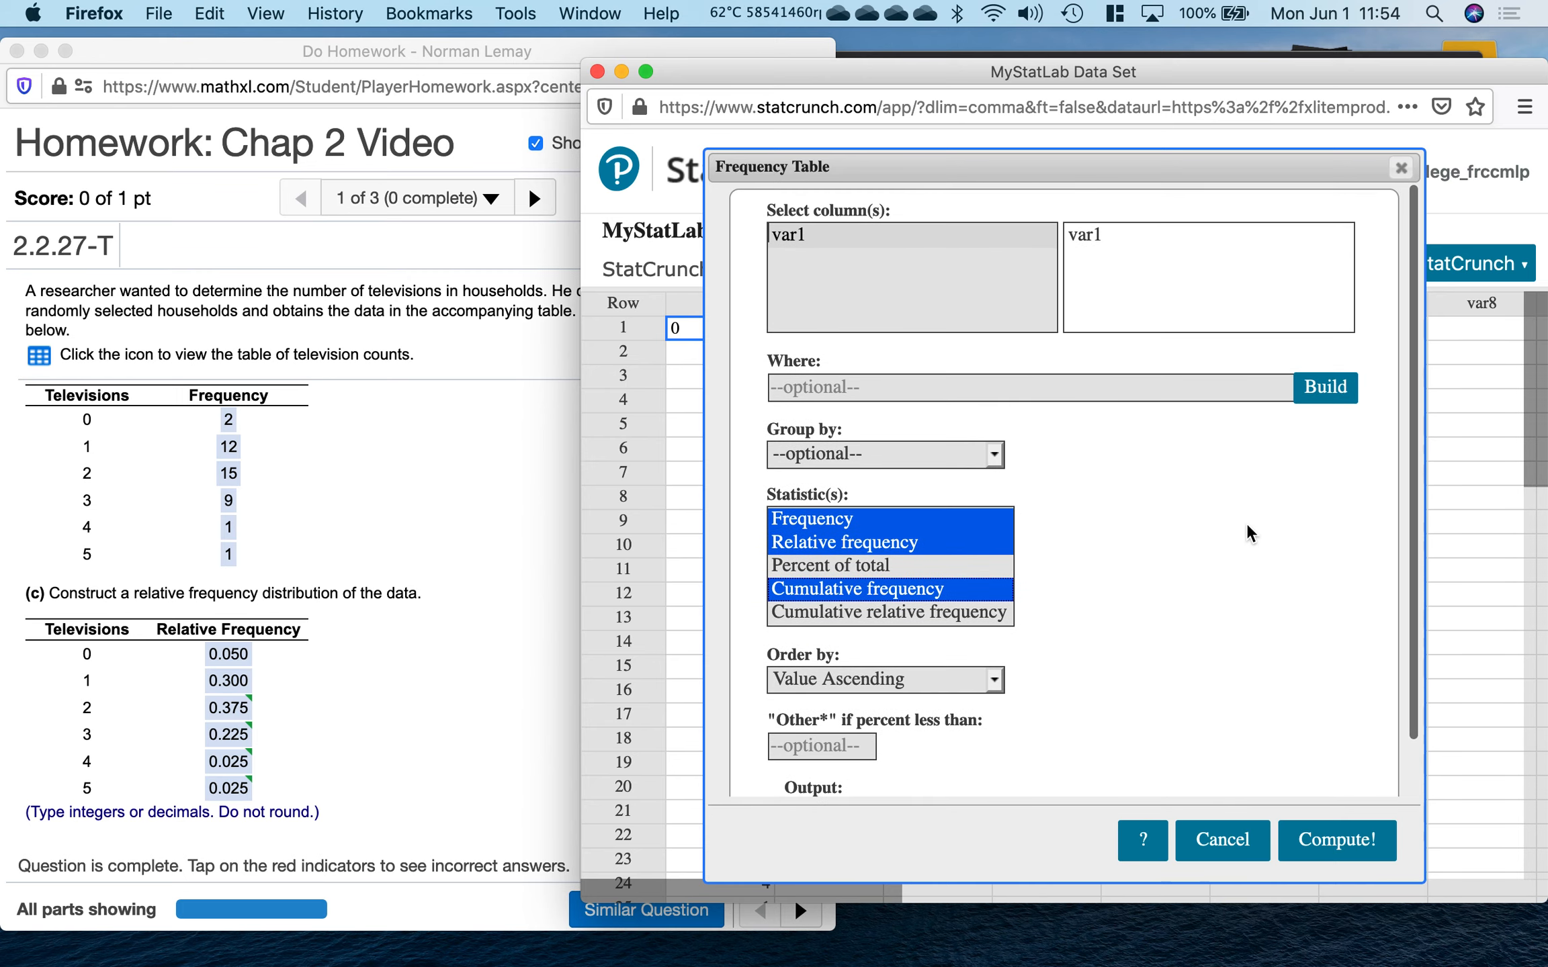
left_click(1353, 841)
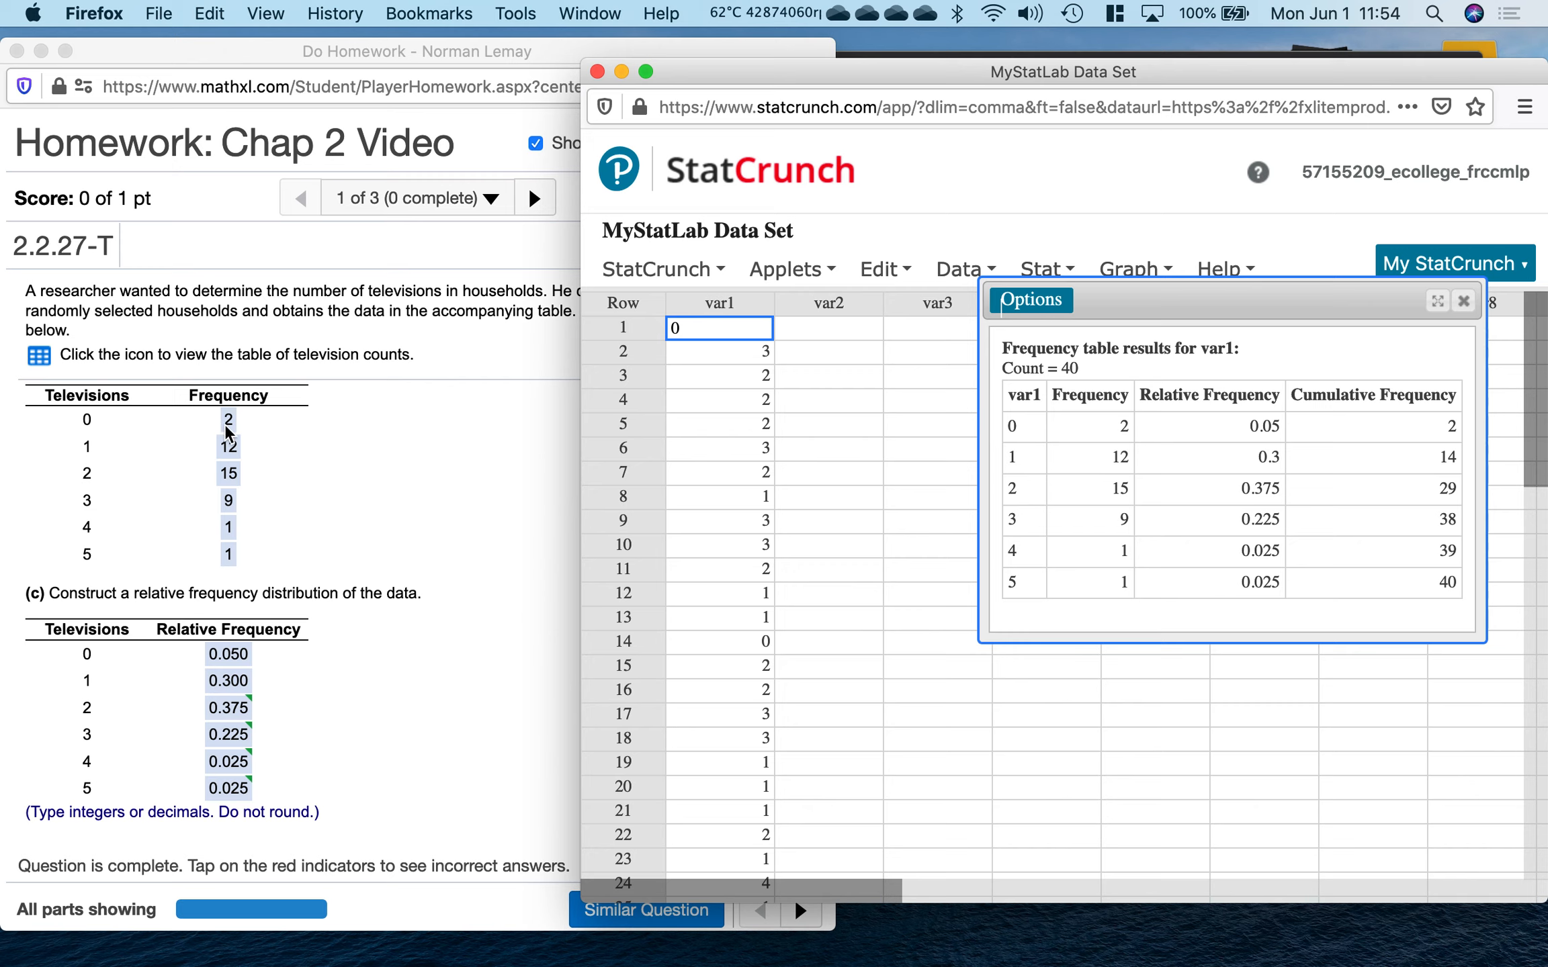
Compare the homework's frequency and relative frequency answers with the StatCrunch results, rechecking the table of television counts.
left_click(302, 426)
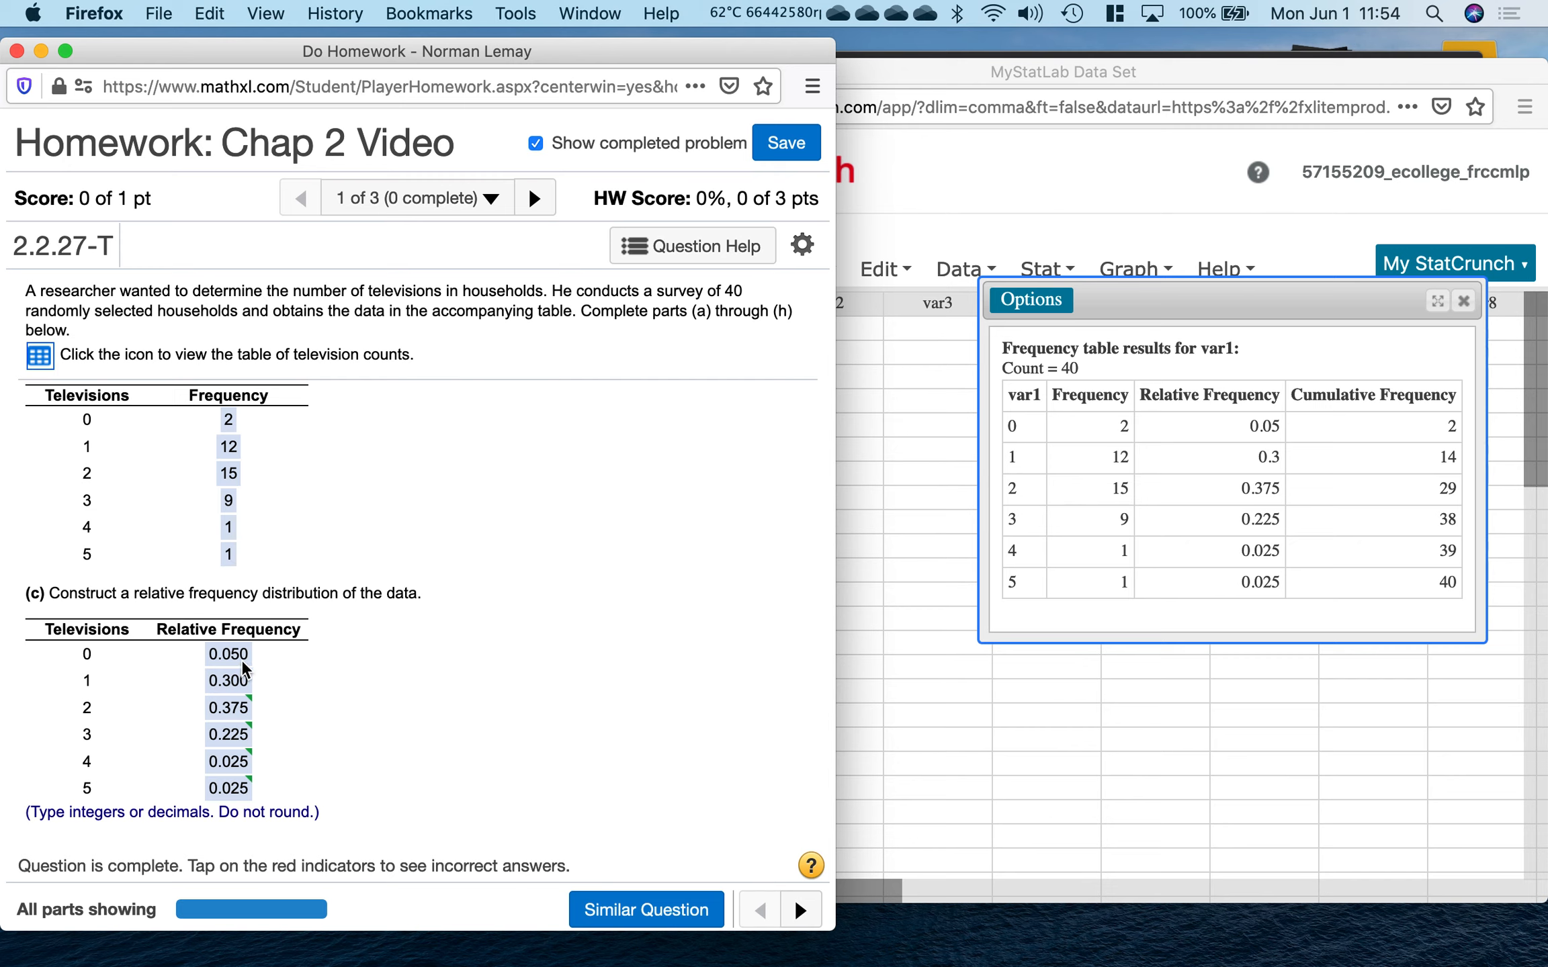
scroll(241, 659, "down", 2)
scroll(241, 659, "up", 6)
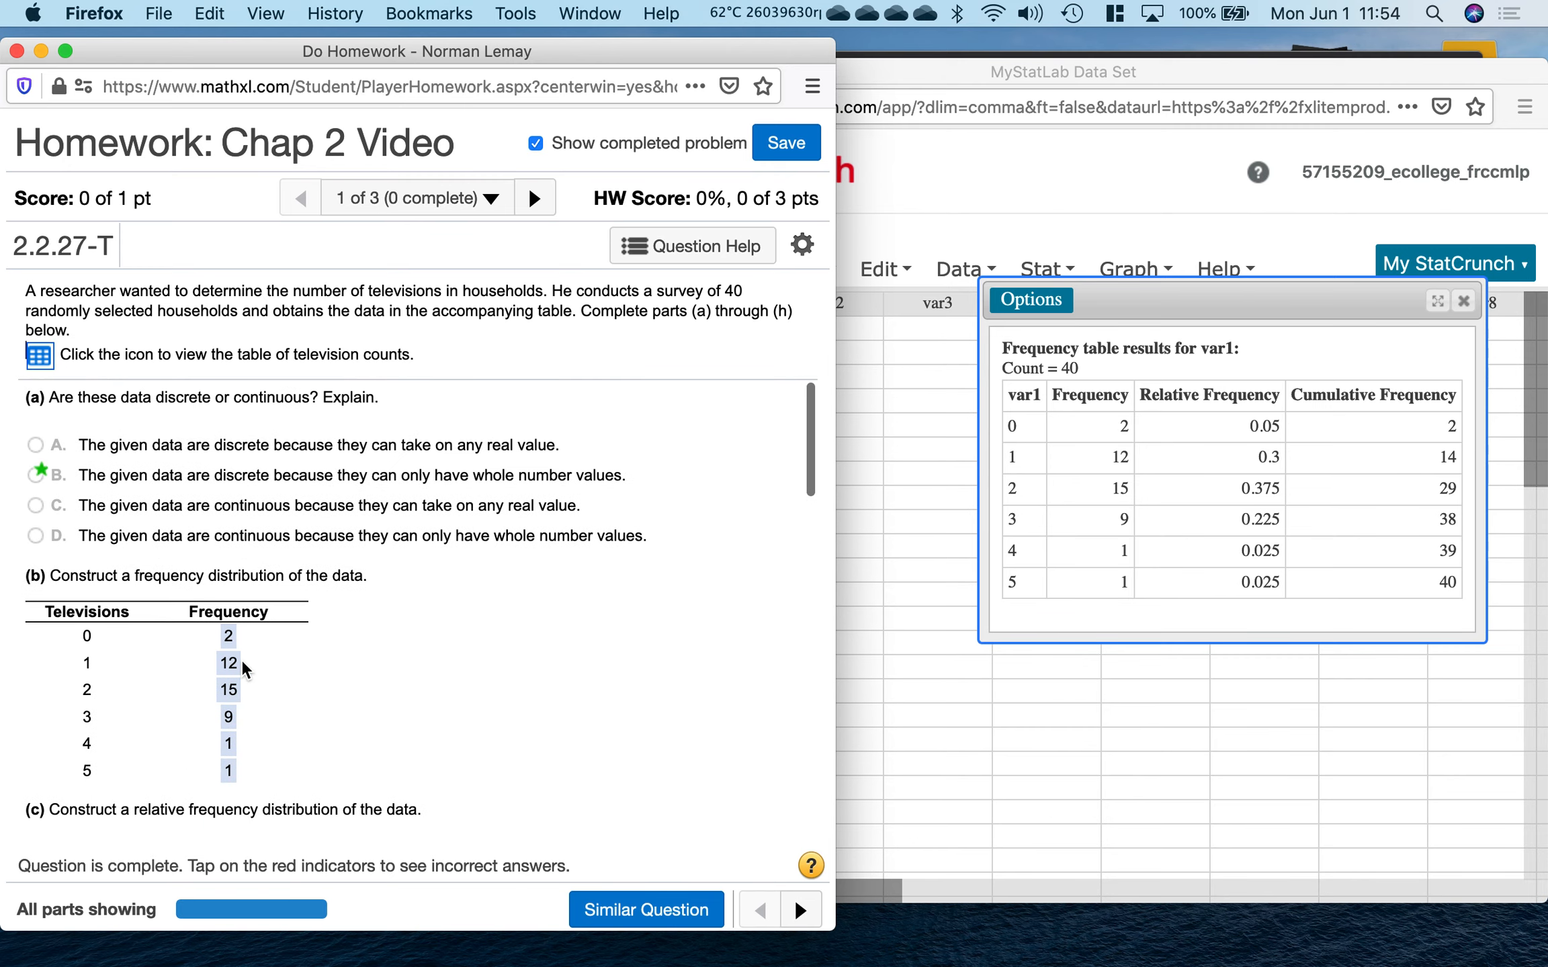
scroll(241, 659, "down", 1)
scroll(241, 659, "up", 1)
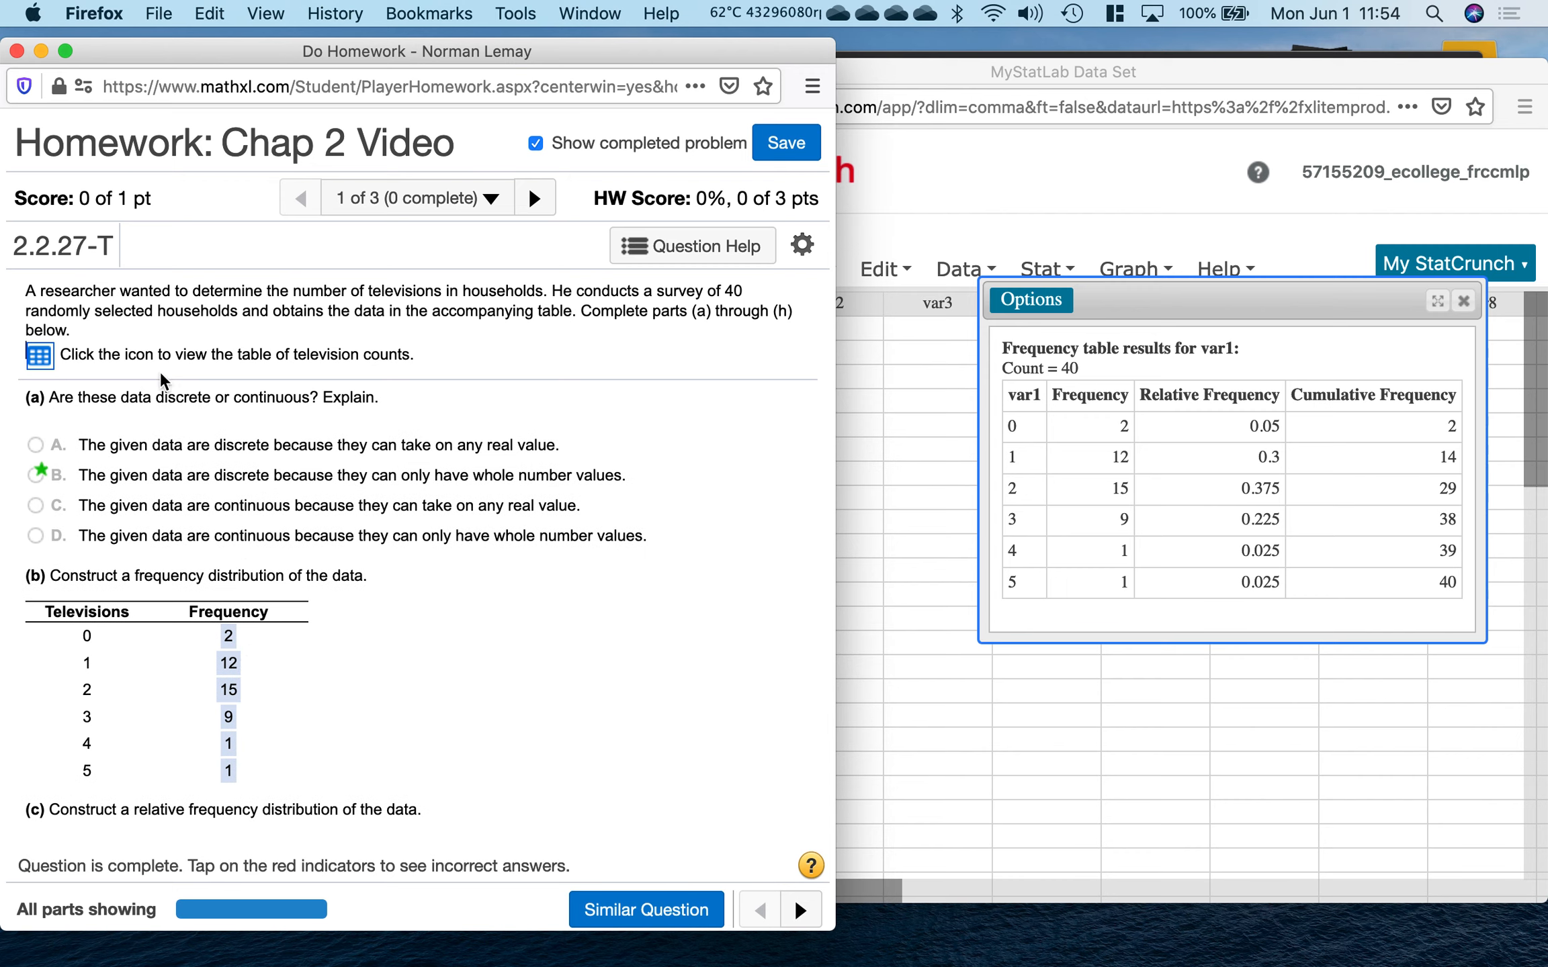
left_click(39, 356)
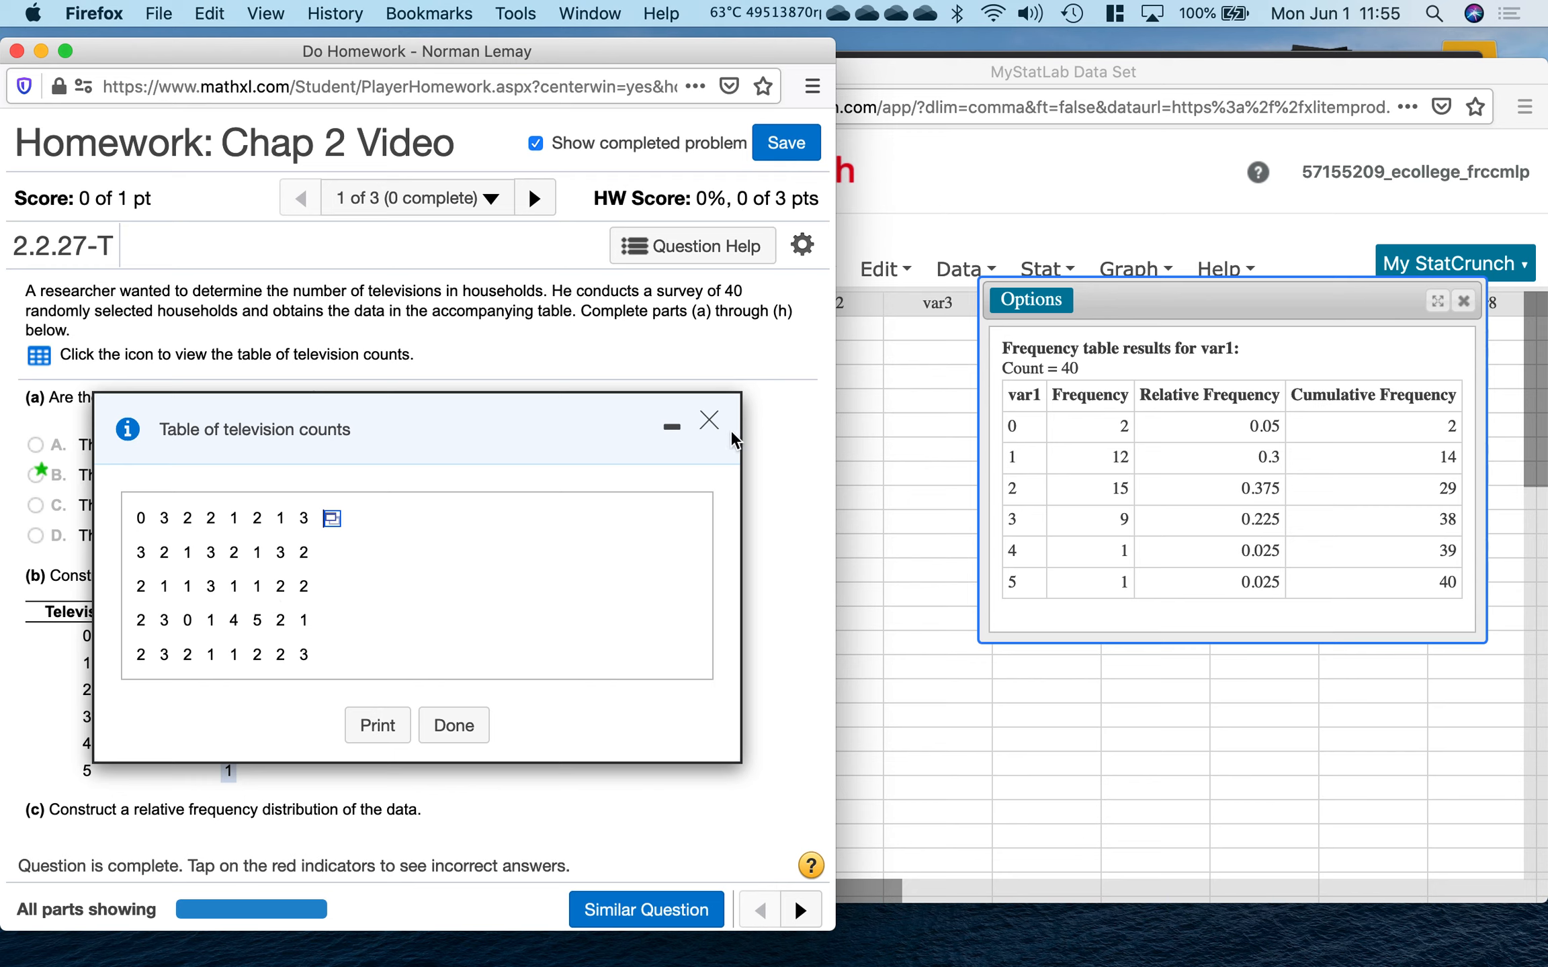
left_click(710, 421)
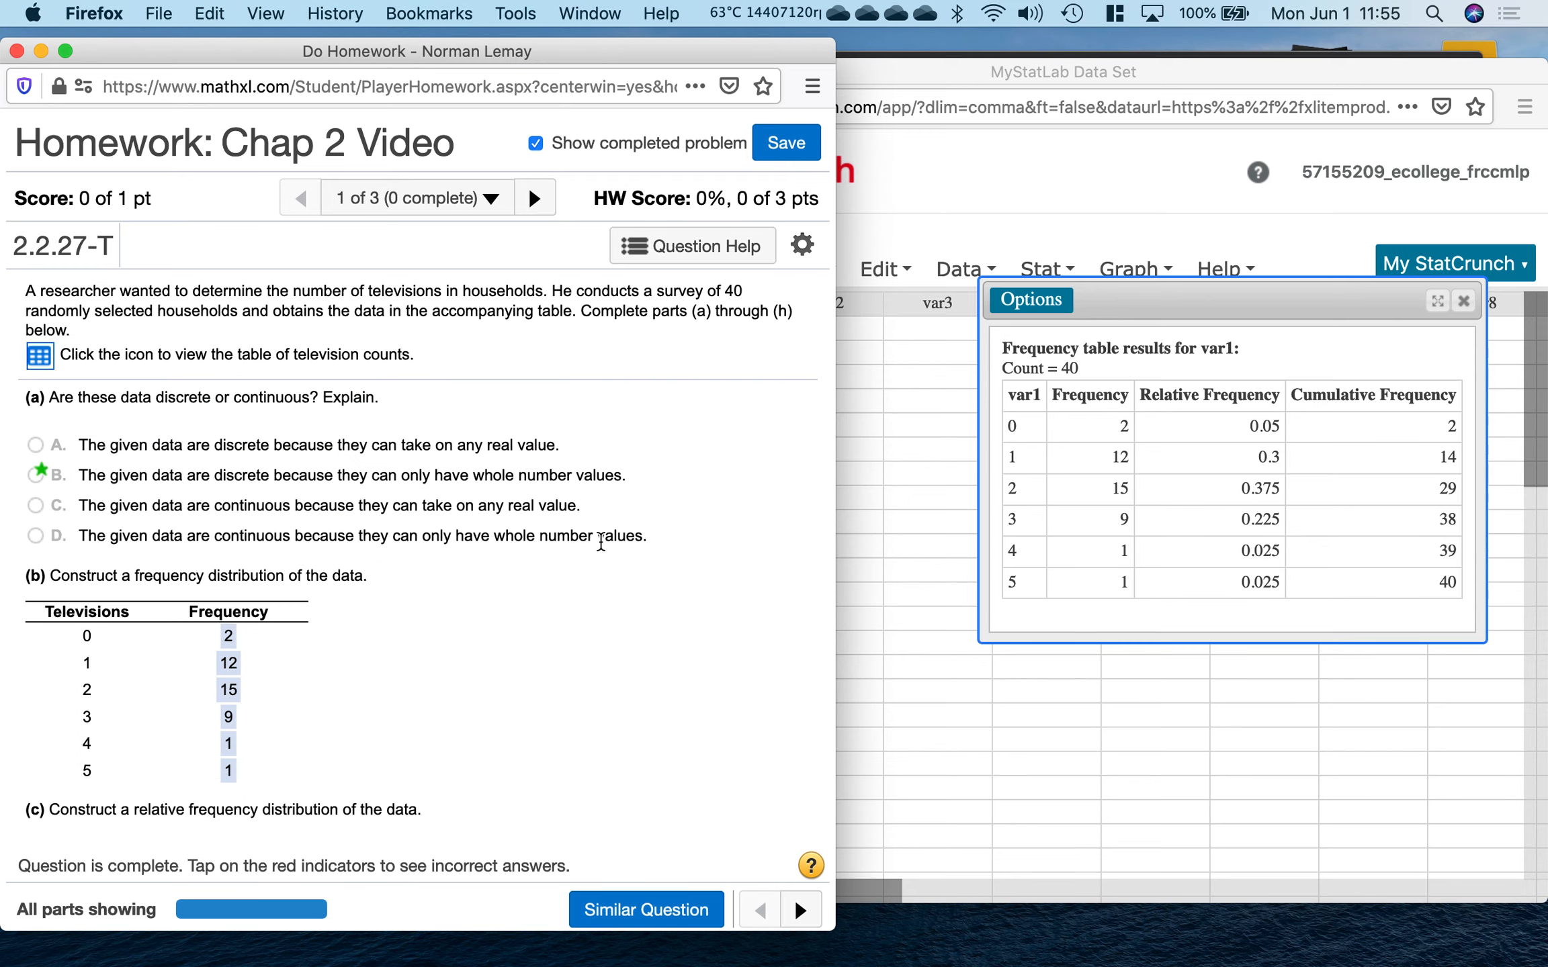
scroll(601, 543, "down", 3)
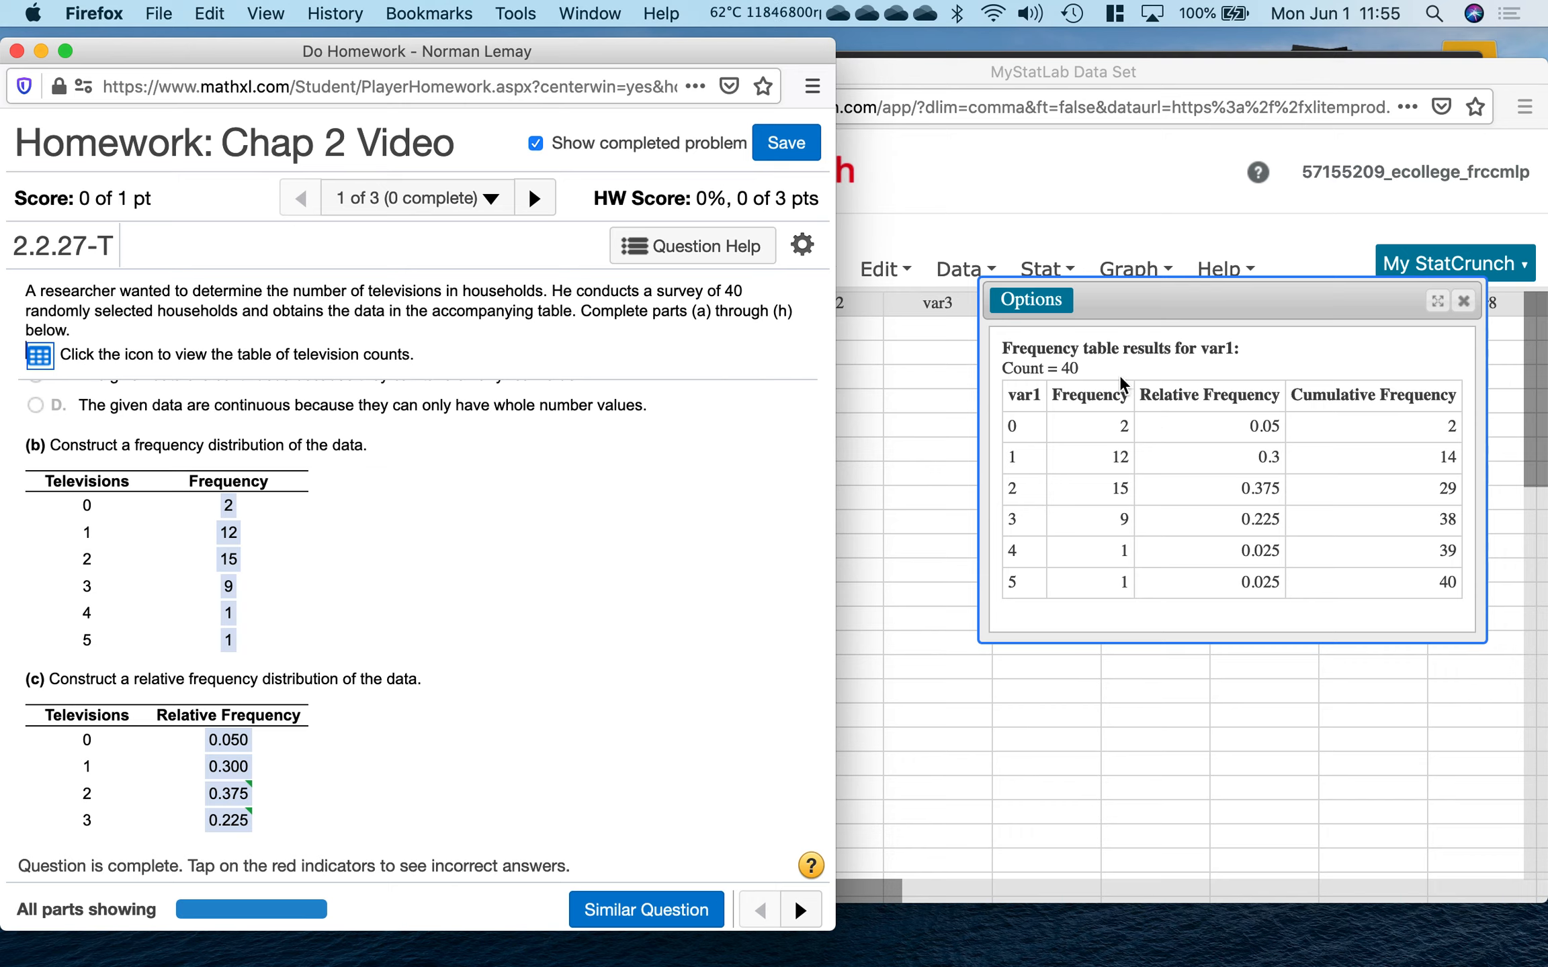
Copy the entire frequency table results for var1 and switch to the blank Word document.
left_click(1011, 348)
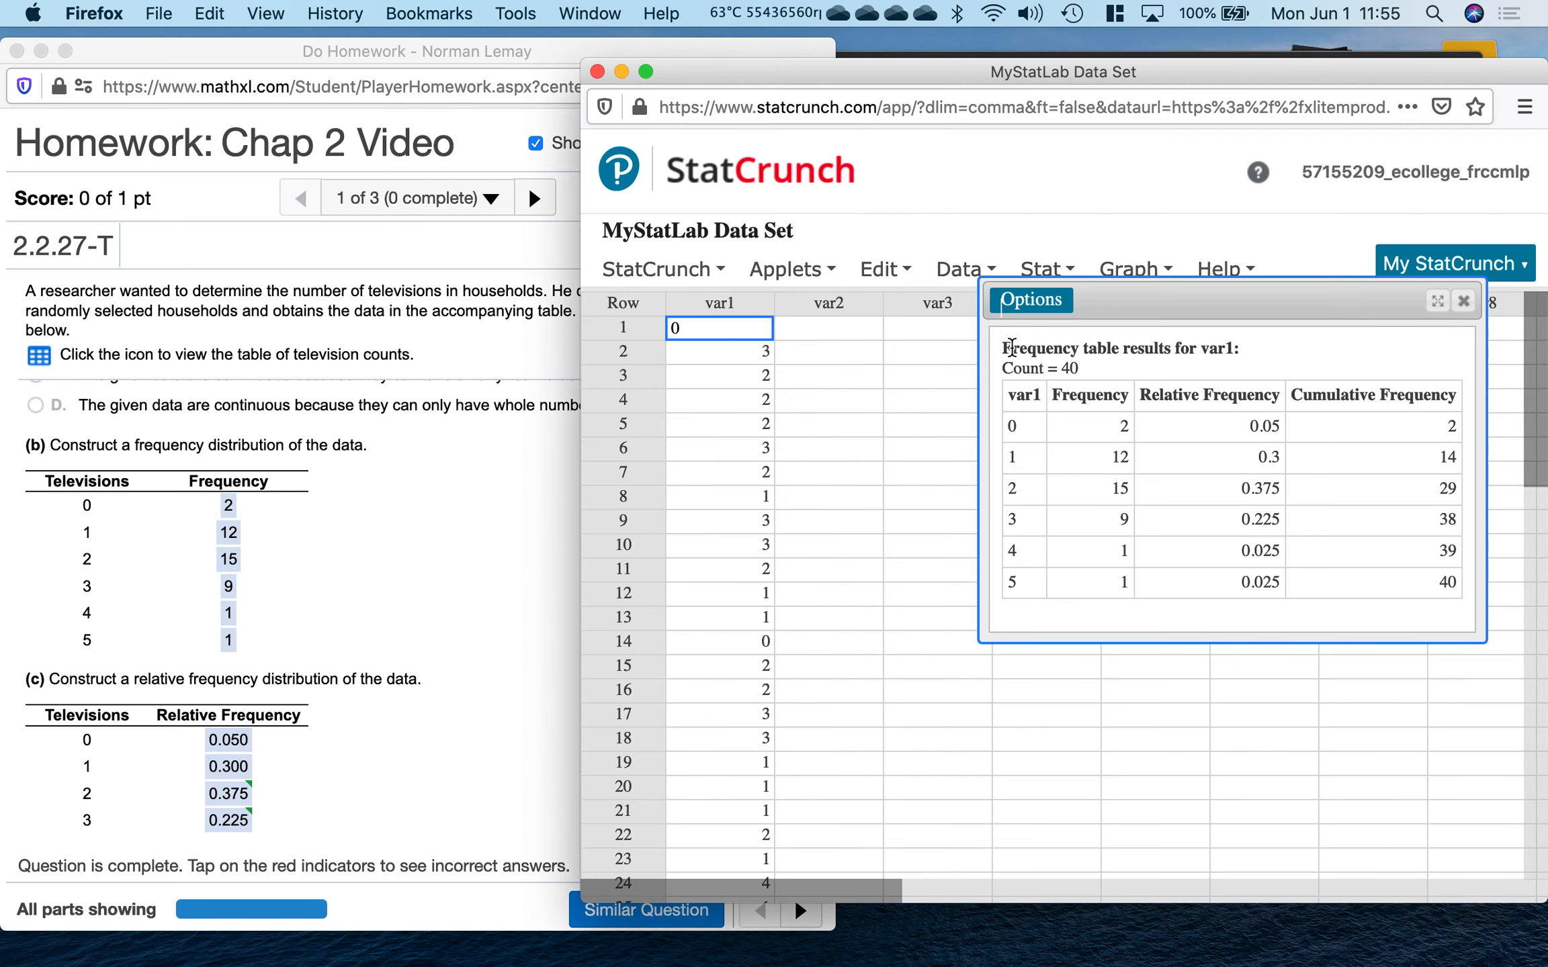
left_click(1002, 348)
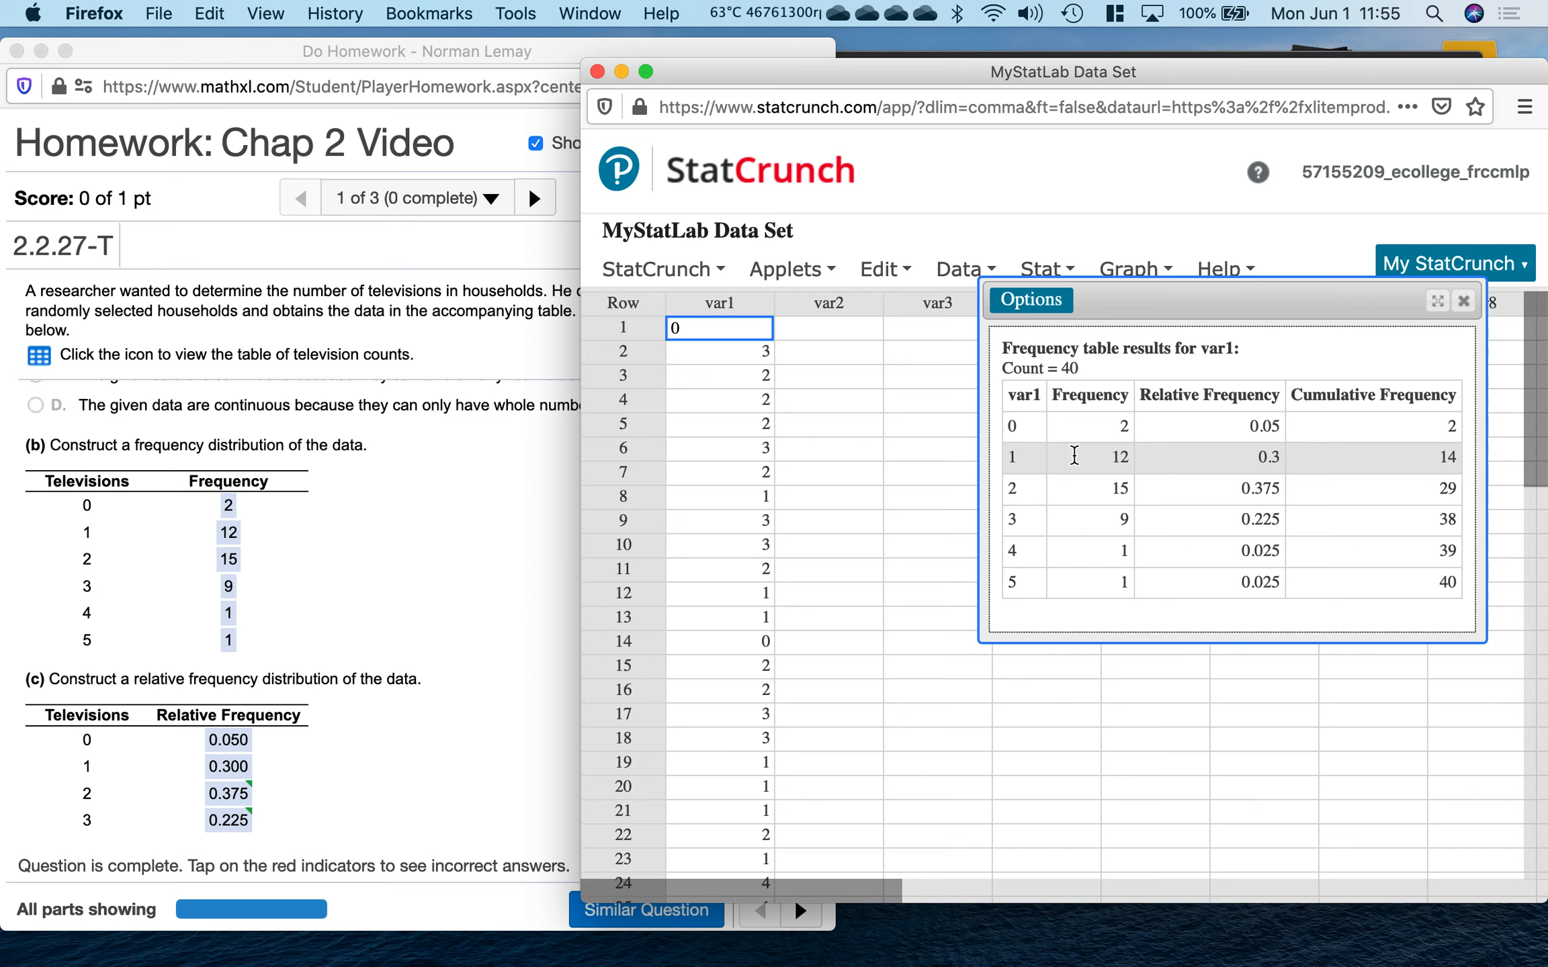
key("super+a")
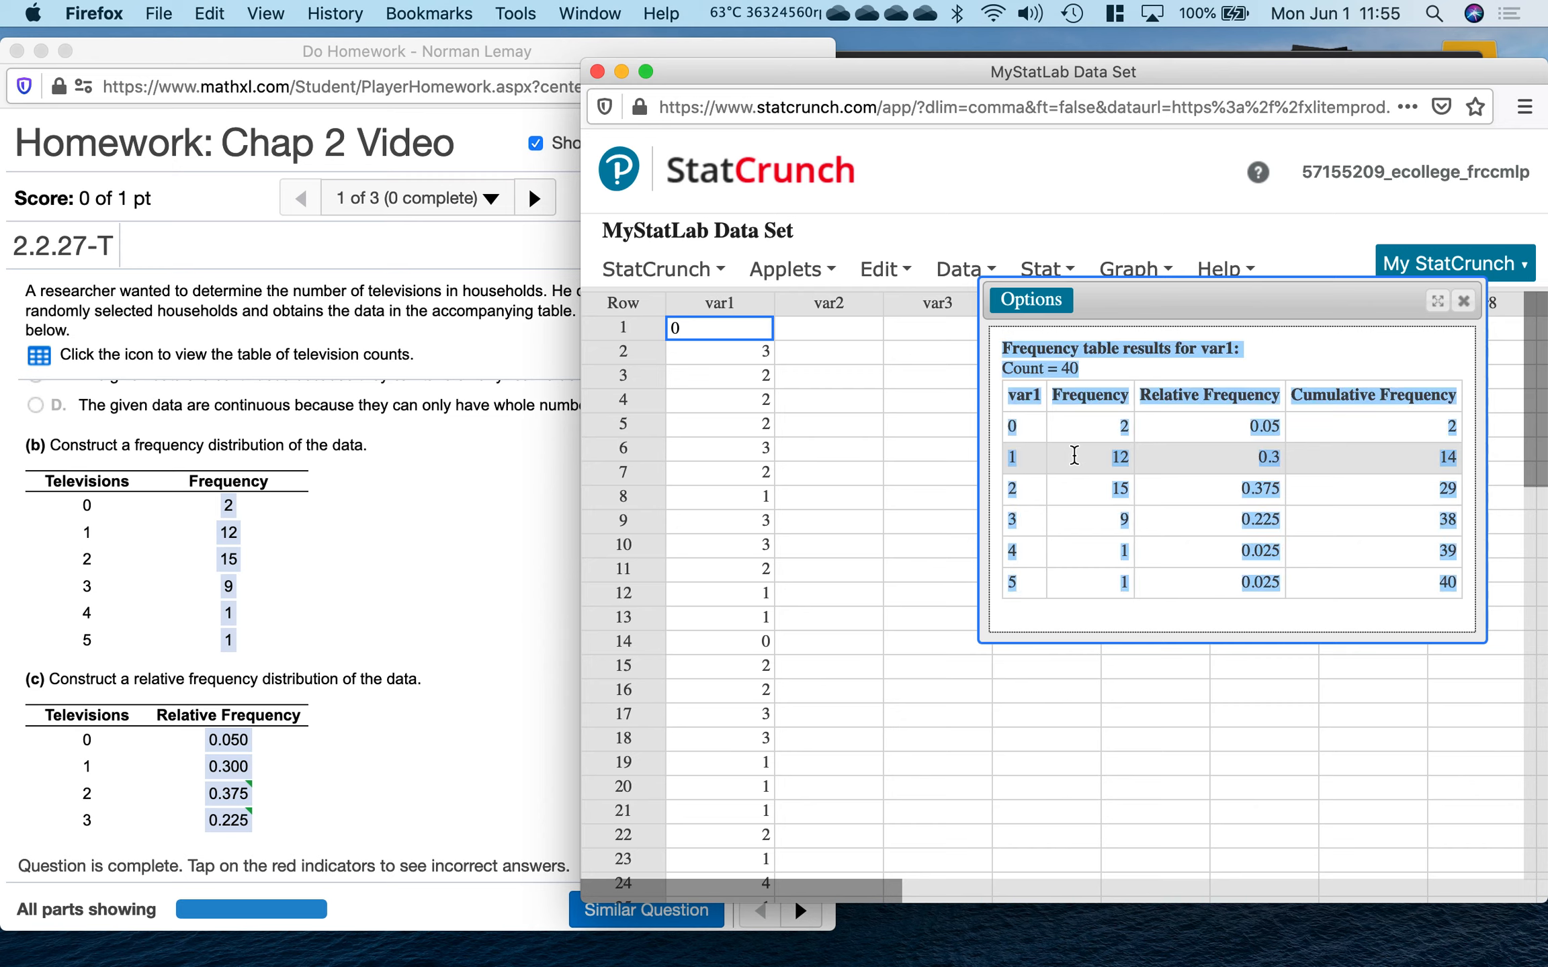
key("super+c")
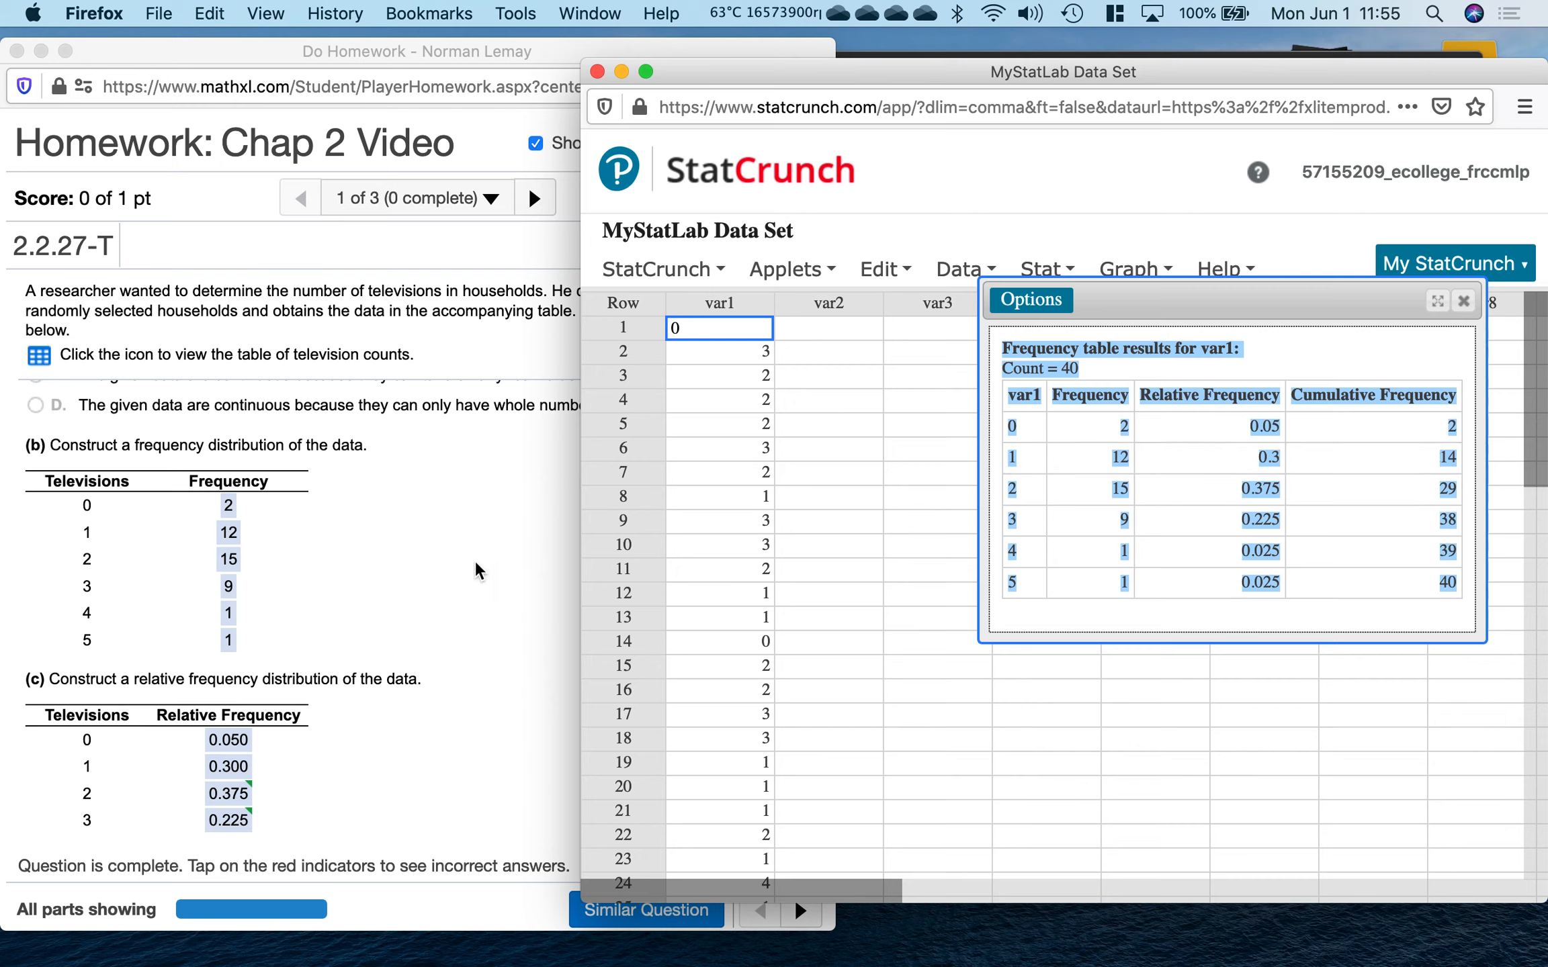
mouse_move(1266, 937)
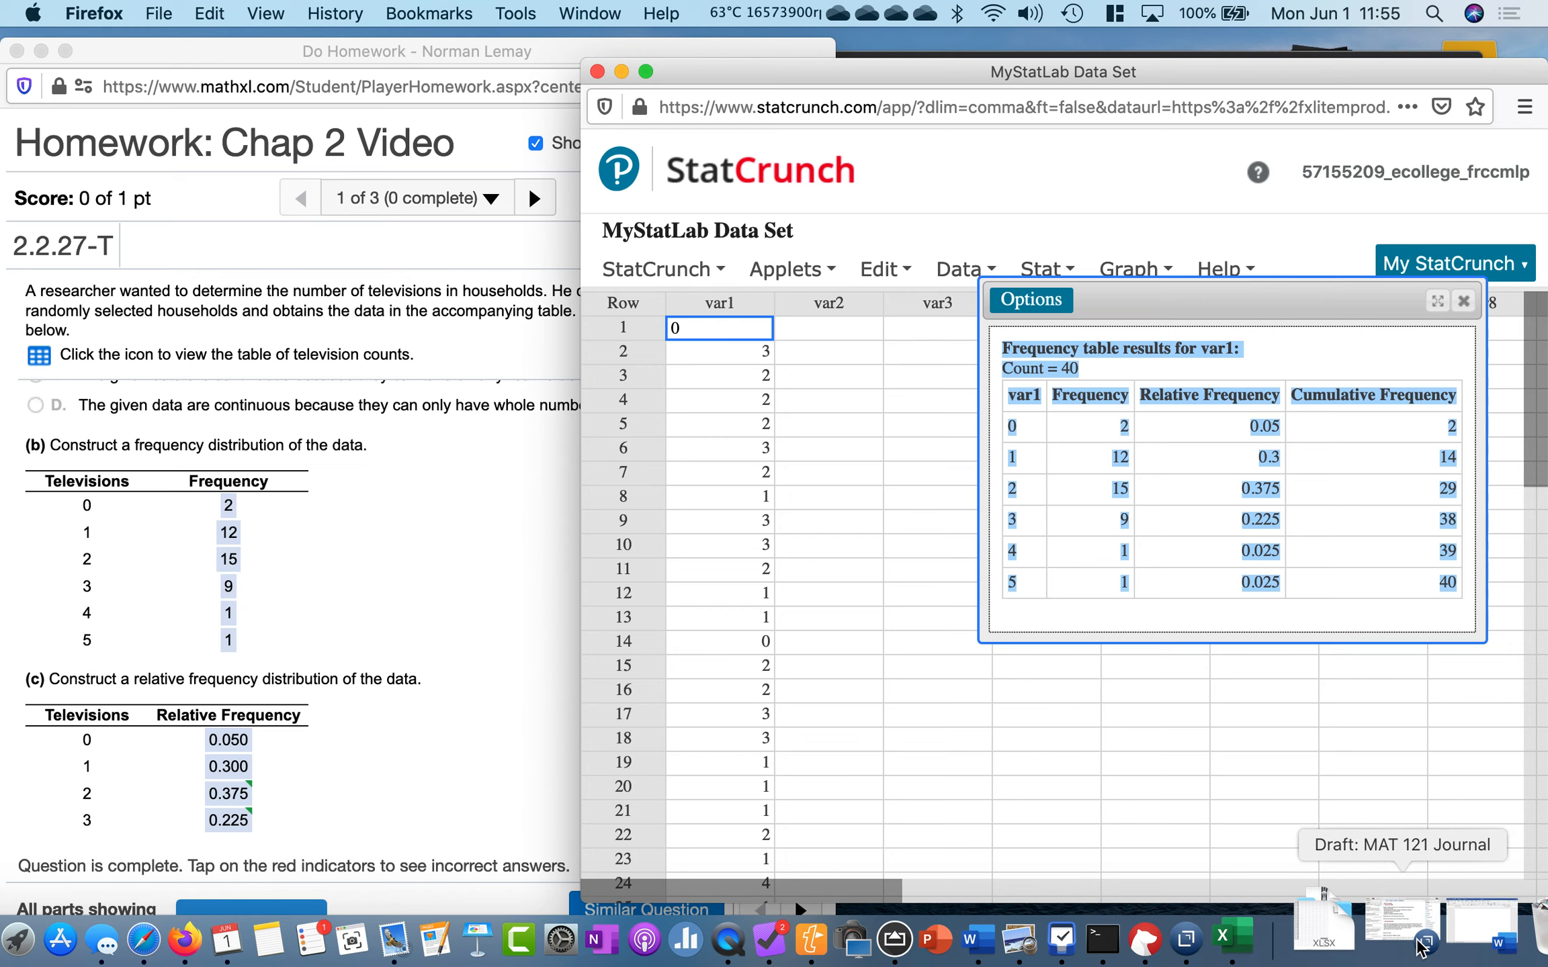
left_click(1464, 941)
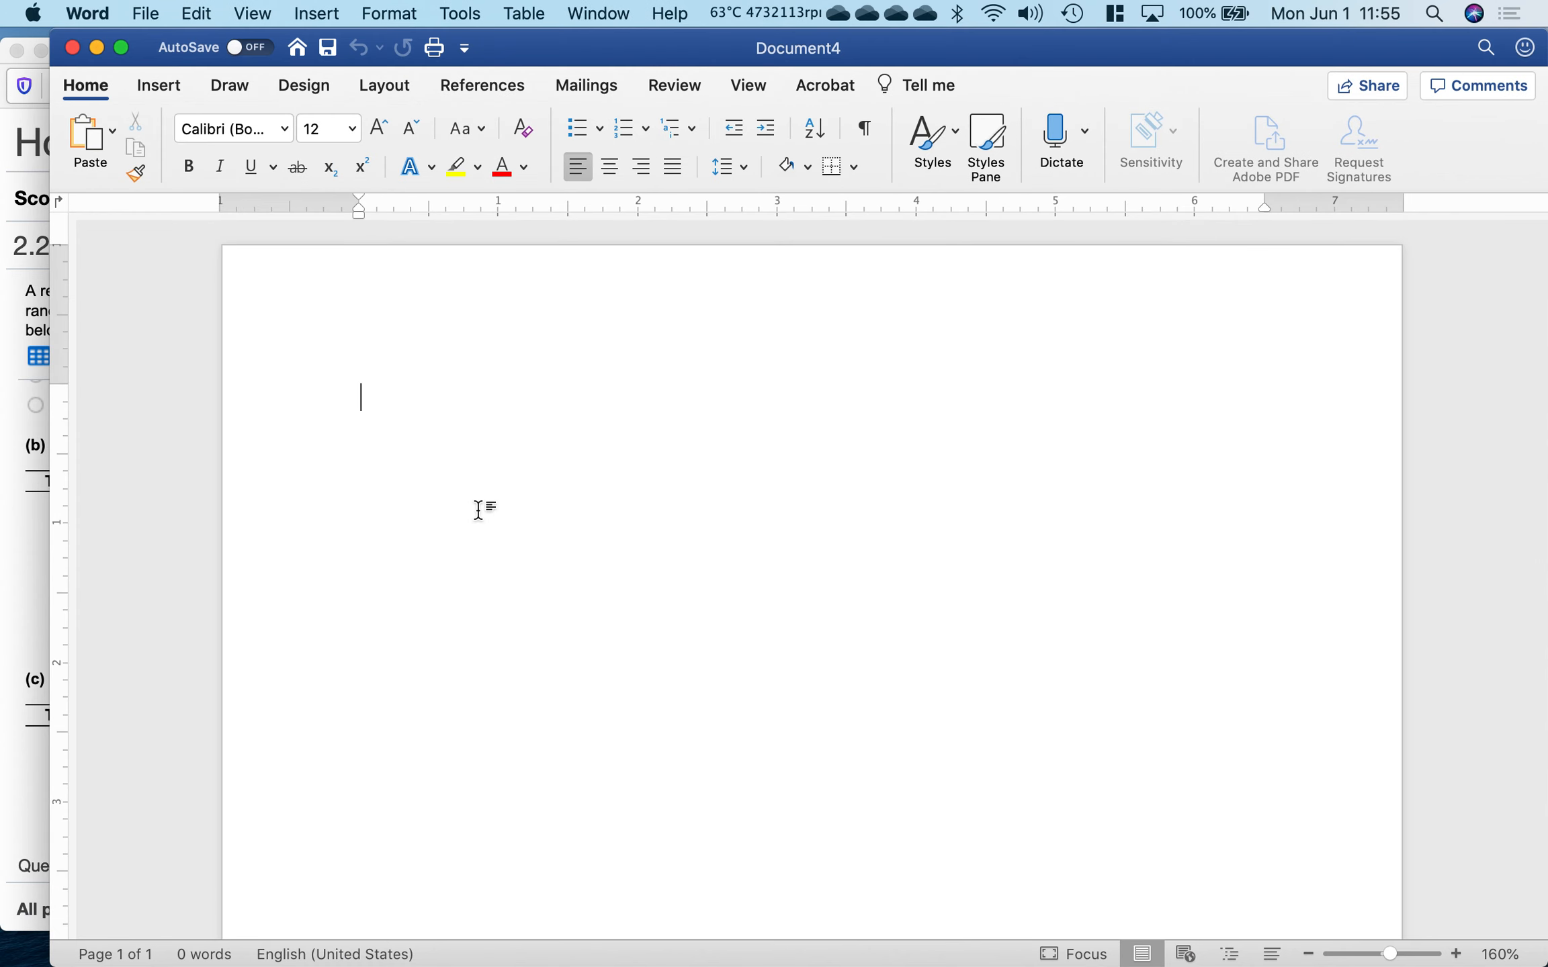
Paste the copied frequency table below a blank line in the document and delete its heading and the count line above it.
key("Return")
key("super+v")
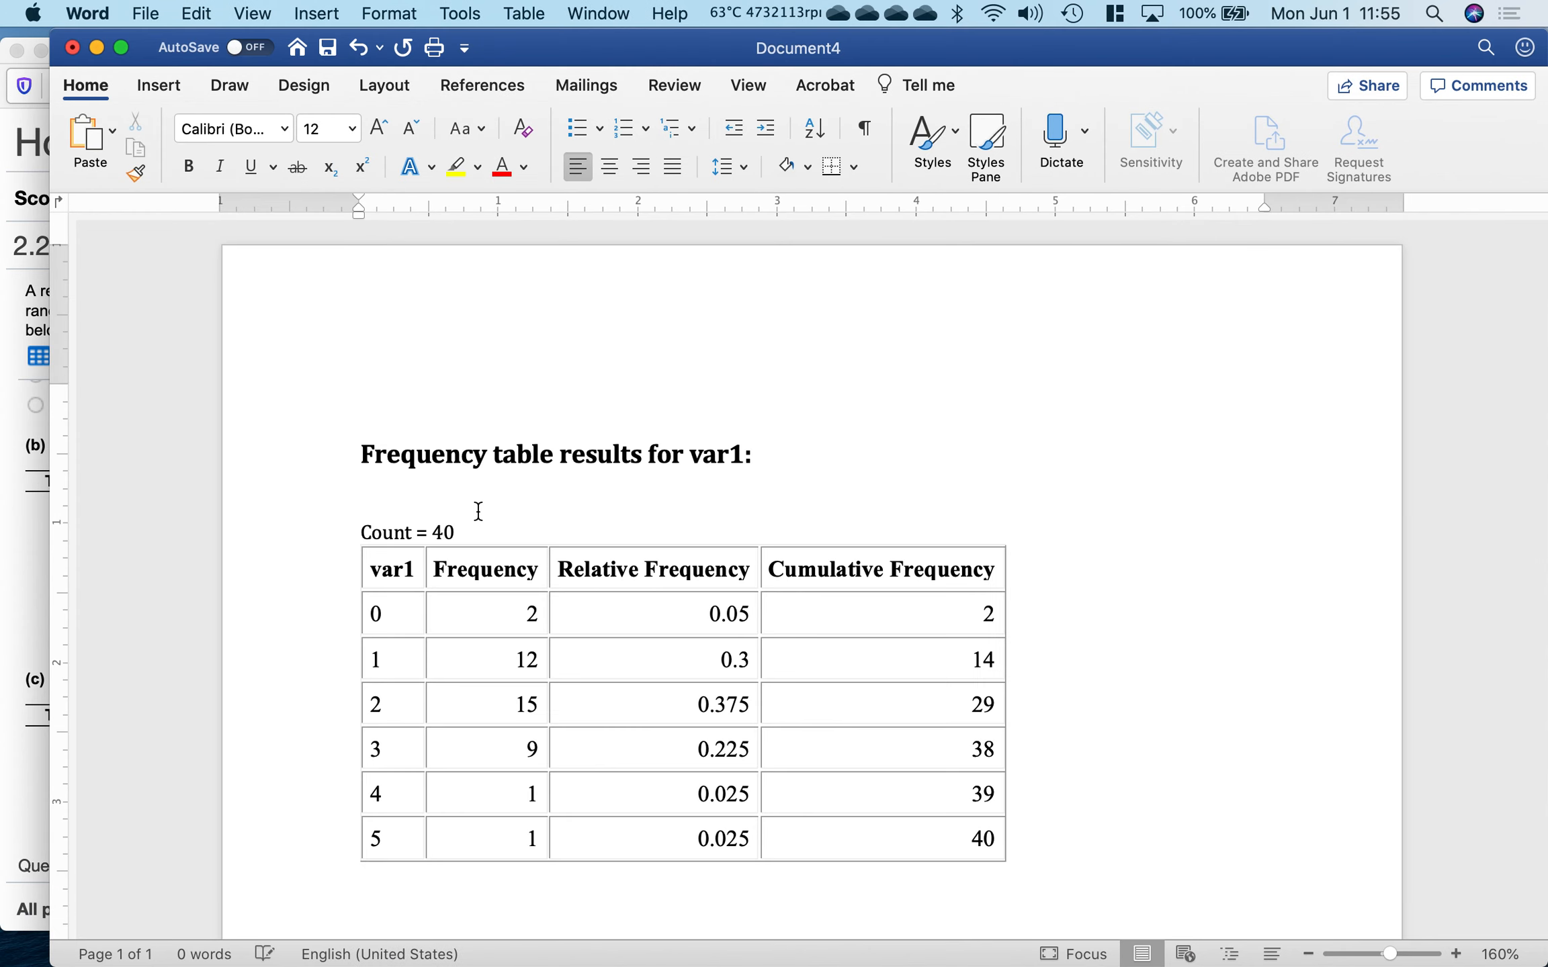
left_click_drag(784, 469, 273, 487)
key("BackSpace")
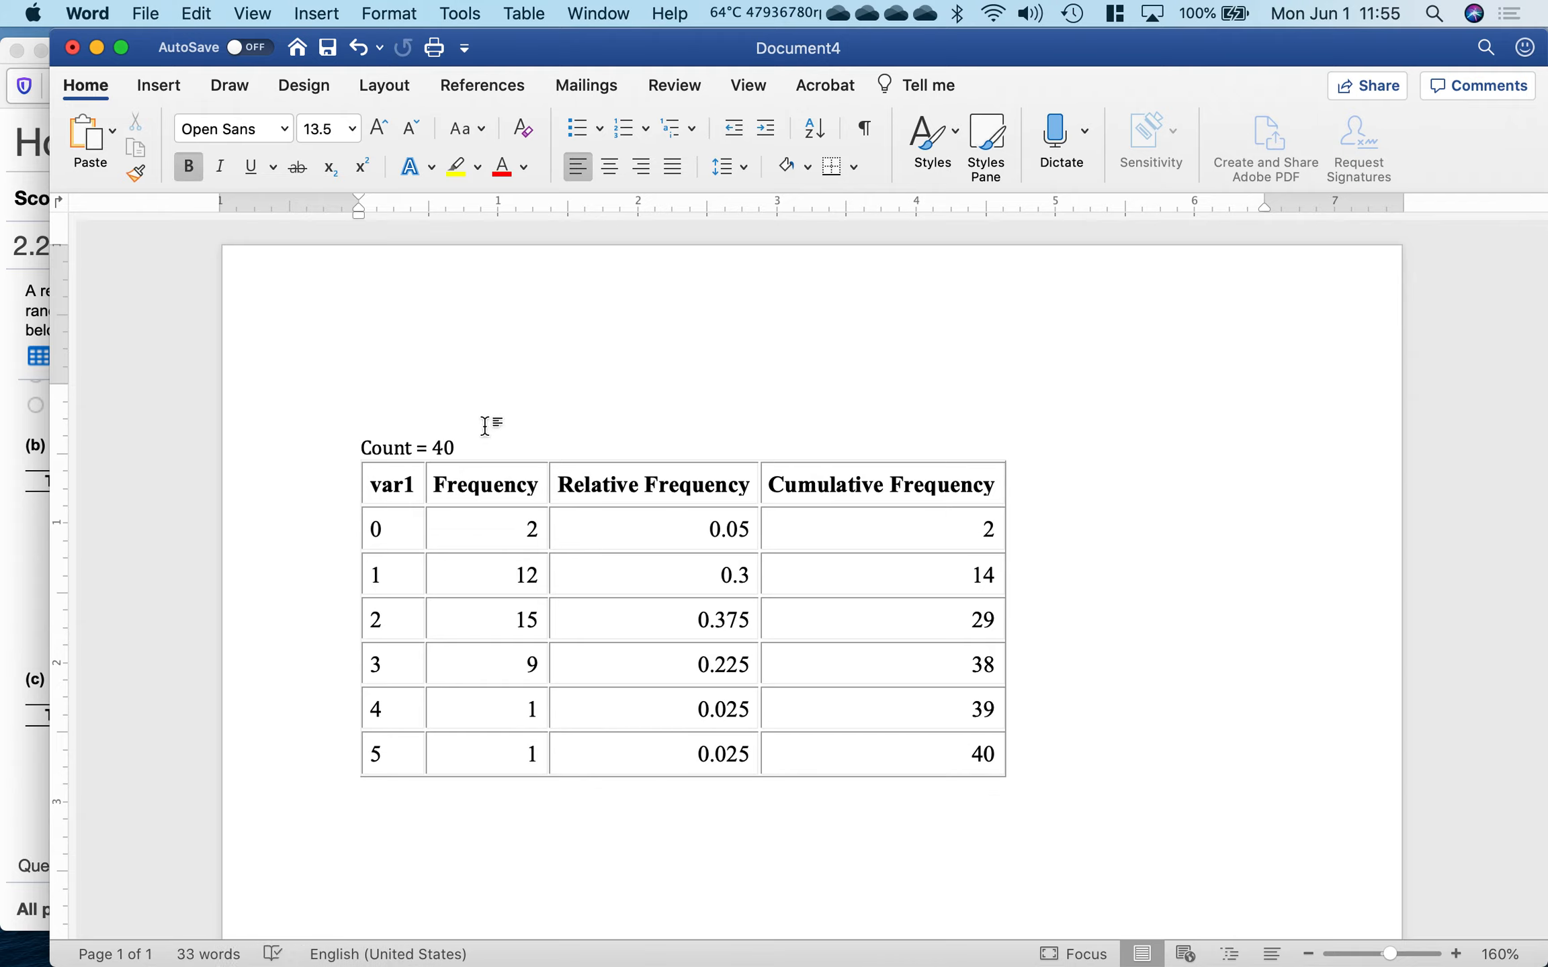
left_click(477, 444)
key("BackSpace")
key("BackSpace")
key("BackSpace")
key("BackSpace")
key("BackSpace")
key("BackSpace")
key("BackSpace")
key("BackSpace")
key("BackSpace")
key("BackSpace")
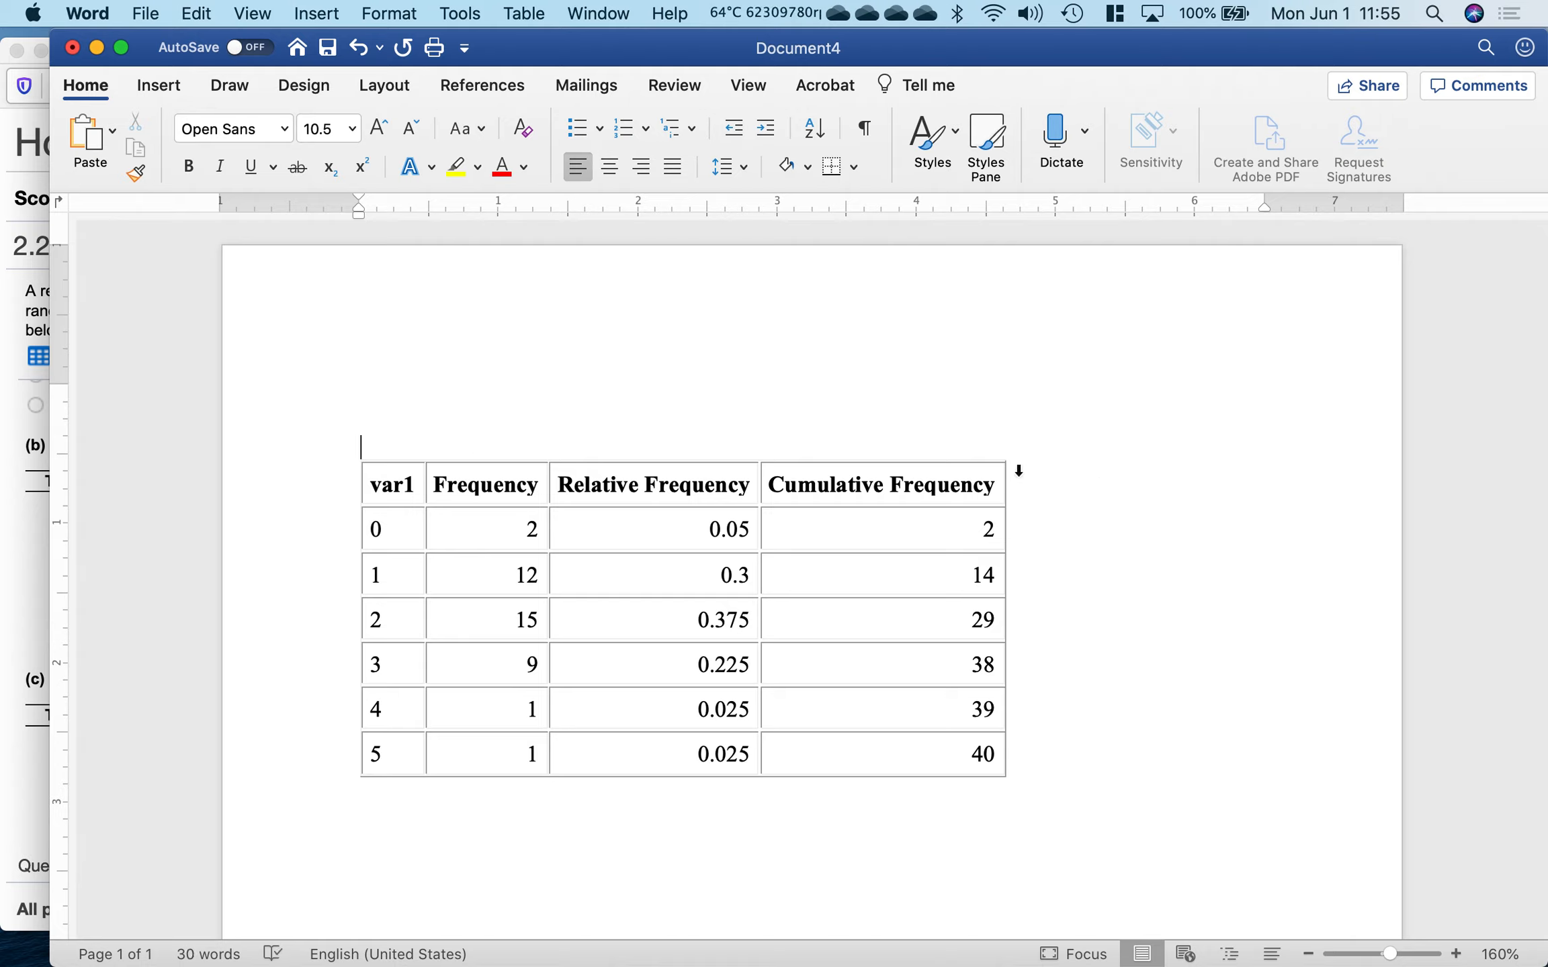
Break the column headings Cumulative Frequency and Relative Frequency onto two lines before the word "Frequency".
left_click(894, 487)
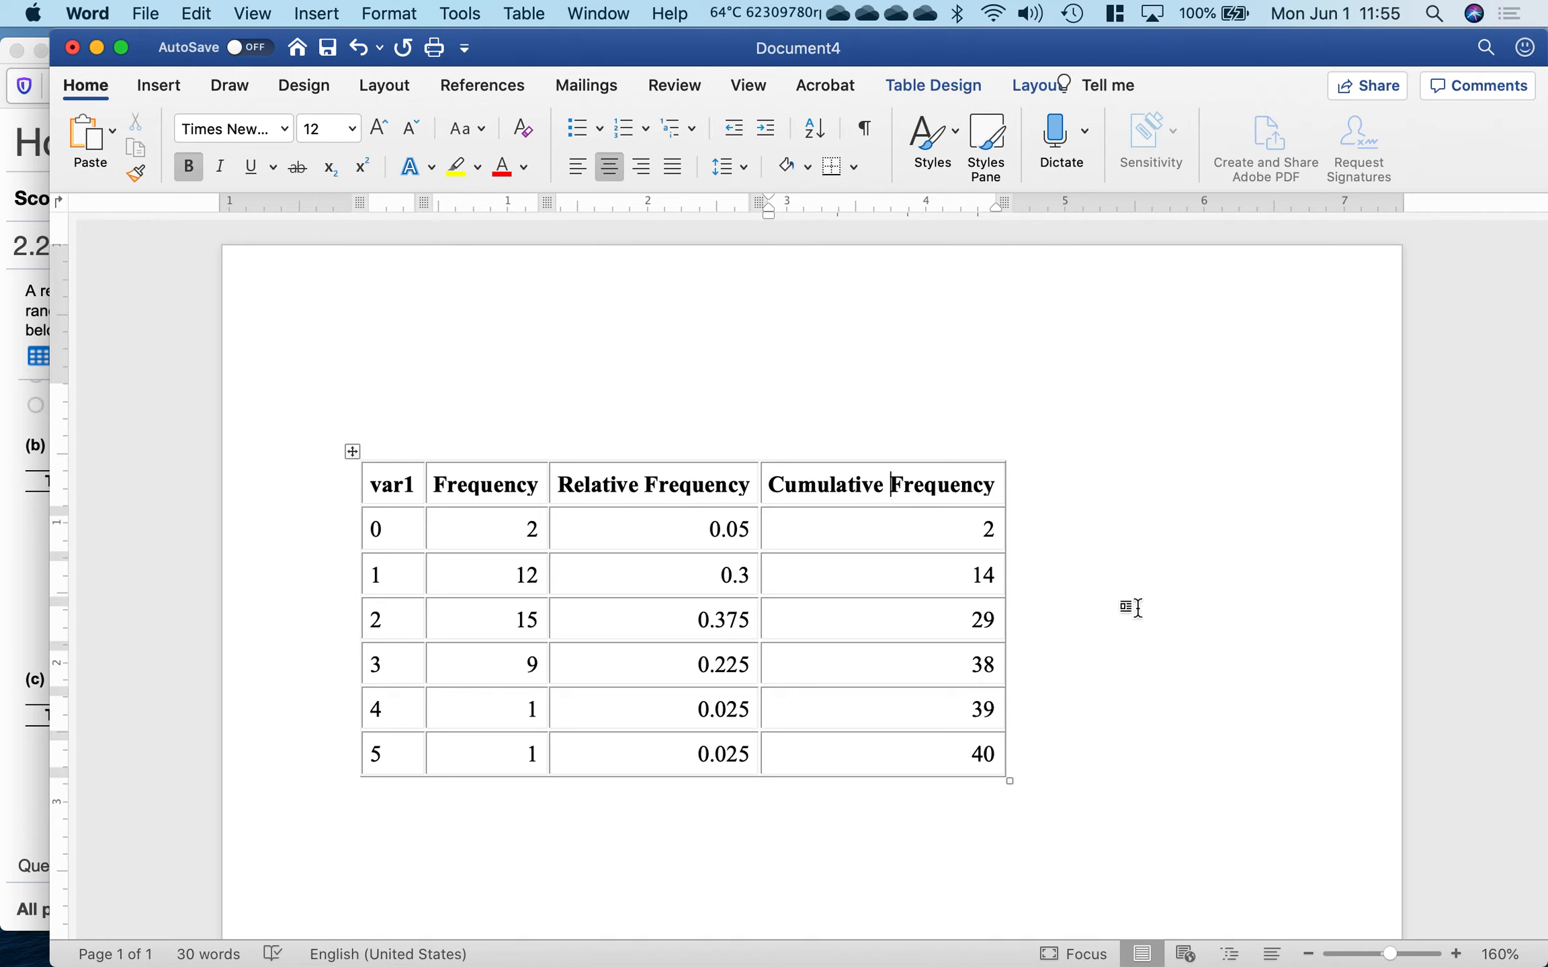
key("Return")
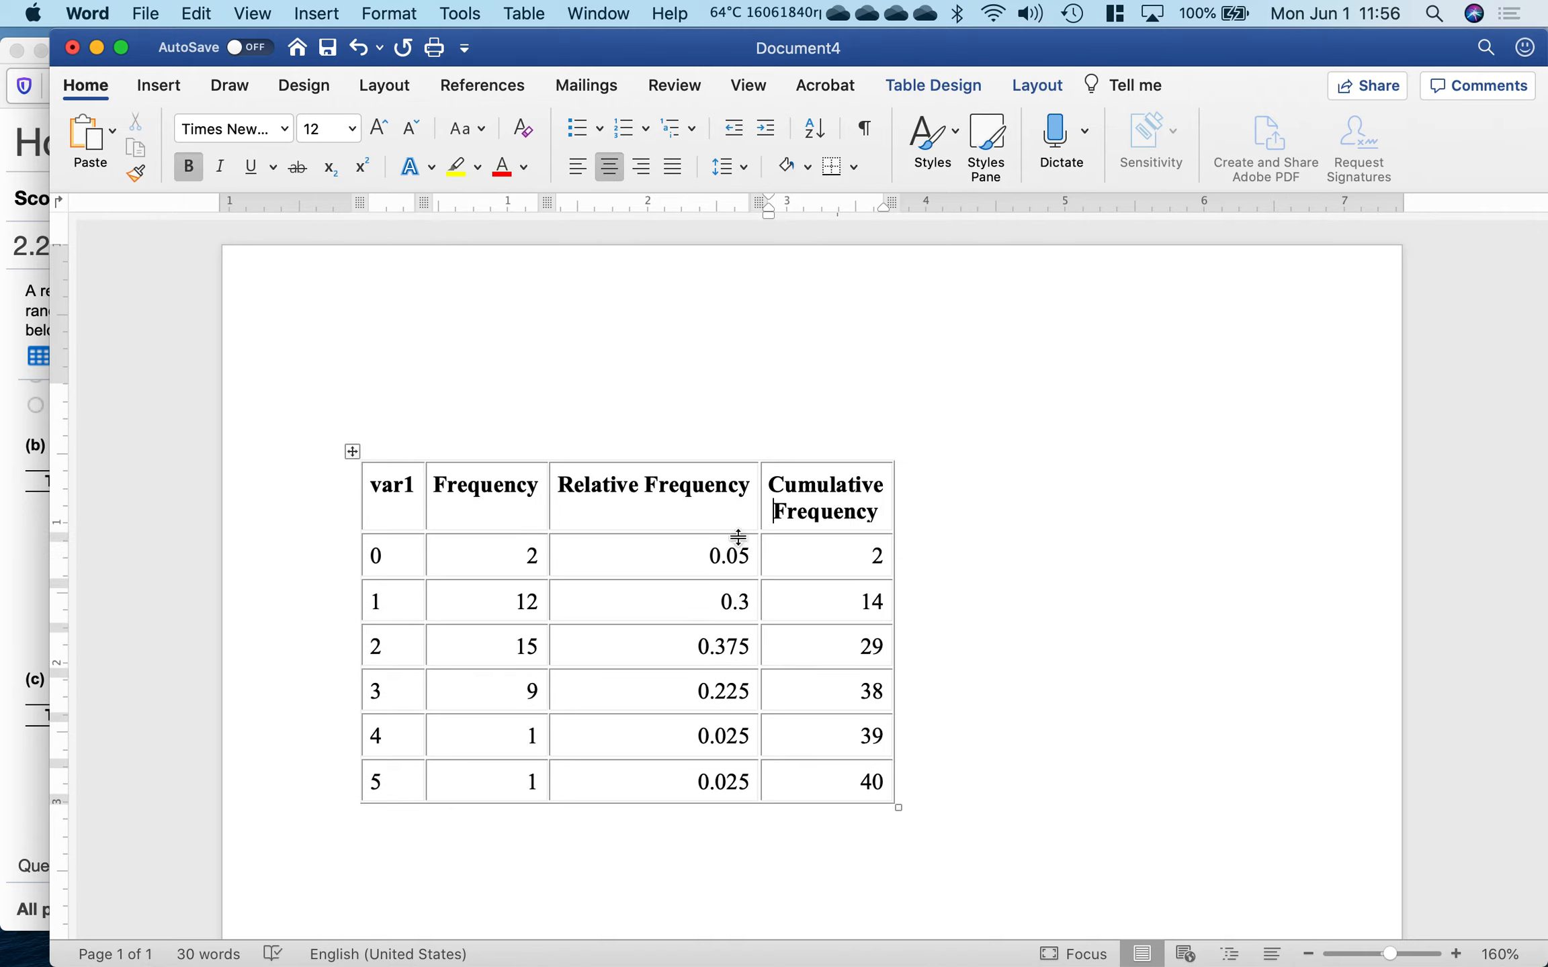
left_click(649, 485)
key("Return")
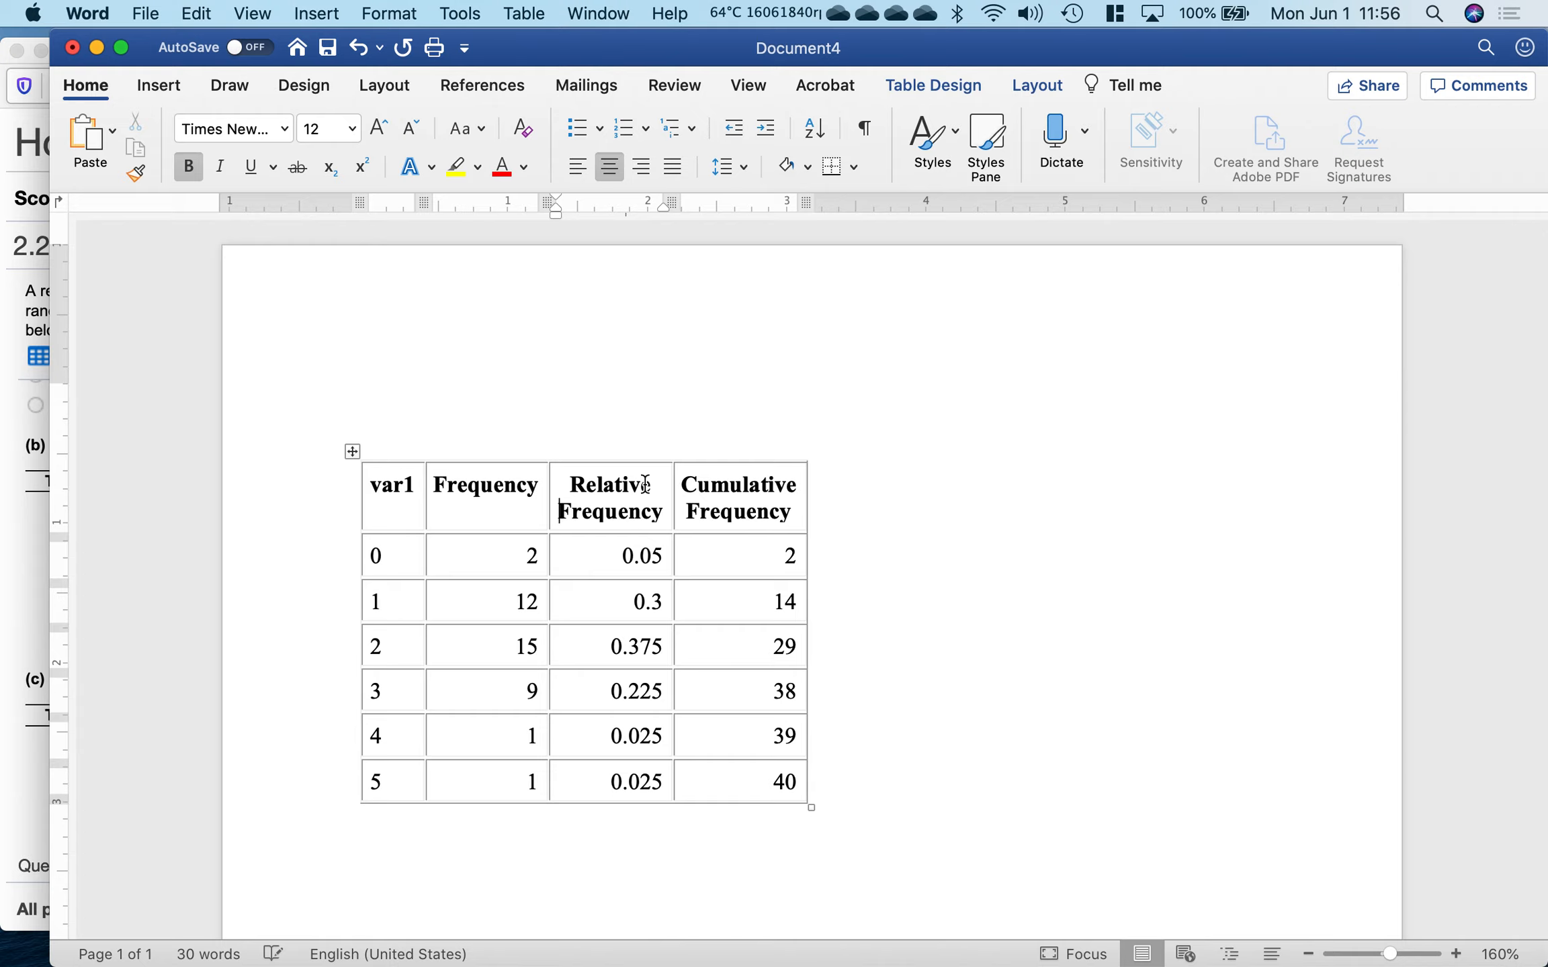
Replace the table's column heading var1 with "Number of Televisions".
left_click(414, 487)
key("BackSpace")
key("BackSpace")
key("BackSpace")
key("BackSpace")
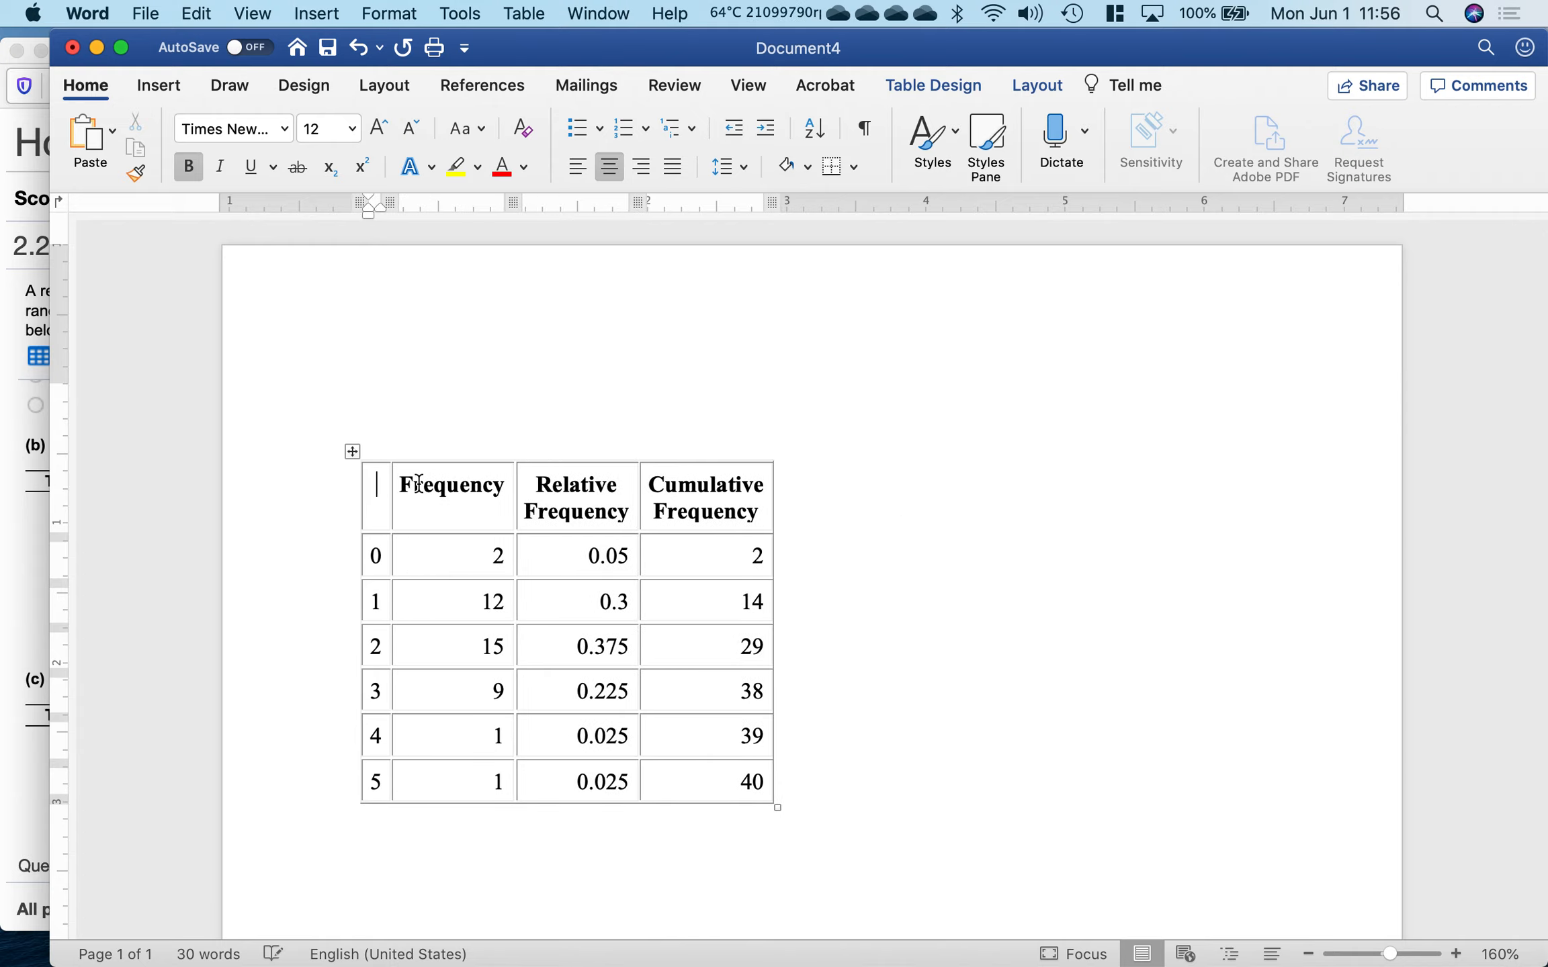
type("Numb")
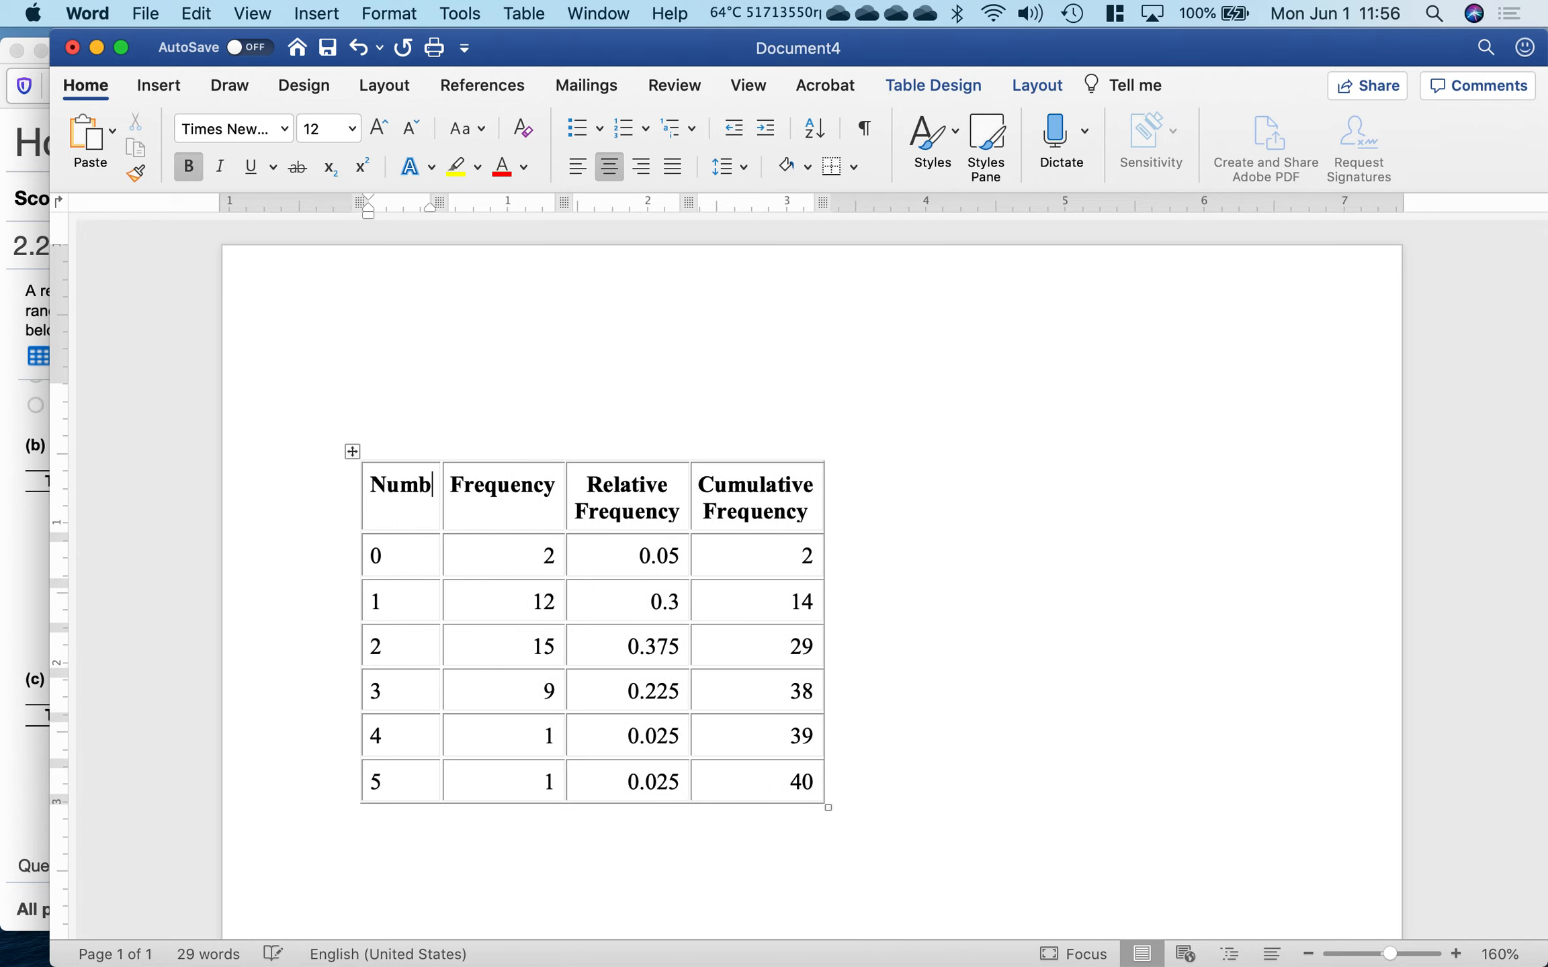
type("er of Tel")
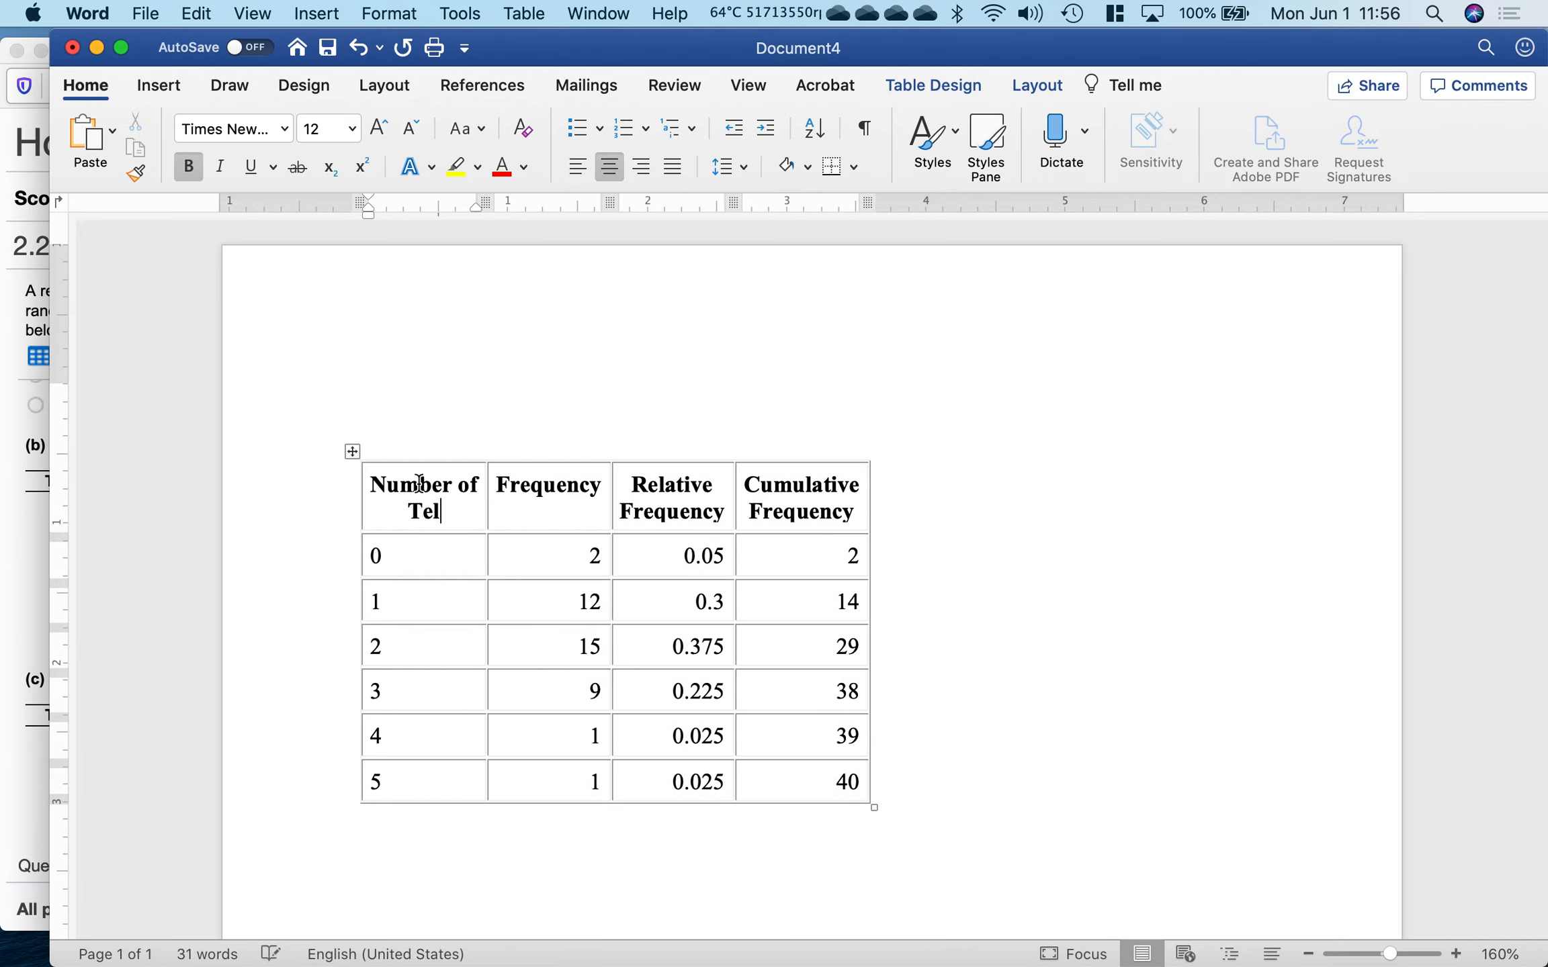
type("evisions")
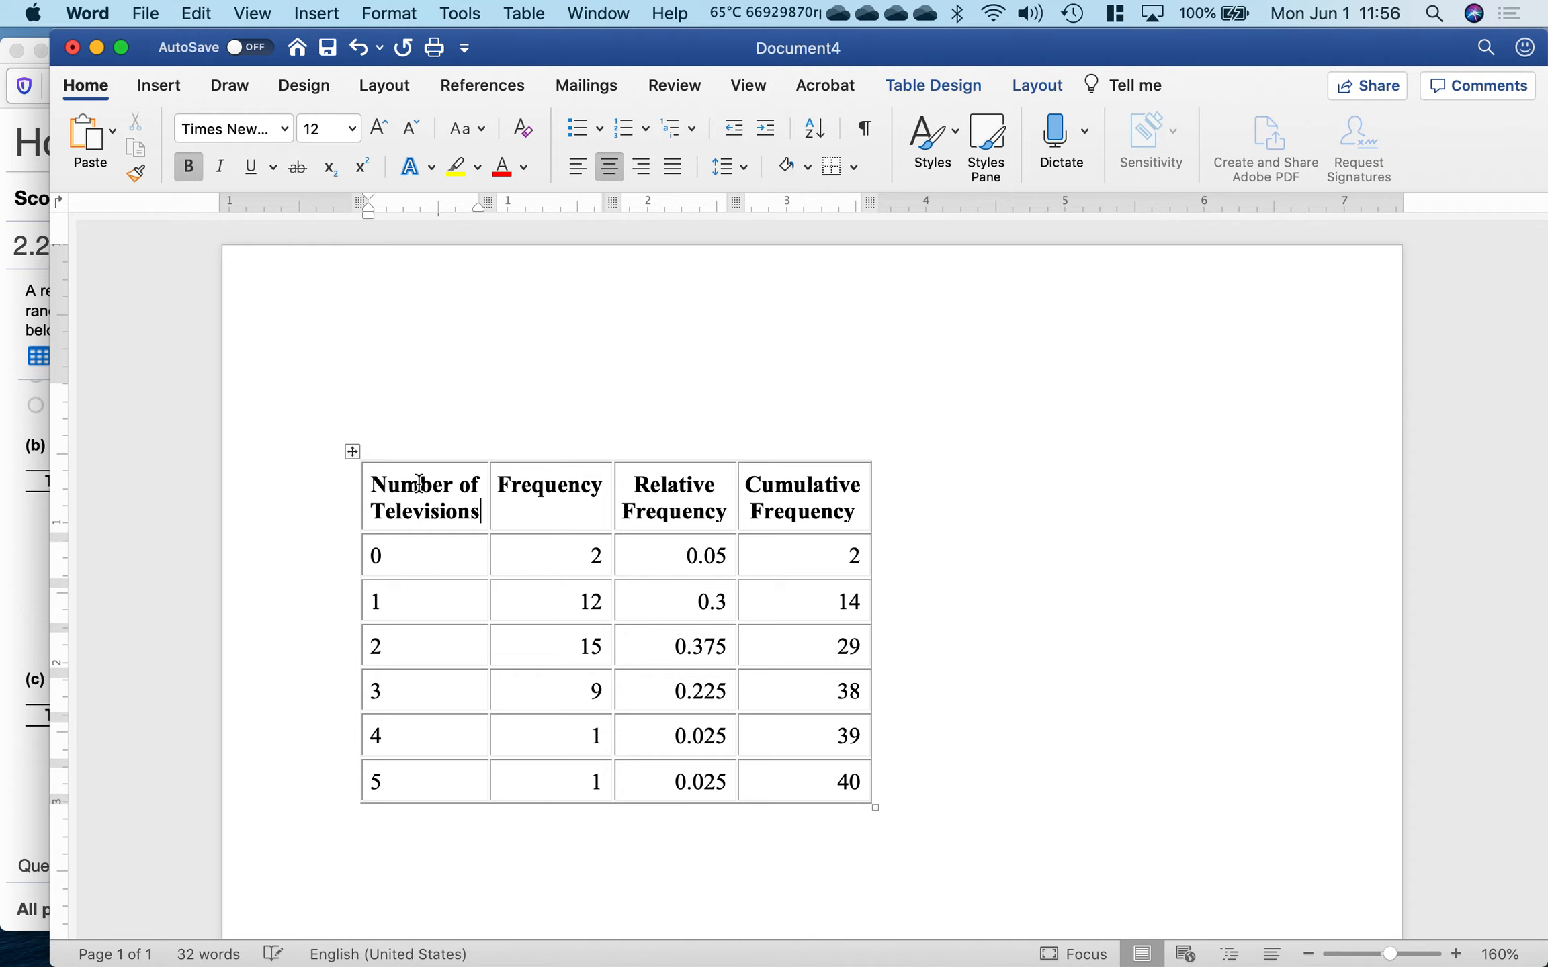
left_click(1151, 672)
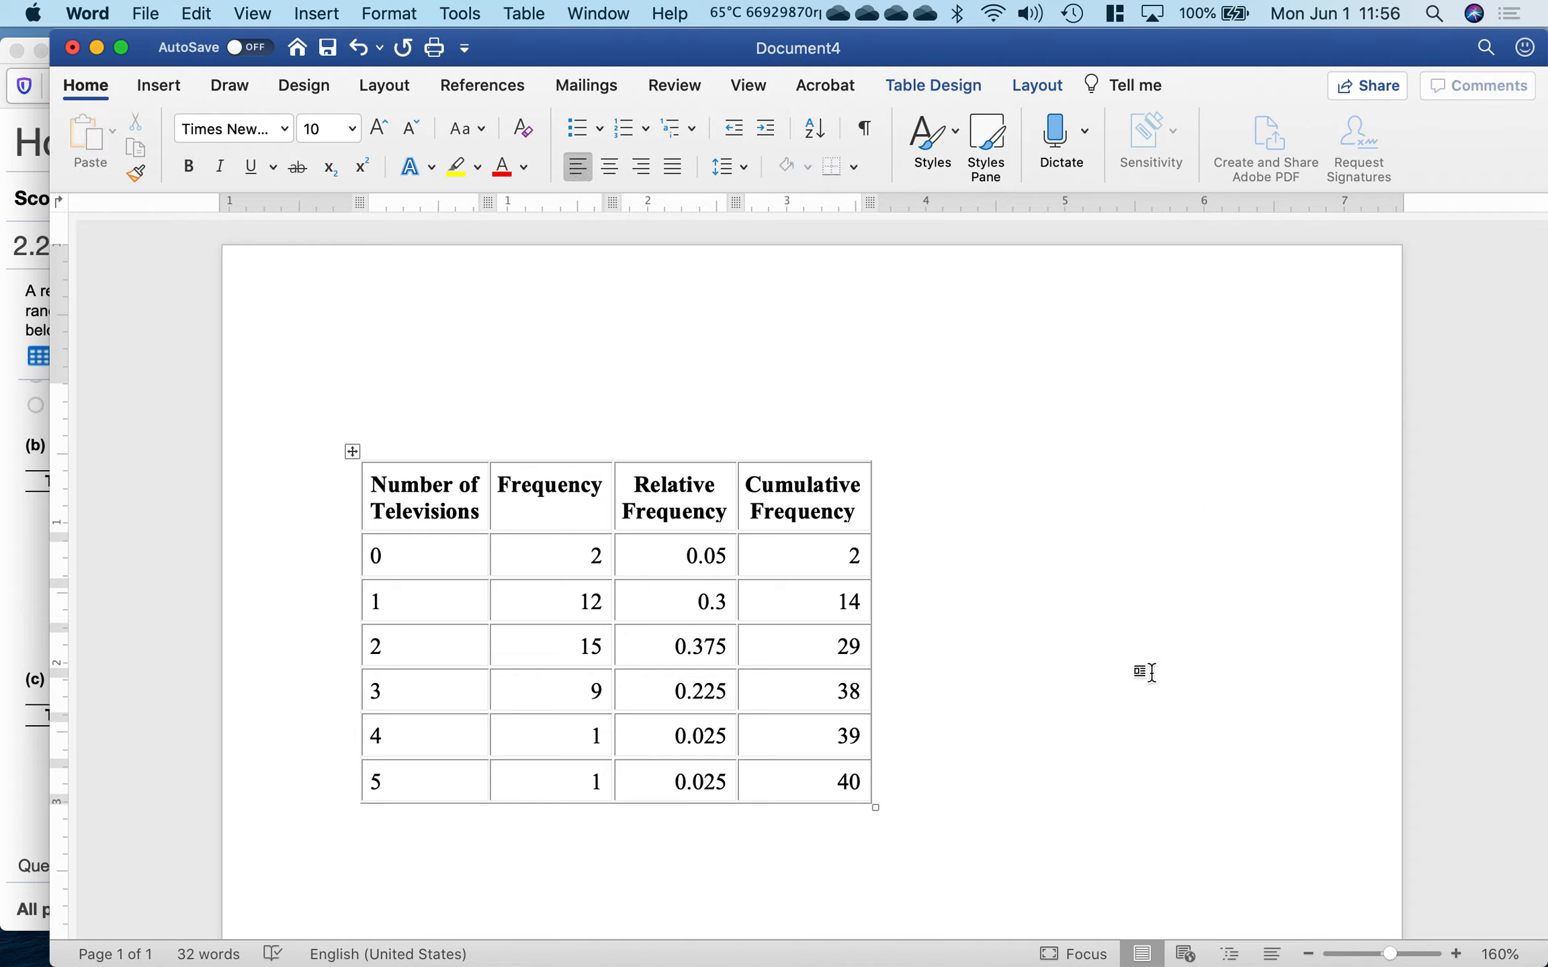
key("Return")
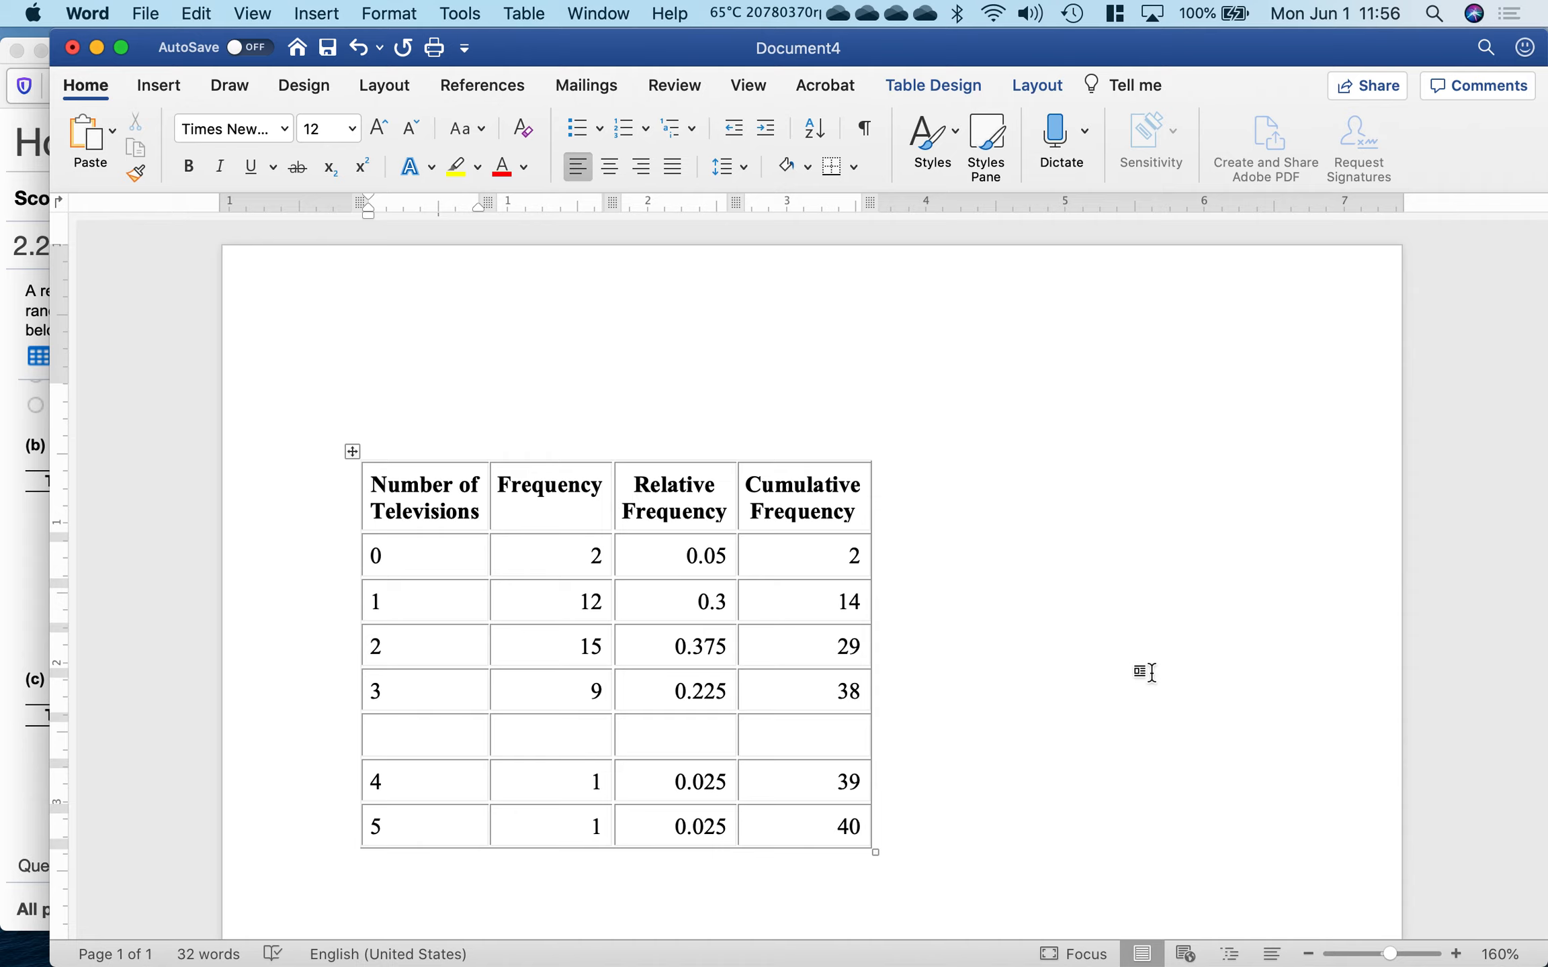
key("super+z")
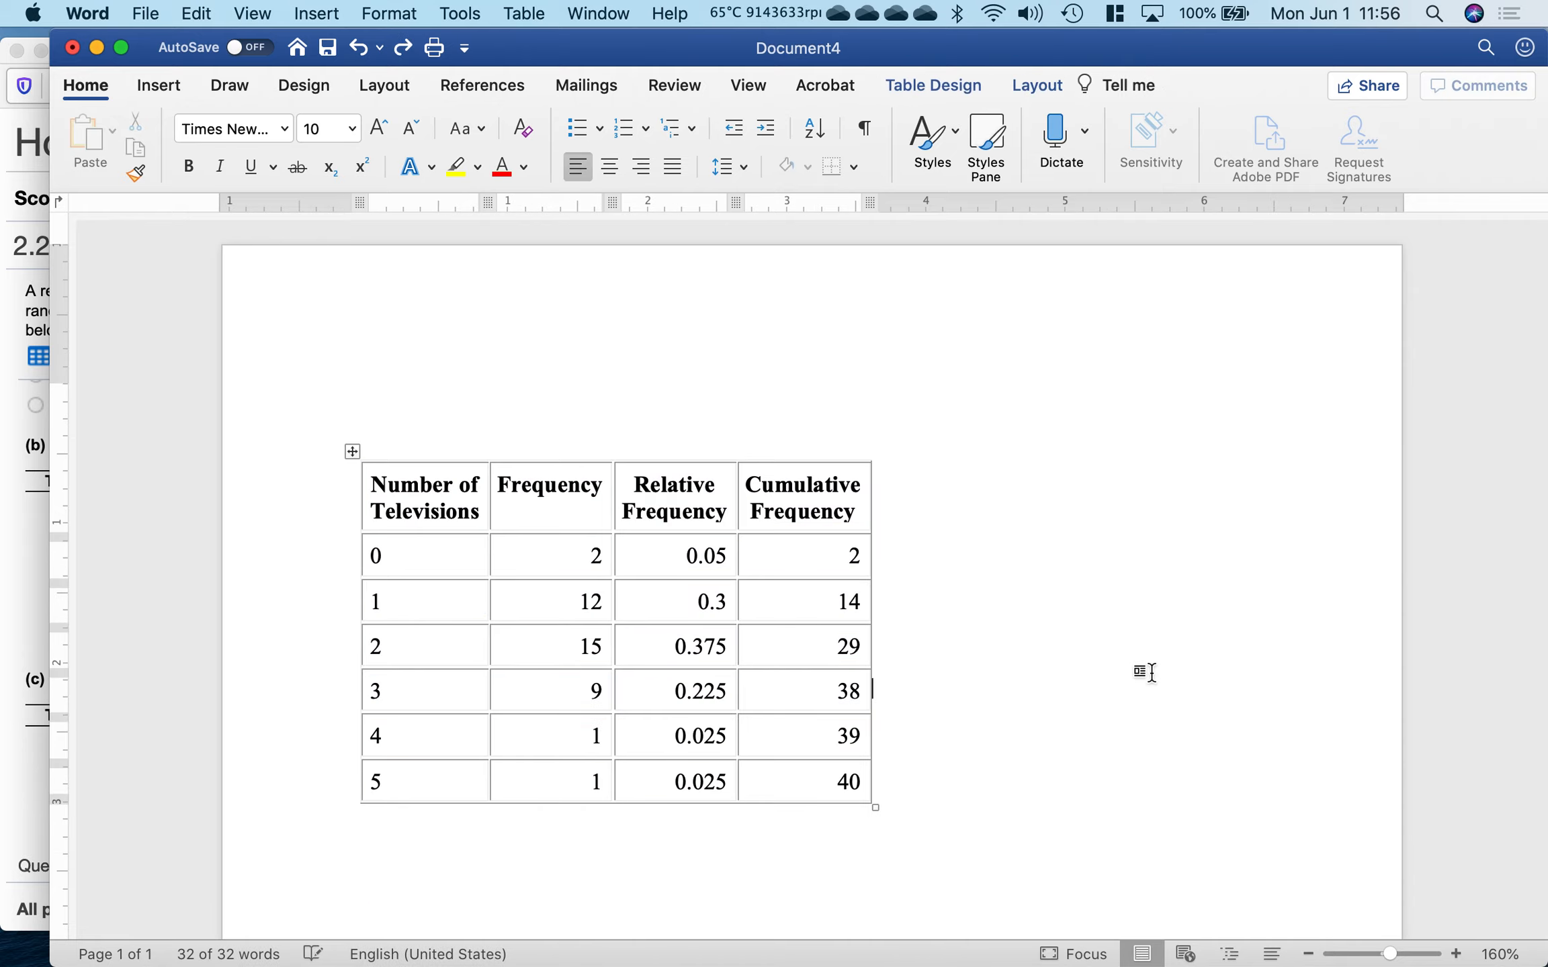
Place the insertion point below the table and return to StatCrunch, closing the frequency table results.
left_click(1166, 897)
scroll(1189, 732, "down", 2)
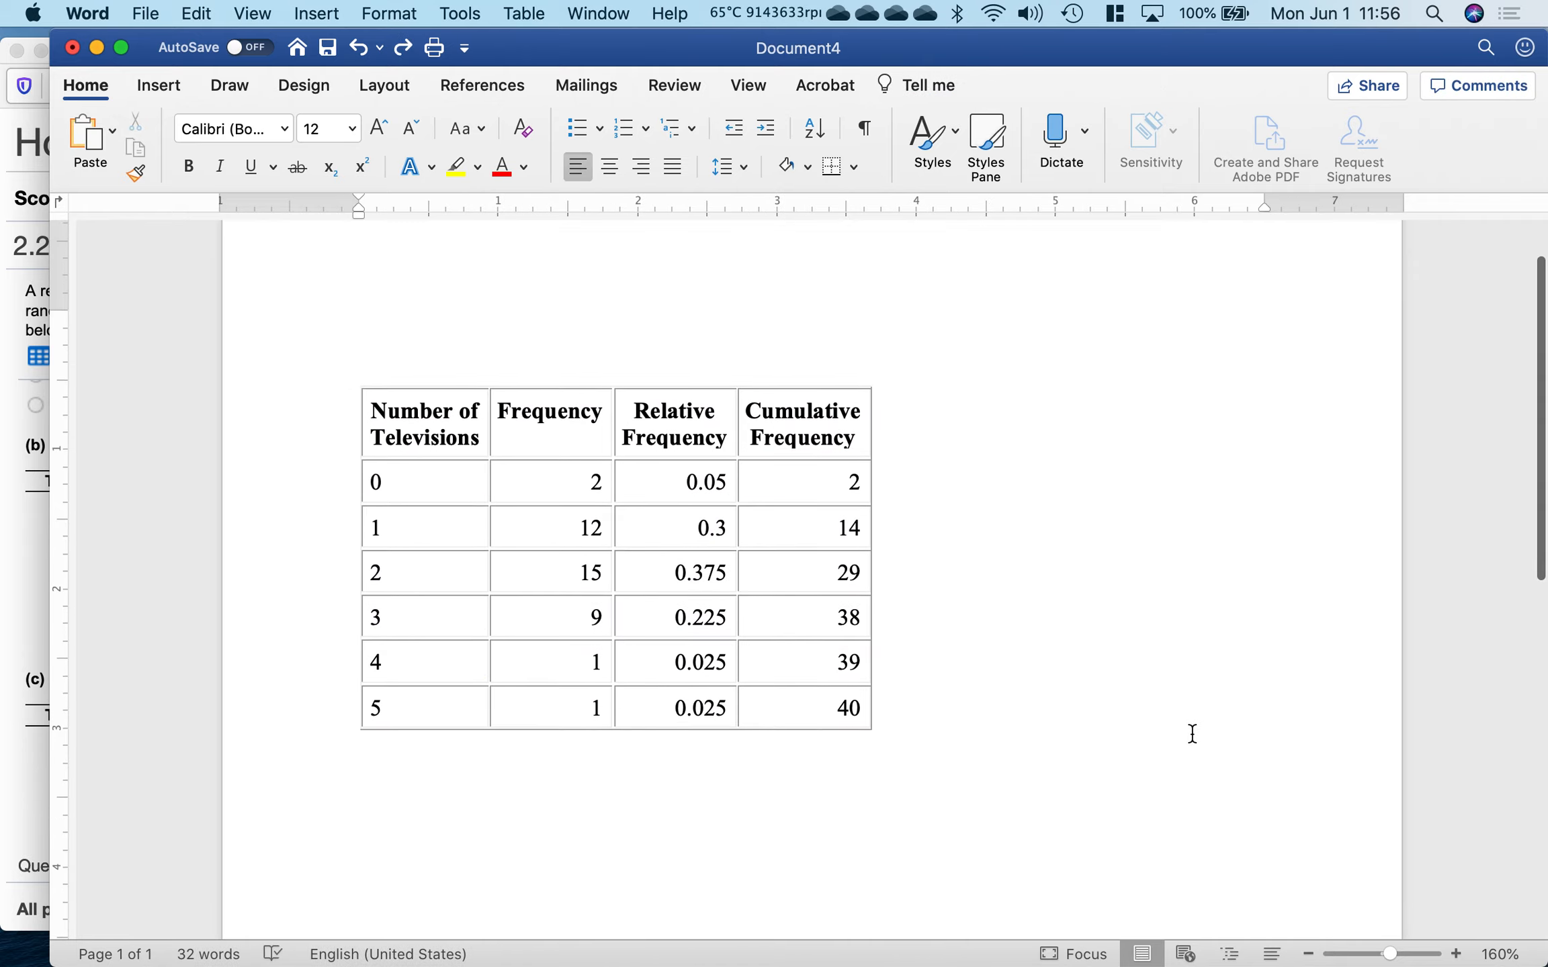
left_click(96, 49)
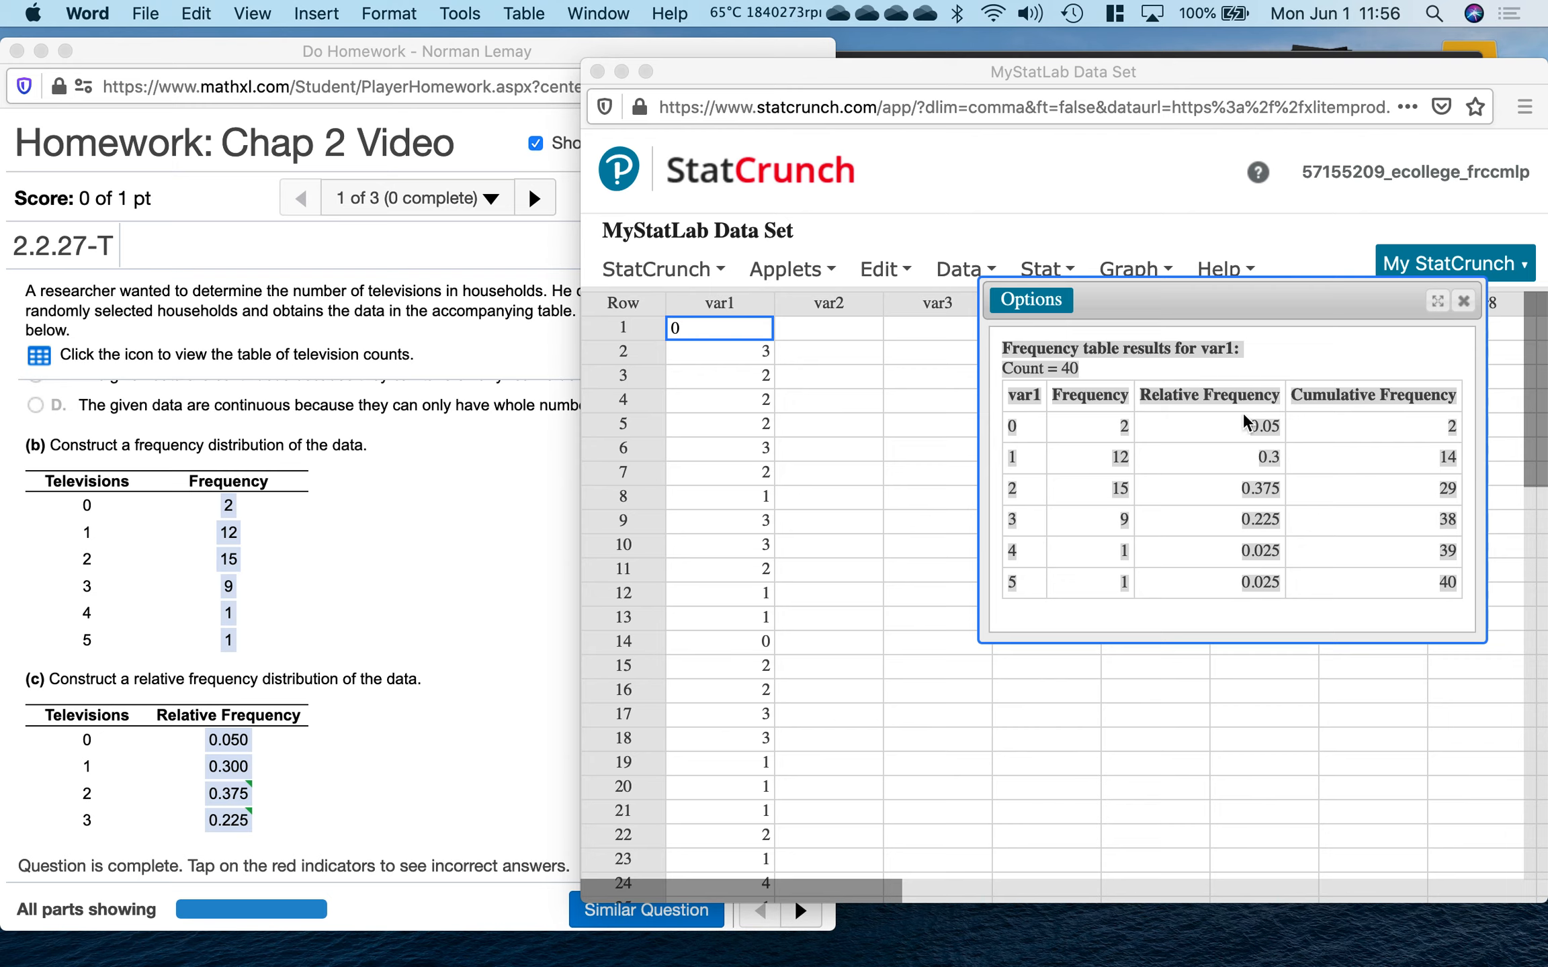
left_click(1465, 304)
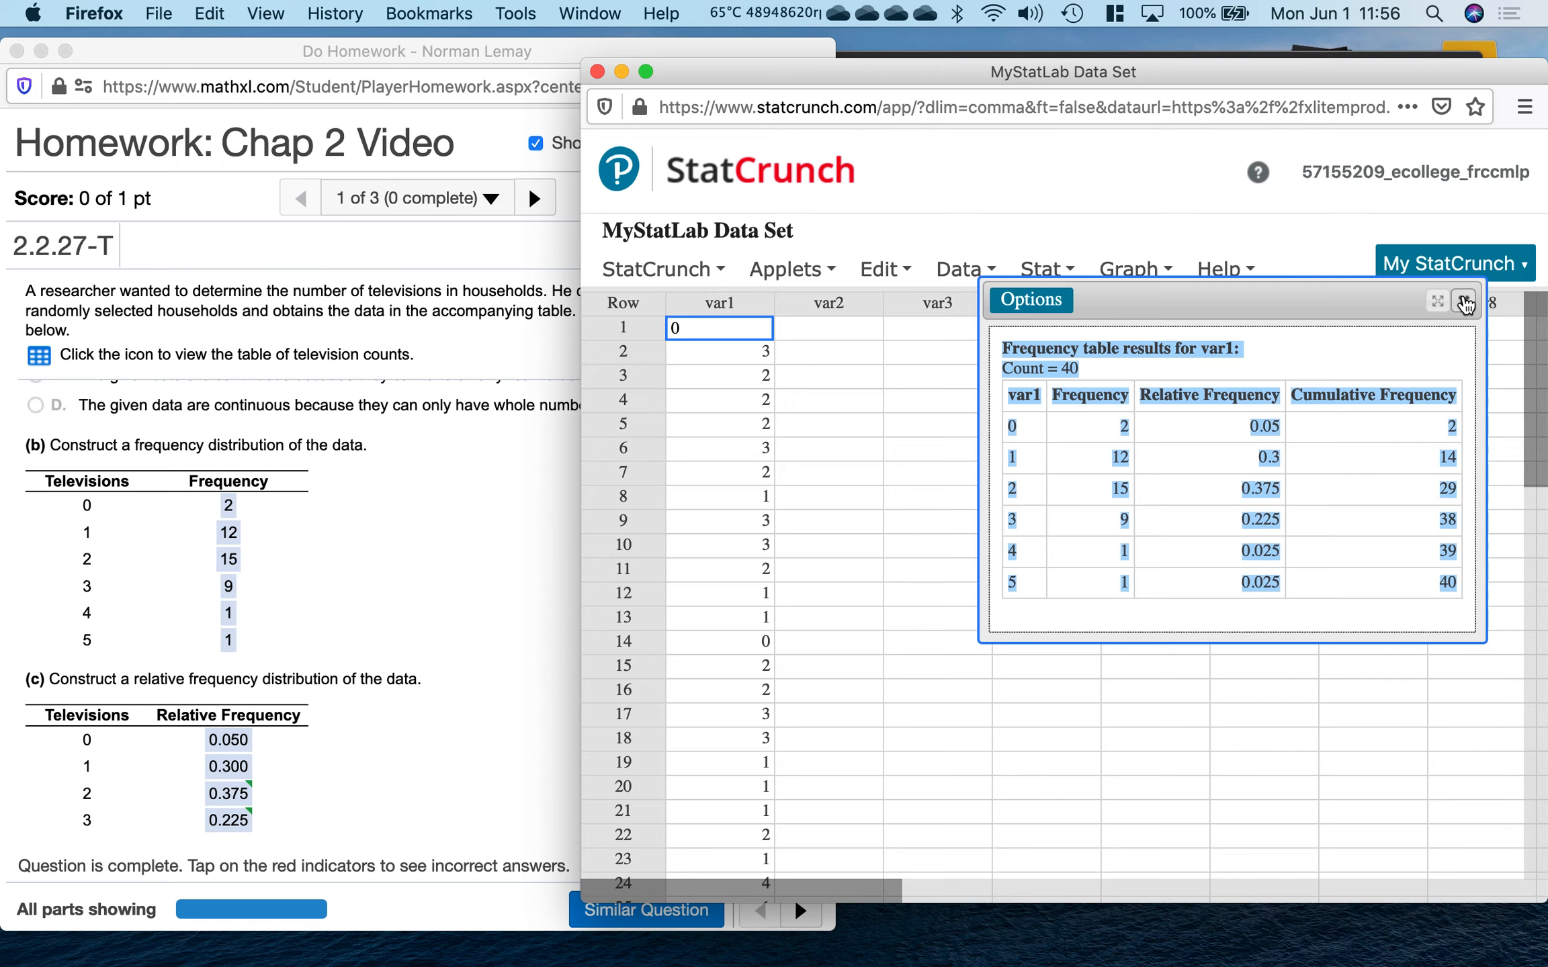
left_click(1465, 304)
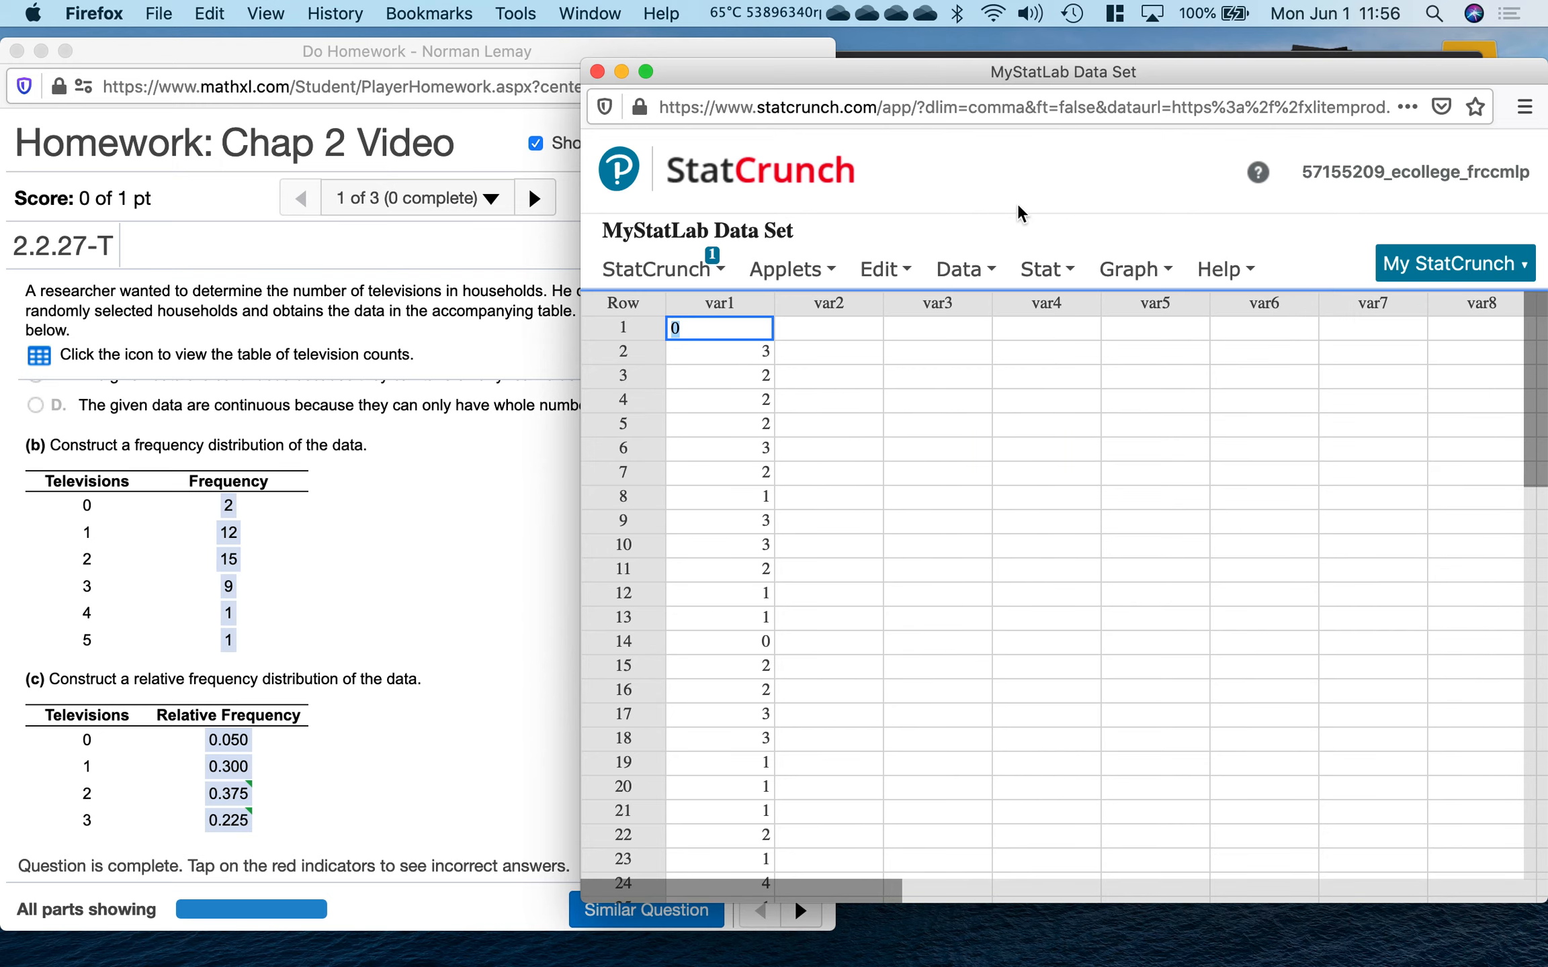
Create a histogram of var1 with the type Frequency, leaving the bins and display options at their defaults.
left_click(1142, 269)
left_click(1143, 268)
left_click(1142, 269)
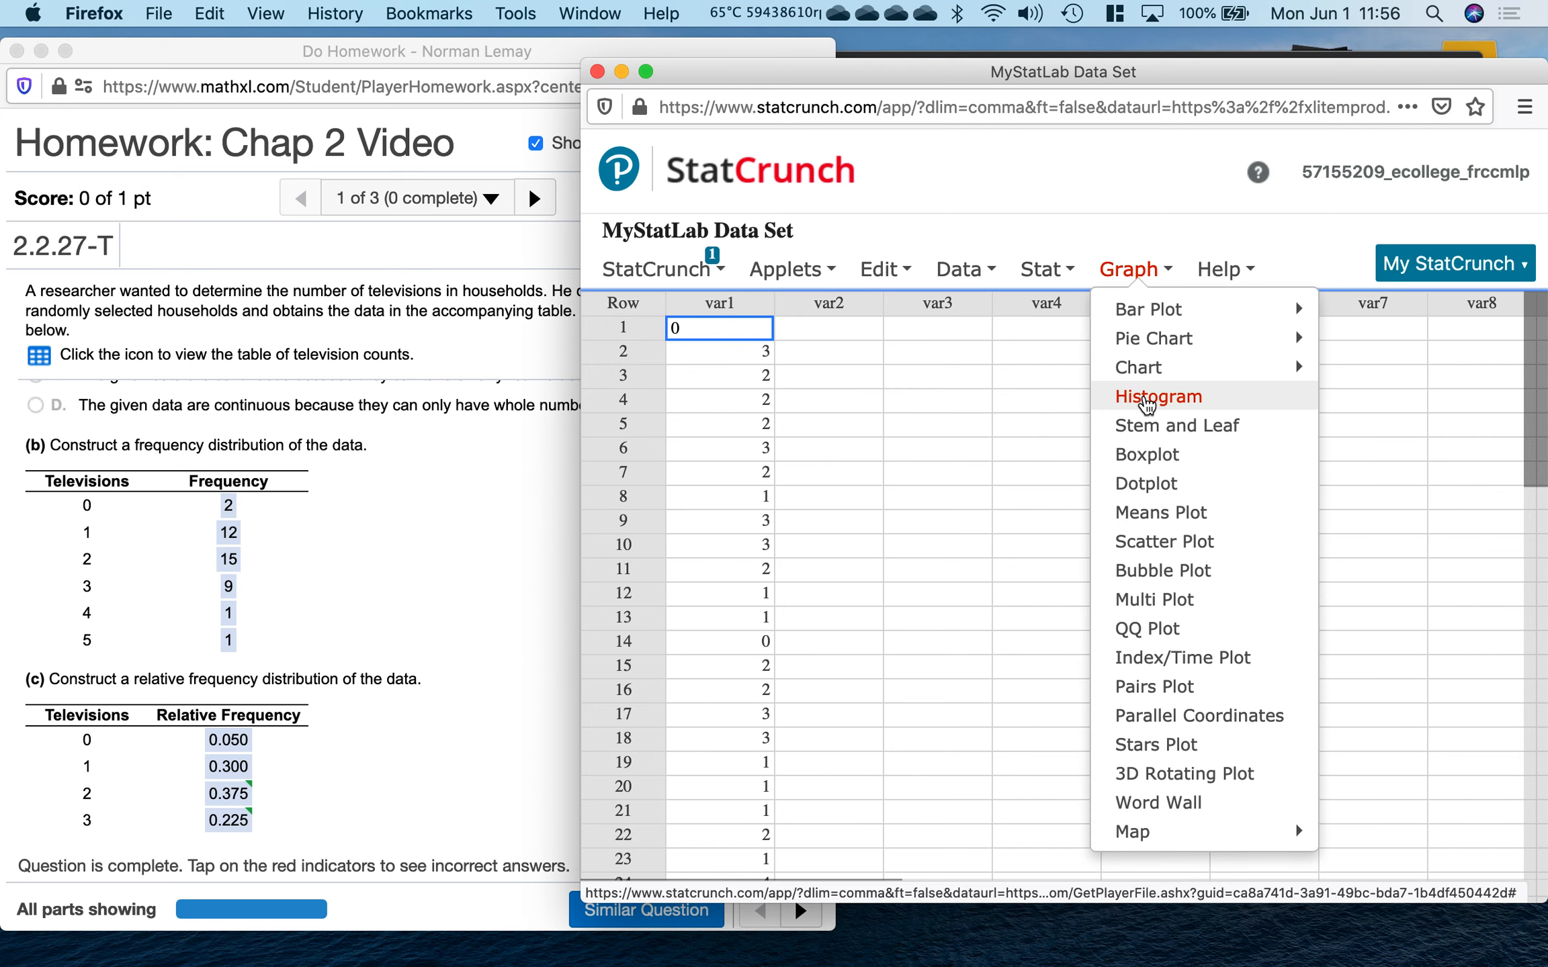
left_click(1146, 398)
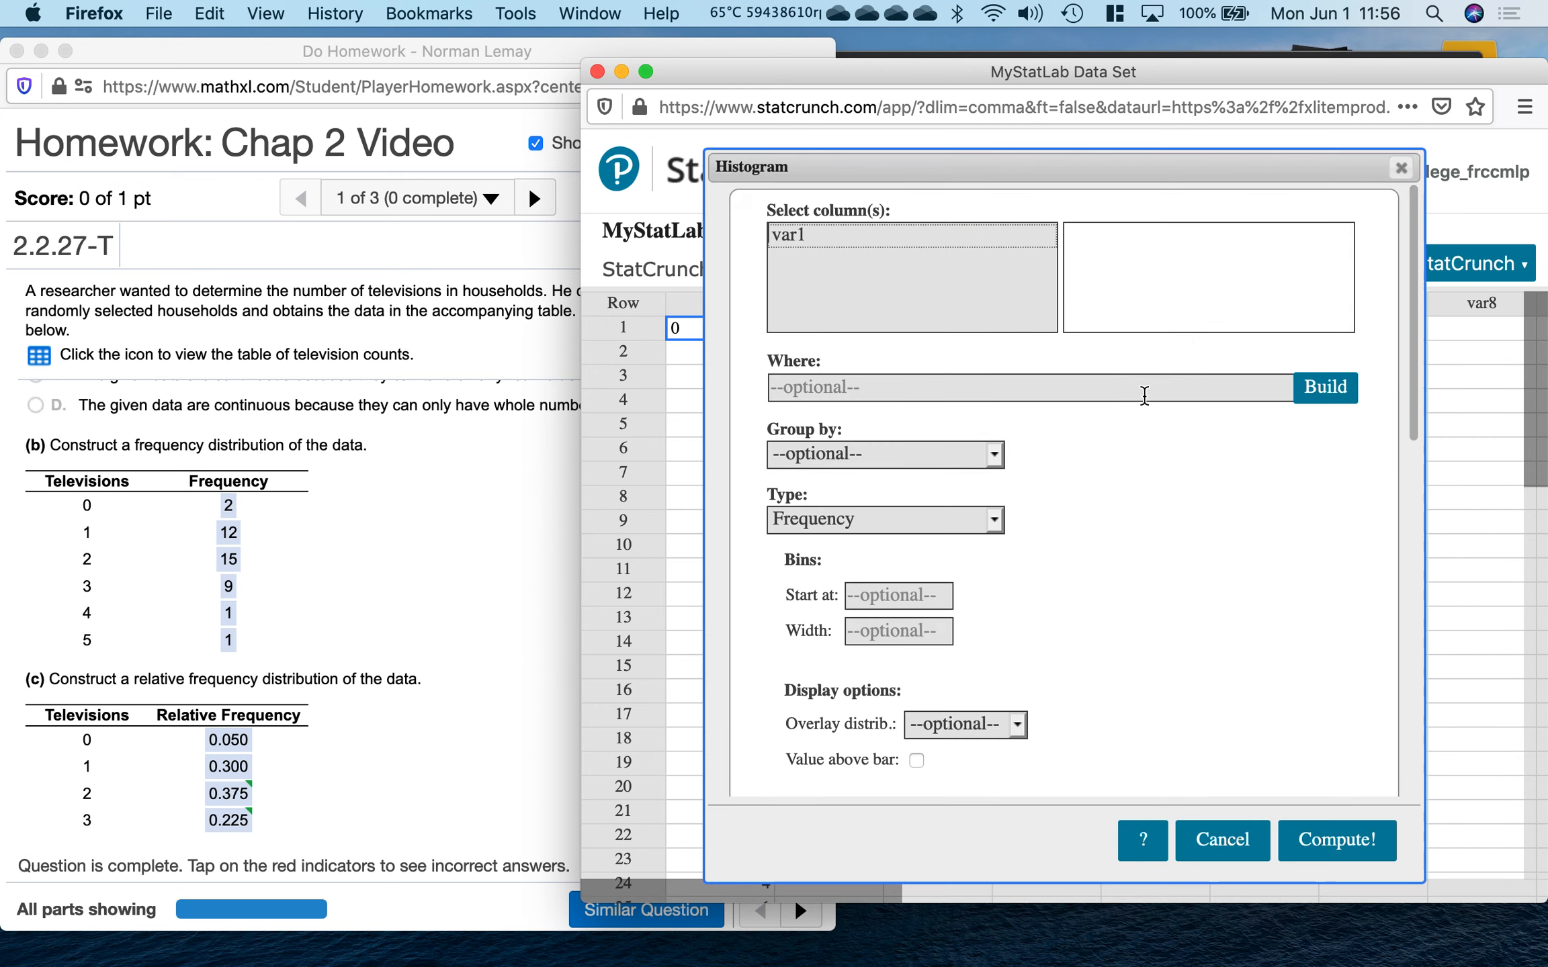
left_click(854, 234)
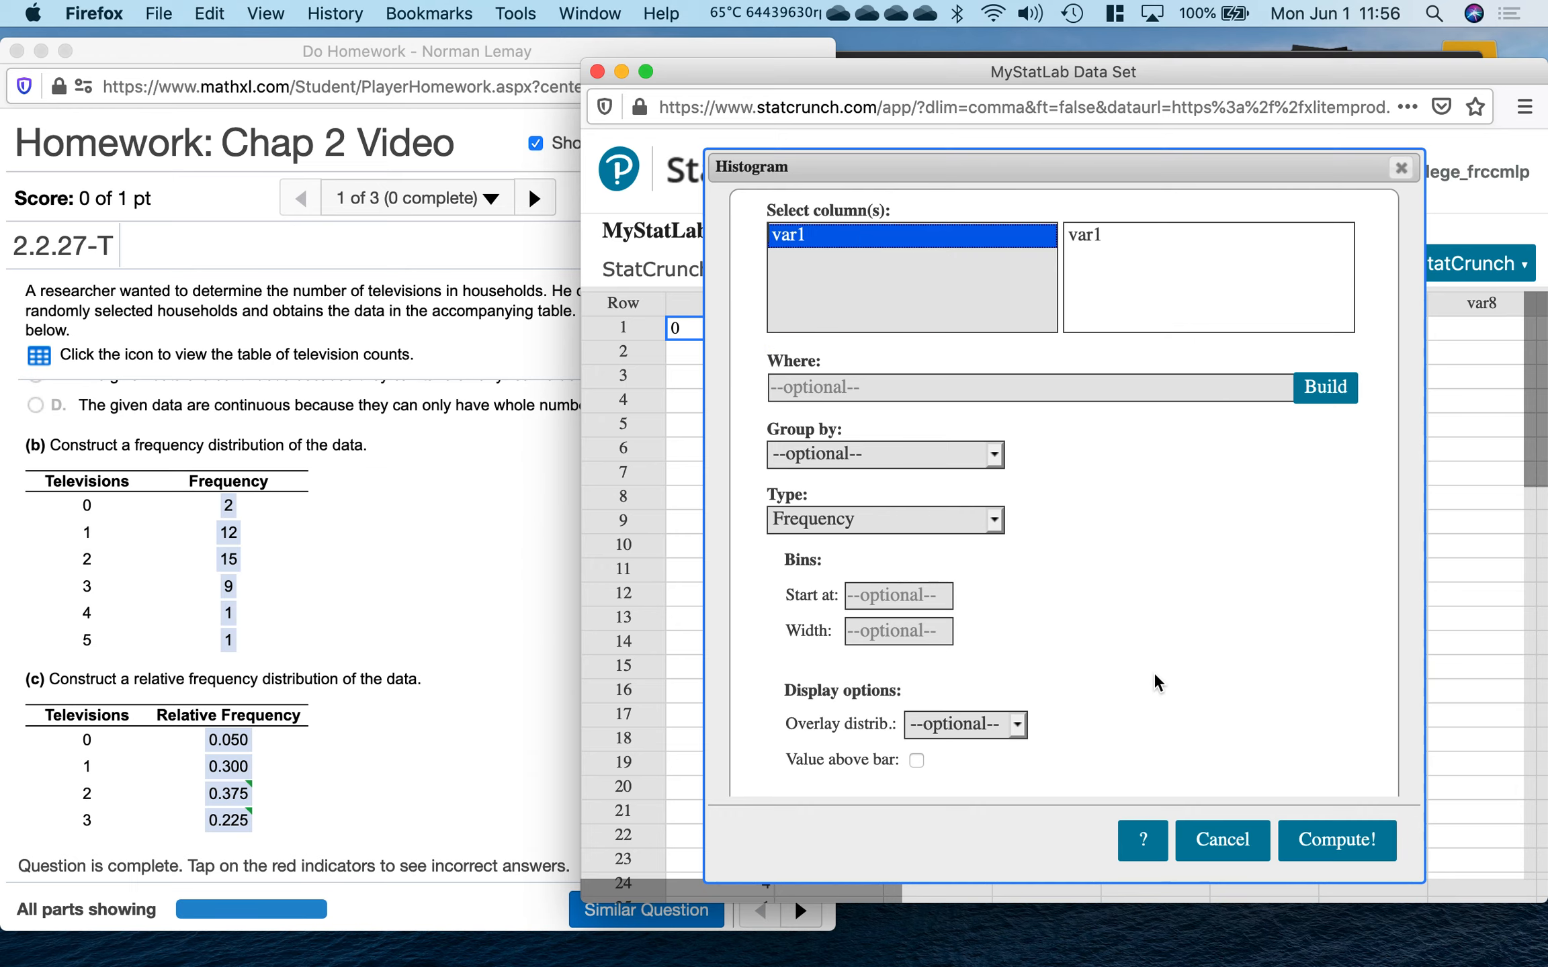
scroll(1153, 672, "down", 3)
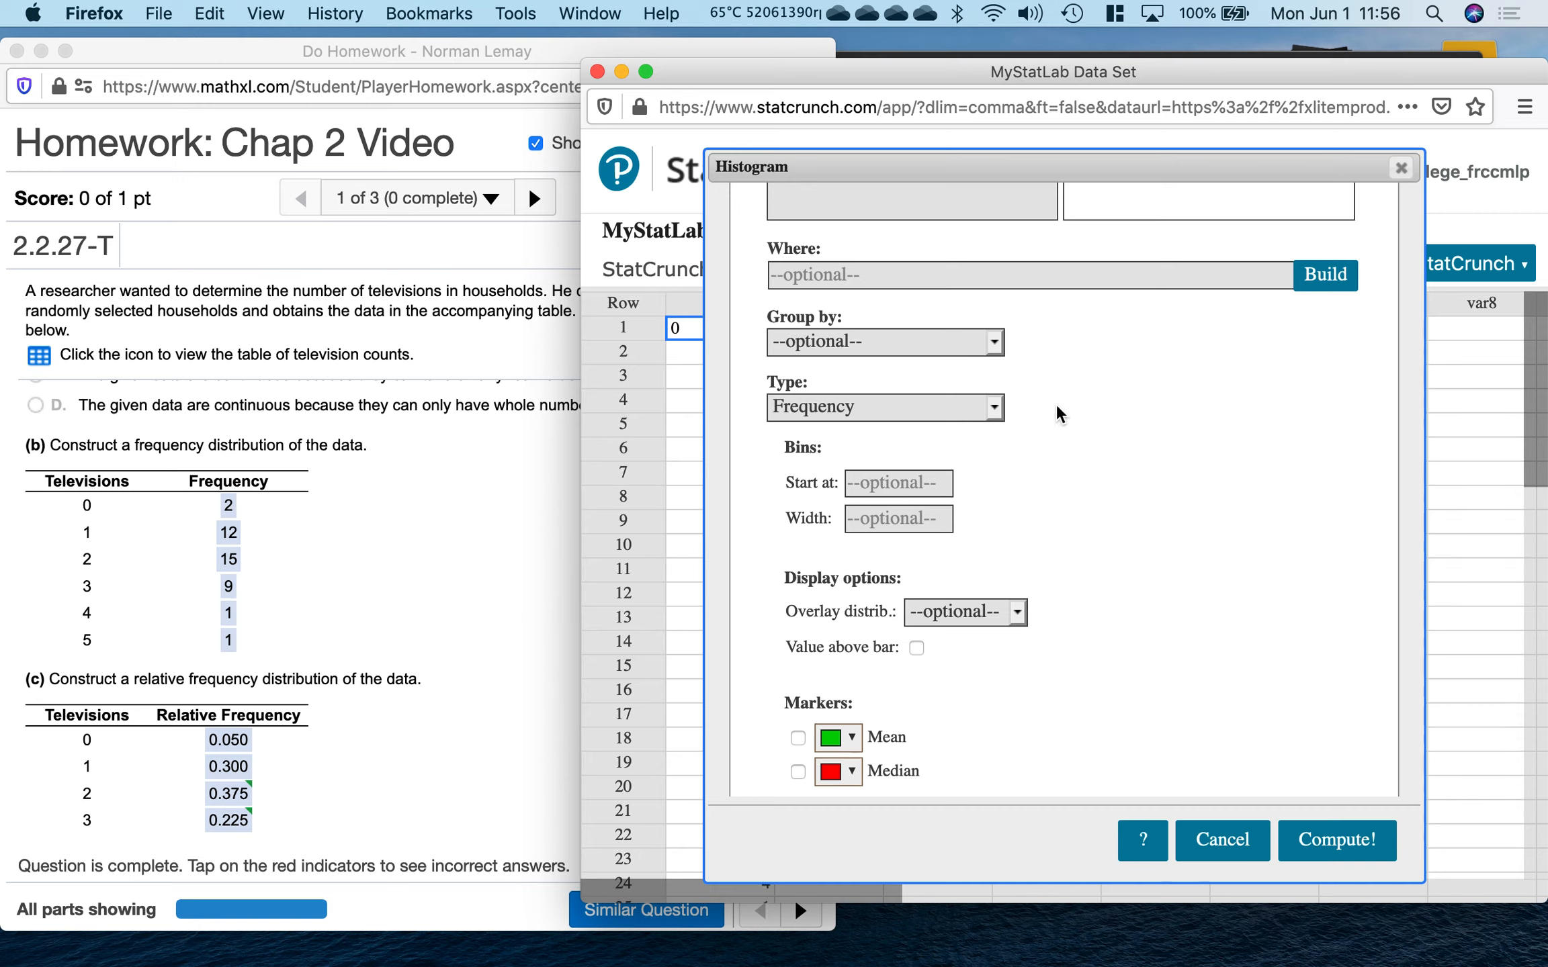
left_click(981, 406)
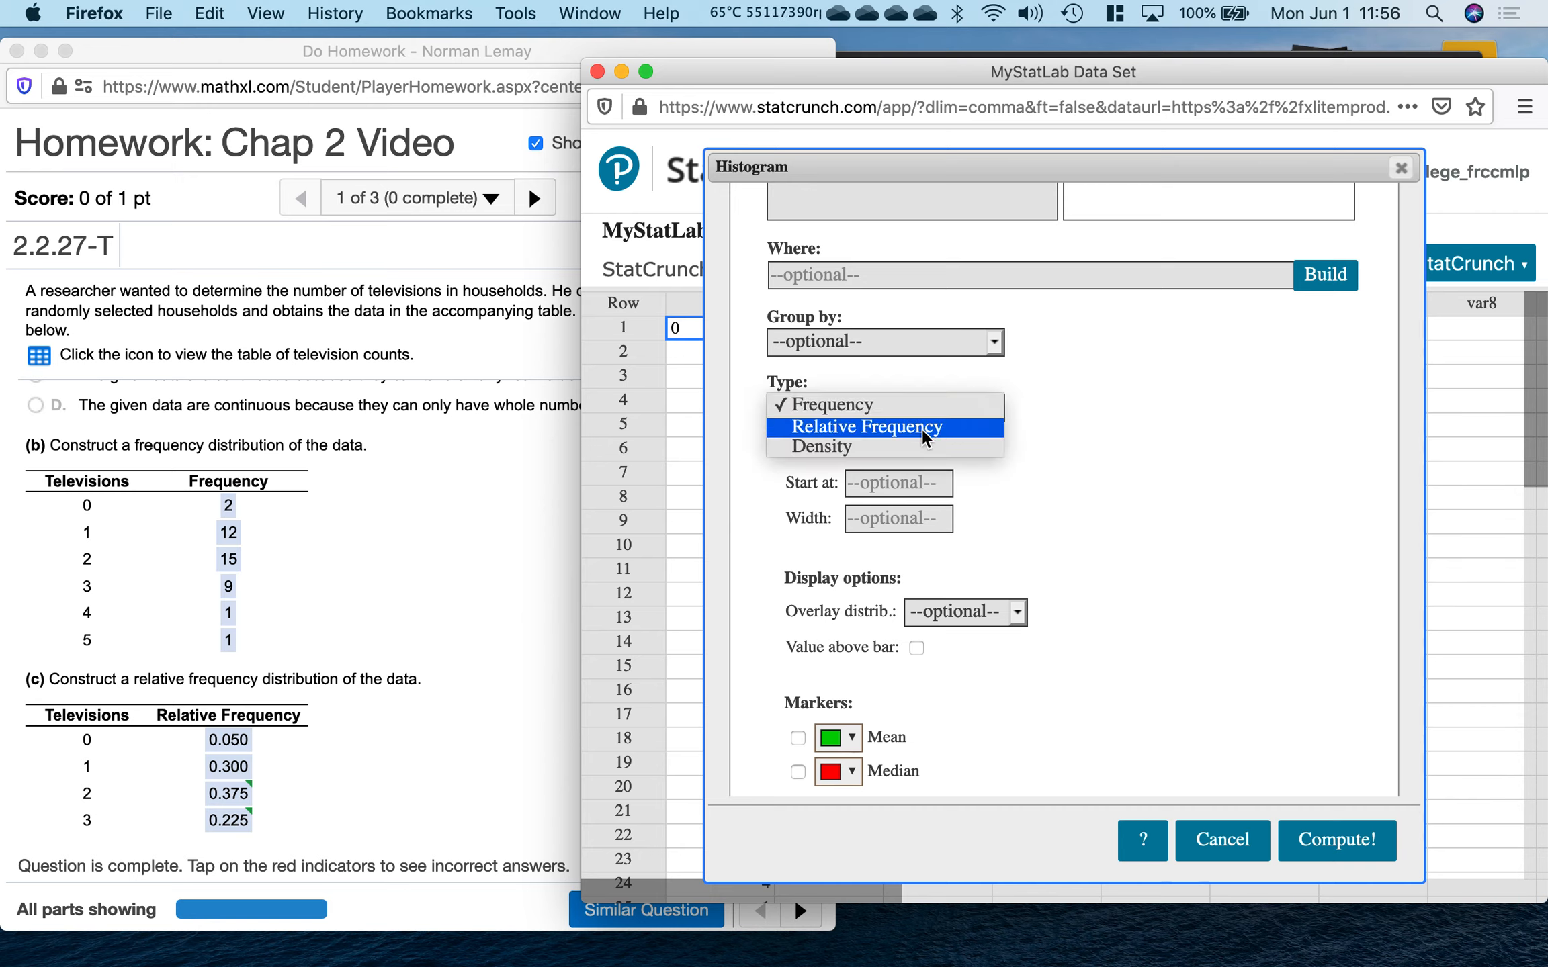
left_click(934, 405)
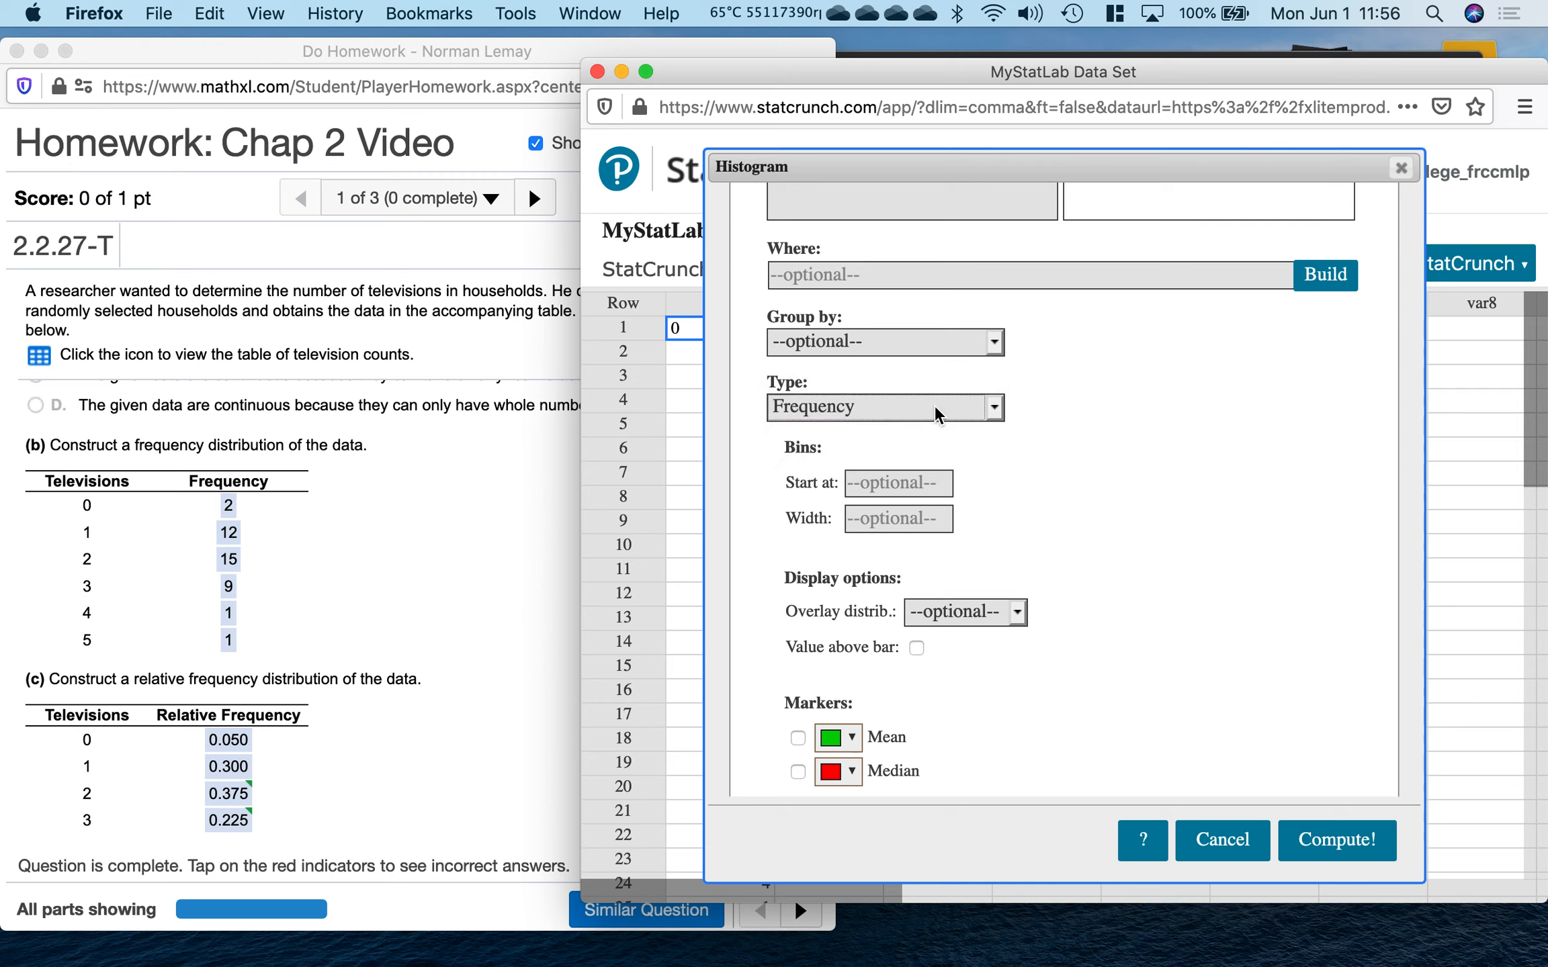
left_click(1343, 852)
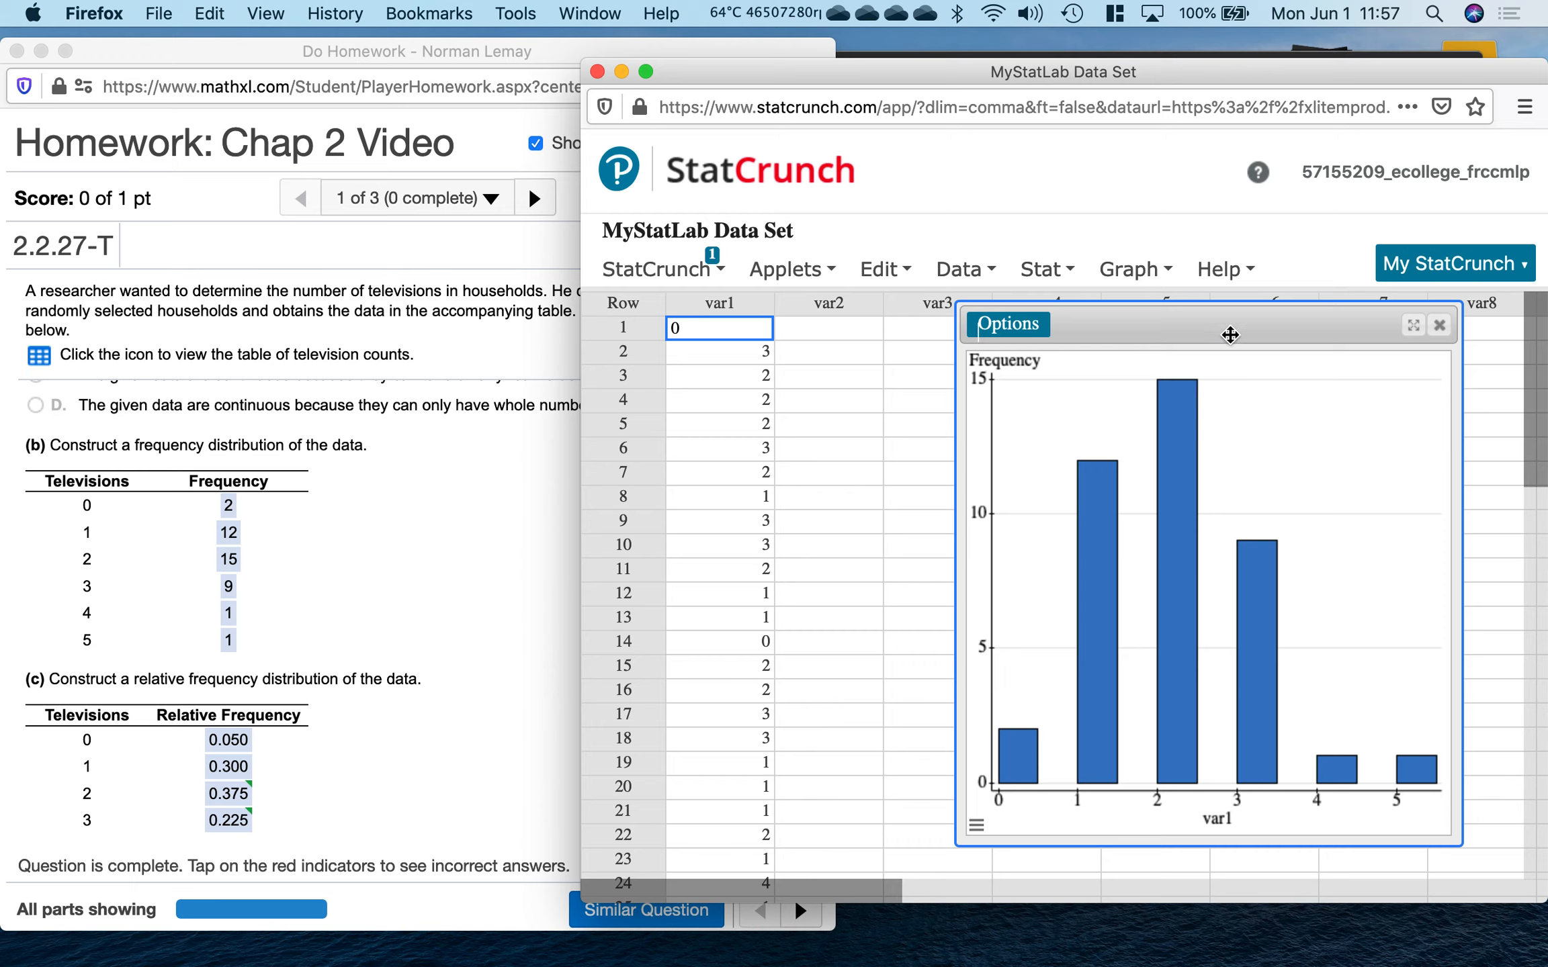
Open the copyable version of the var1 frequency histogram and copy its image.
left_click(1026, 329)
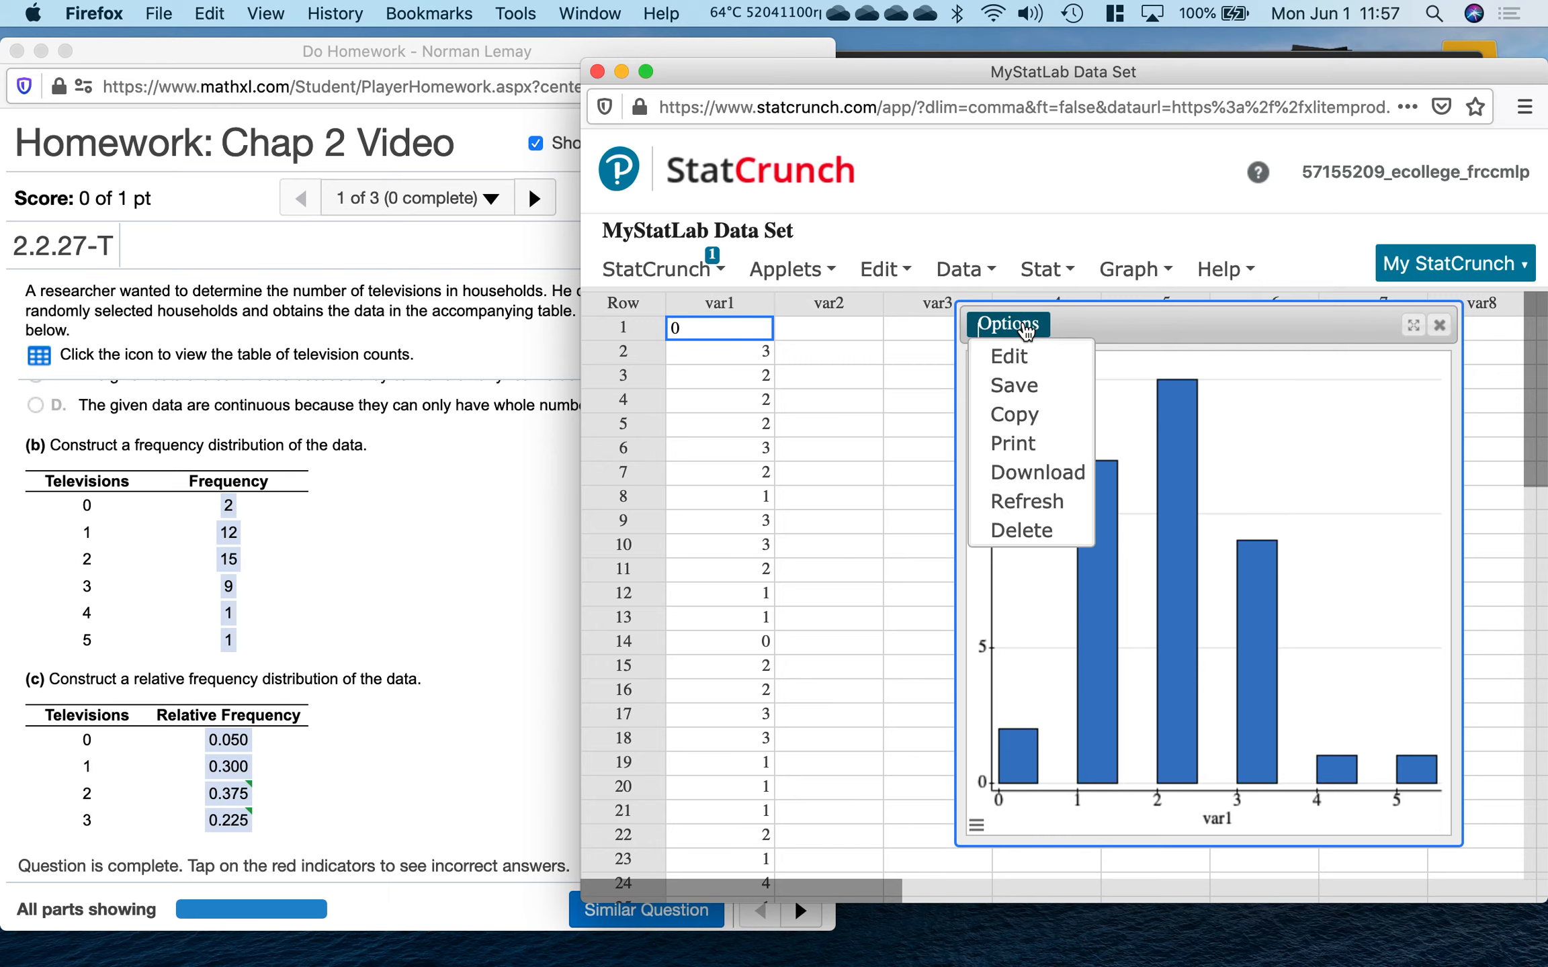
left_click(1016, 411)
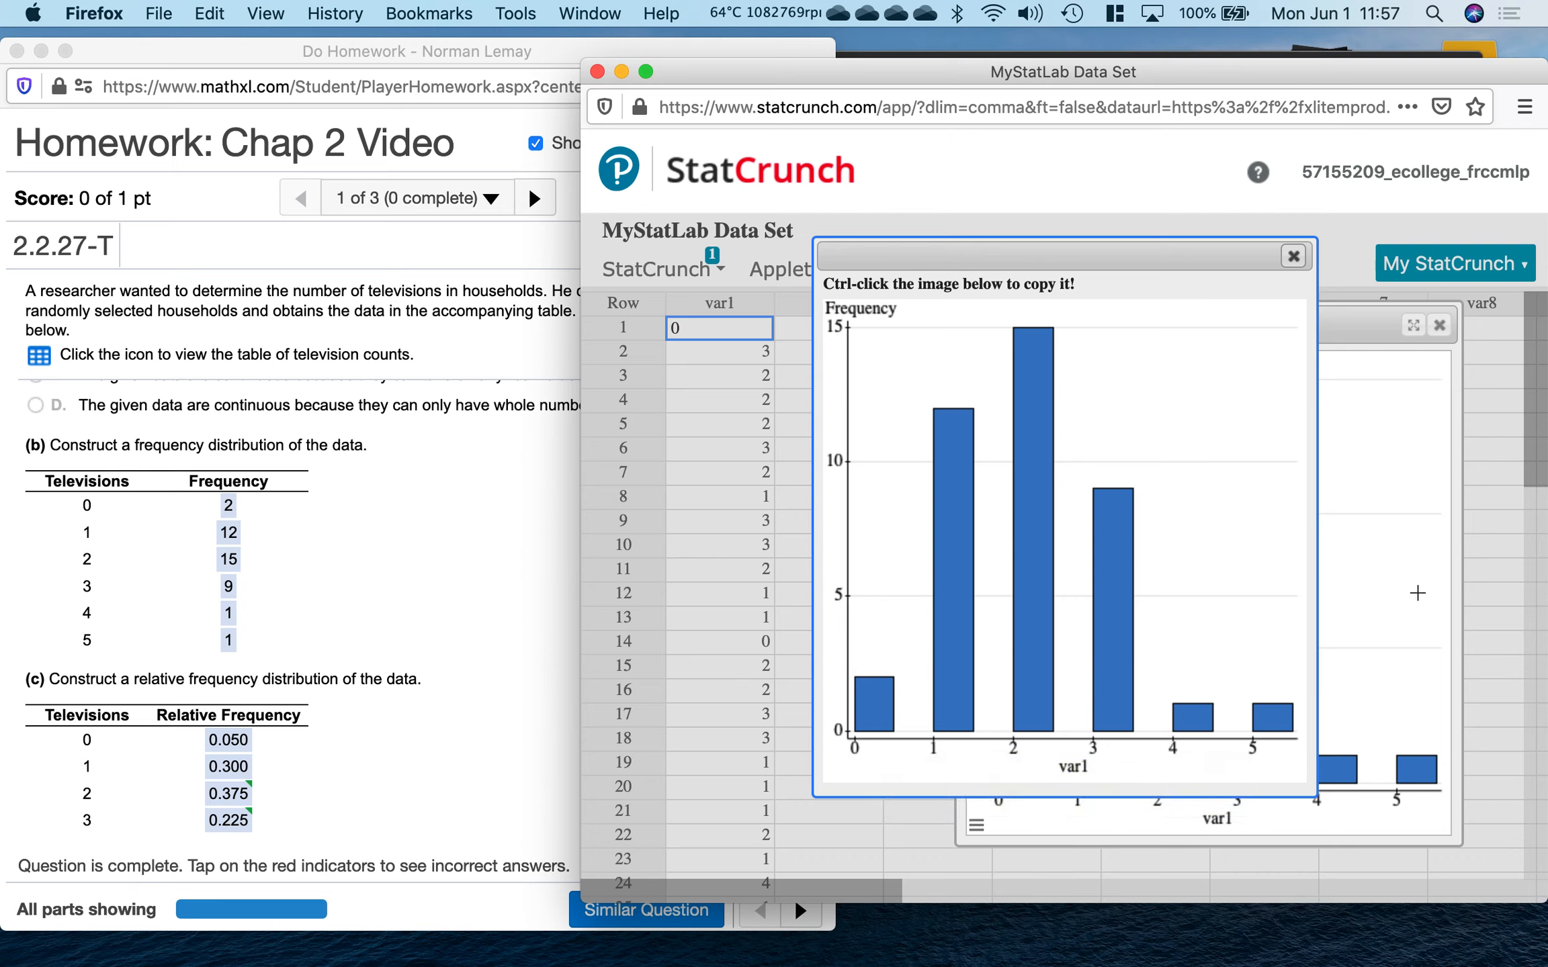
left_click(1087, 528, "ctrl")
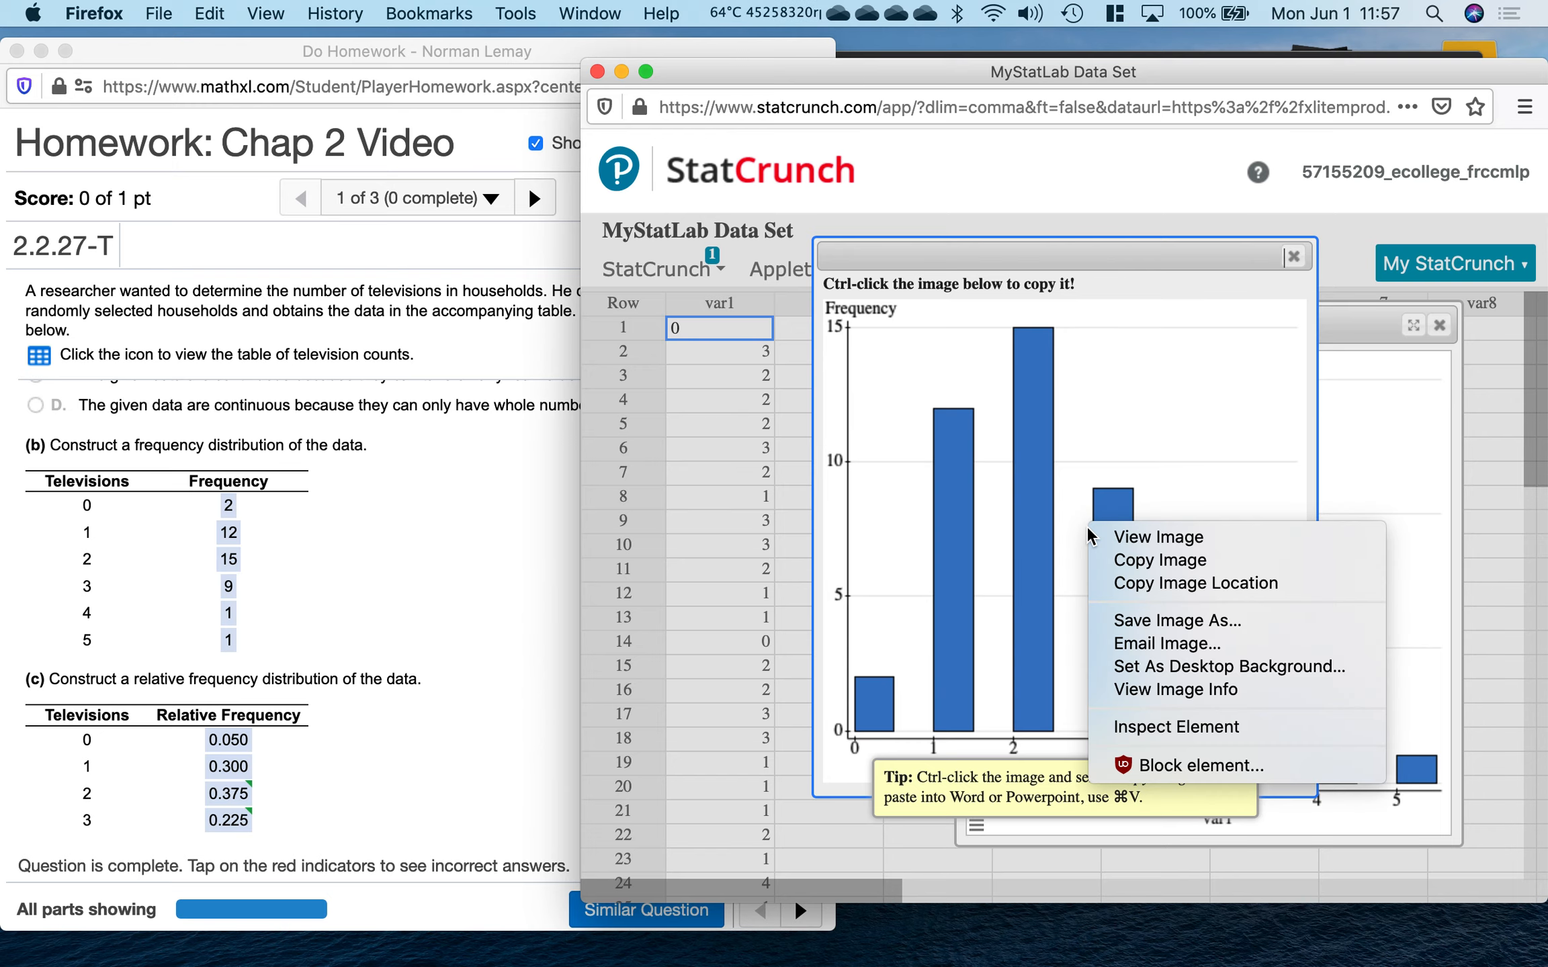
left_click(1181, 560)
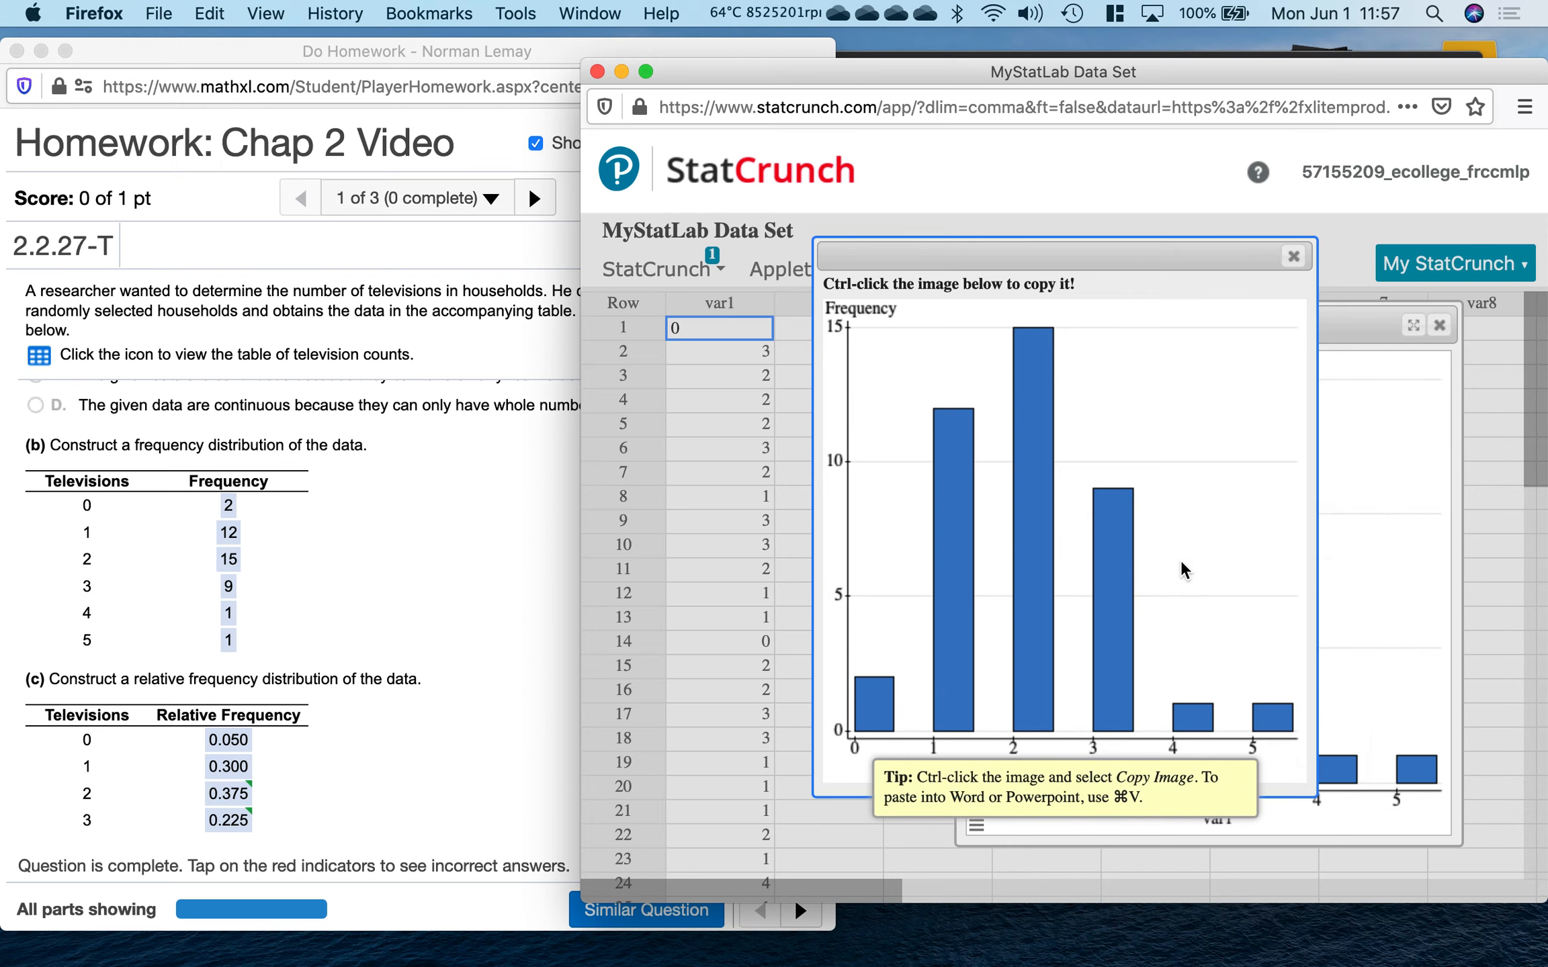
Switch to the Word document and paste the histogram image below the frequency table.
key("ctrl+Up")
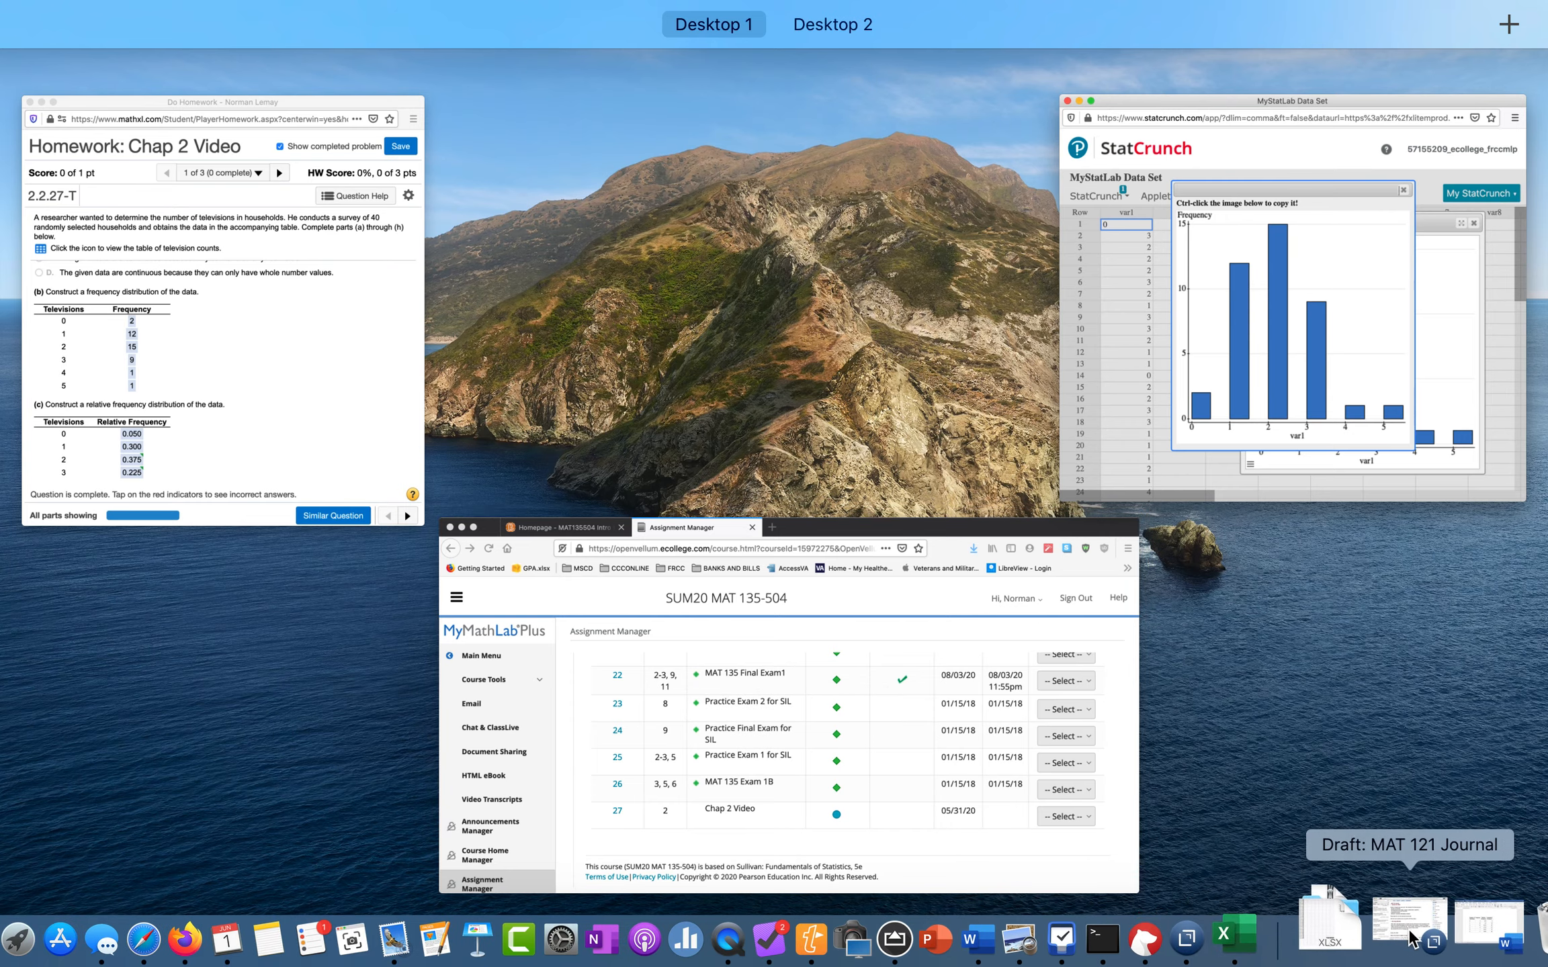
left_click(1444, 934)
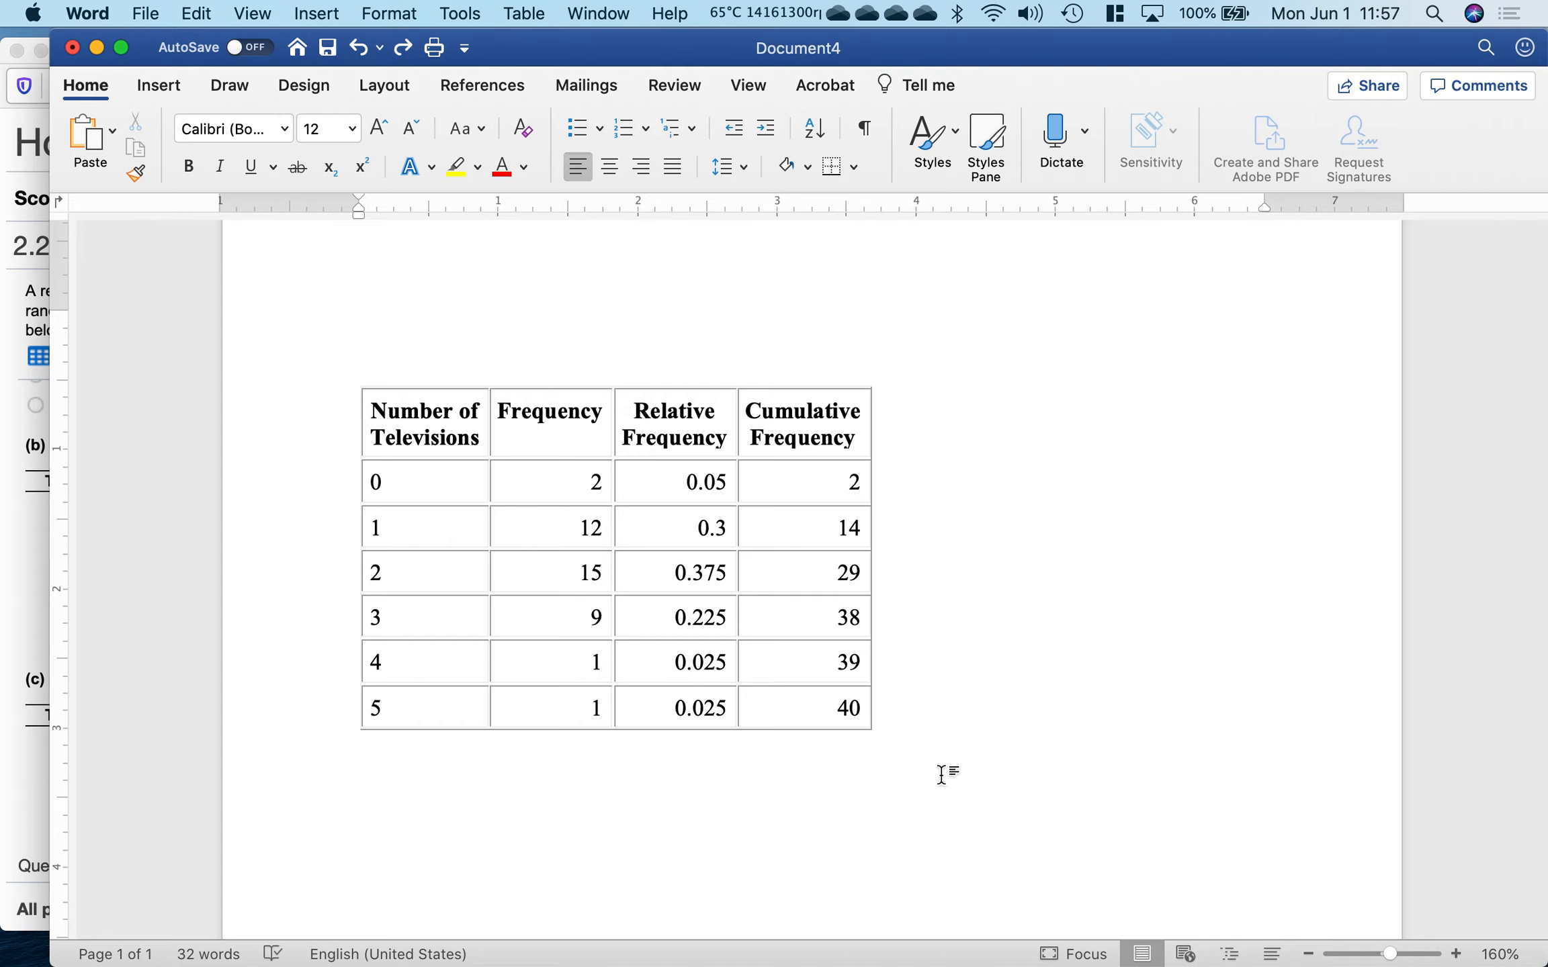
key("super+v")
scroll(941, 776, "down", 4)
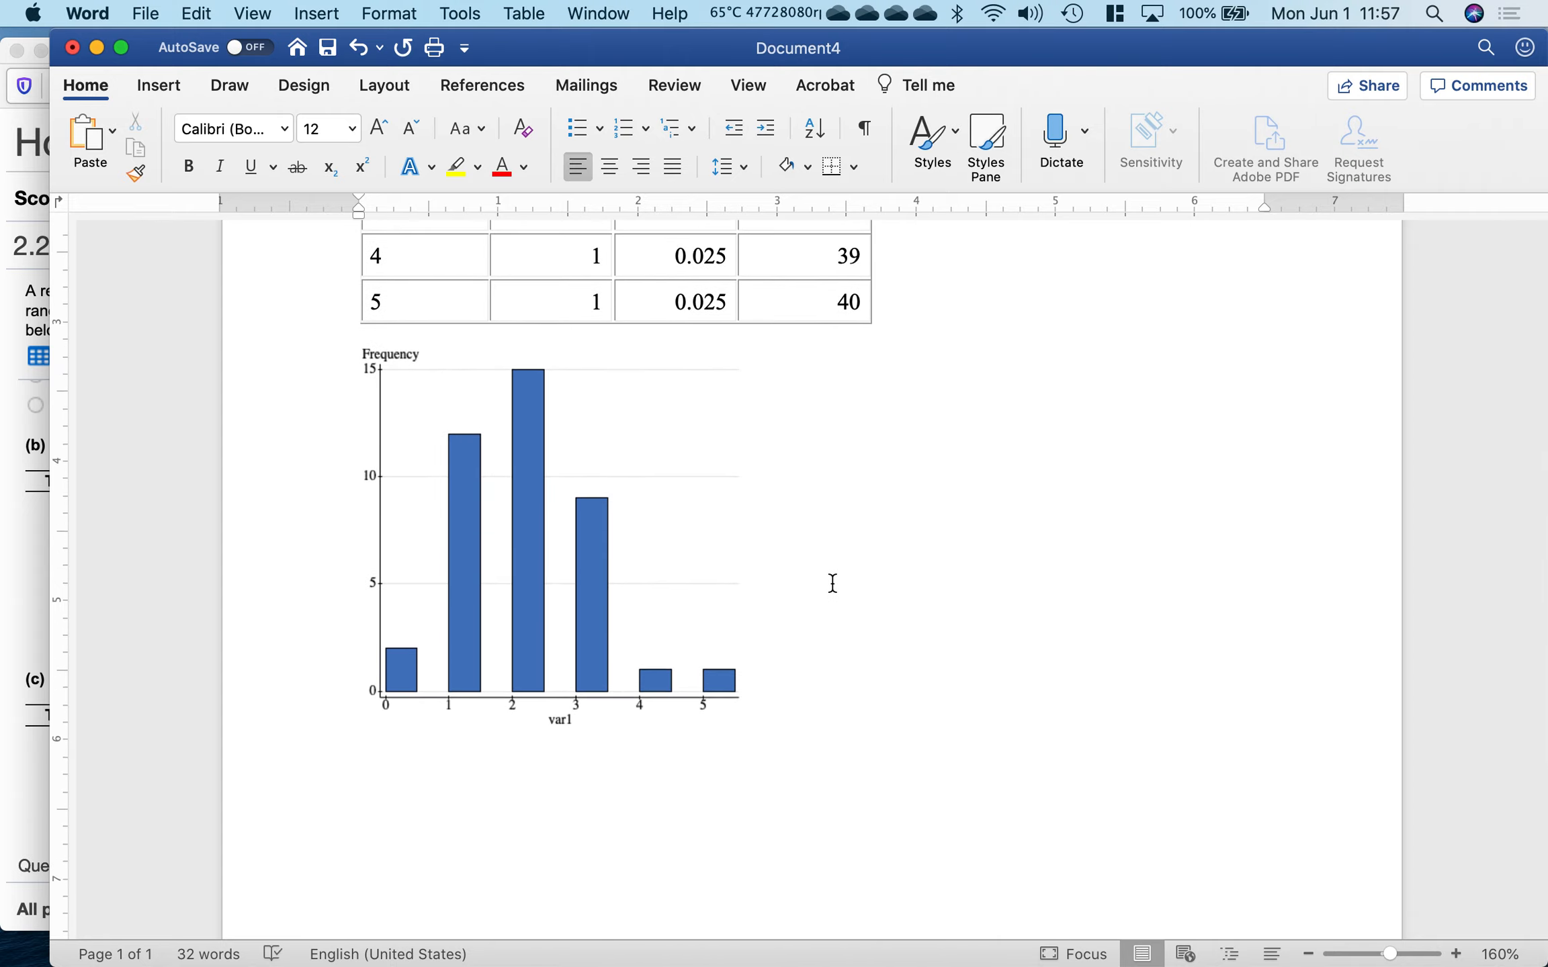
left_click(544, 512)
left_click(897, 550)
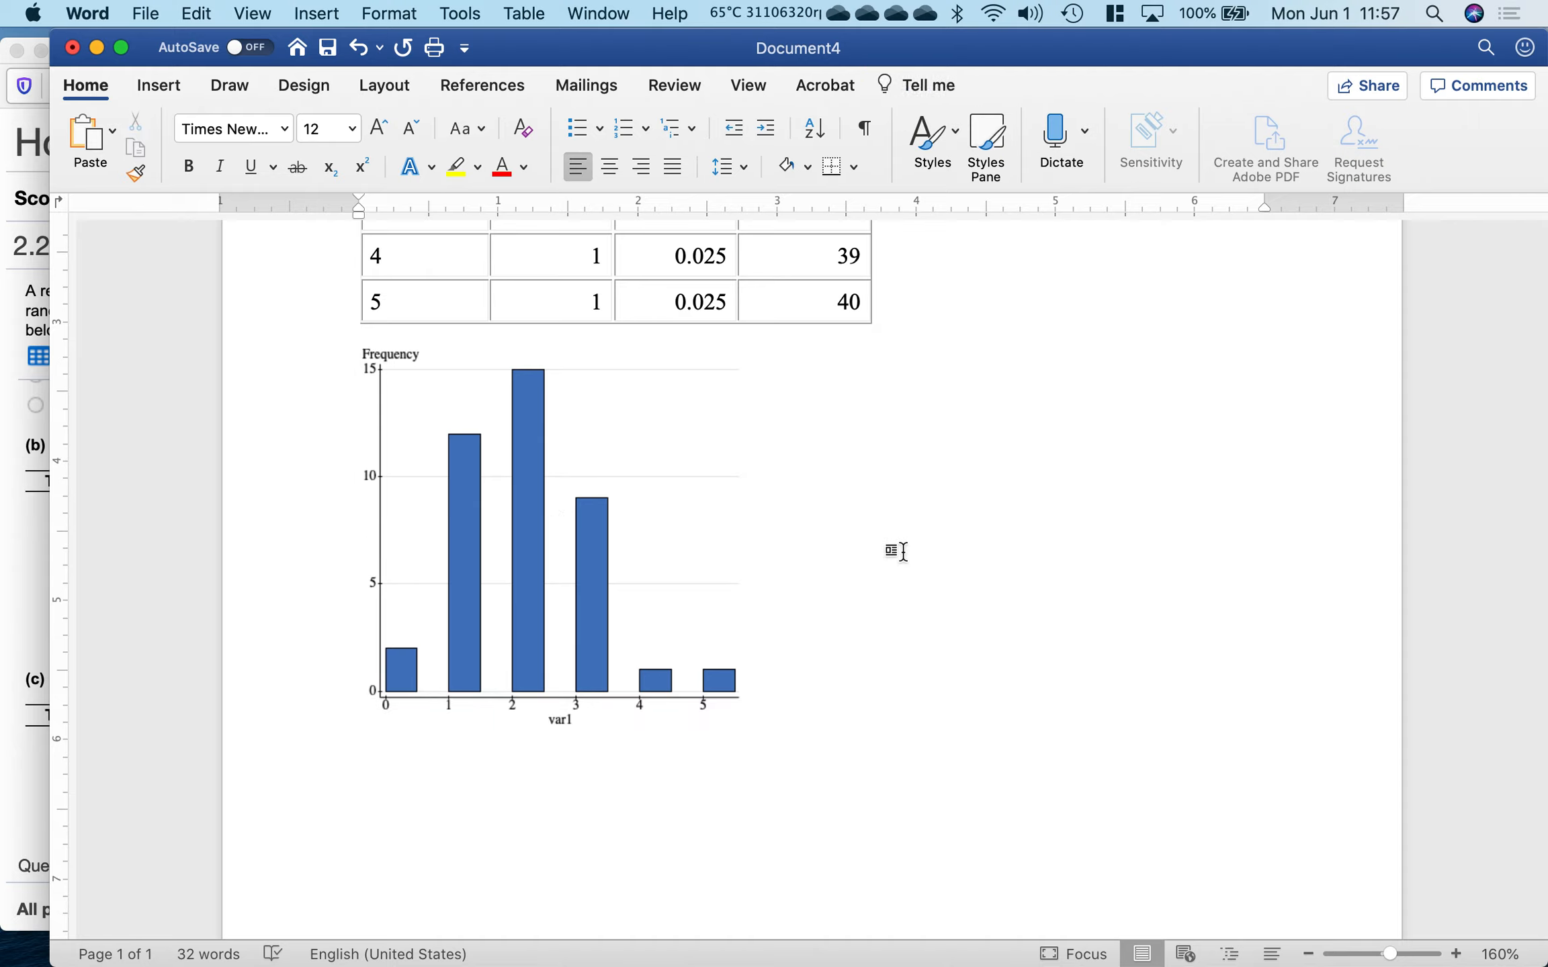
Minimize the Word document and close StatCrunch's copy window for the histogram image.
left_click(97, 49)
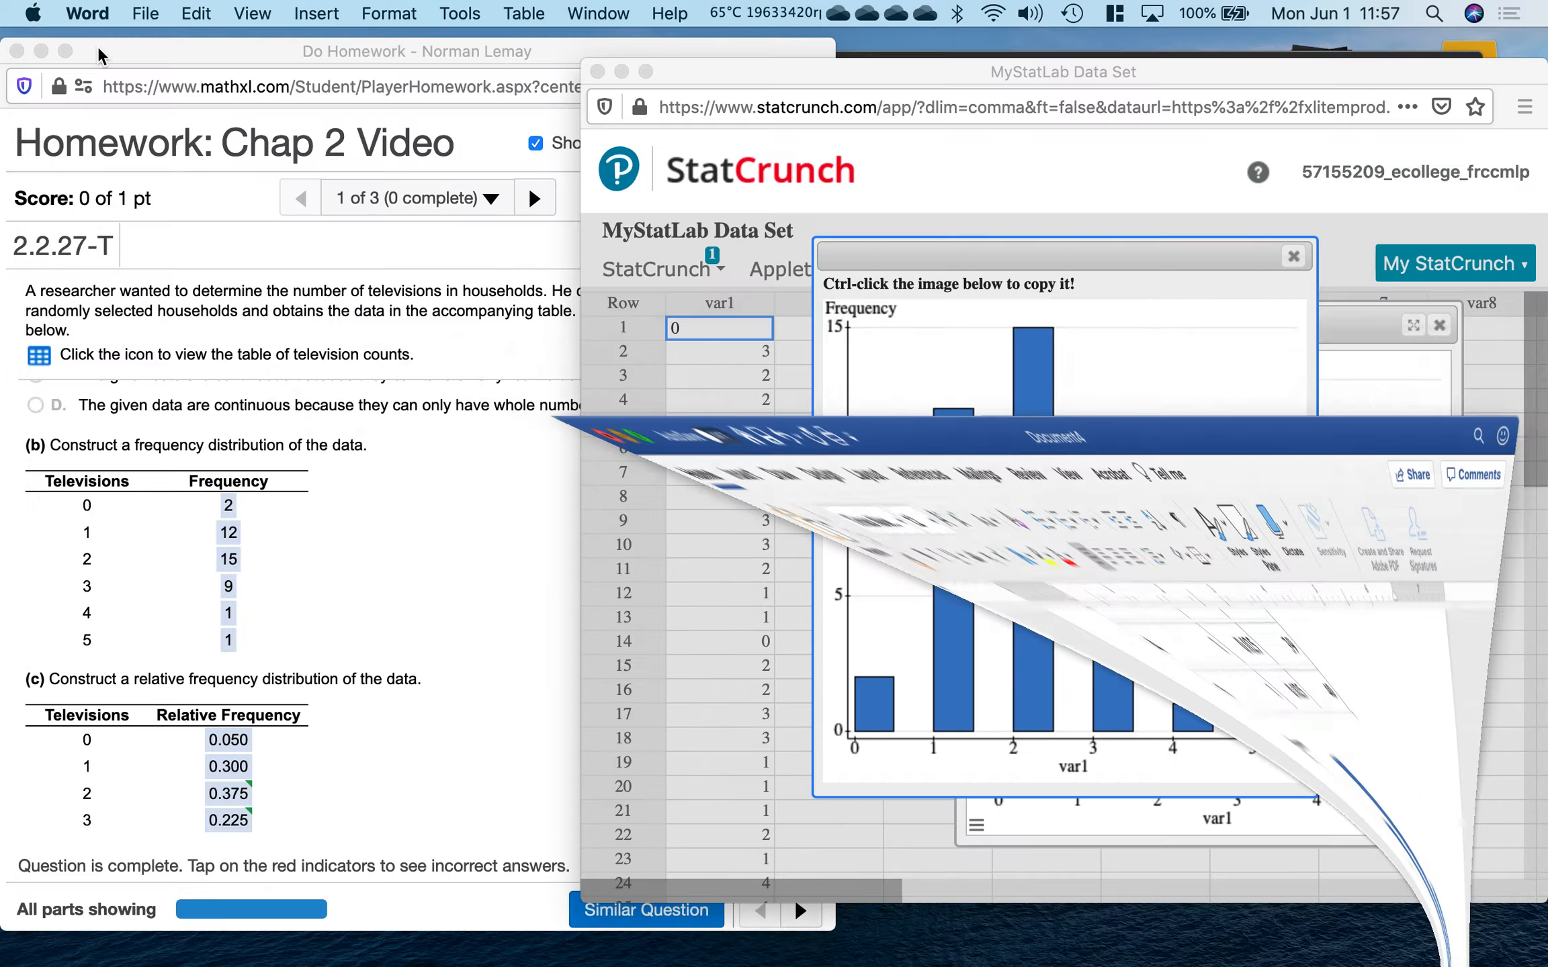
left_click(1293, 261)
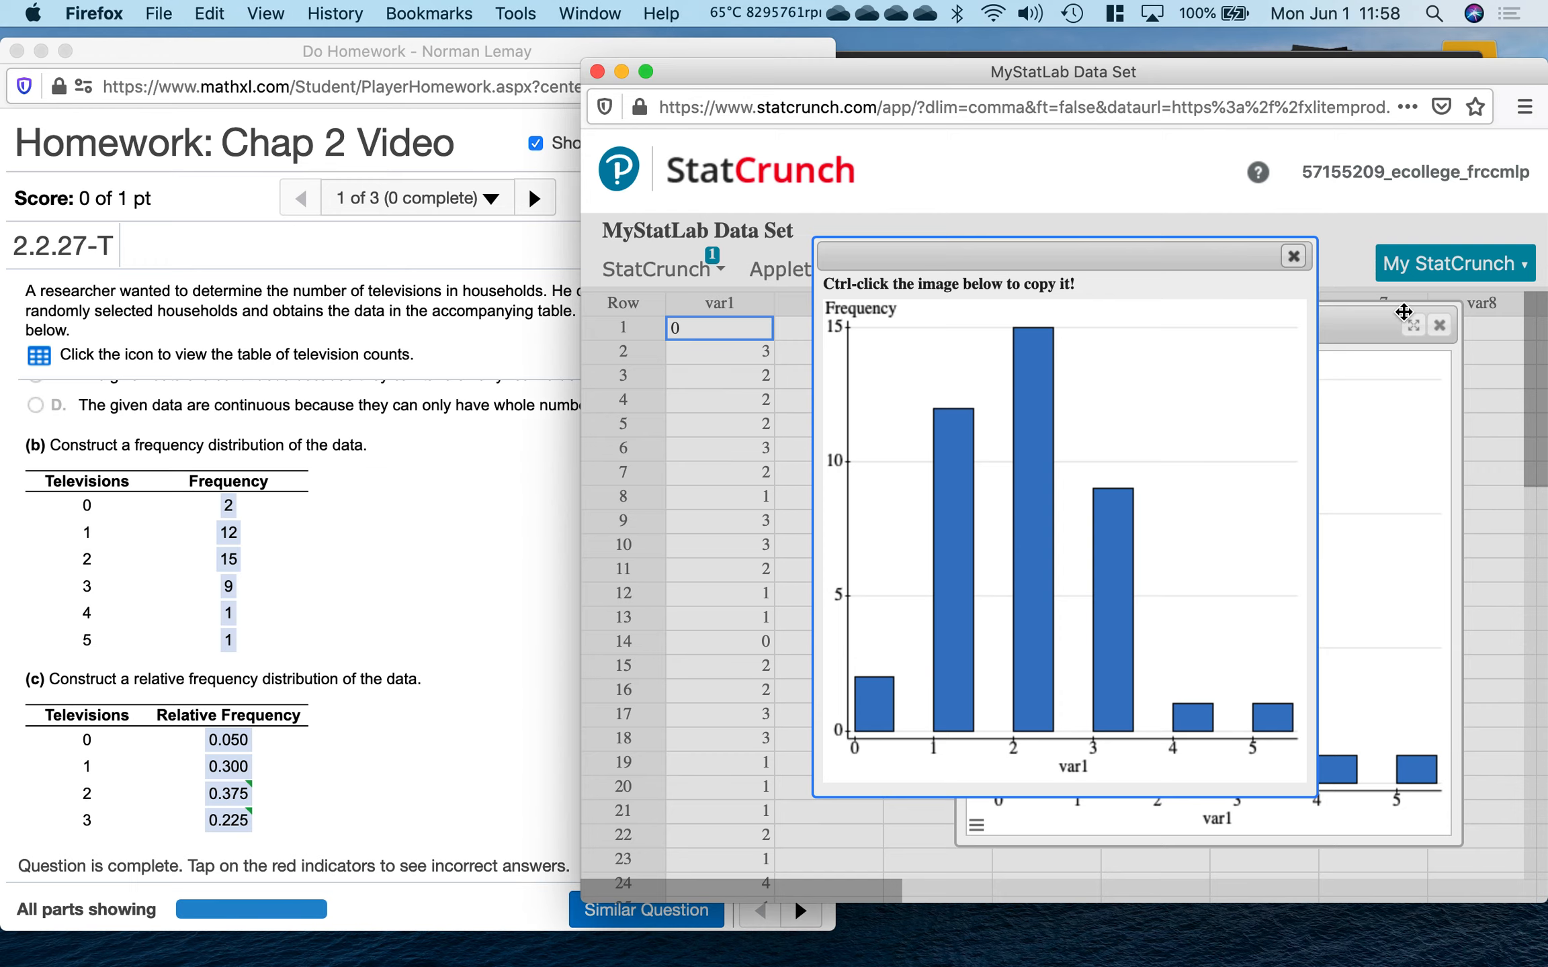
left_click(1294, 256)
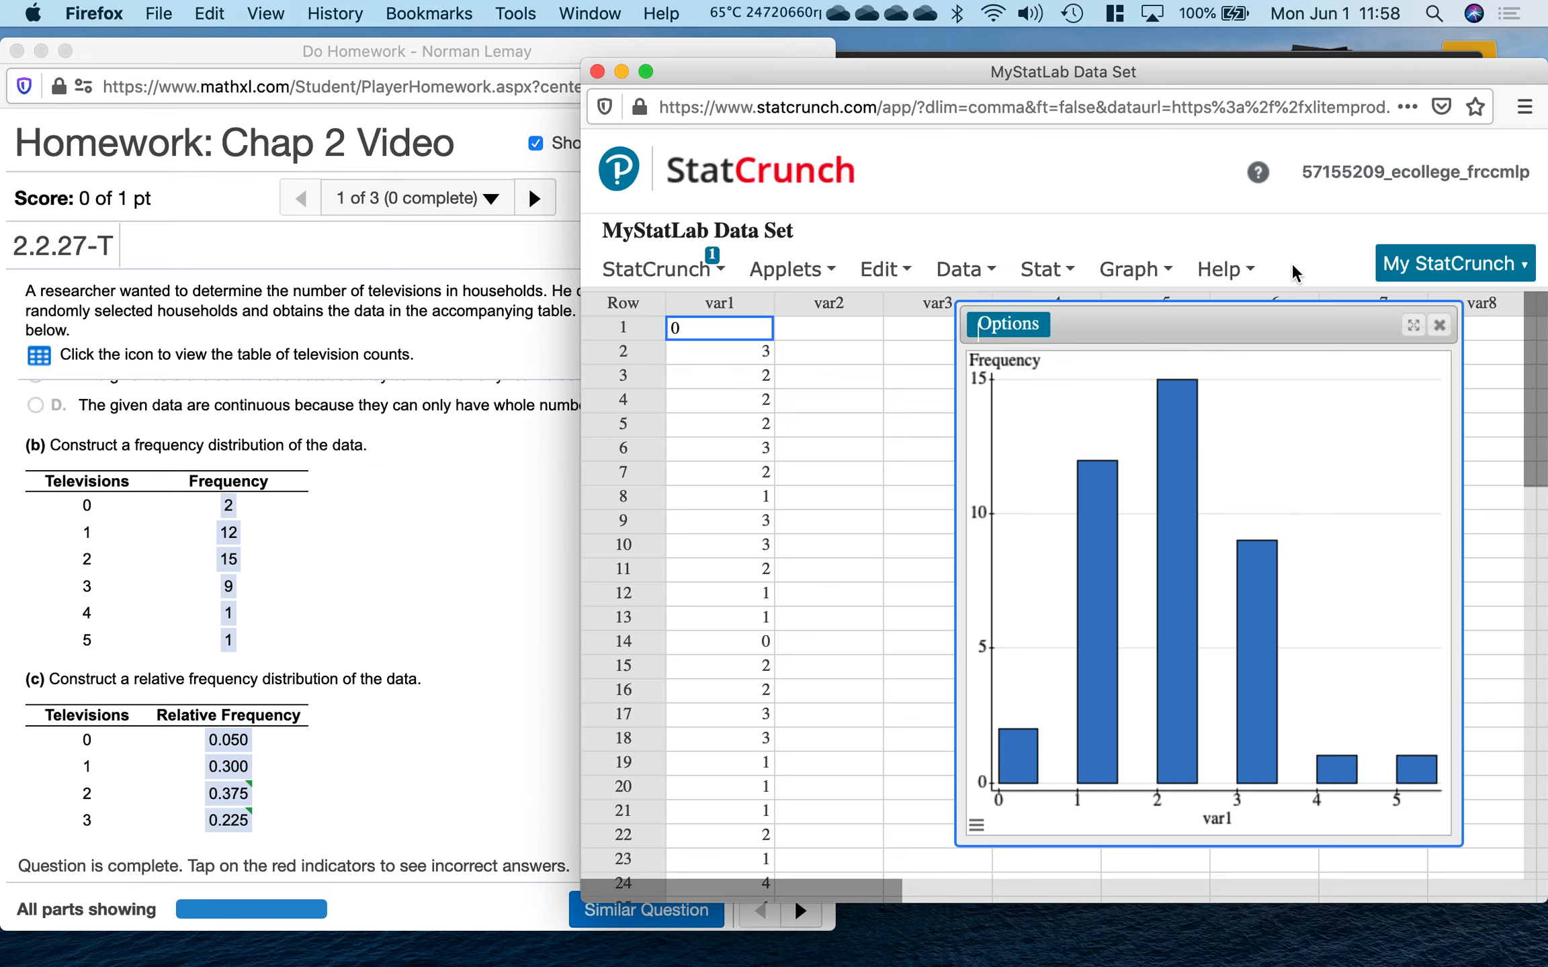
Close the var1 frequency histogram in StatCrunch and return to the homework question window.
left_click(1440, 327)
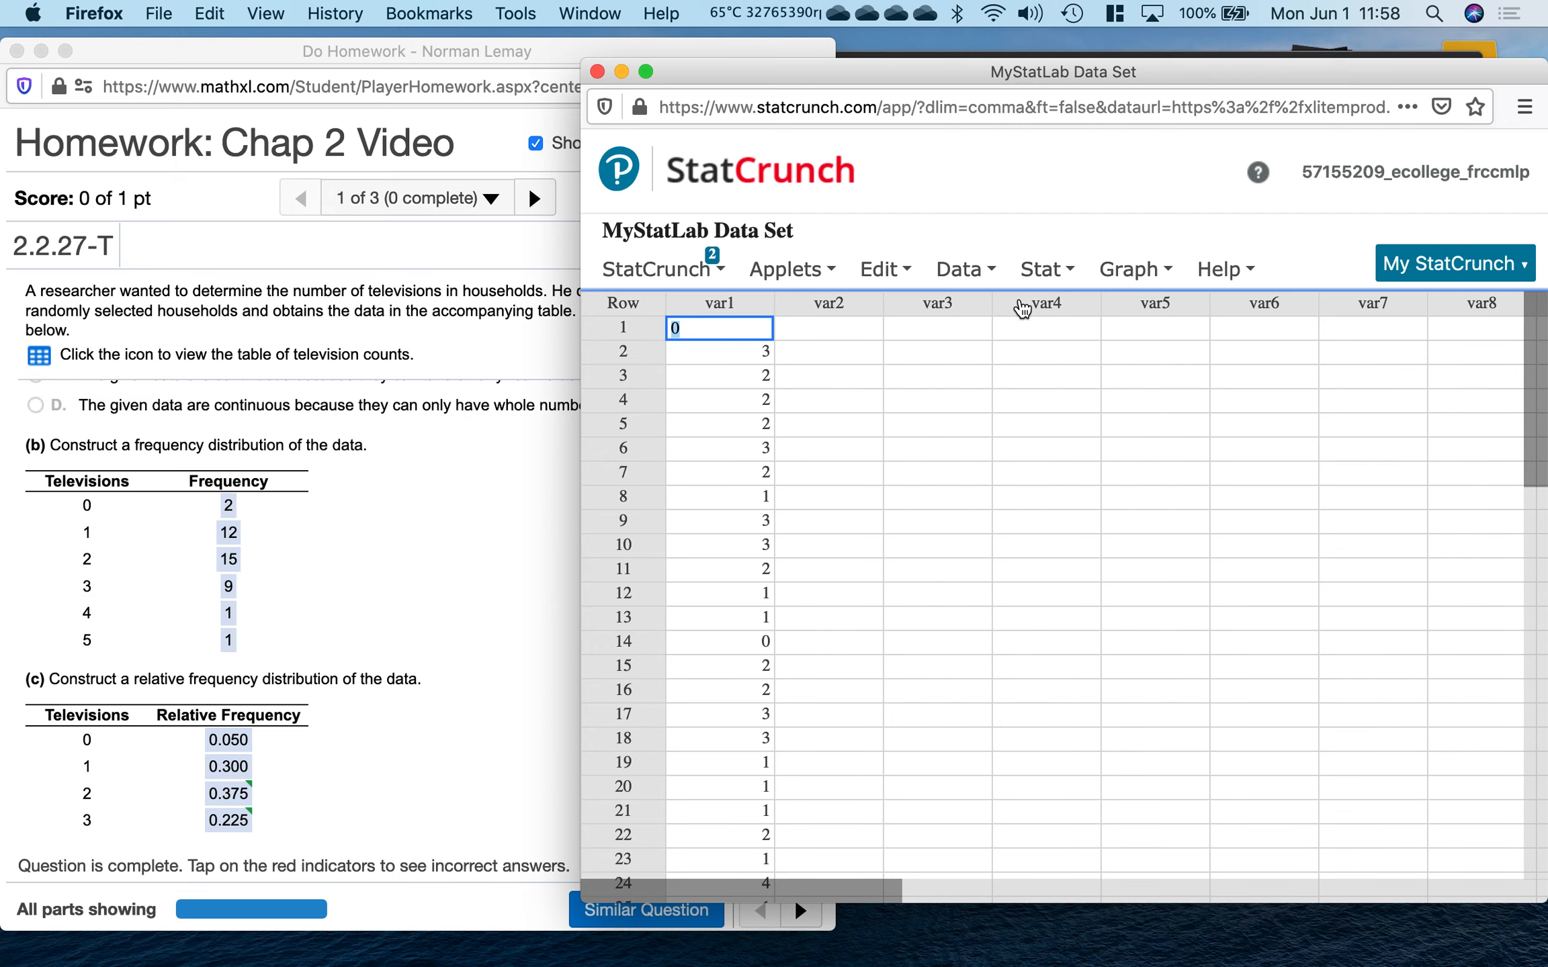
left_click(1022, 309)
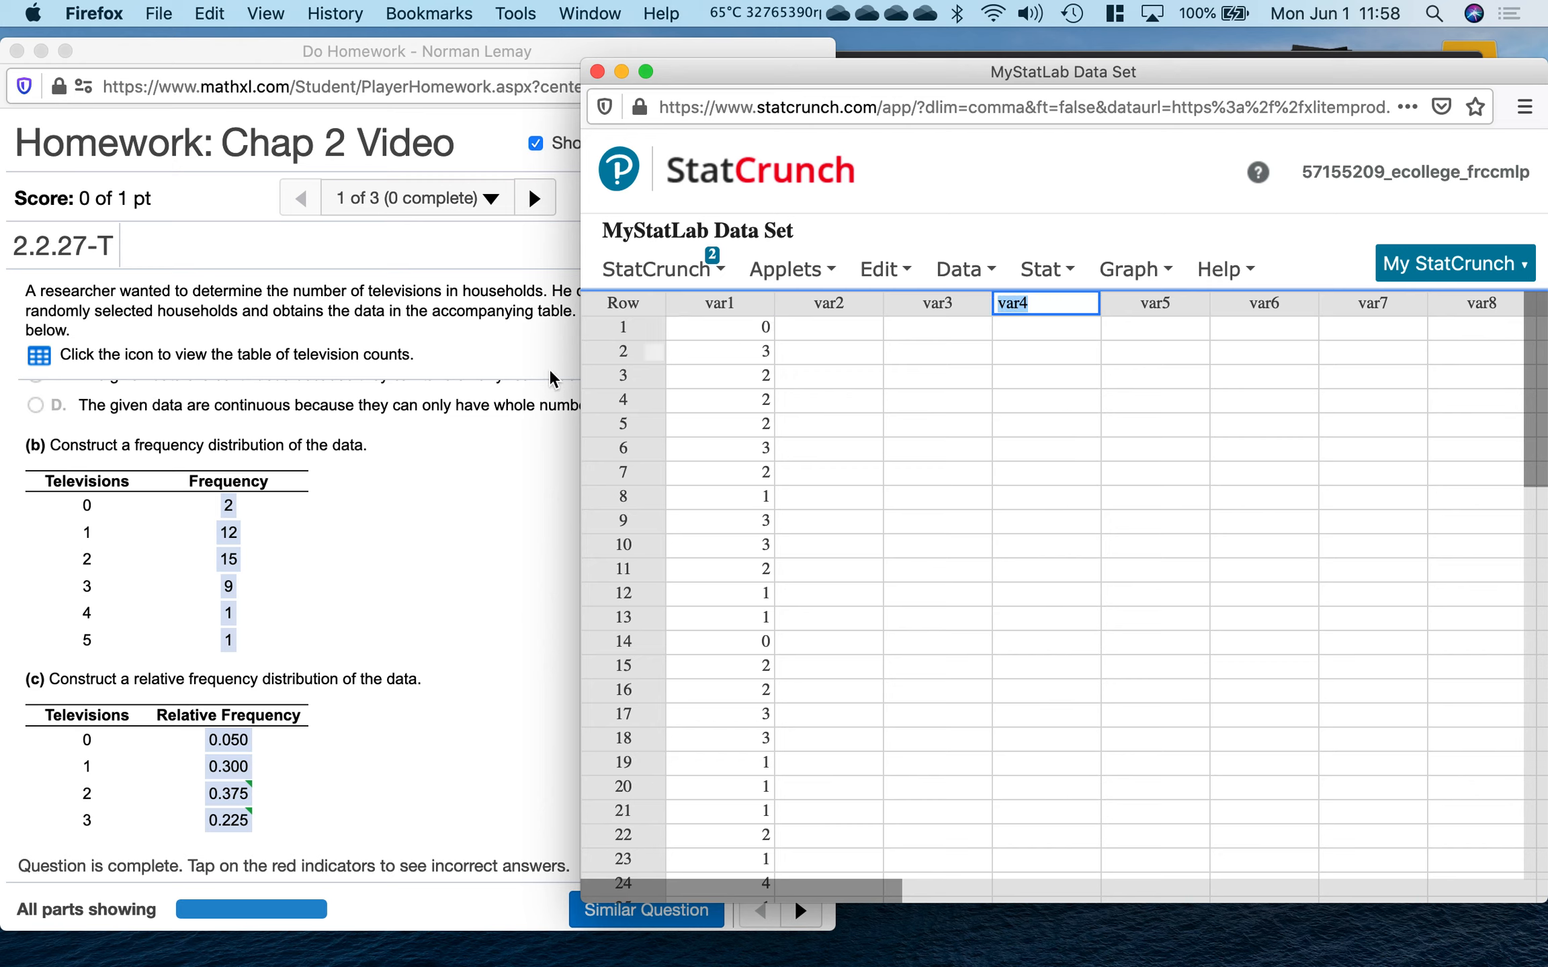
left_click(521, 495)
Review the completed answers to parts (c) through (h), comparing the frequency and relative frequency histogram choices.
scroll(523, 499, "down", 5)
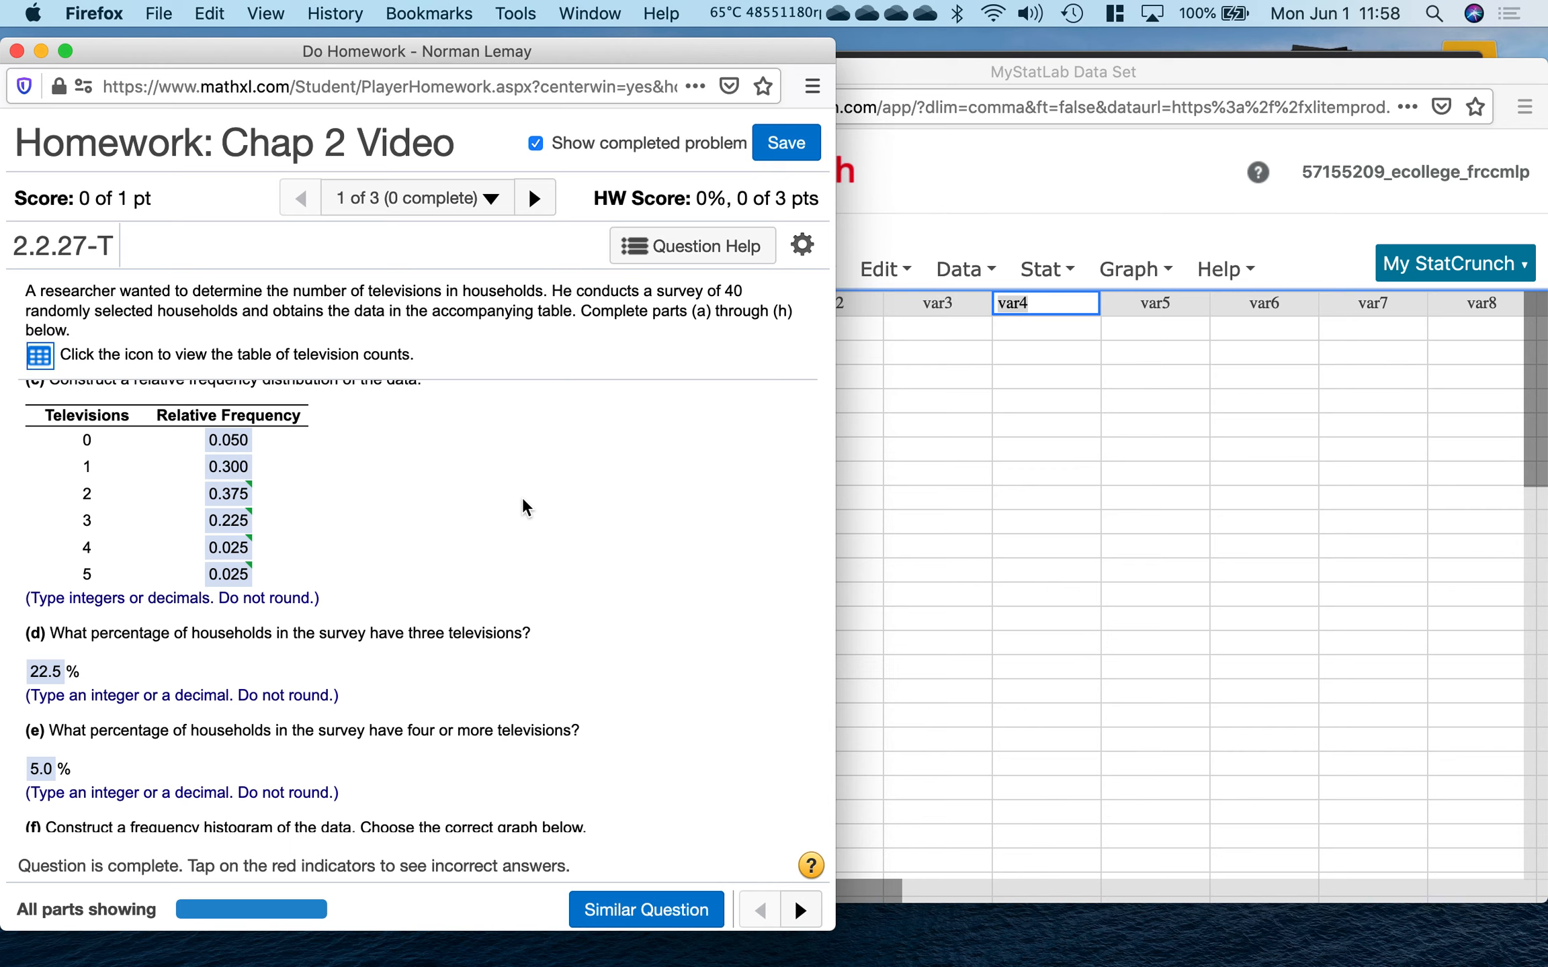
scroll(523, 499, "up", 3)
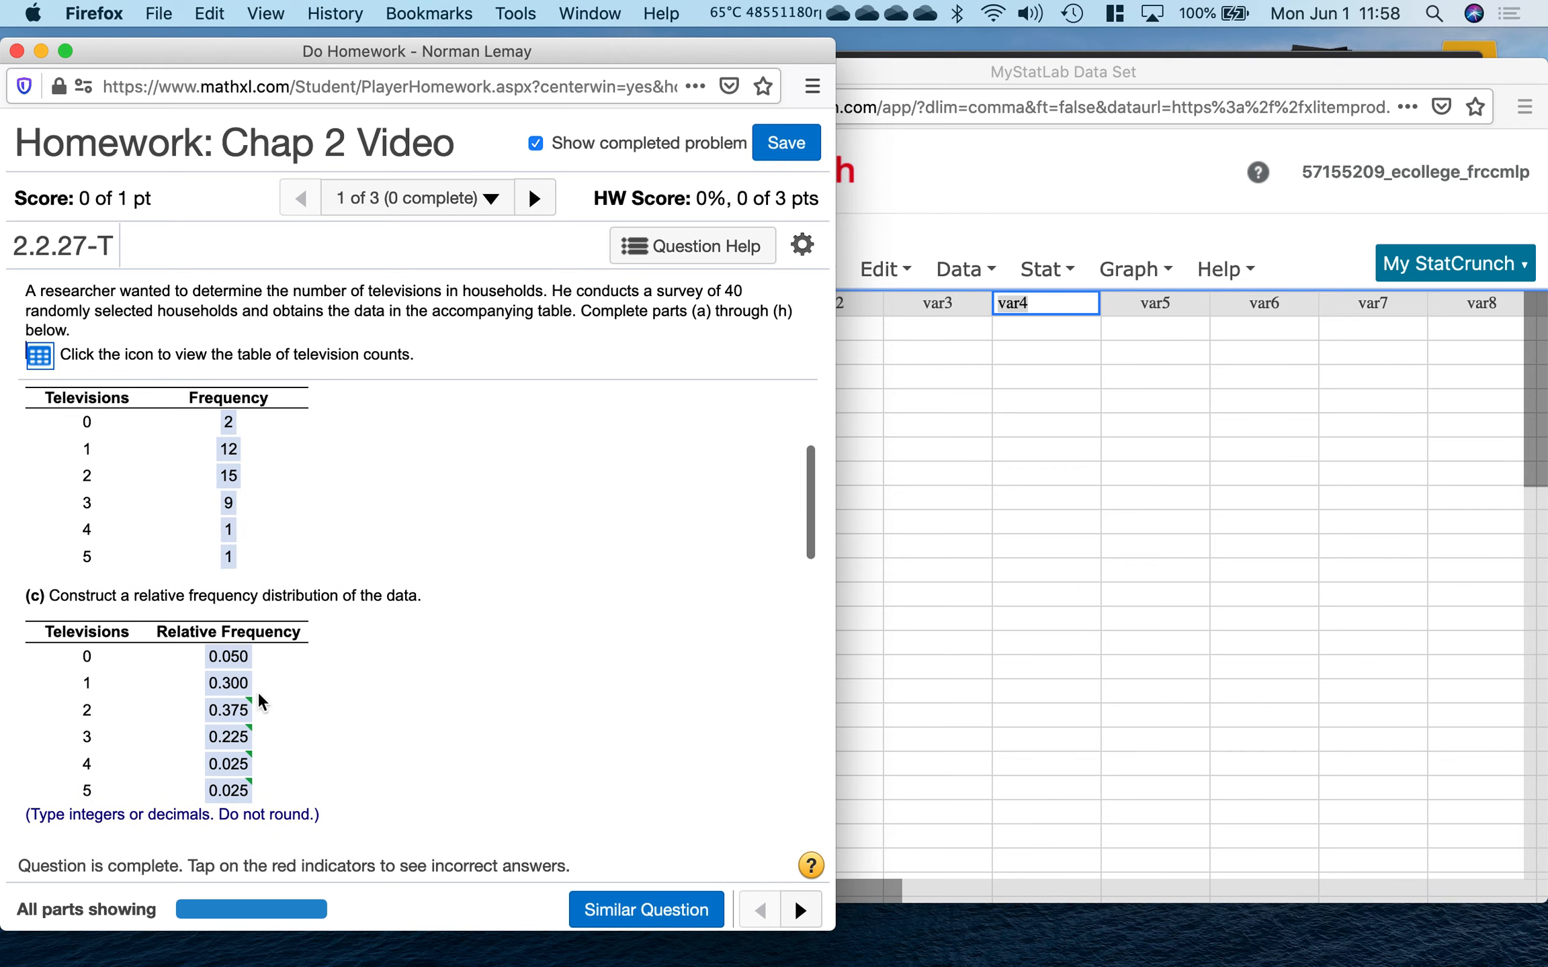
scroll(287, 757, "down", 5)
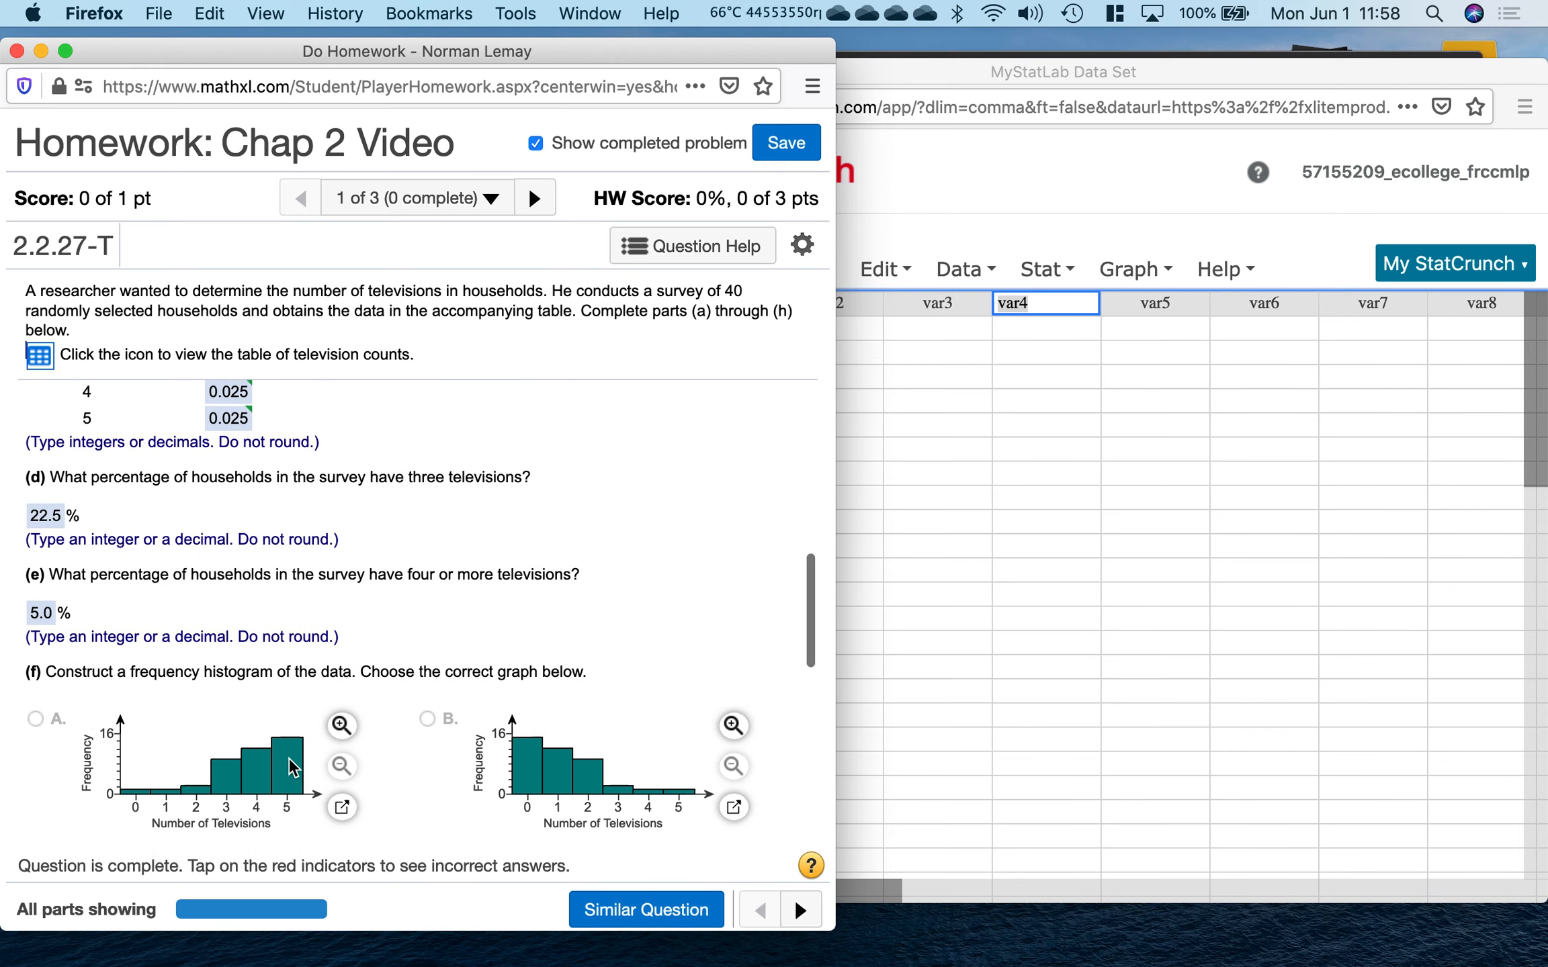
scroll(426, 626, "down", 3)
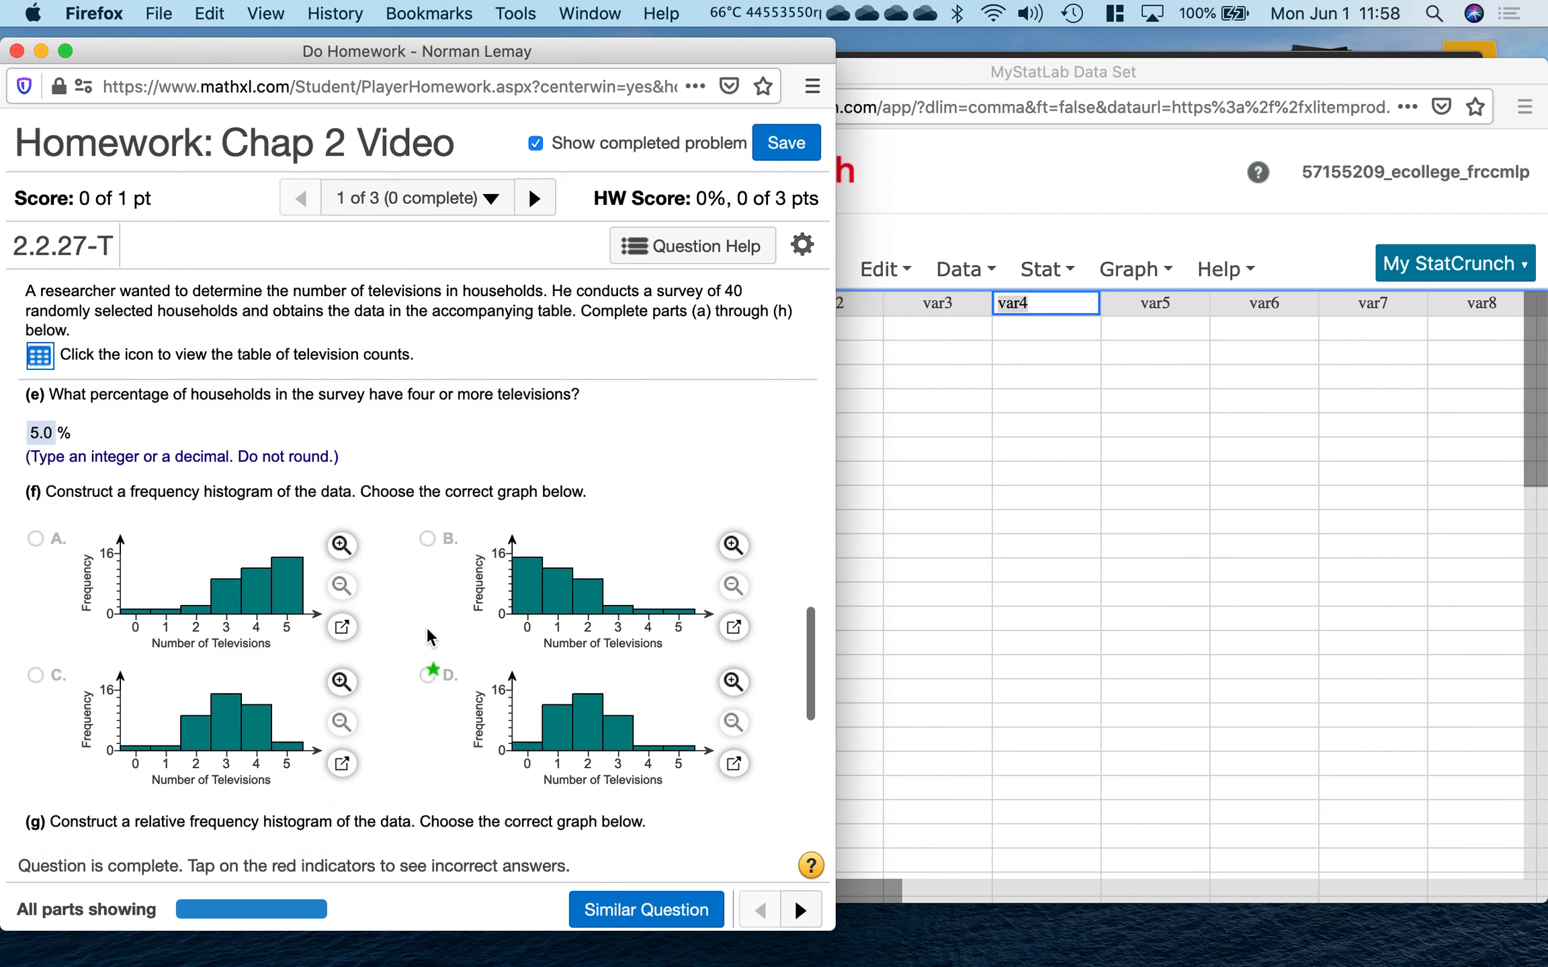
scroll(427, 630, "down", 5)
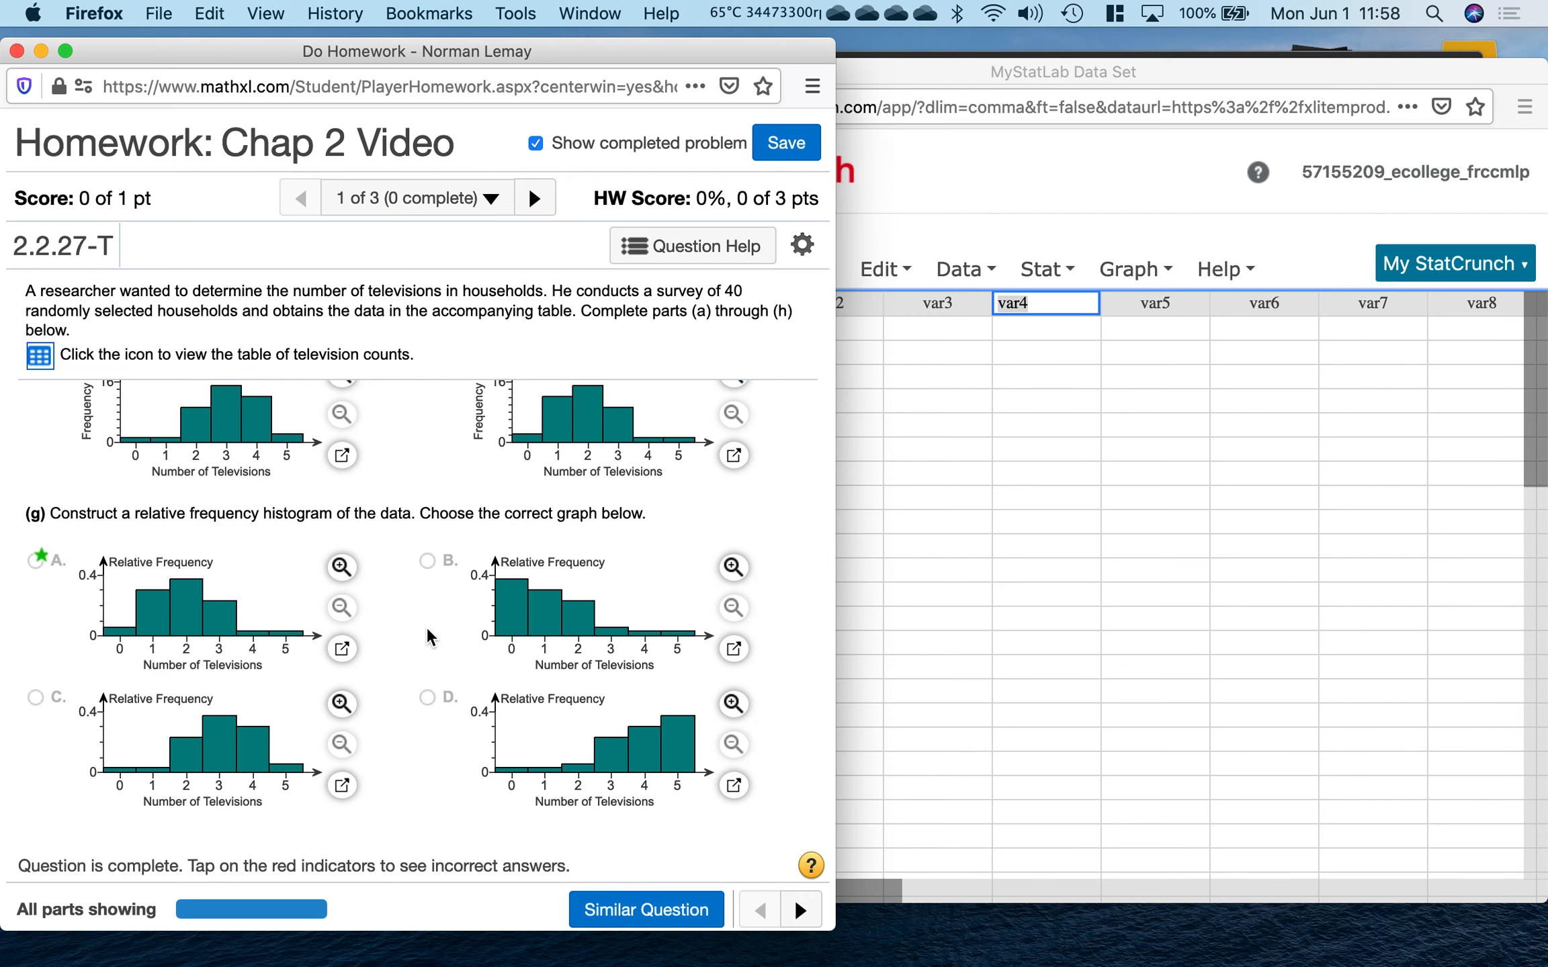
scroll(480, 523, "up", 2)
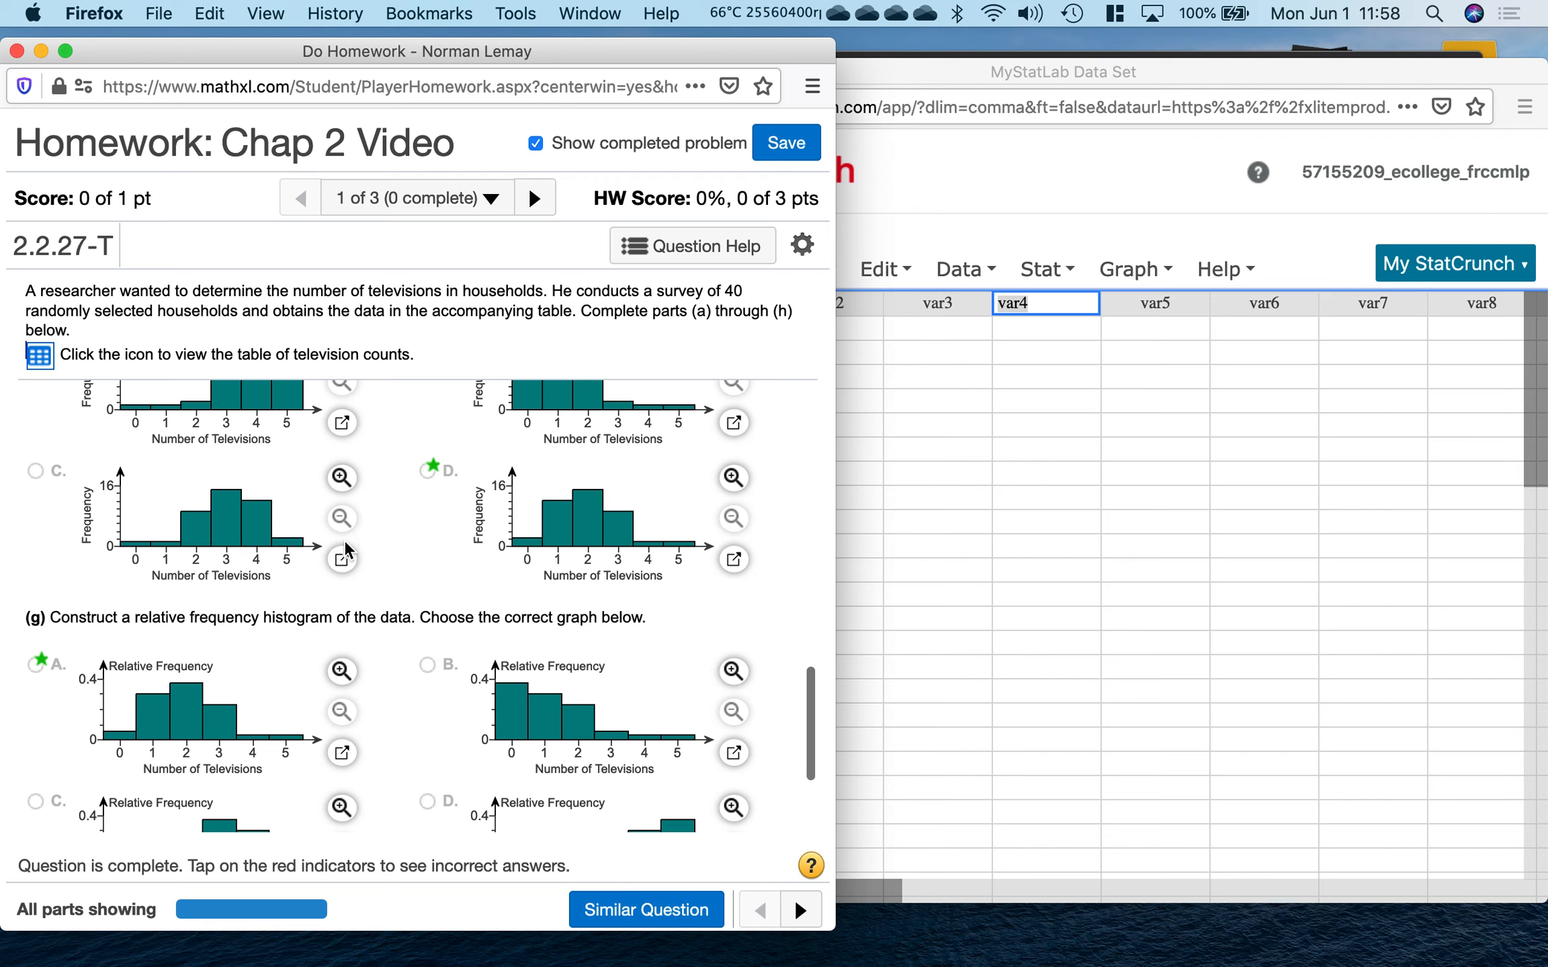
scroll(345, 550, "up", 4)
scroll(376, 547, "down", 5)
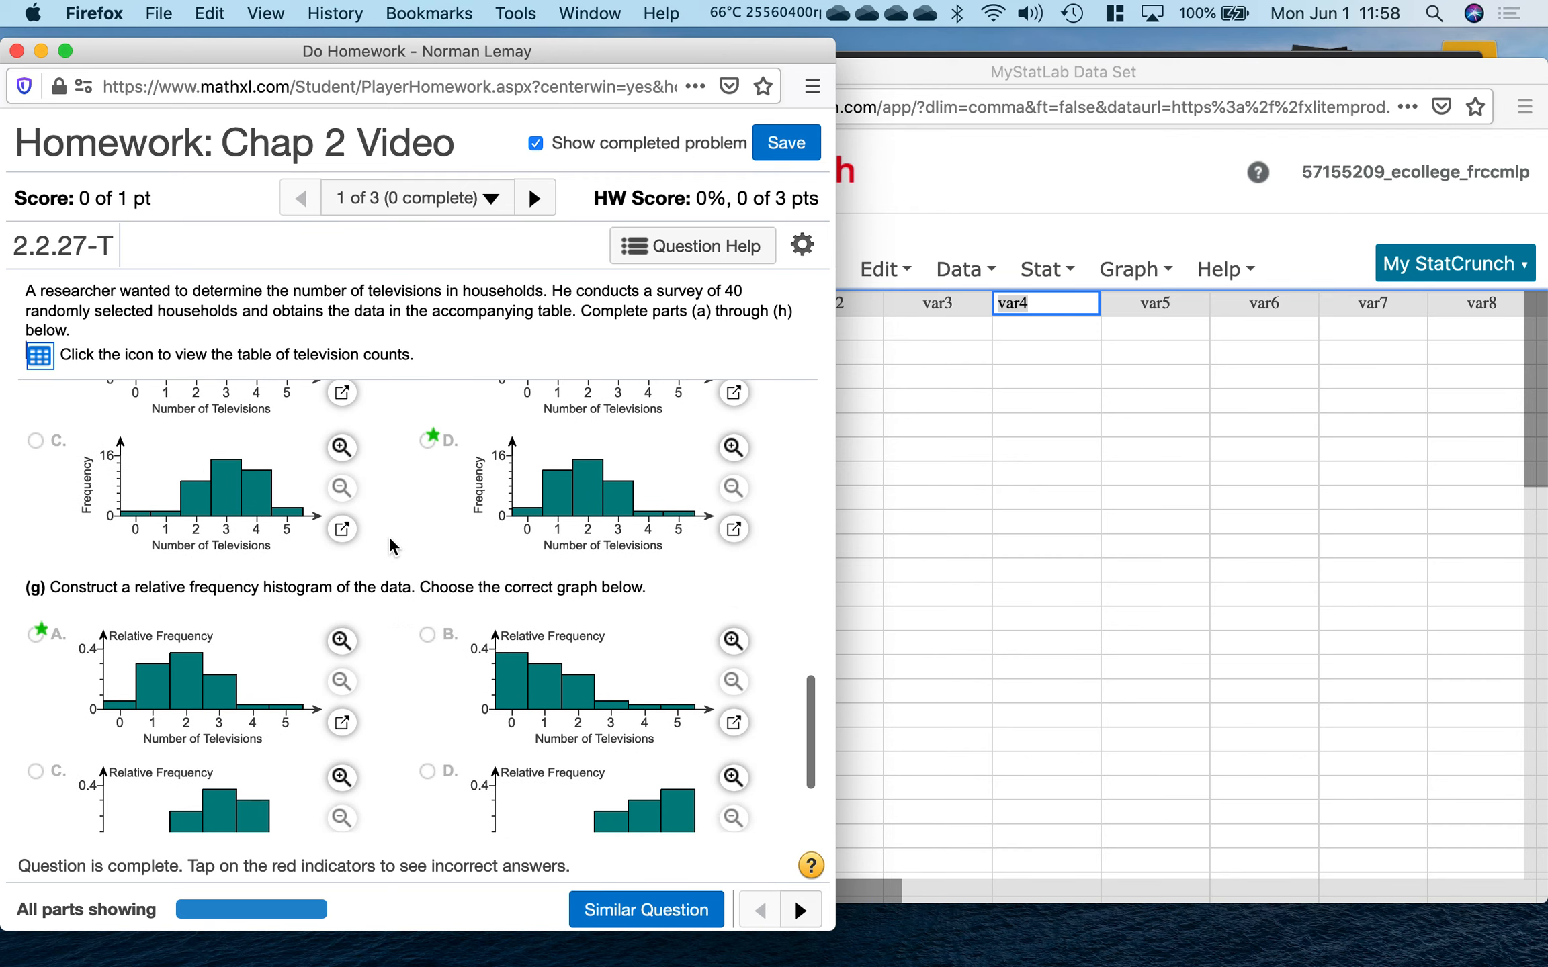
scroll(391, 547, "down", 3)
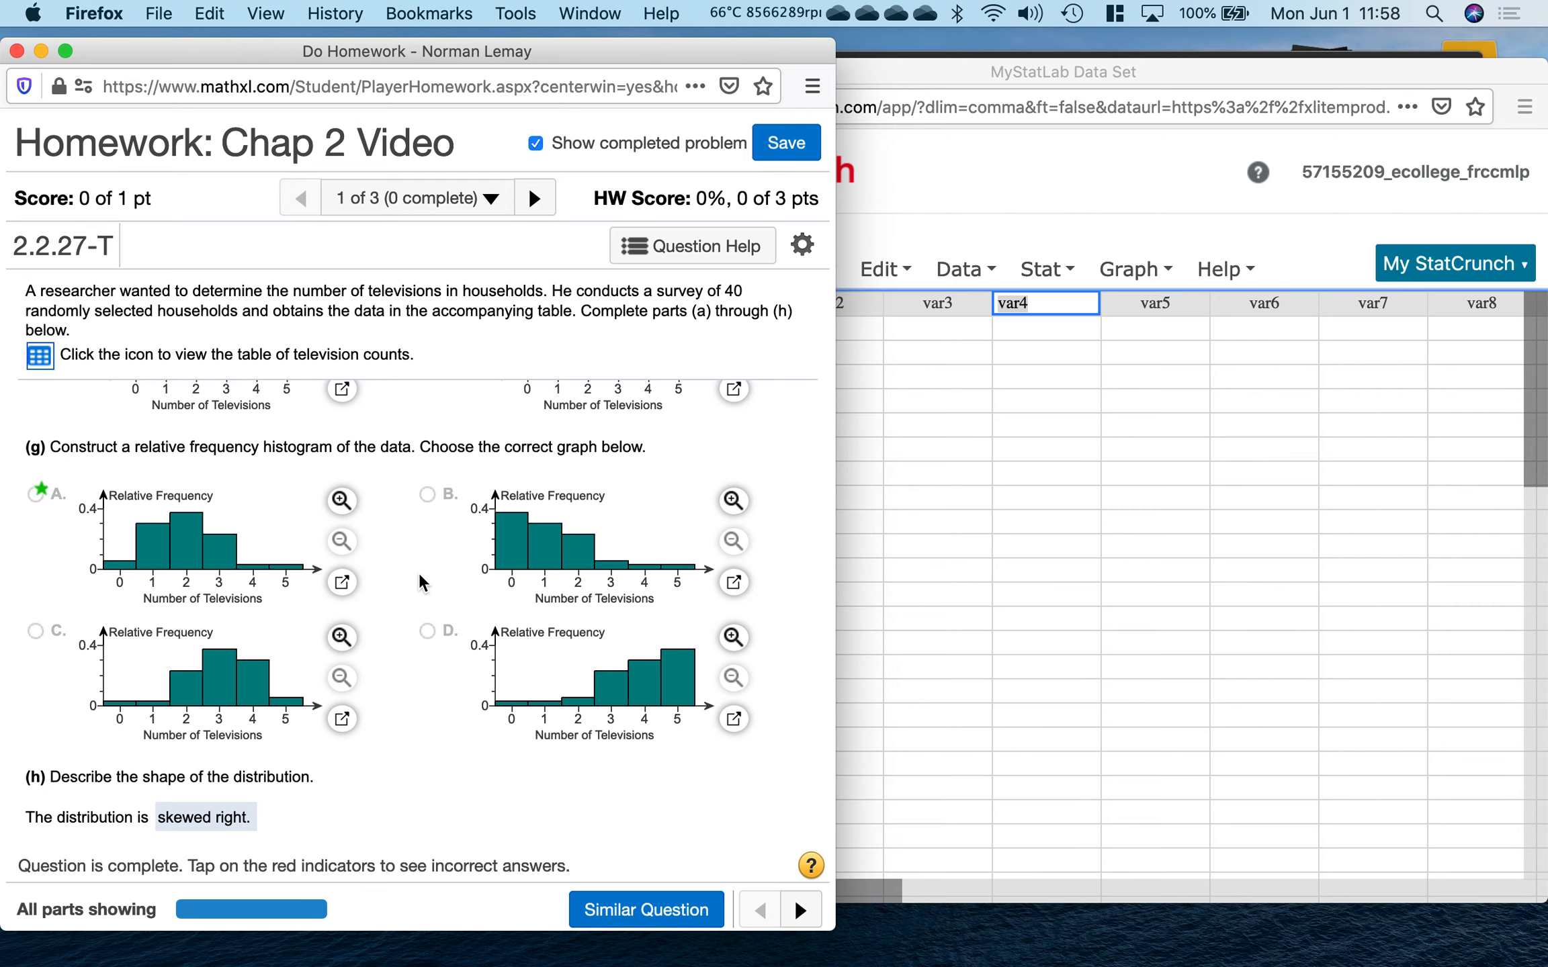
scroll(418, 572, "up", 4)
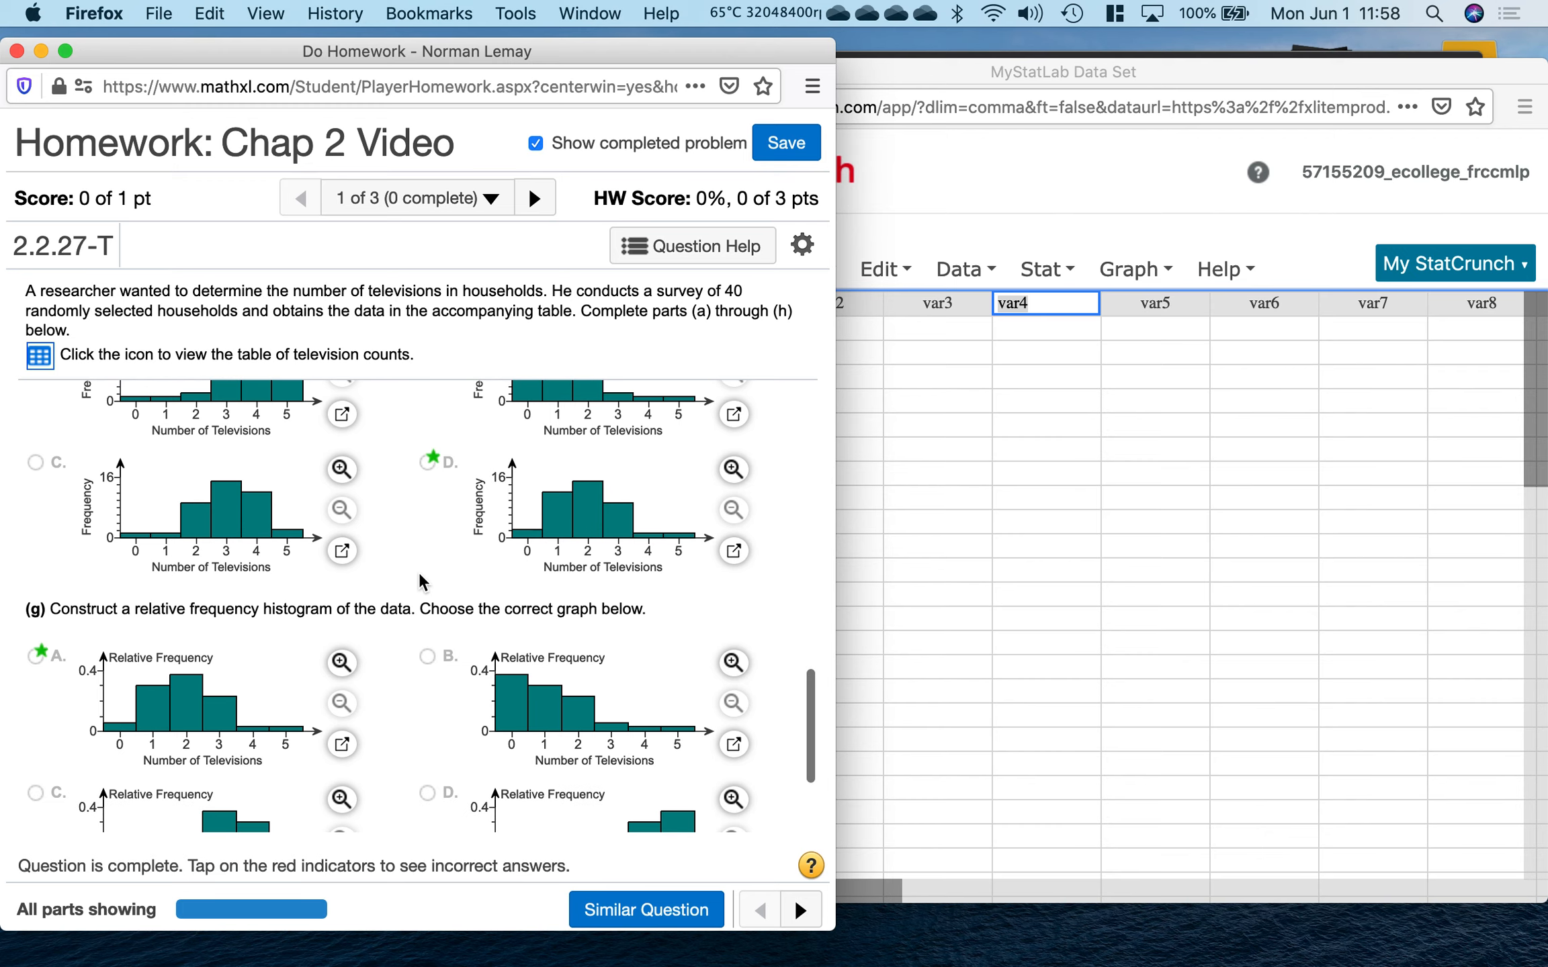
scroll(419, 582, "down", 3)
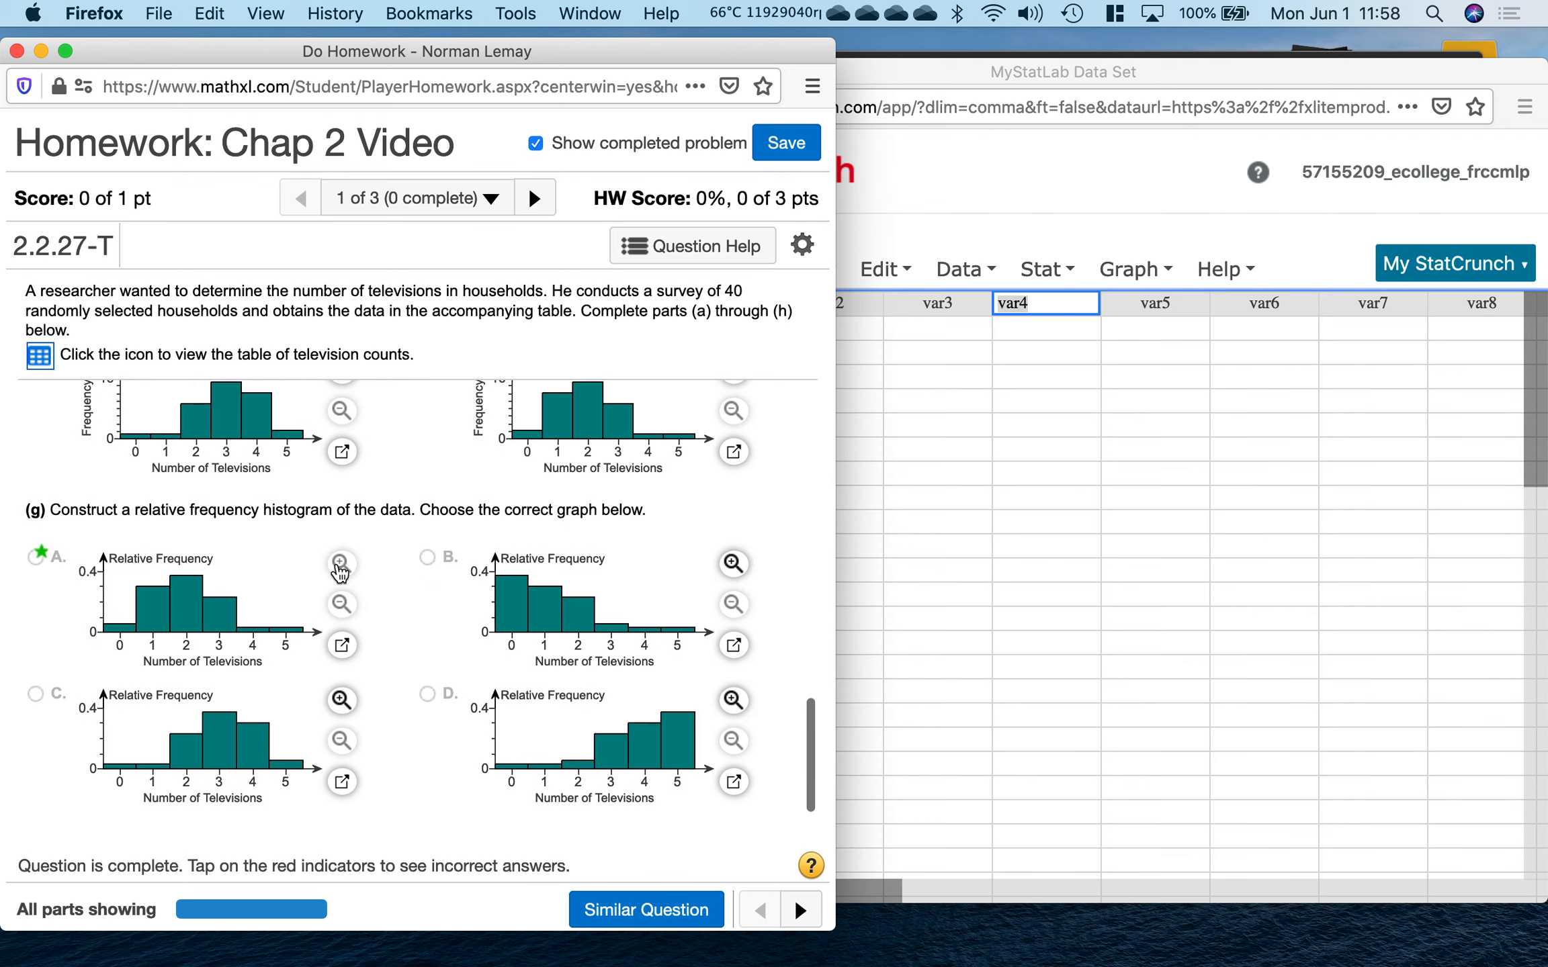
View relative frequency histogram A of part (g) enlarged, both inline and in its own window, then close it.
left_click(340, 564)
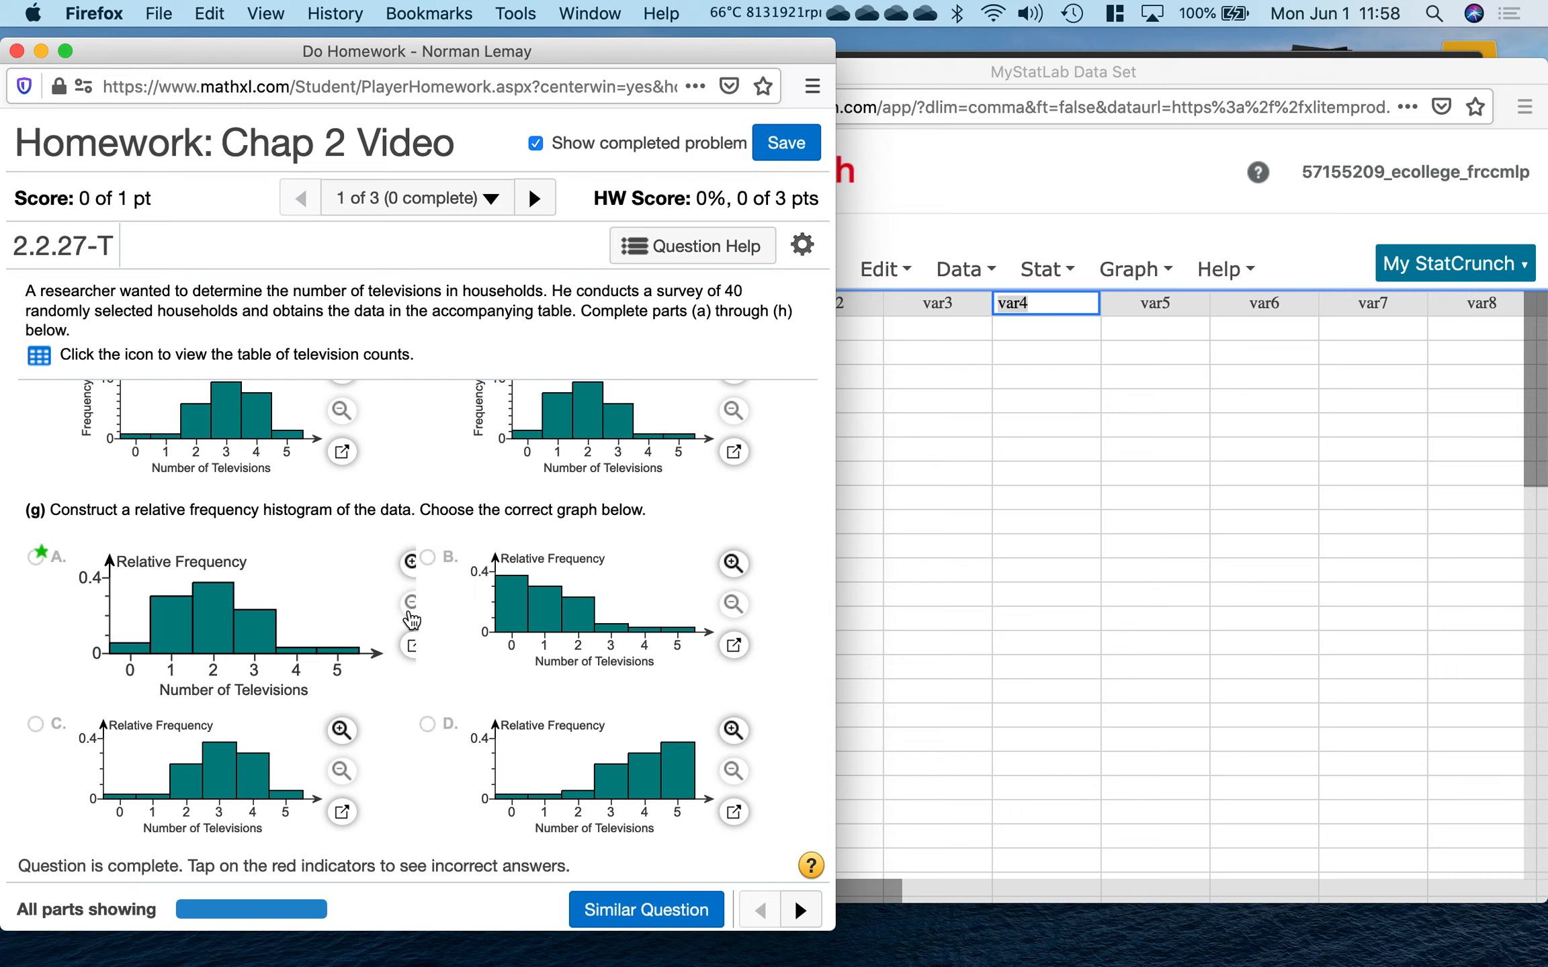
left_click(410, 603)
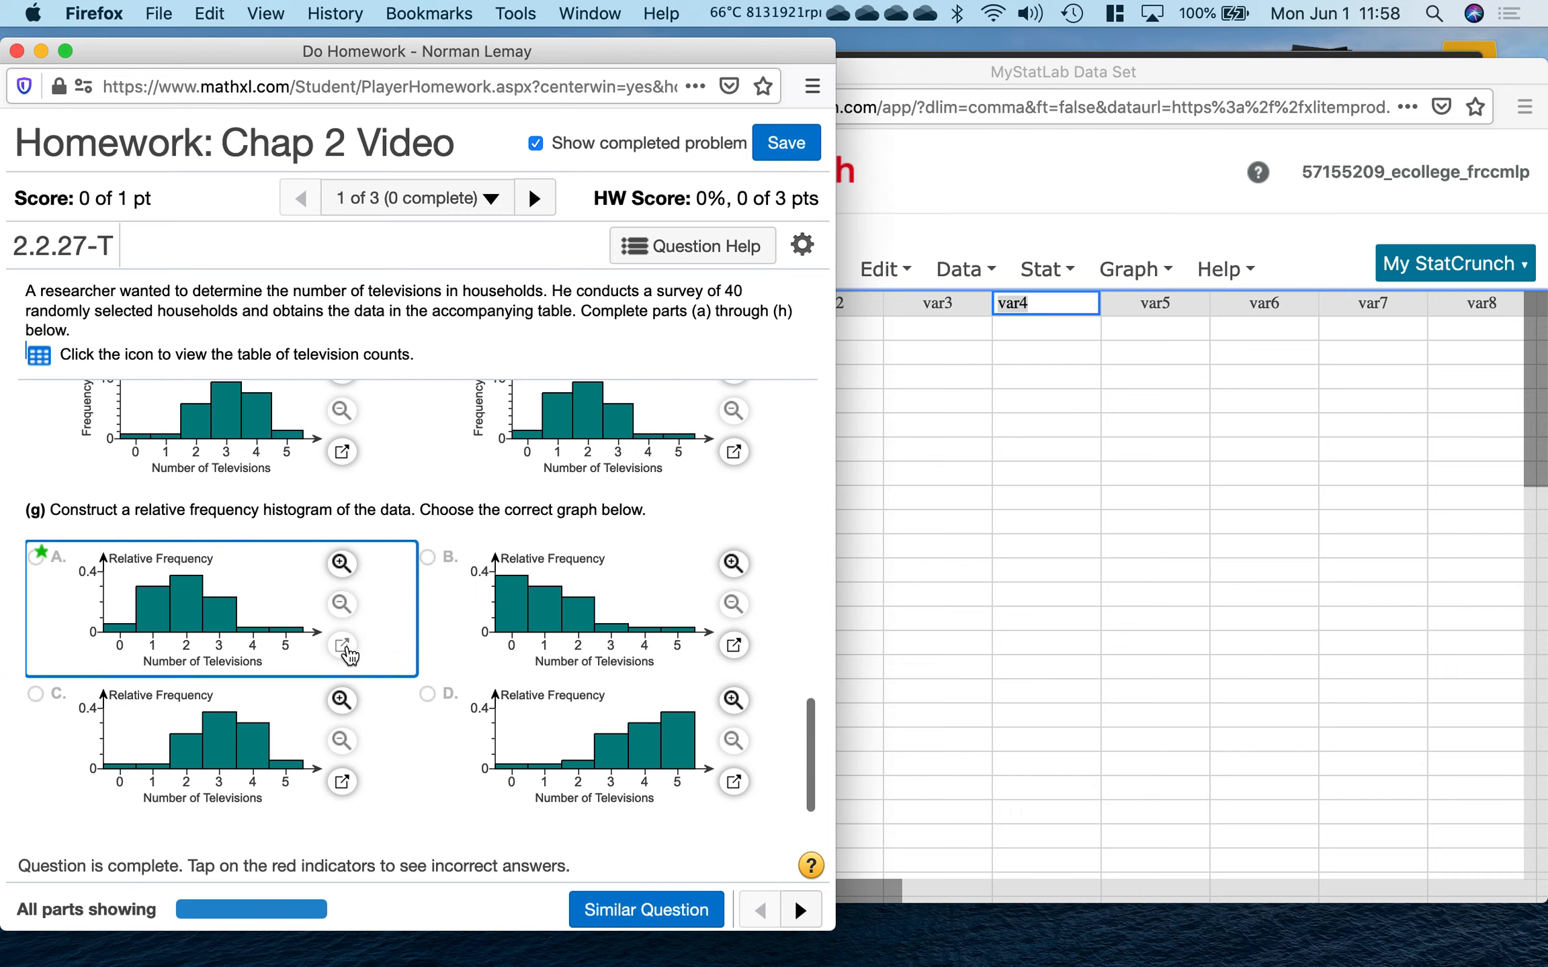
left_click(348, 648)
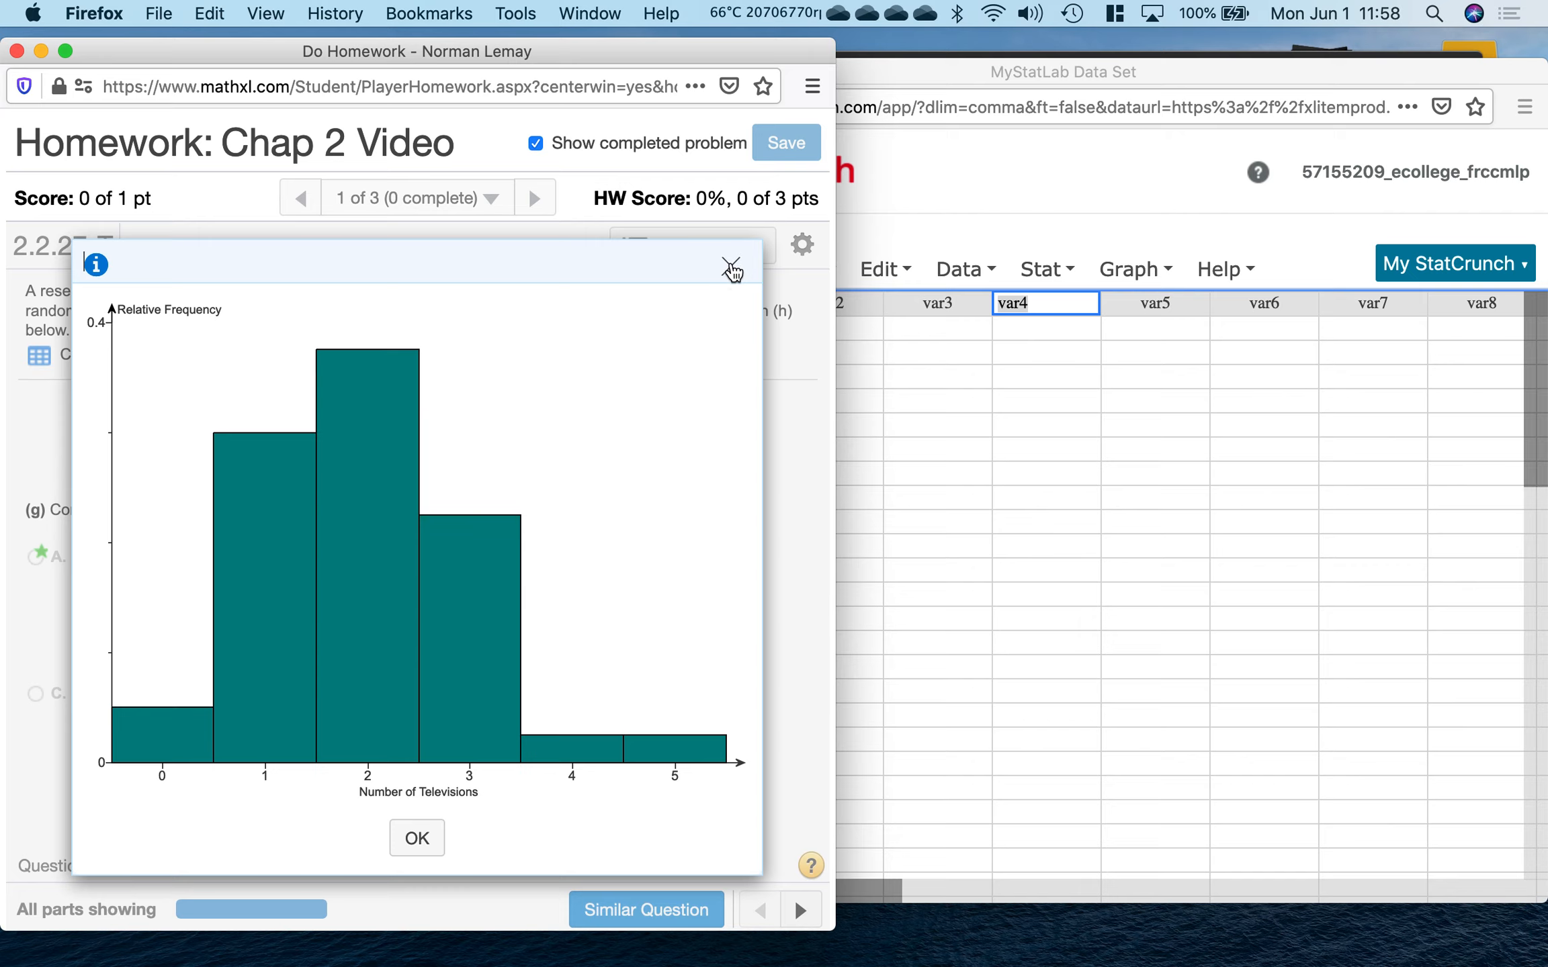
left_click(732, 269)
View frequency histogram D of part (f) in an enlarged window and close it.
scroll(628, 574, "up", 3)
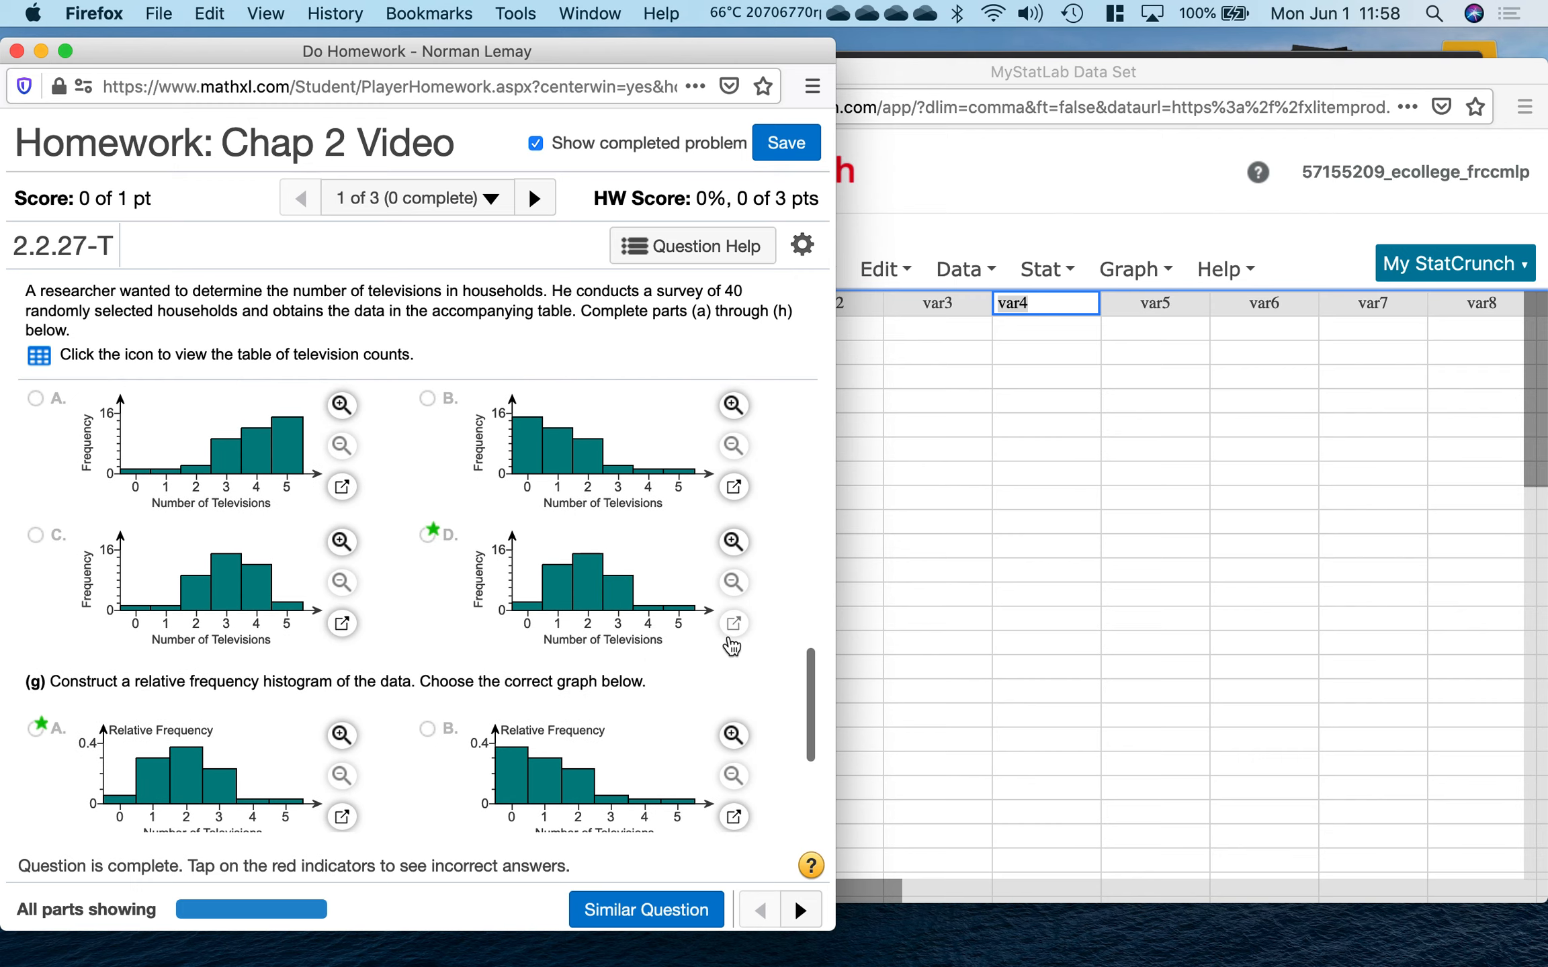
left_click(733, 626)
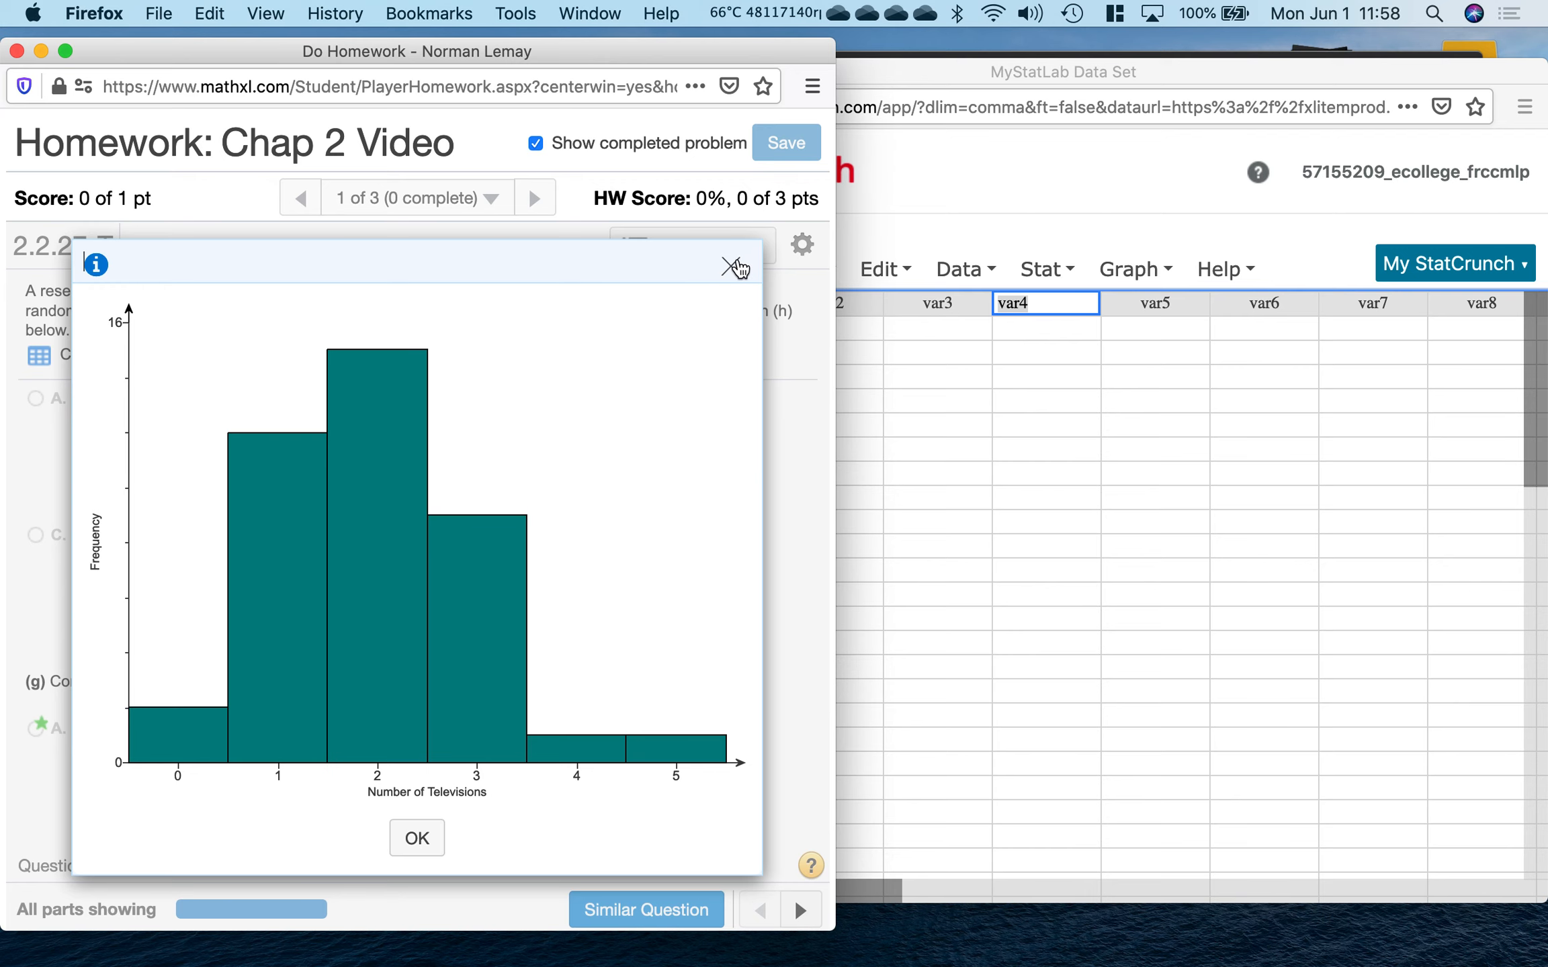
left_click(733, 265)
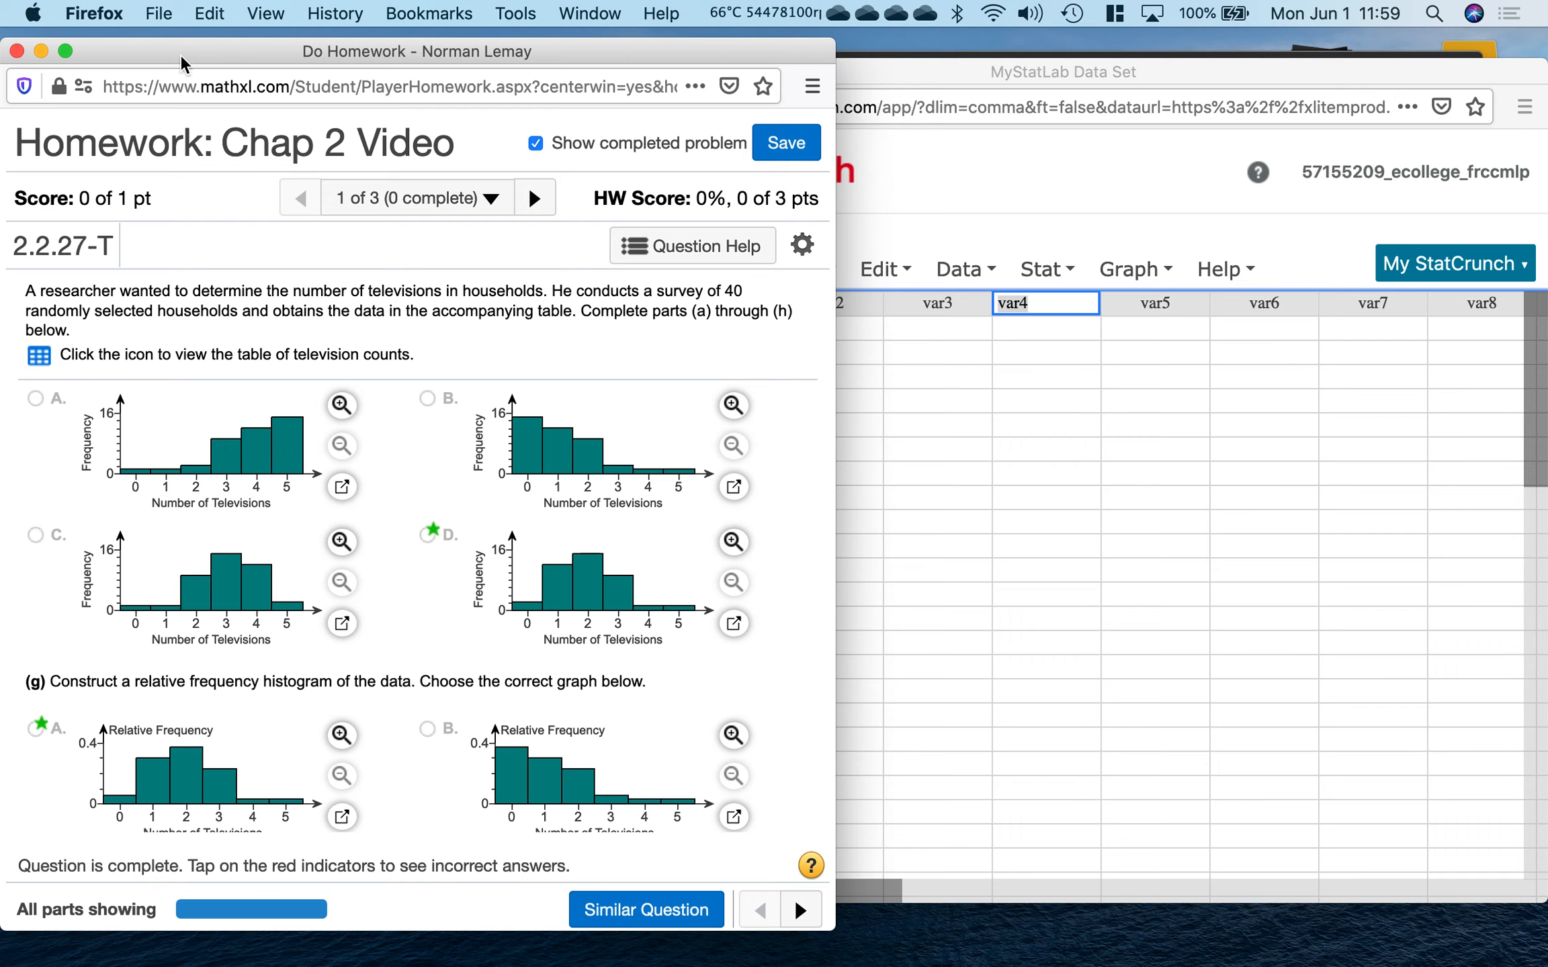
Close the homework window and preview the Chap 2 Video assignment again from the Assignment Manager.
left_click(17, 53)
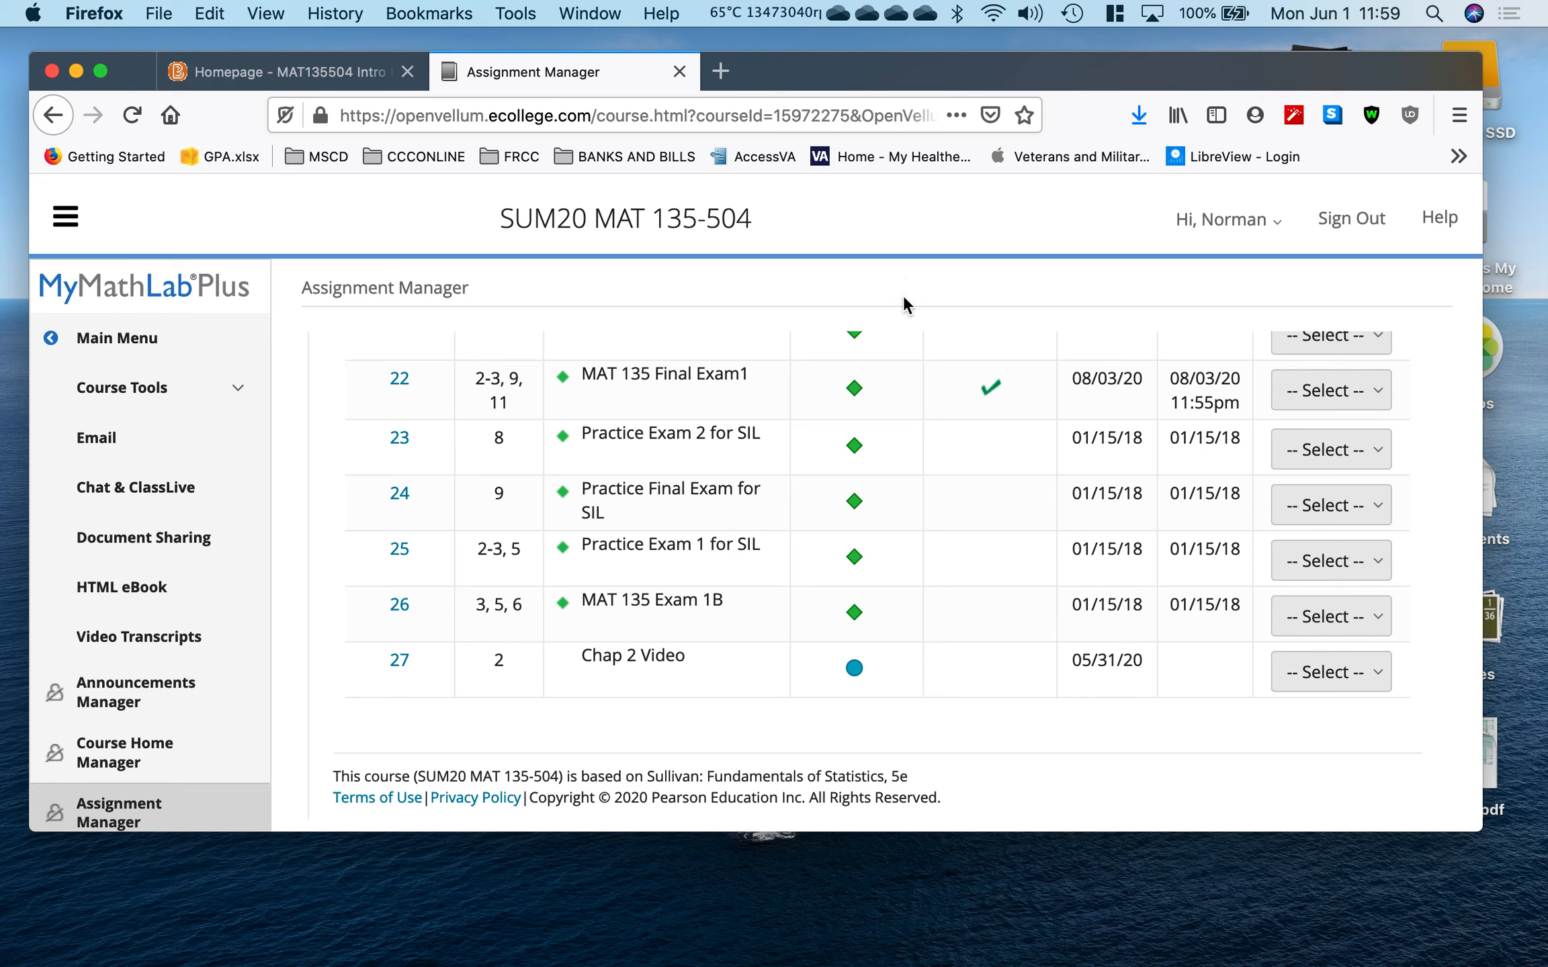
mouse_move(863, 965)
left_click(1337, 674)
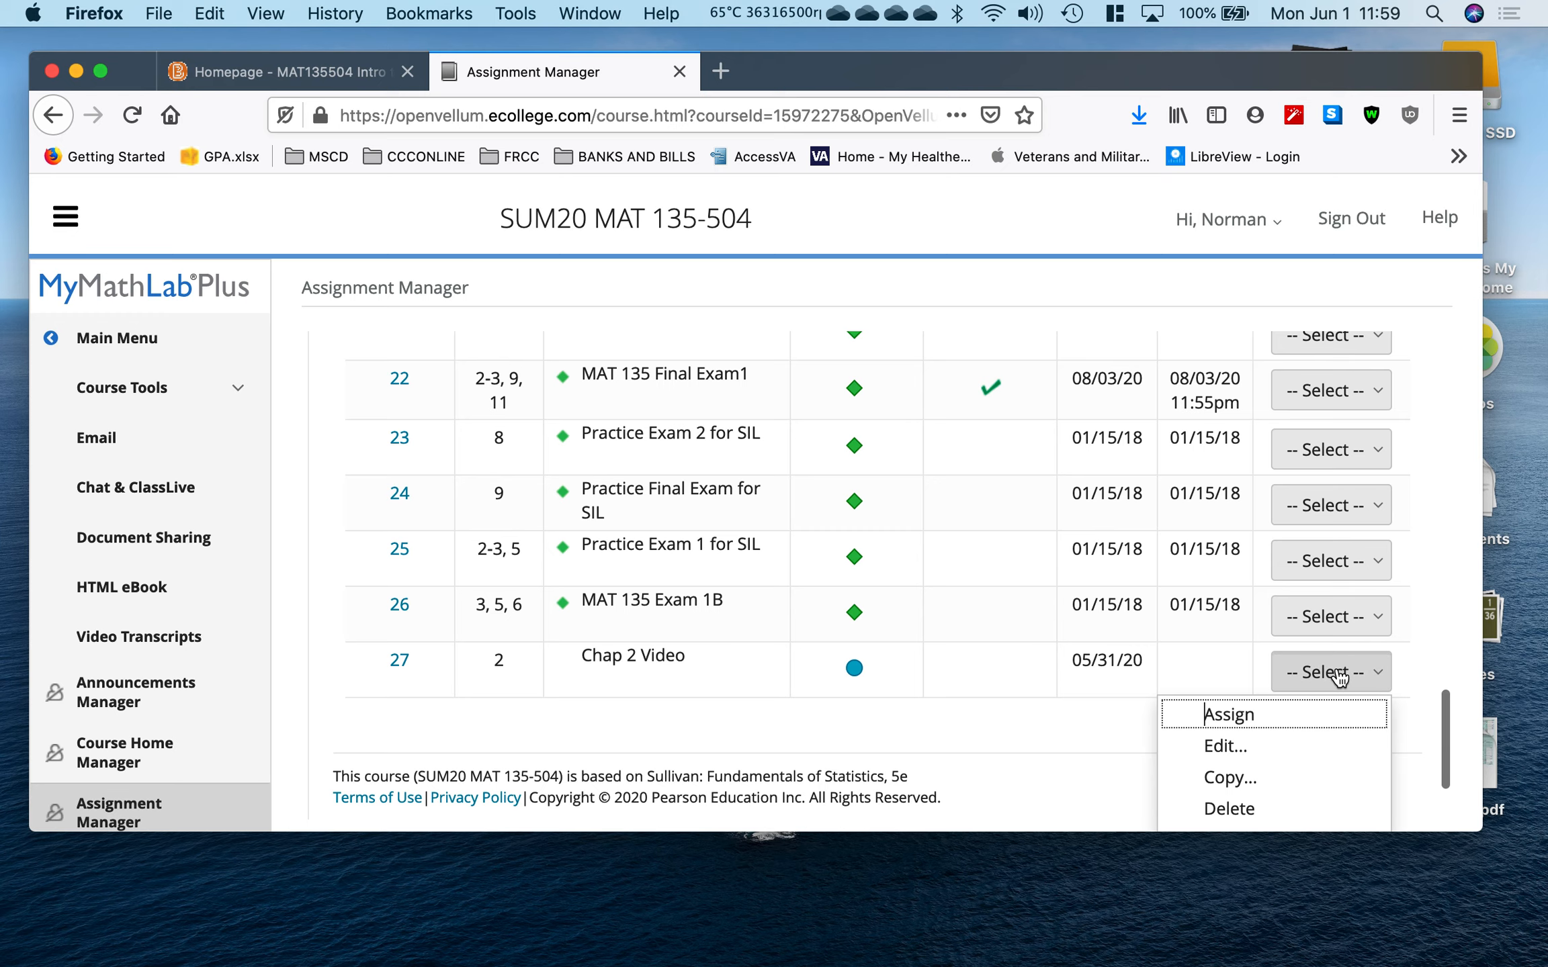
scroll(1268, 749, "down", 5)
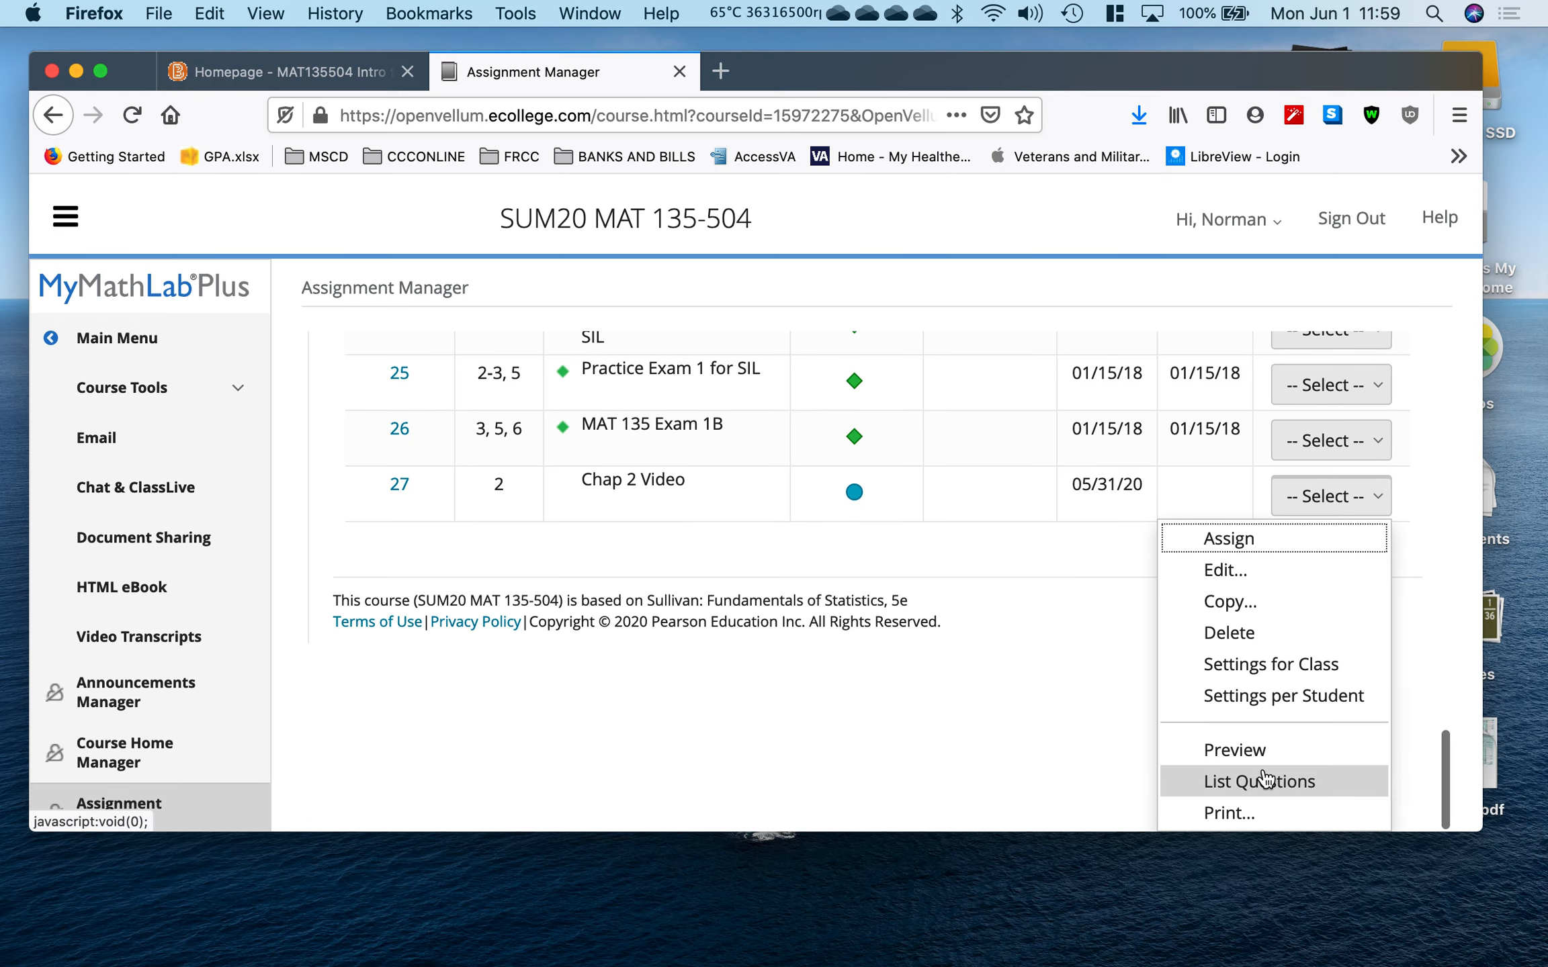
left_click(1265, 752)
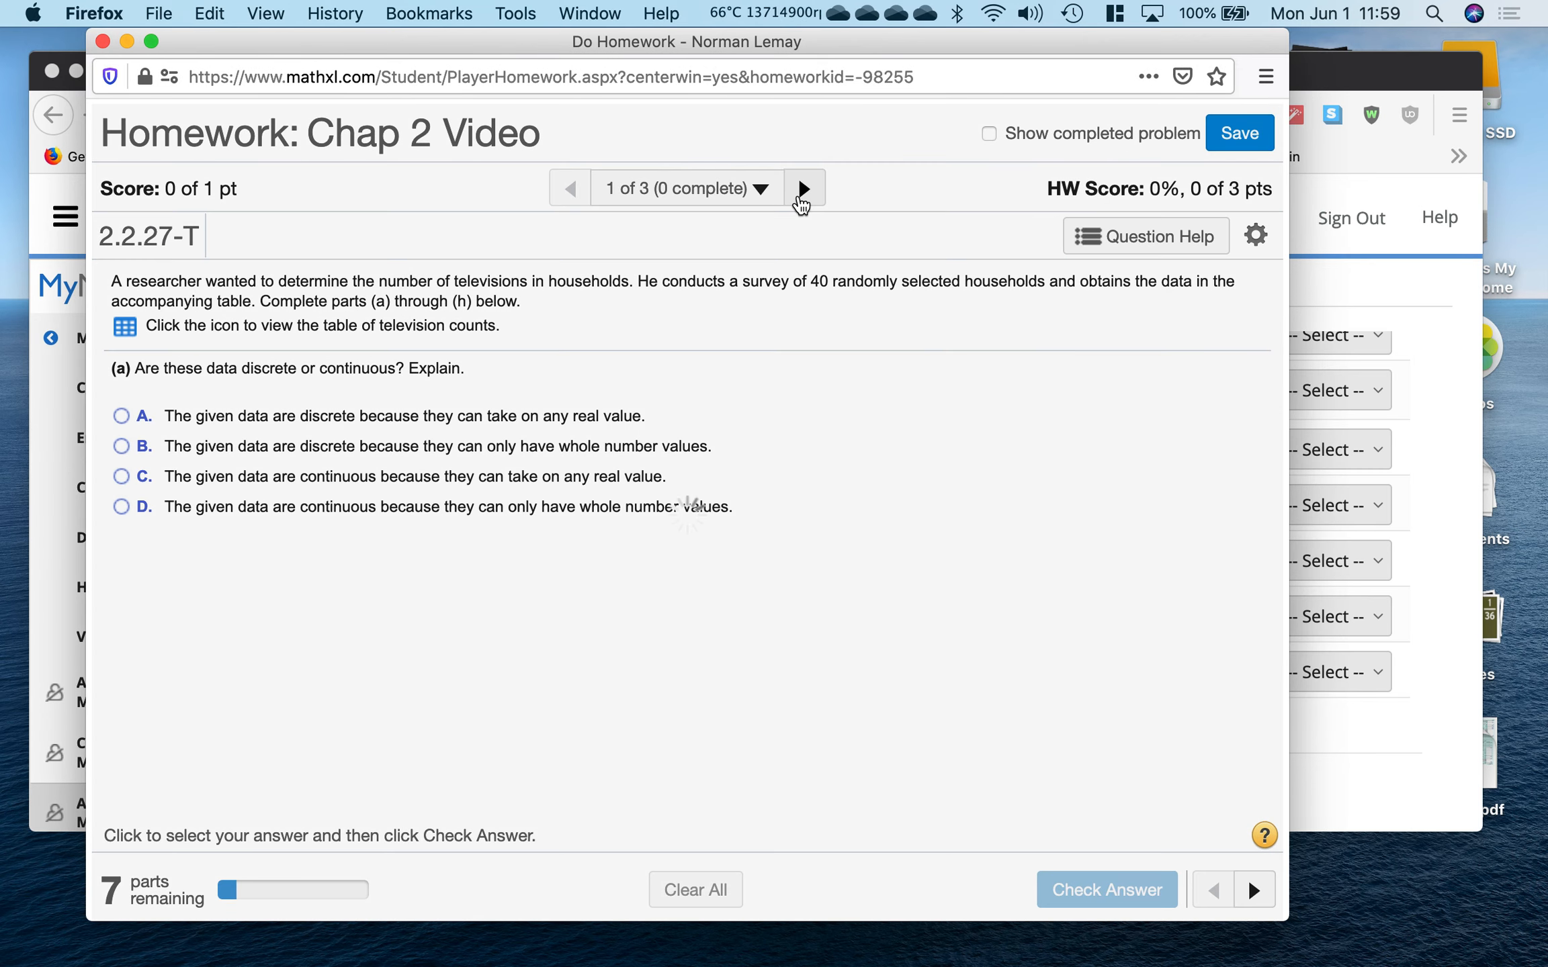
Go to question 2 of 3 and show its completed problem to review the frequency and relative frequency distributions.
left_click(804, 189)
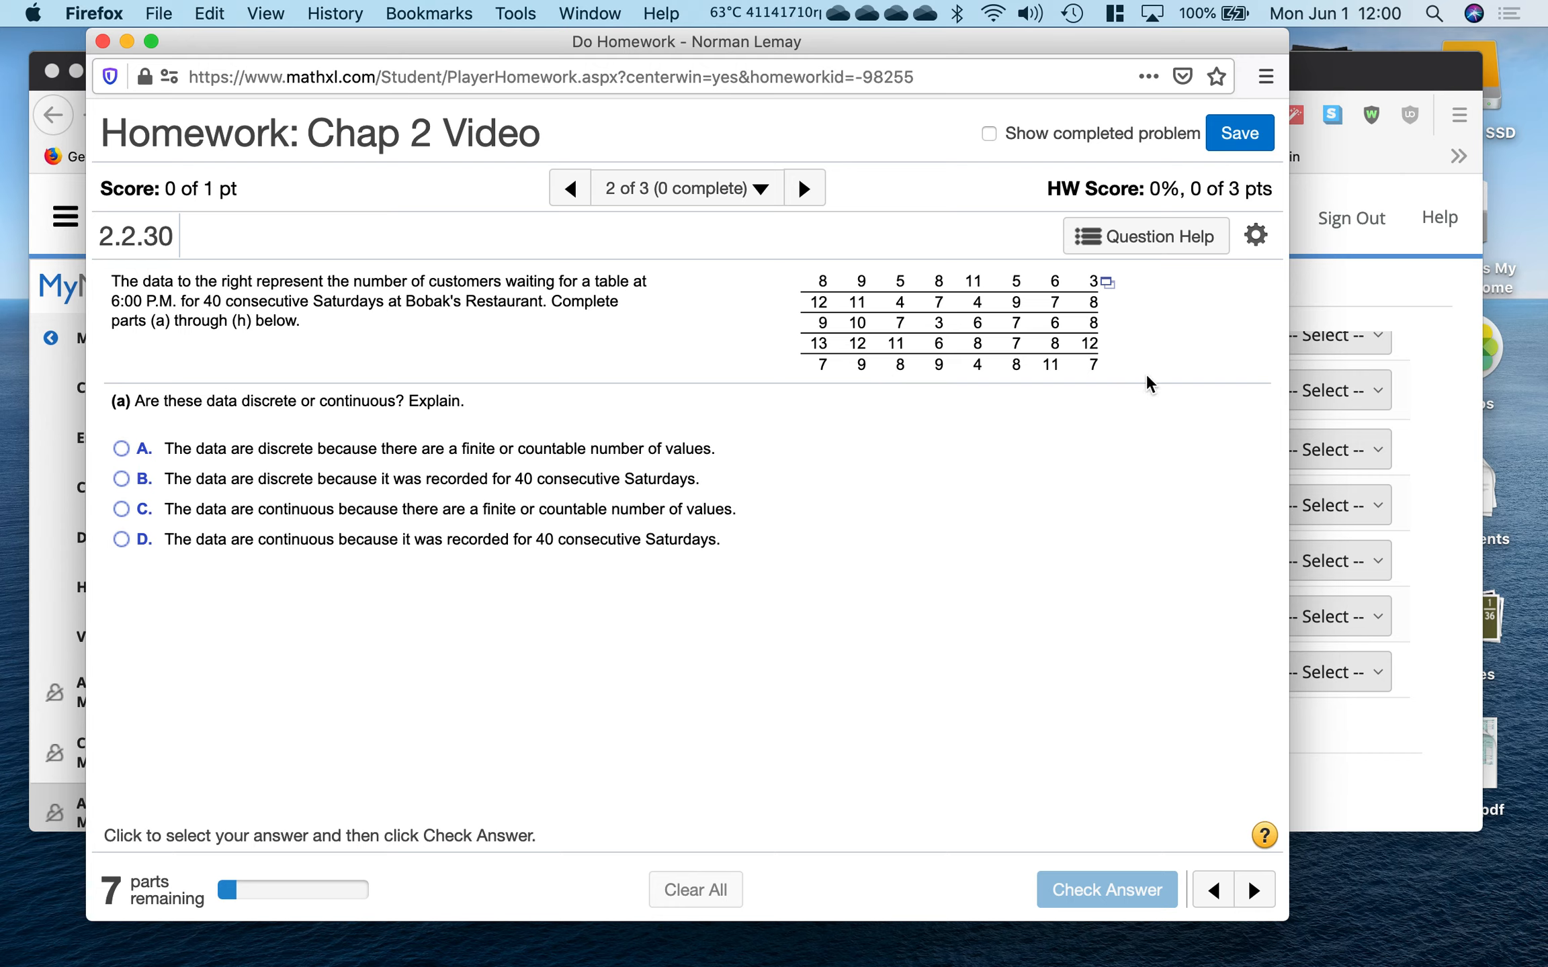
left_click(990, 134)
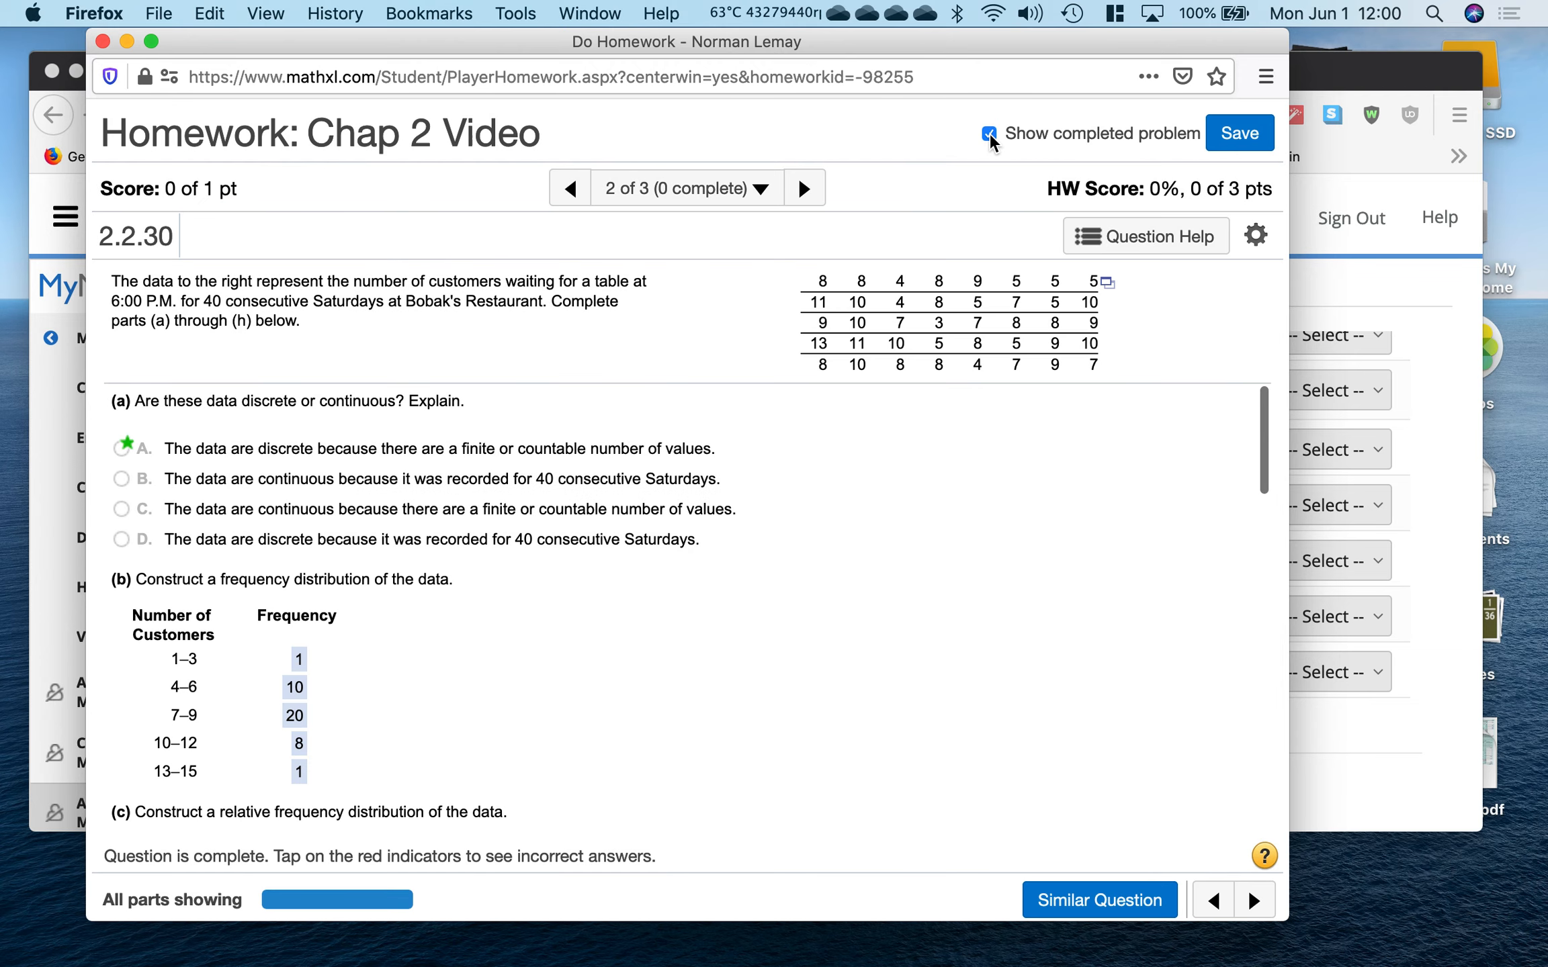
scroll(695, 700, "down", 3)
scroll(696, 700, "up", 3)
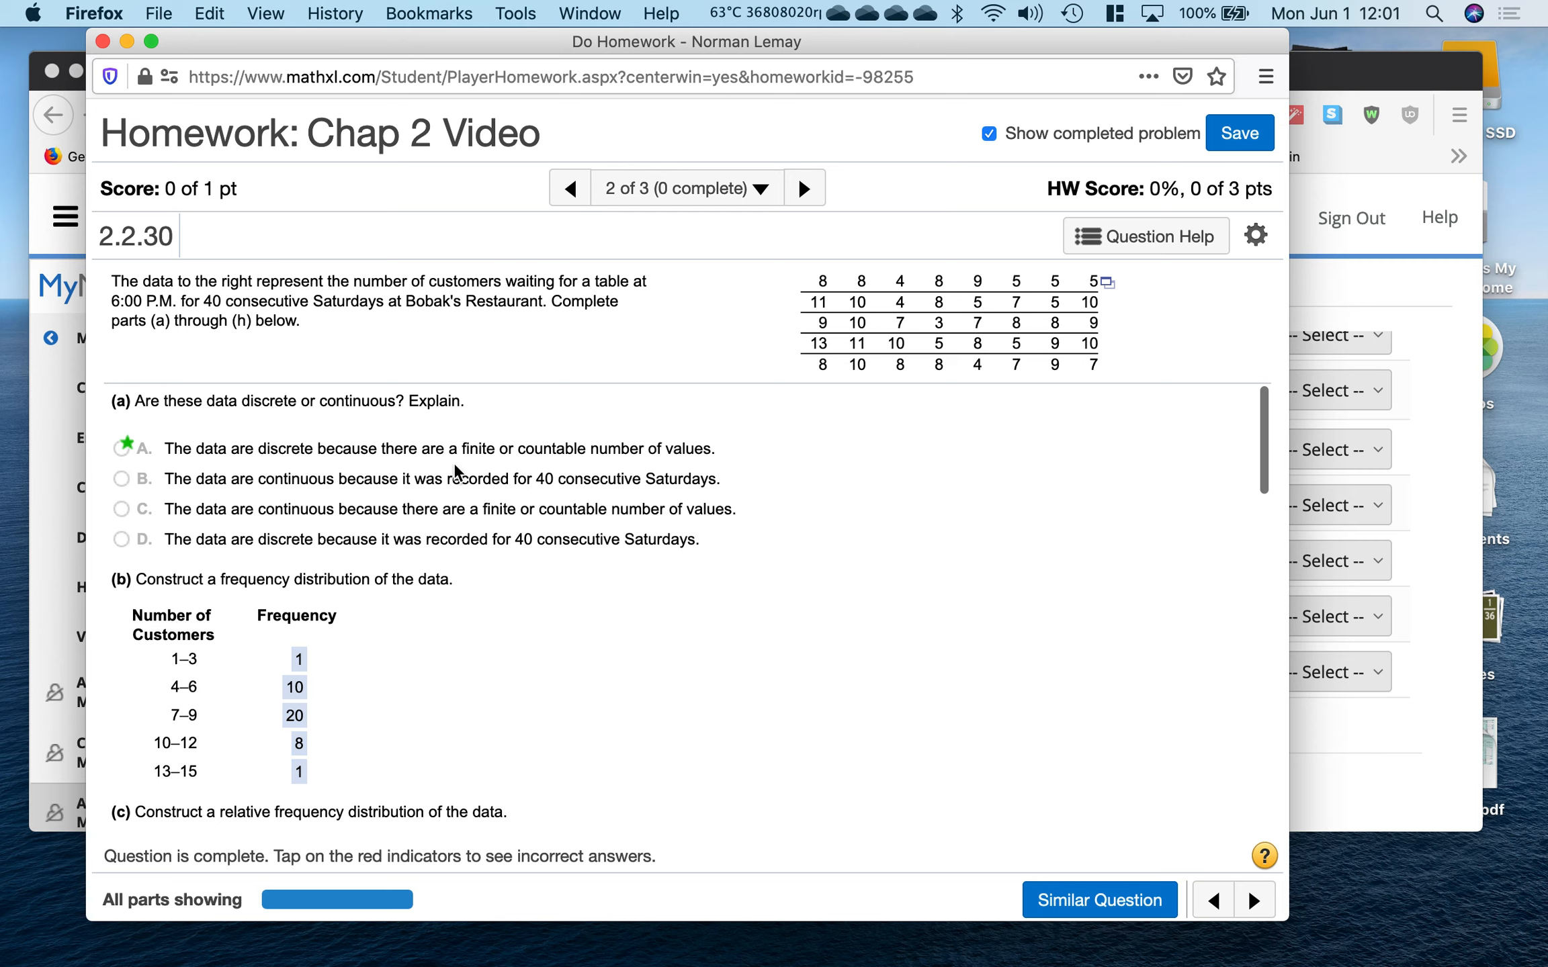
scroll(455, 464, "down", 1)
scroll(455, 463, "down", 3)
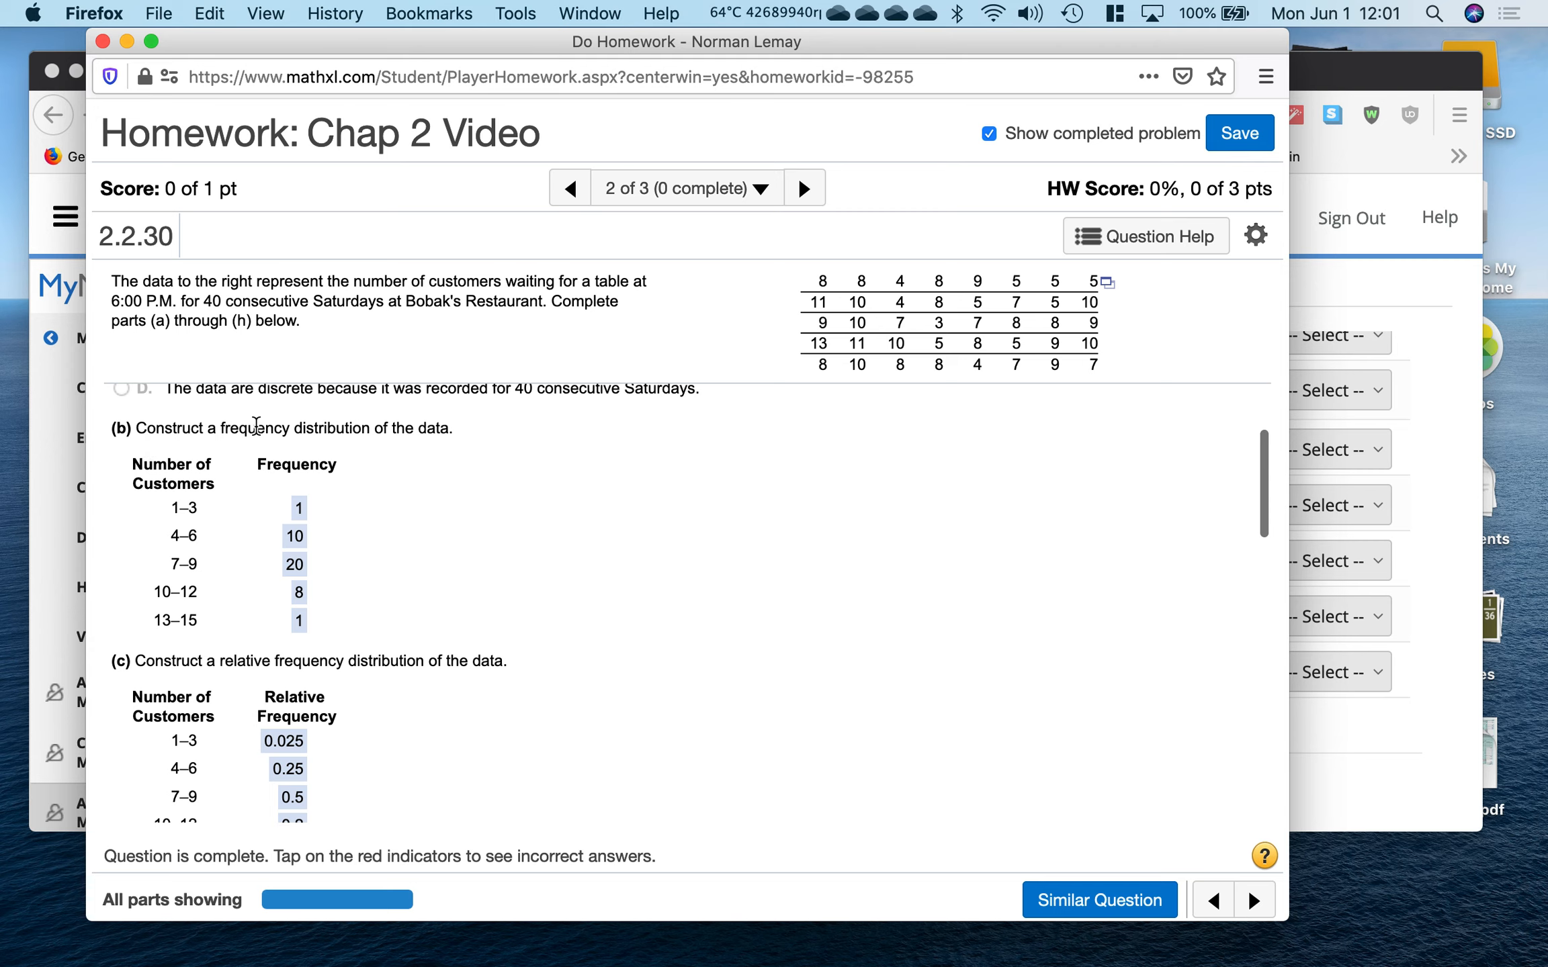
scroll(375, 420, "down", 2)
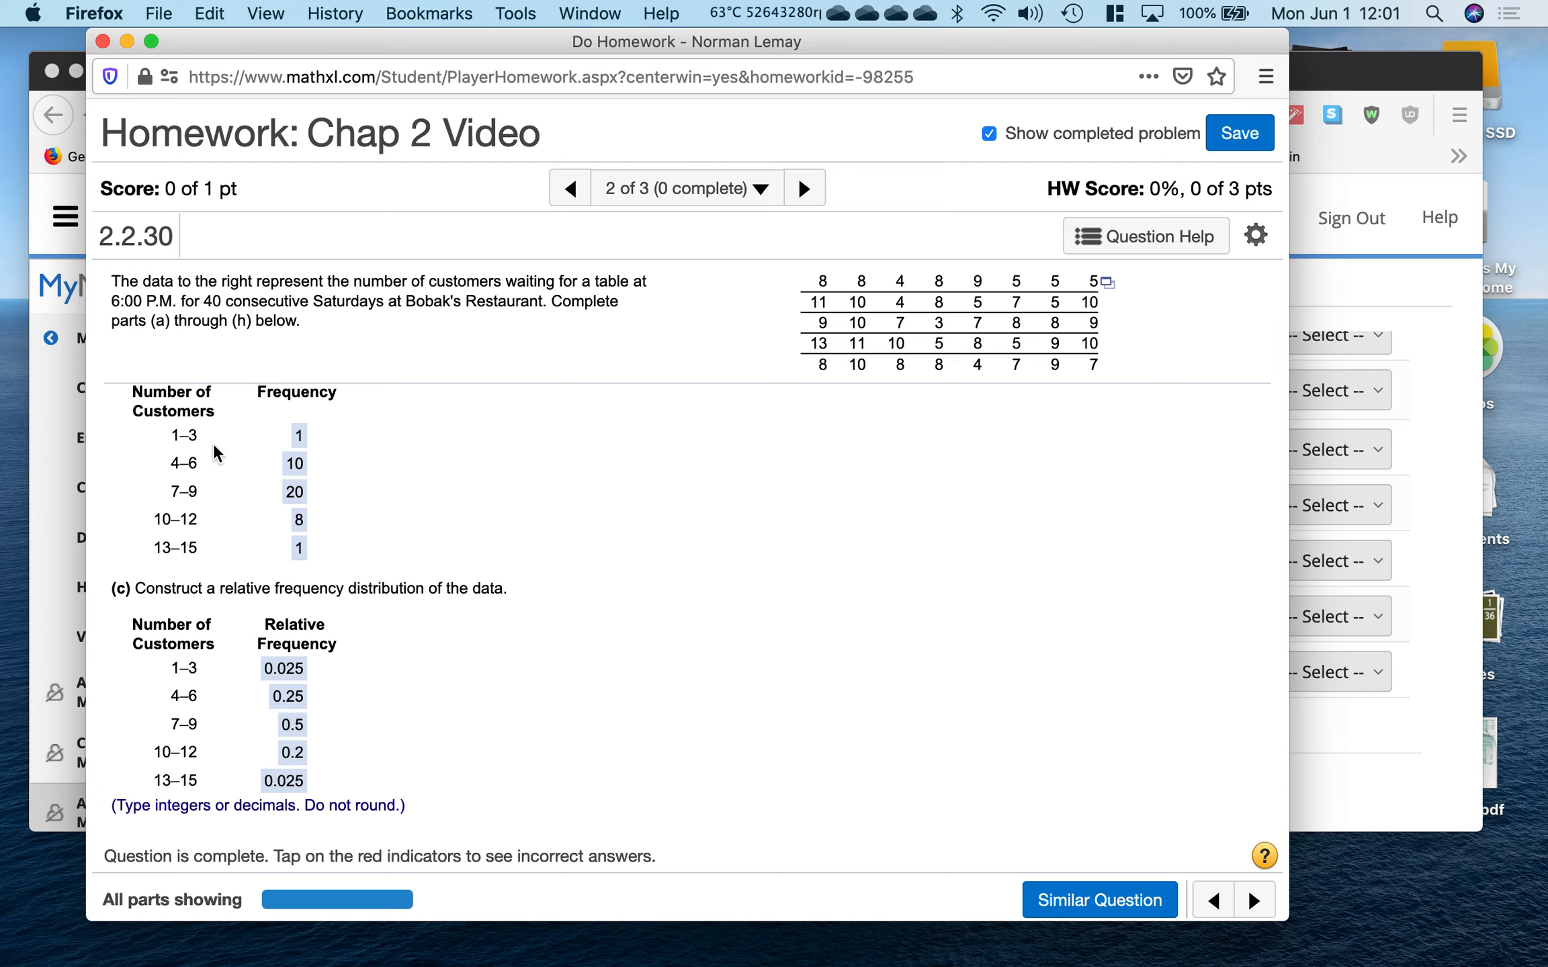
scroll(251, 449, "down", 2)
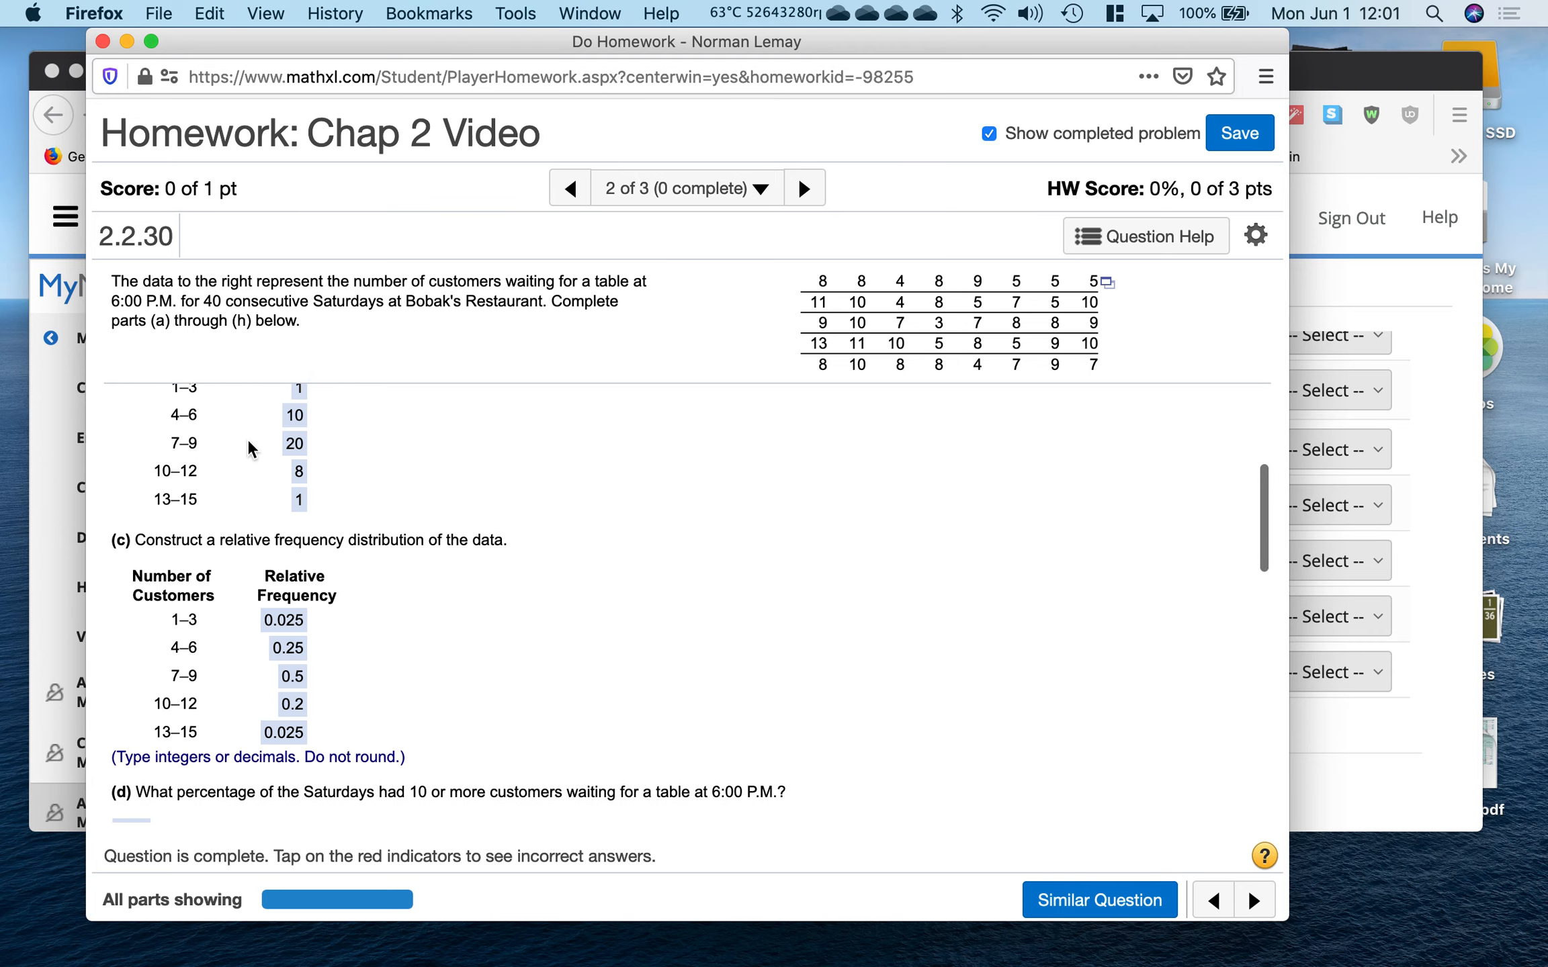
scroll(250, 448, "up", 2)
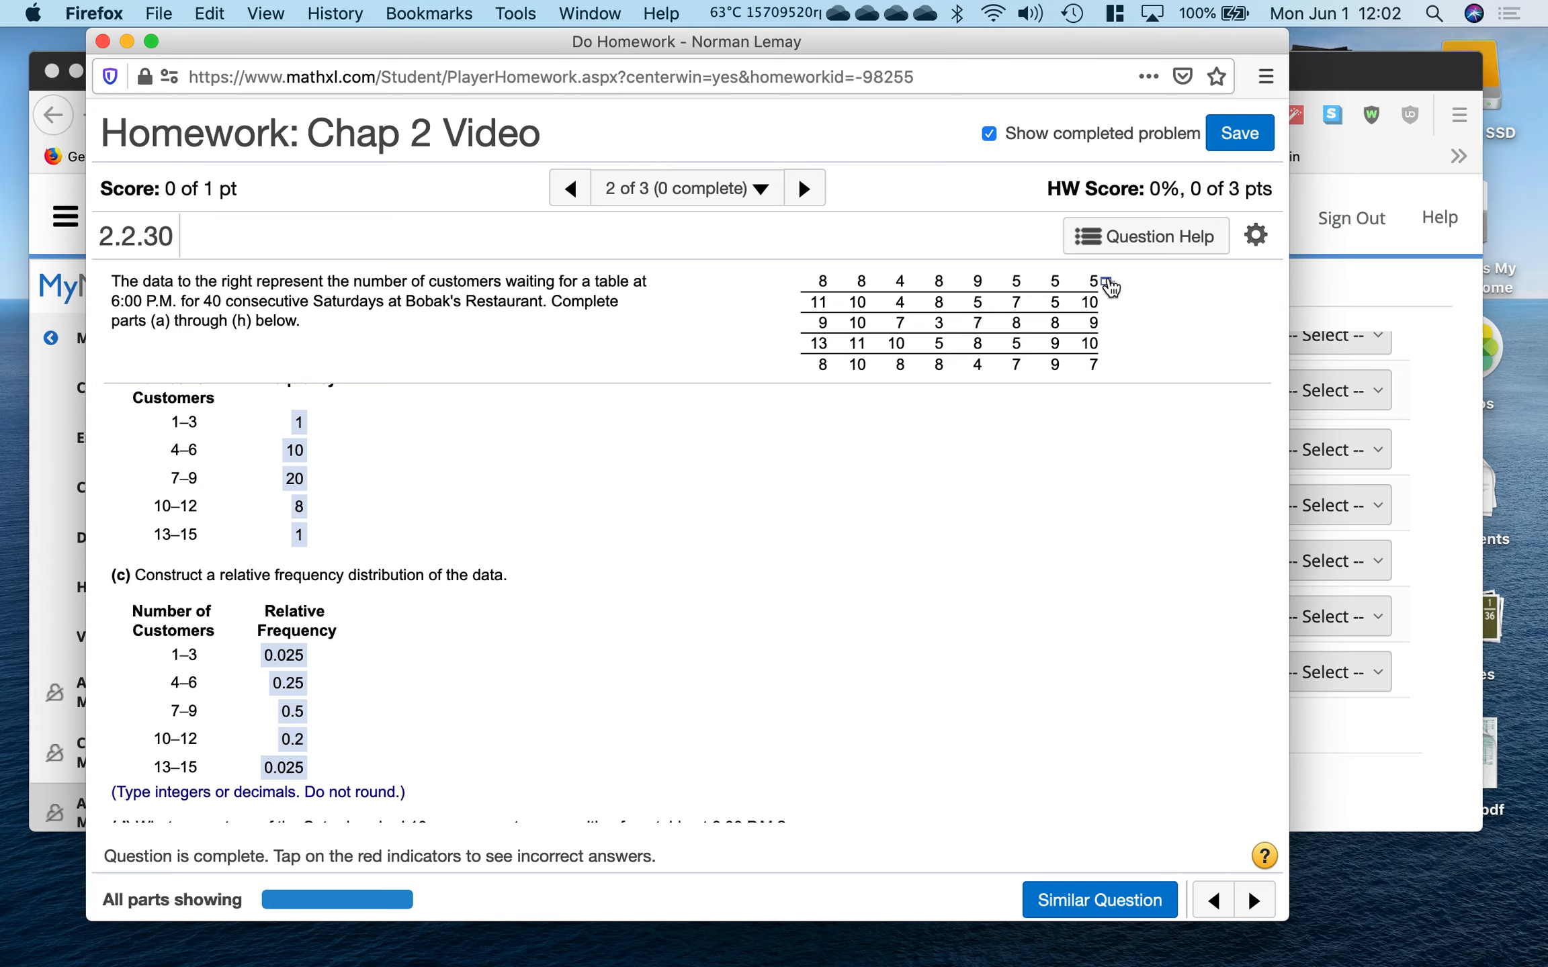
Open the restaurant customer data from question 2.2.30 in StatCrunch.
left_click(1107, 284)
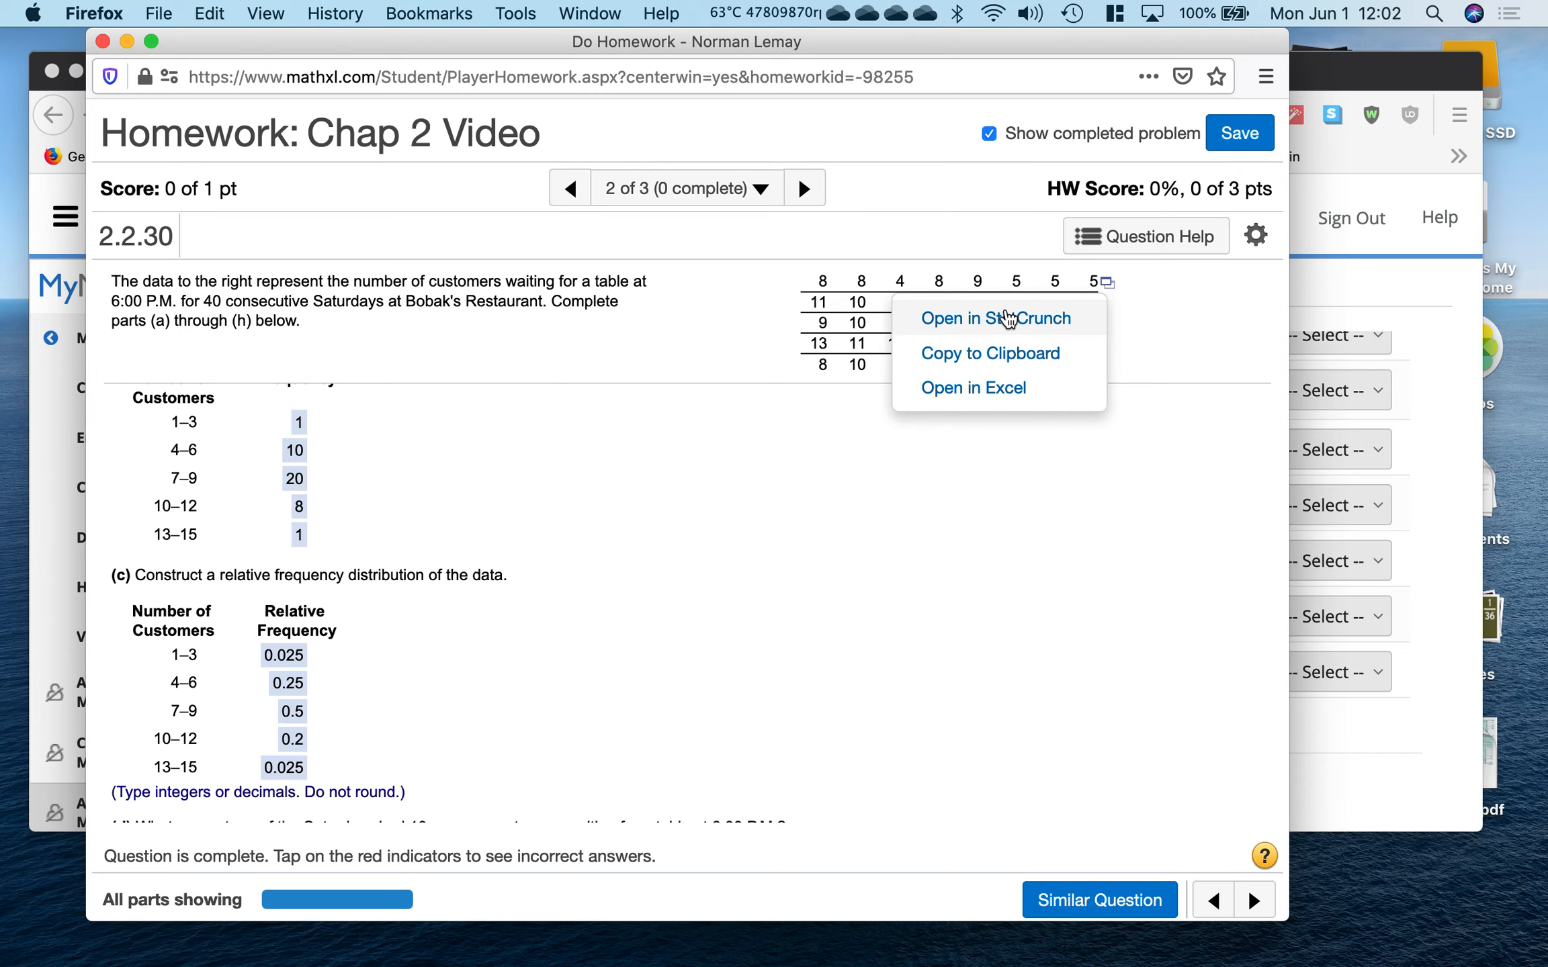
left_click(1007, 316)
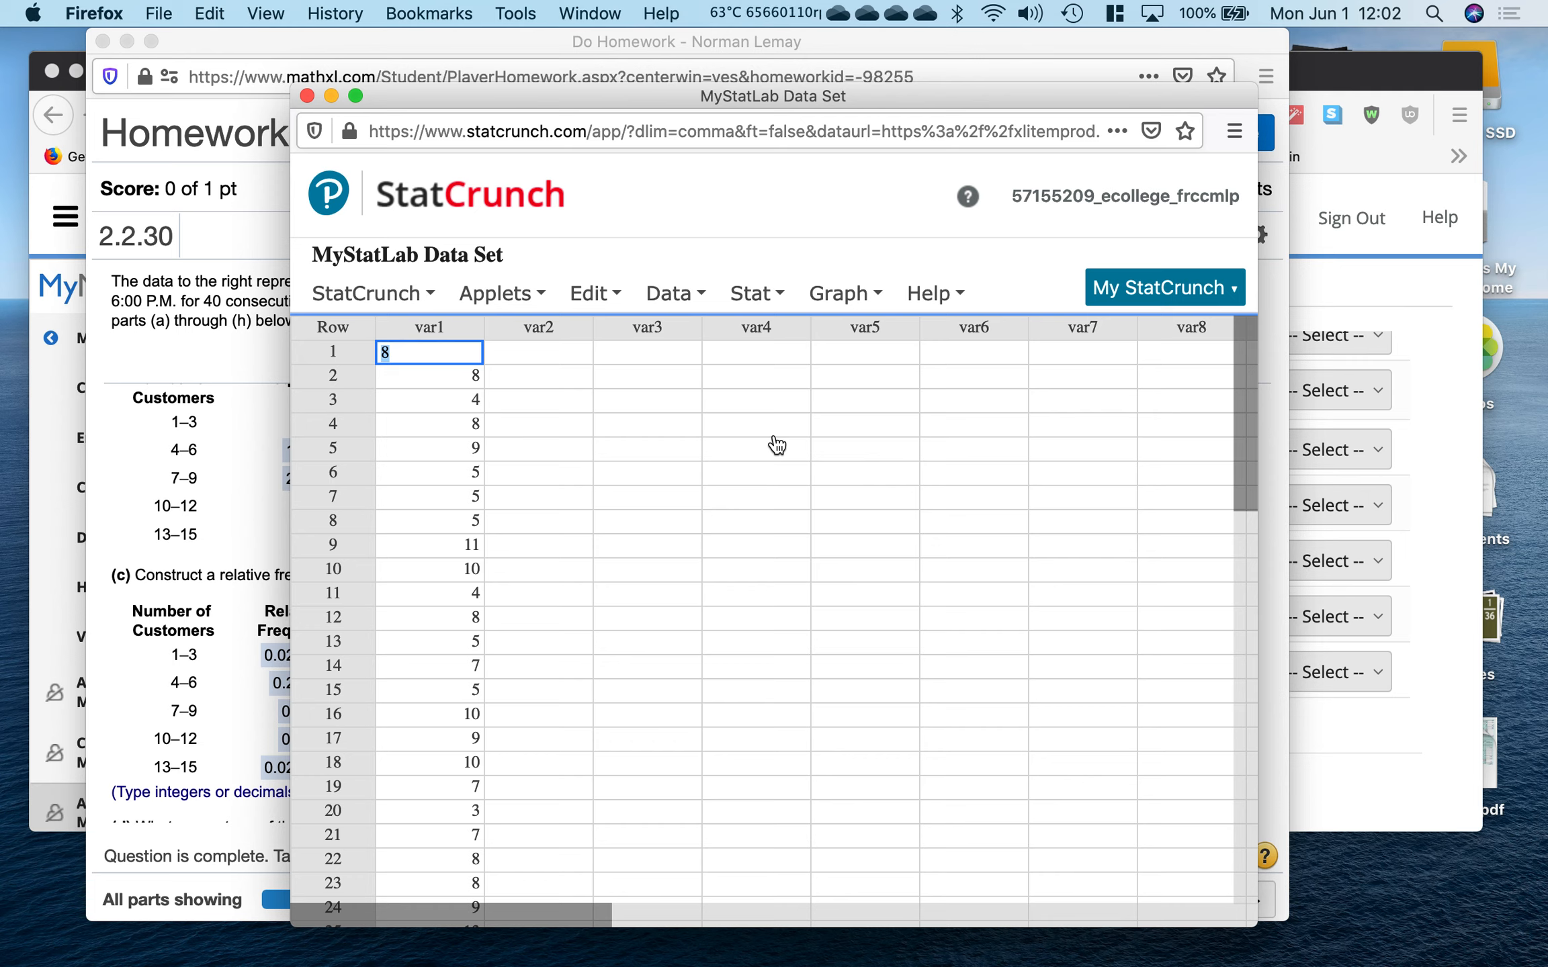
Bin the var1 column into fixed-width bins starting at 1 with a binwidth of 3, and dismiss the result message.
left_click(672, 294)
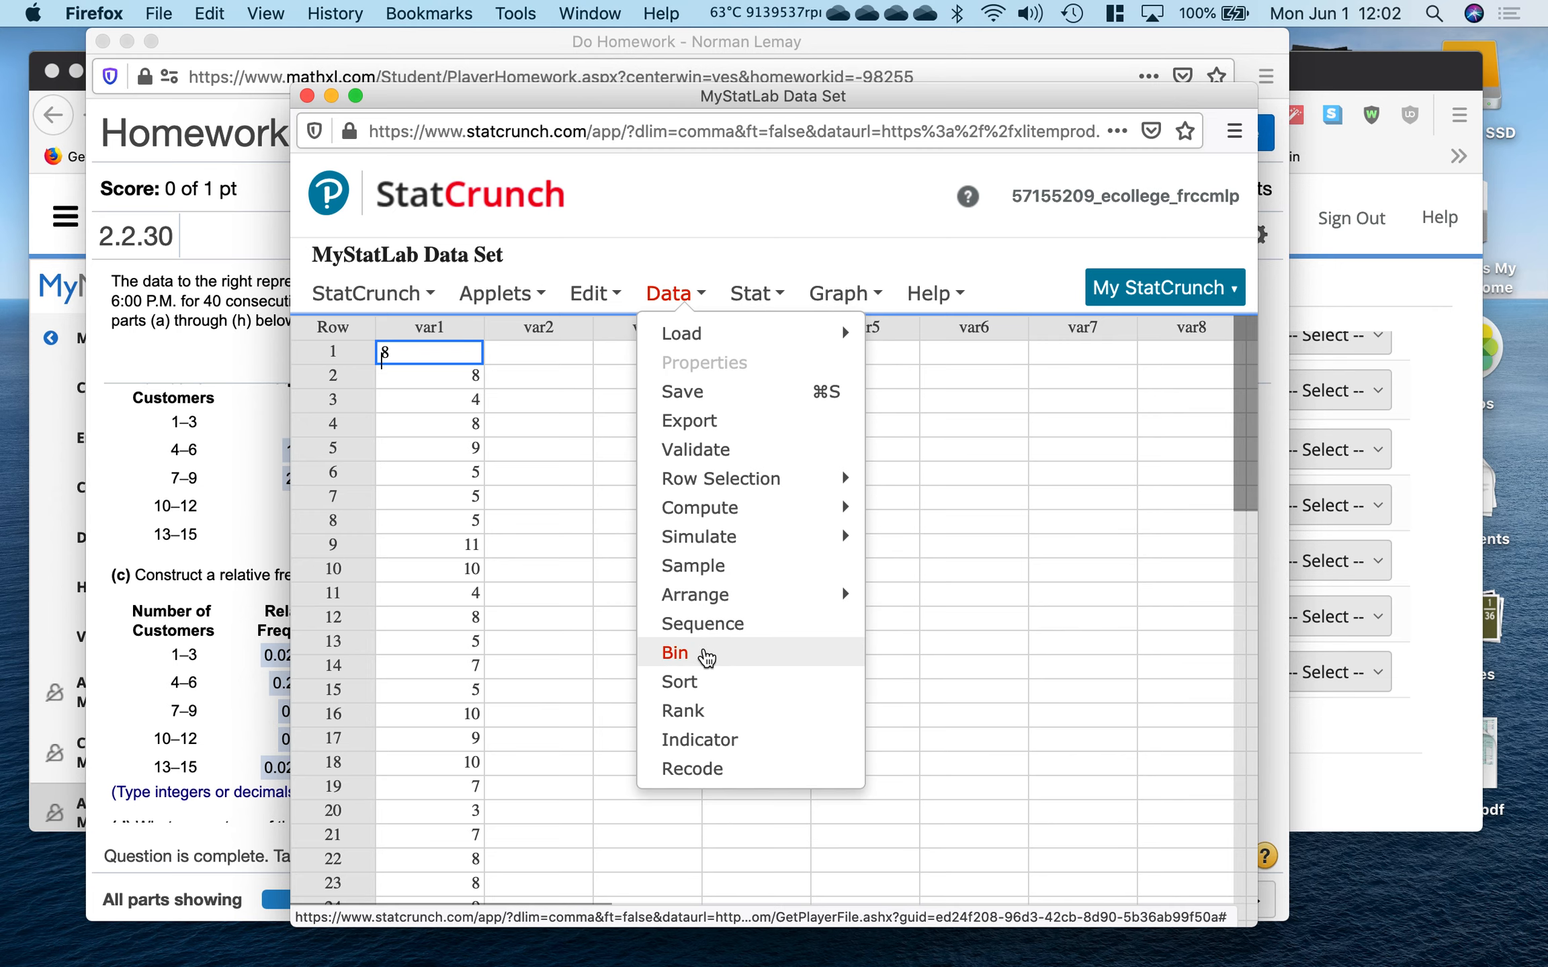
left_click(704, 650)
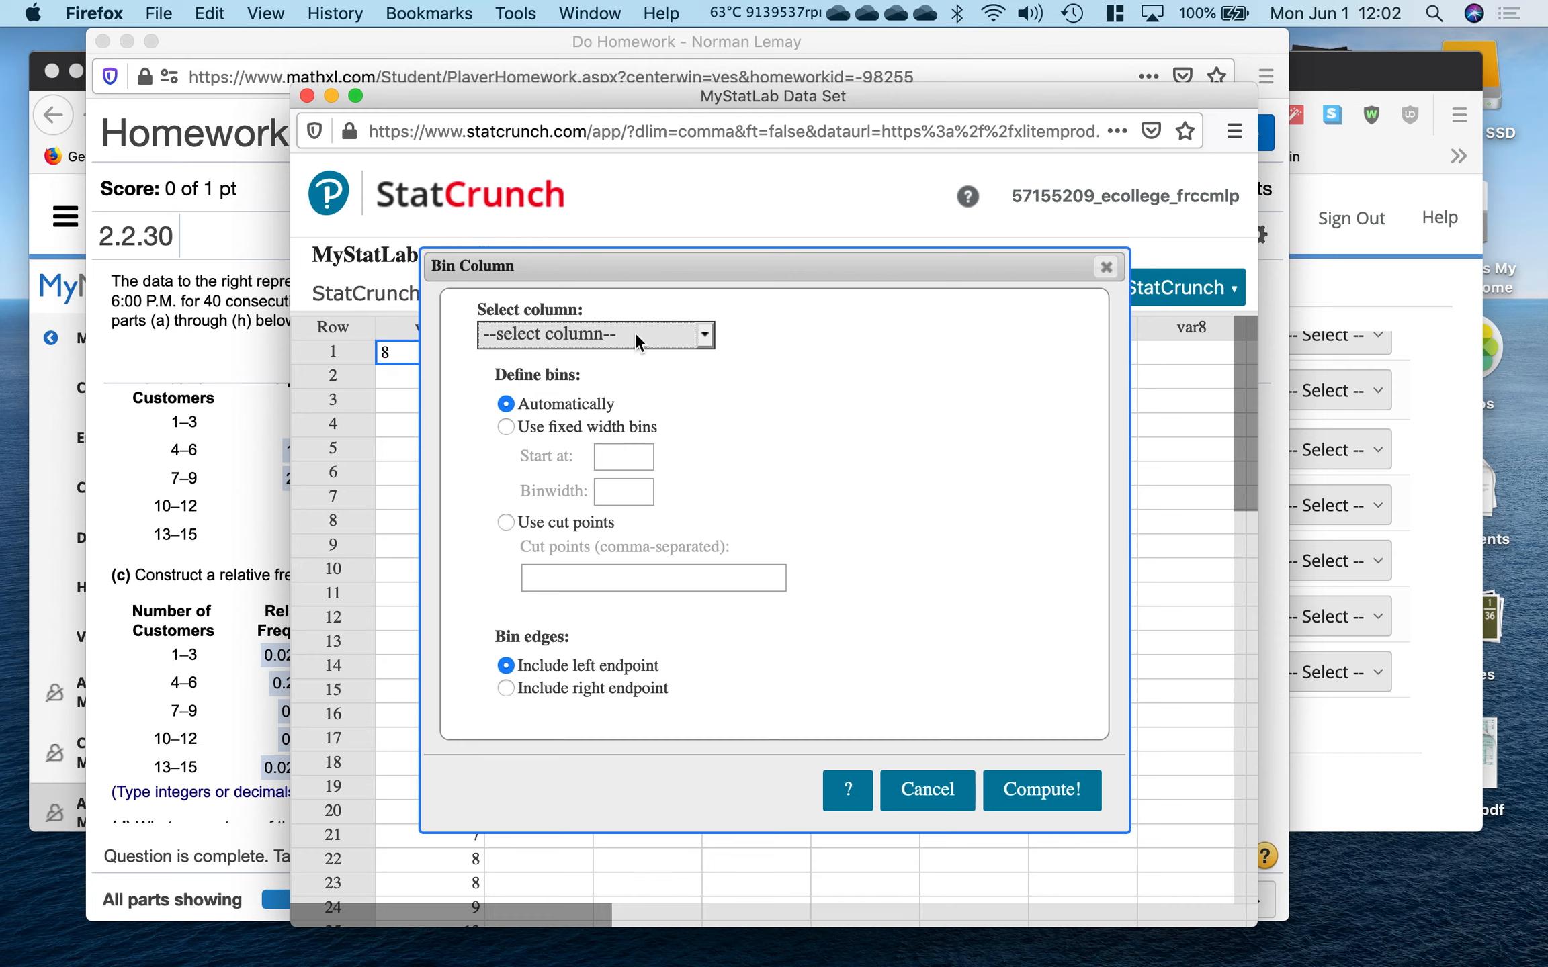
left_click(704, 335)
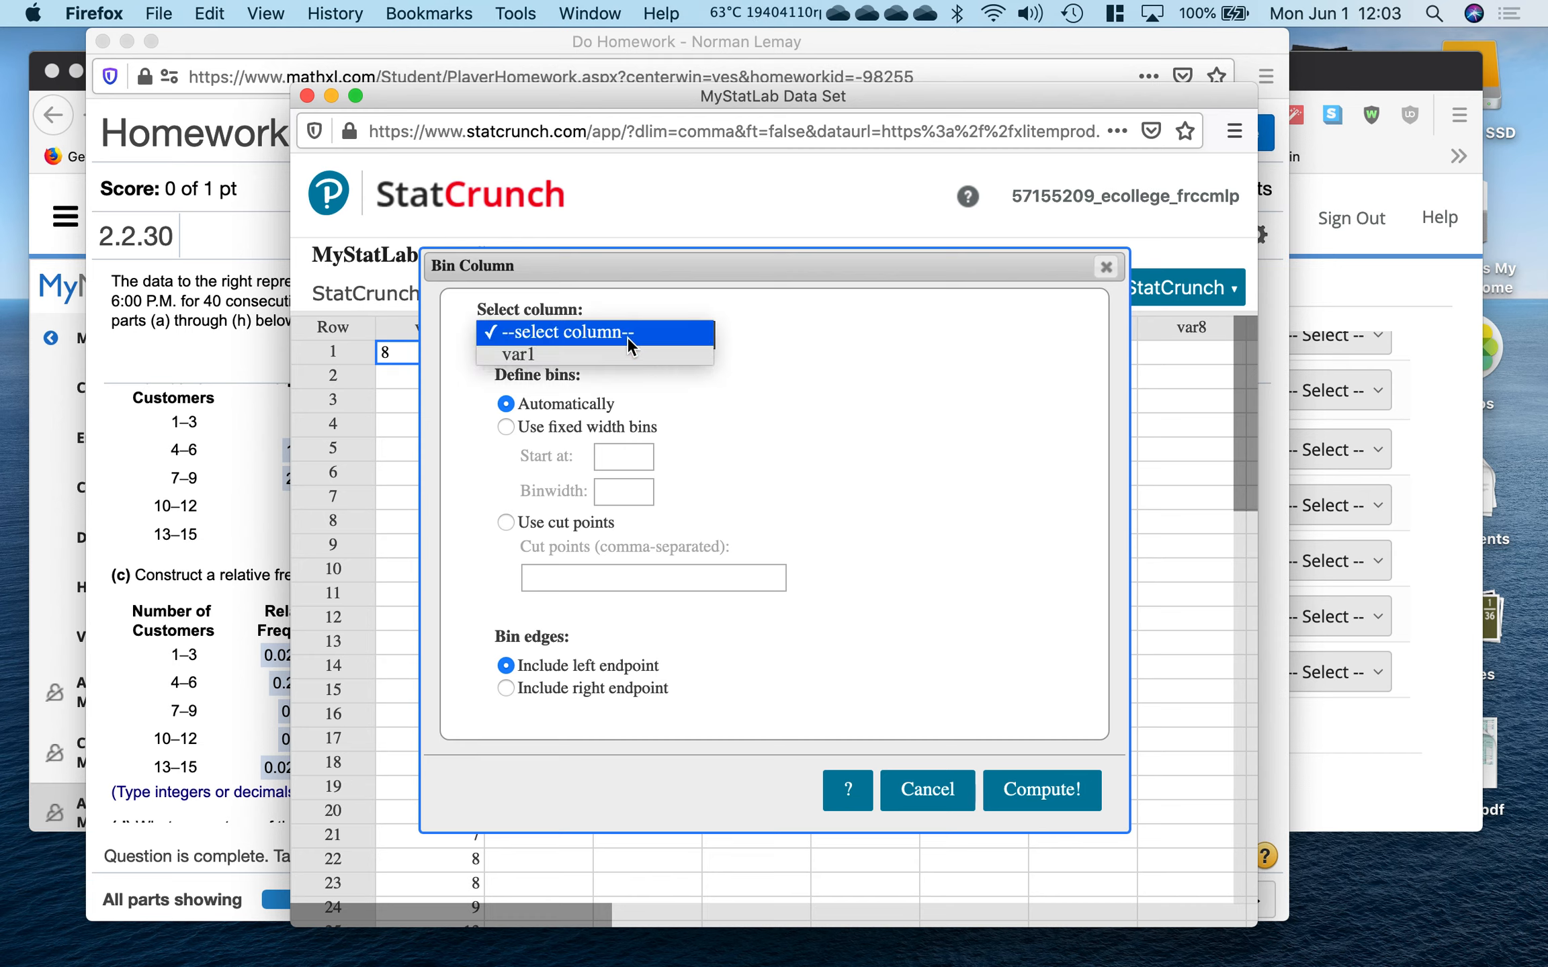
left_click(598, 354)
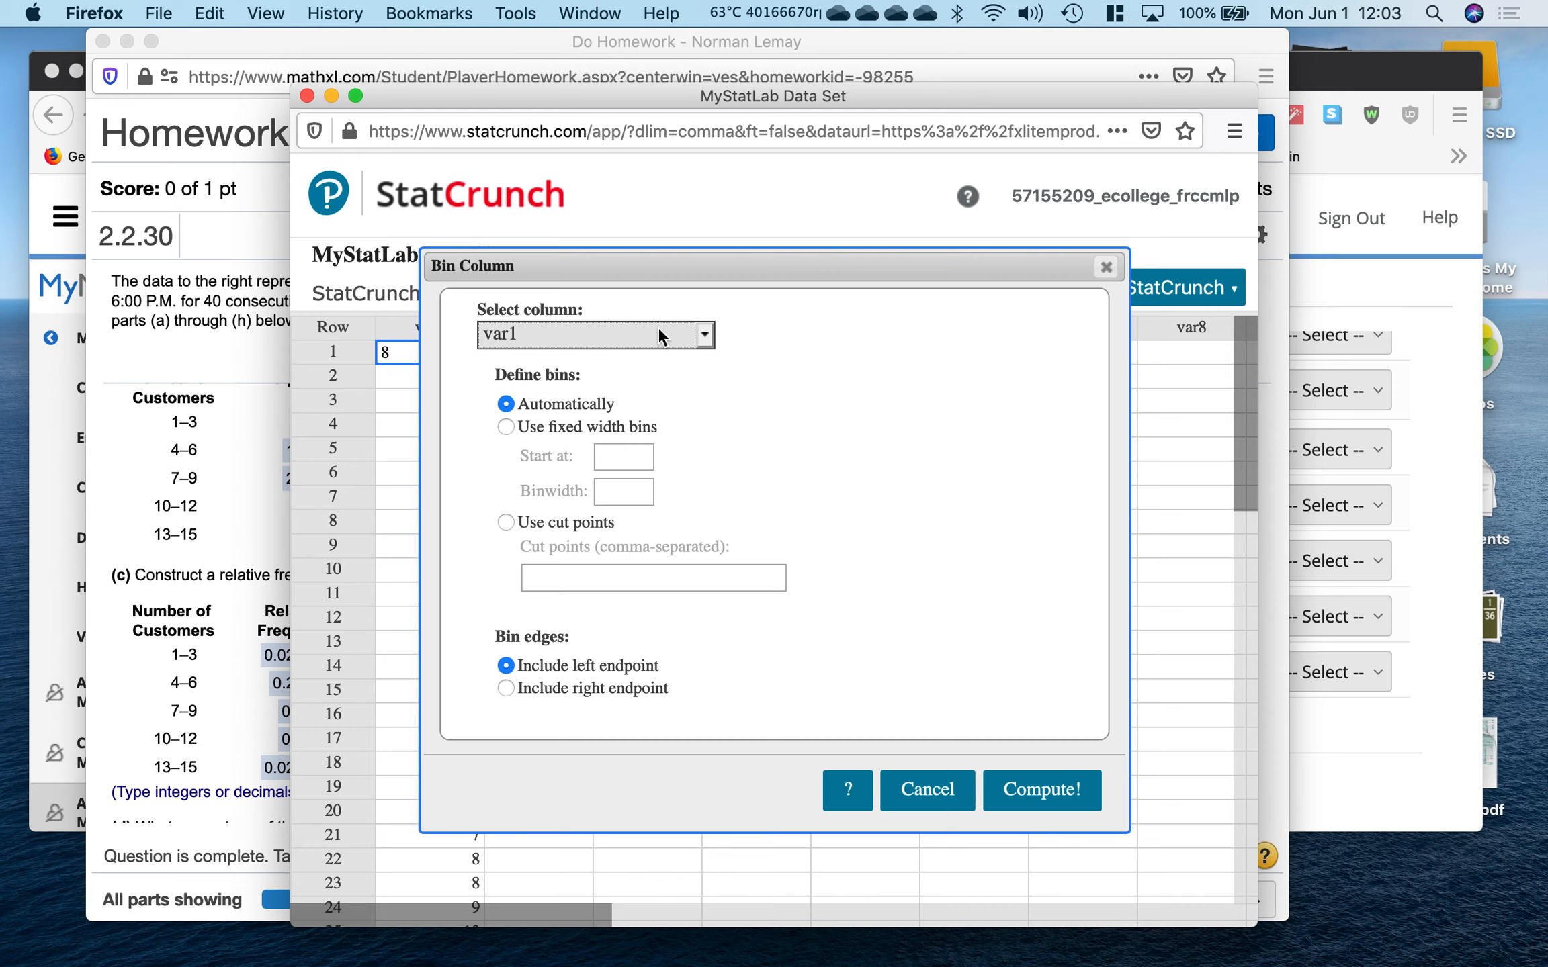
left_click(505, 428)
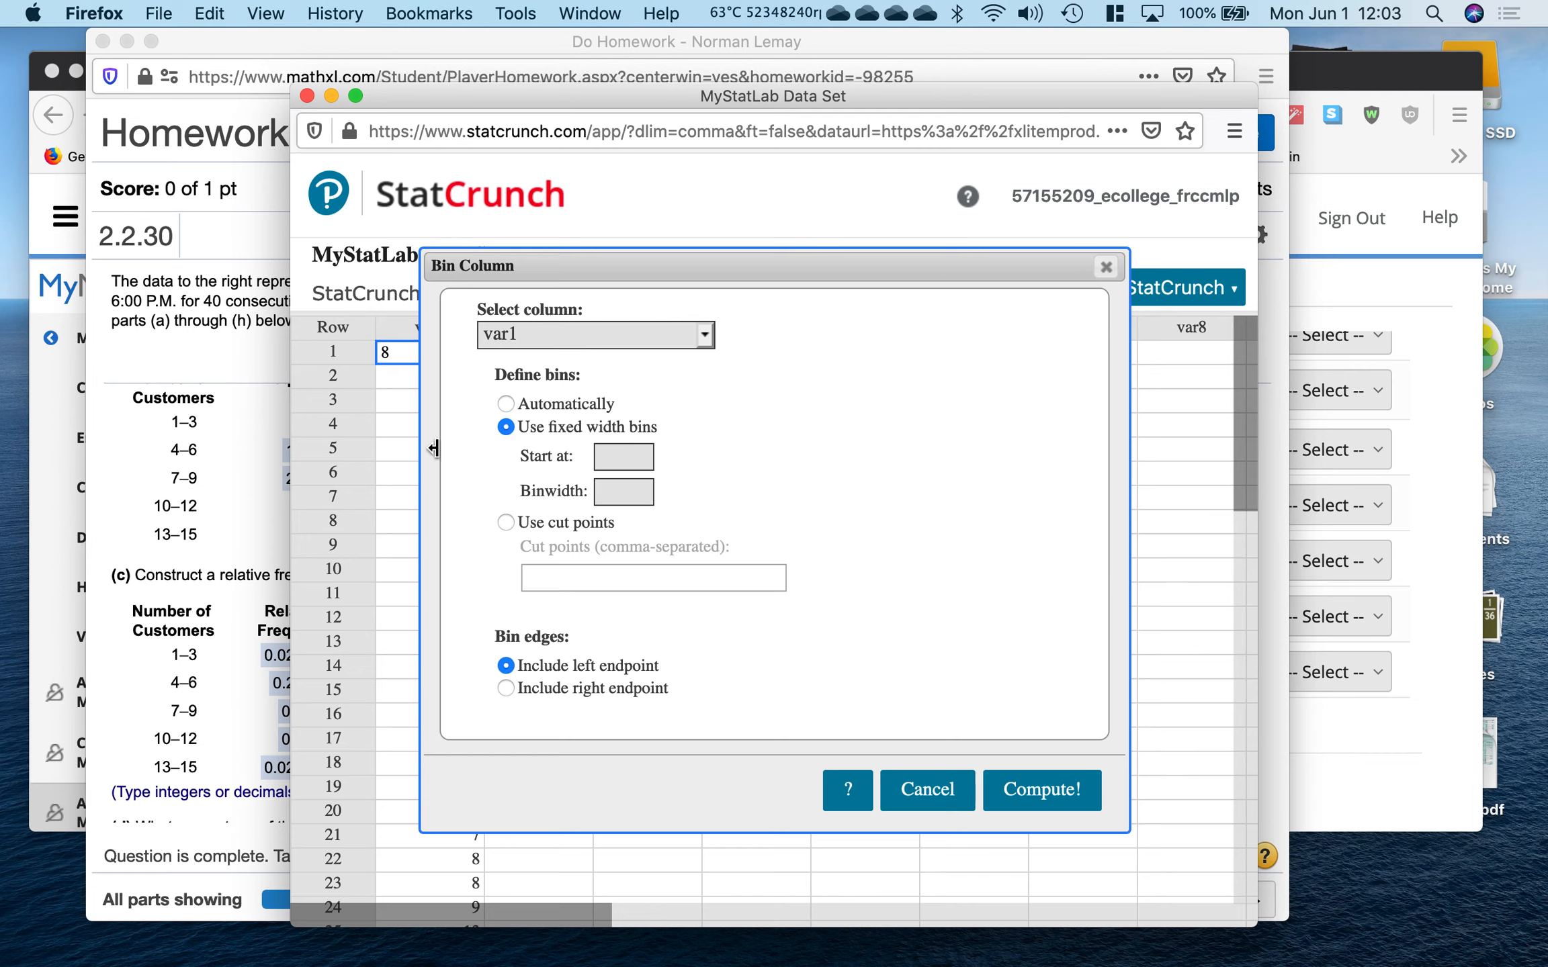
left_click(630, 452)
type("1")
left_click(638, 494)
type("3")
left_click(1085, 803)
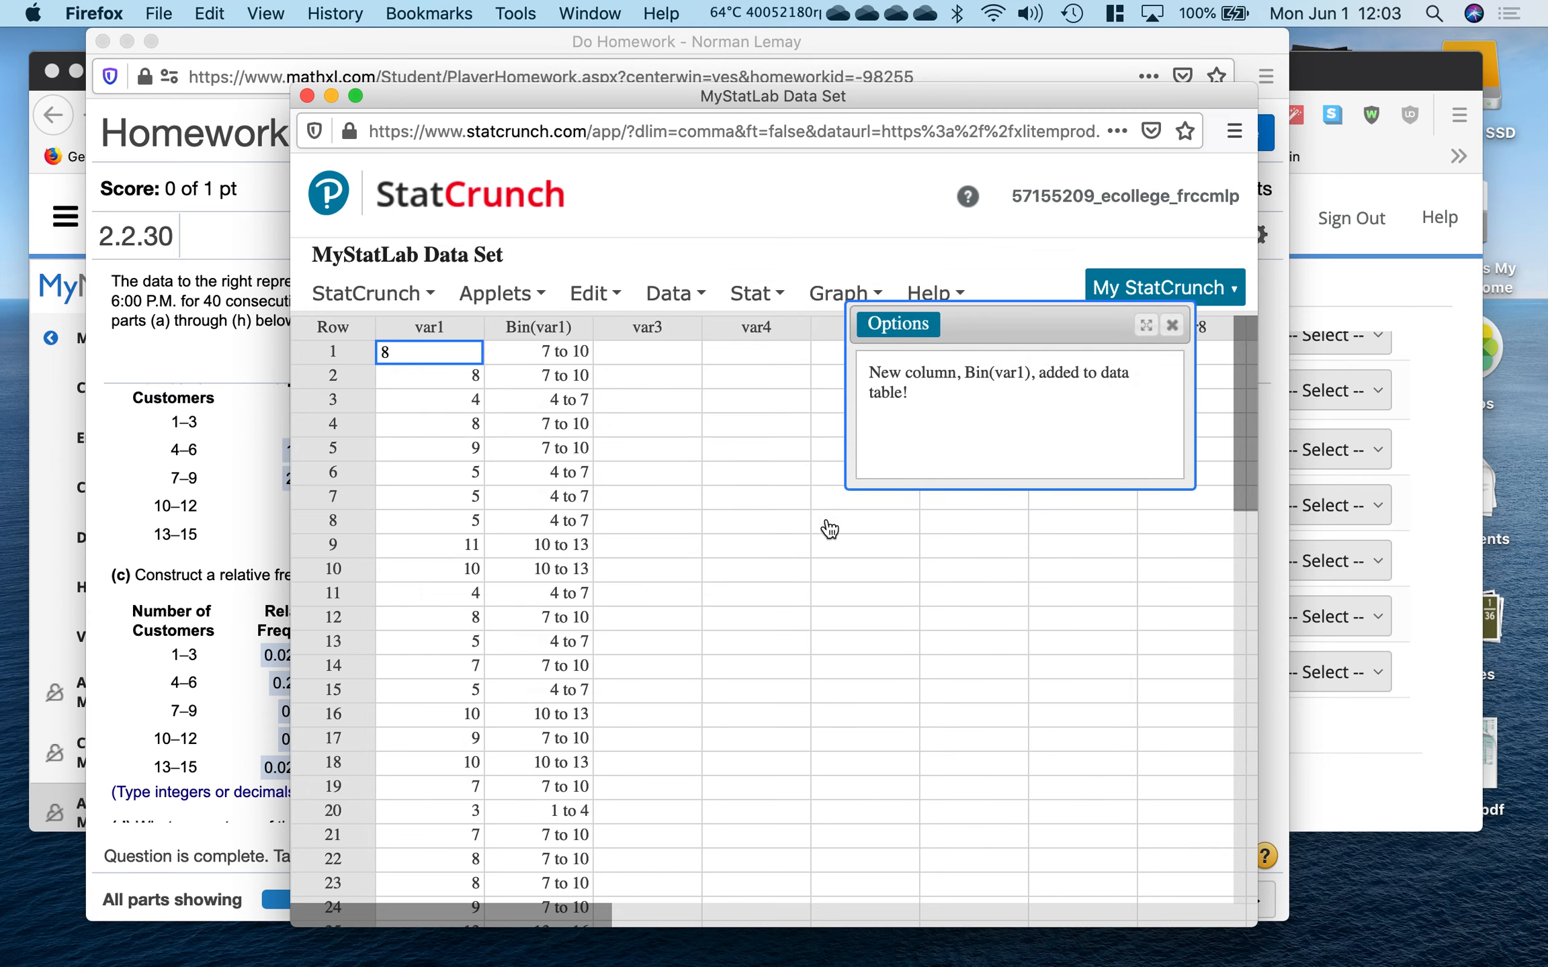
left_click(1174, 329)
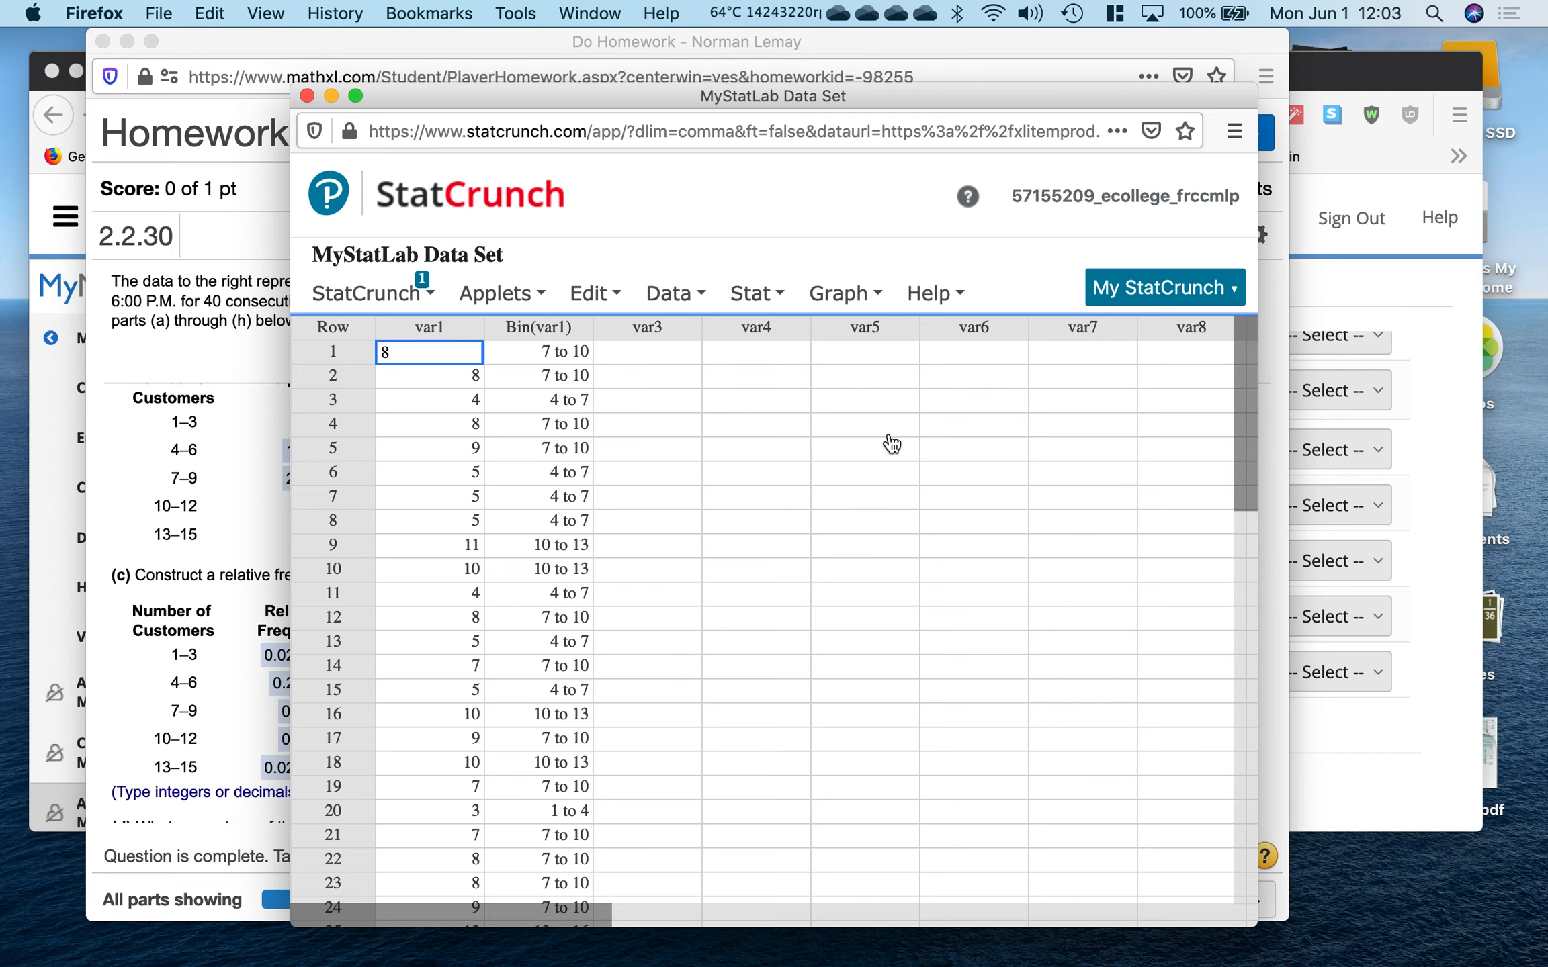
Compute a frequency table for Bin(var1) with frequency, relative frequency and cumulative frequency.
left_click(766, 296)
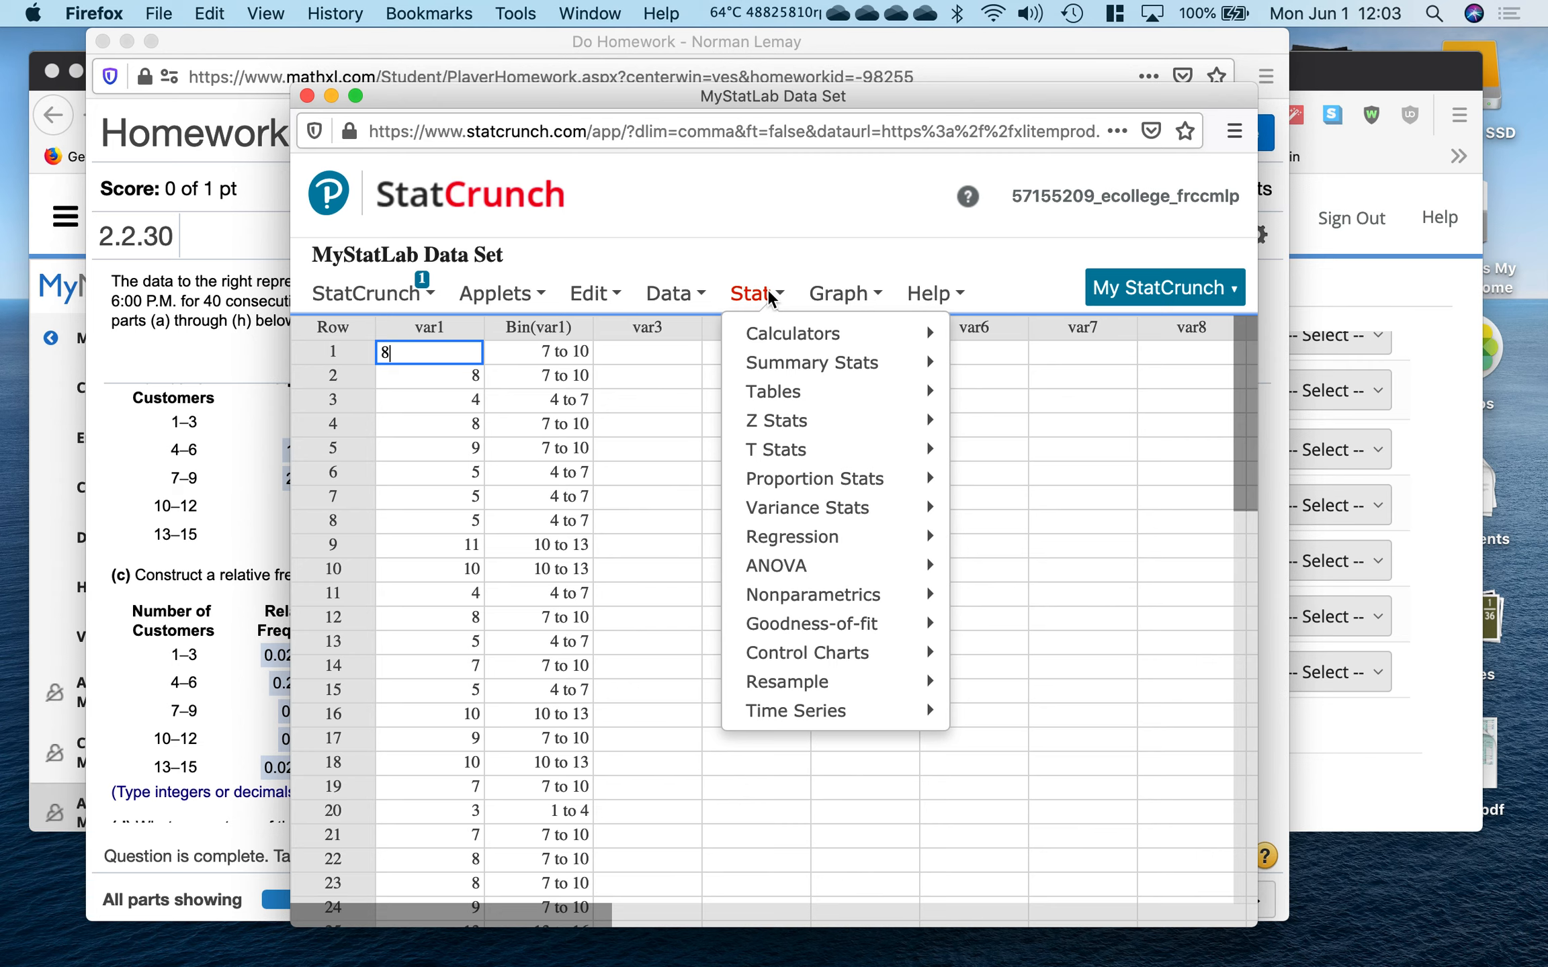
mouse_move(782, 393)
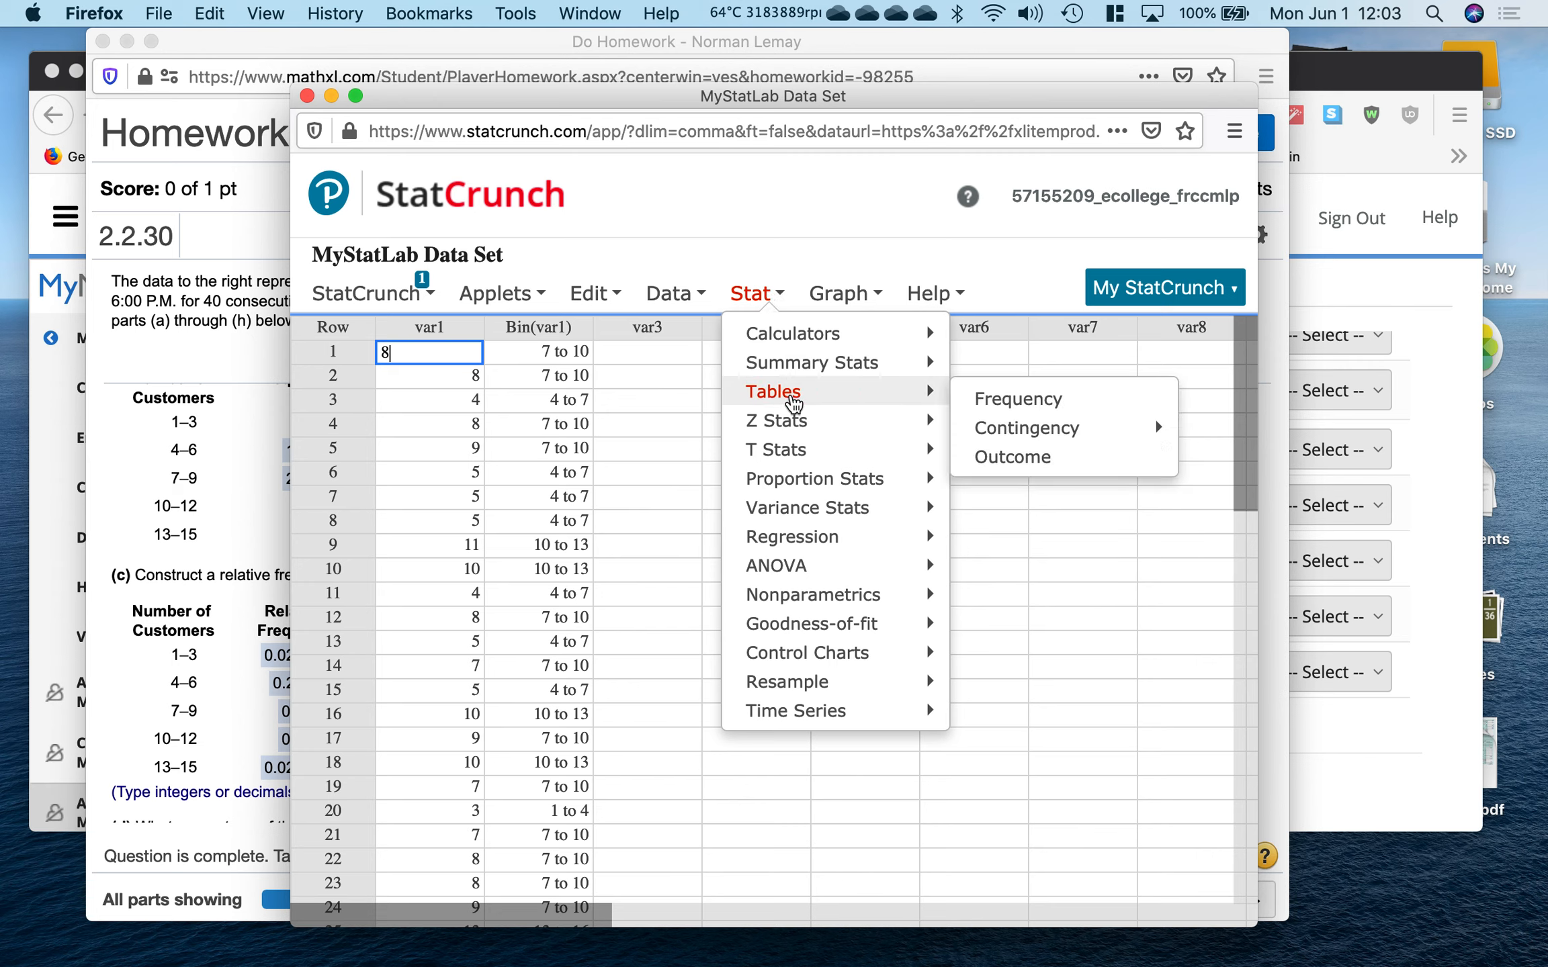
left_click(1093, 398)
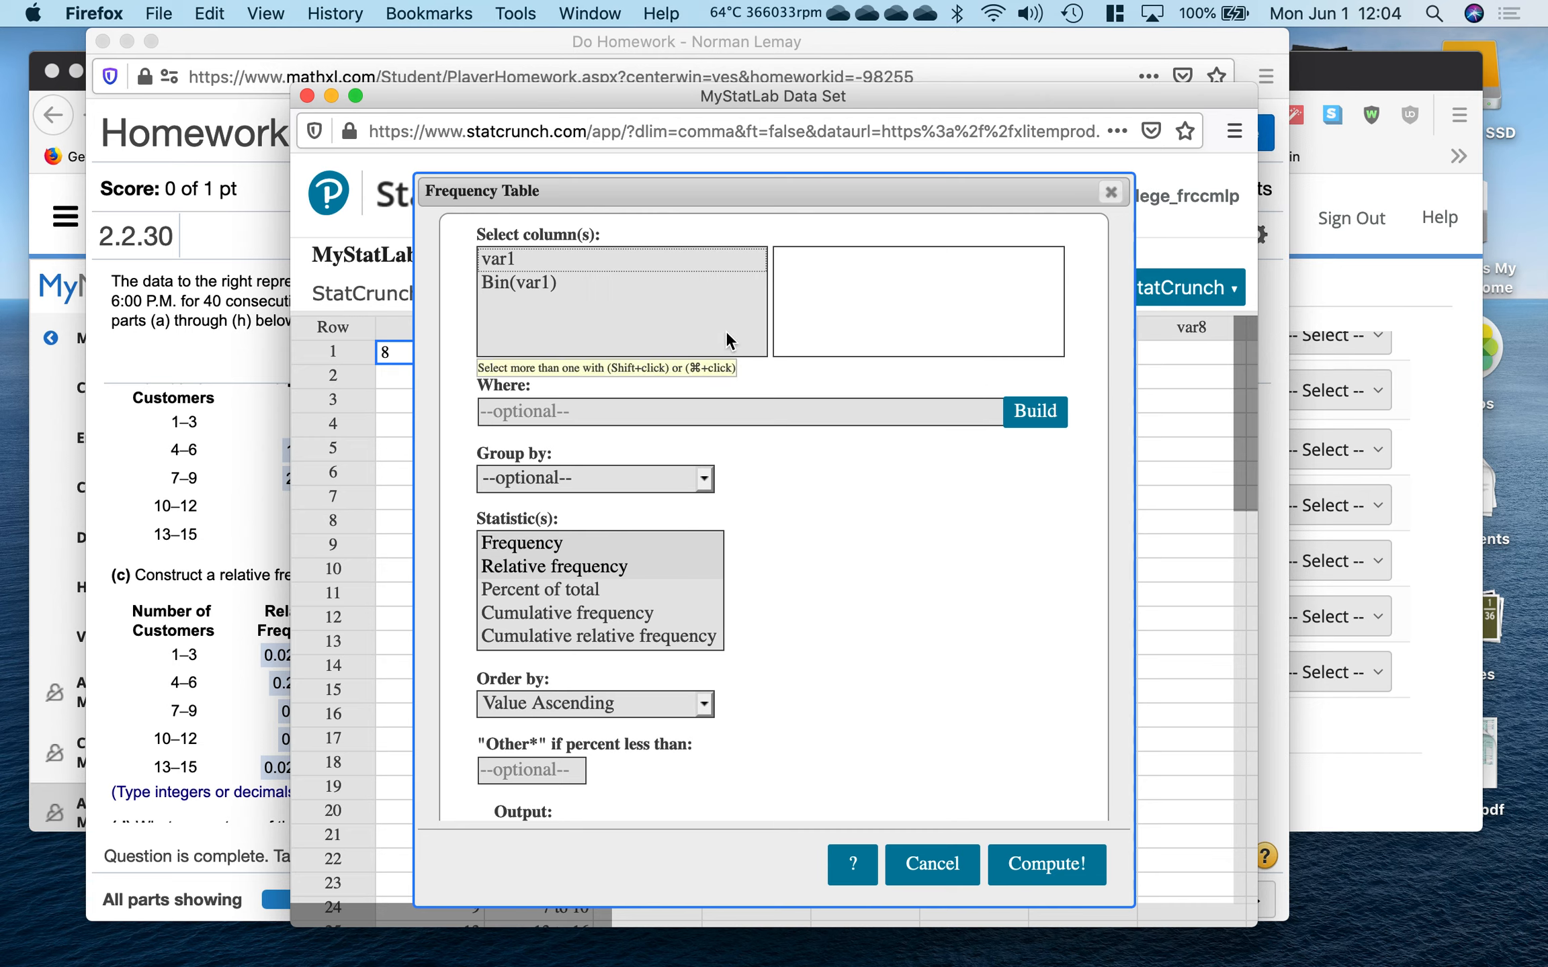
left_click(552, 282)
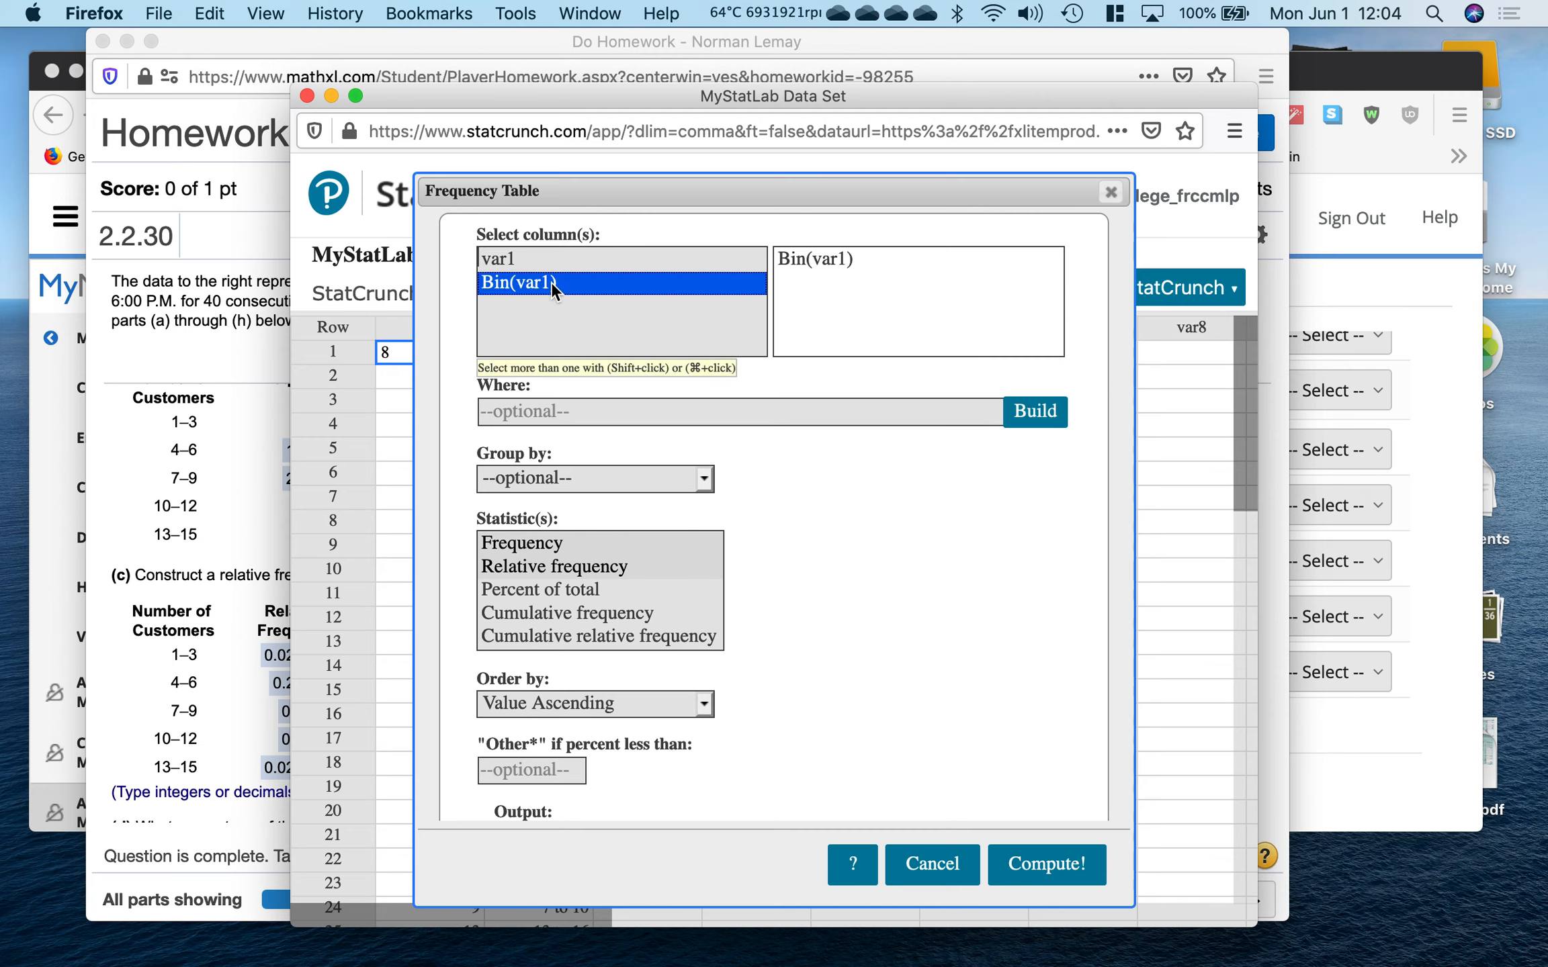
left_click(568, 543)
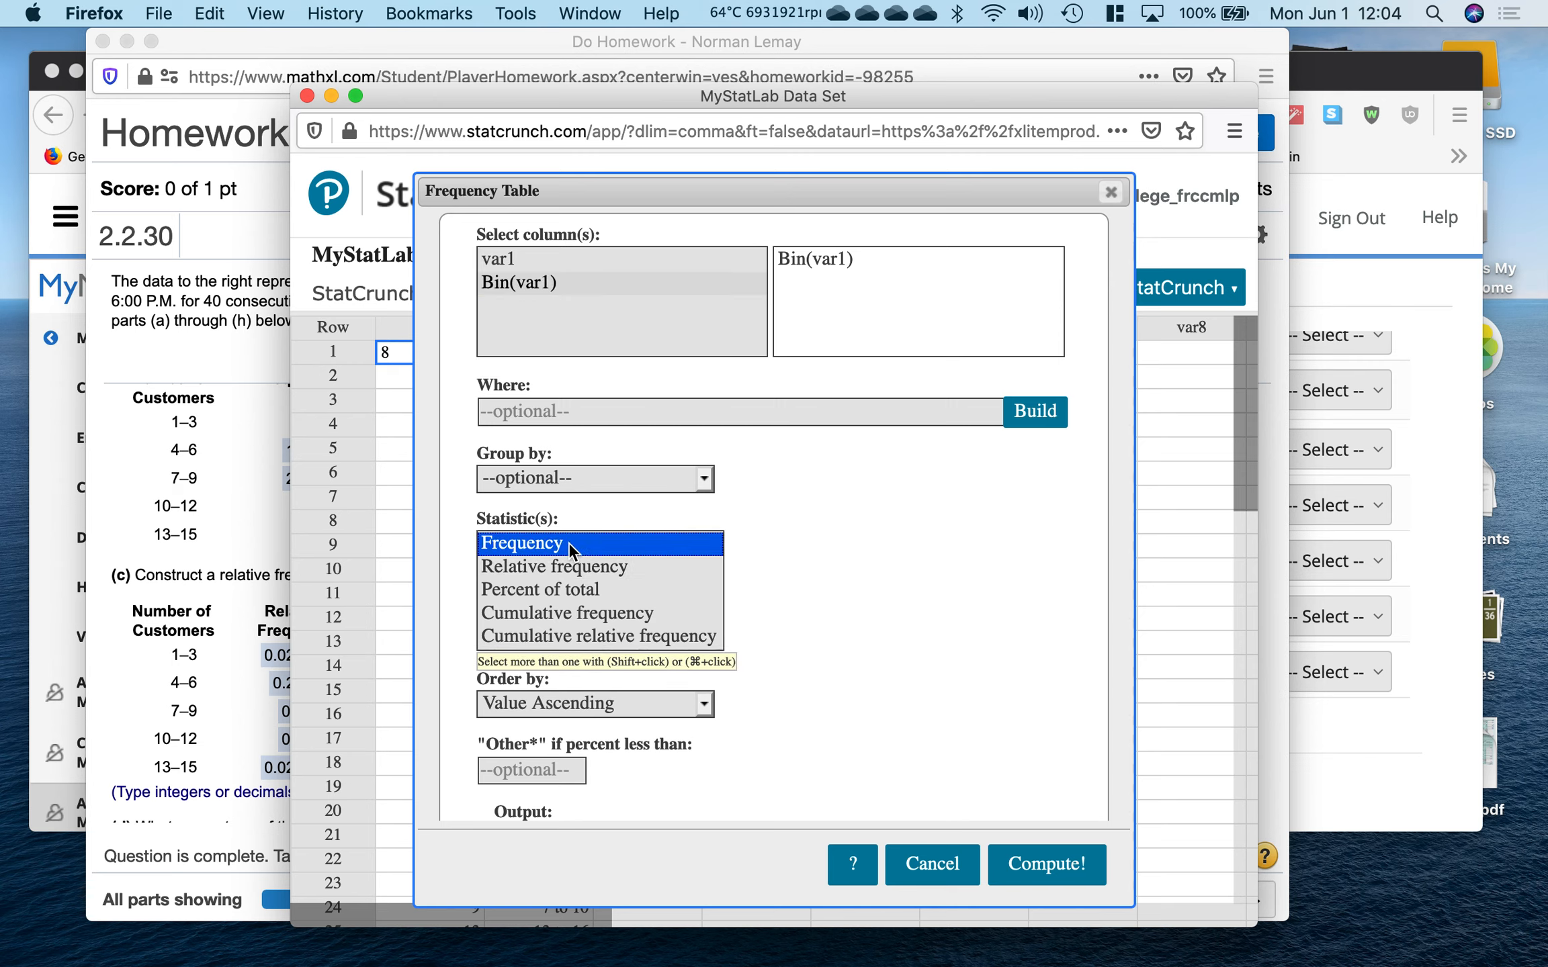
left_click(577, 570, "super")
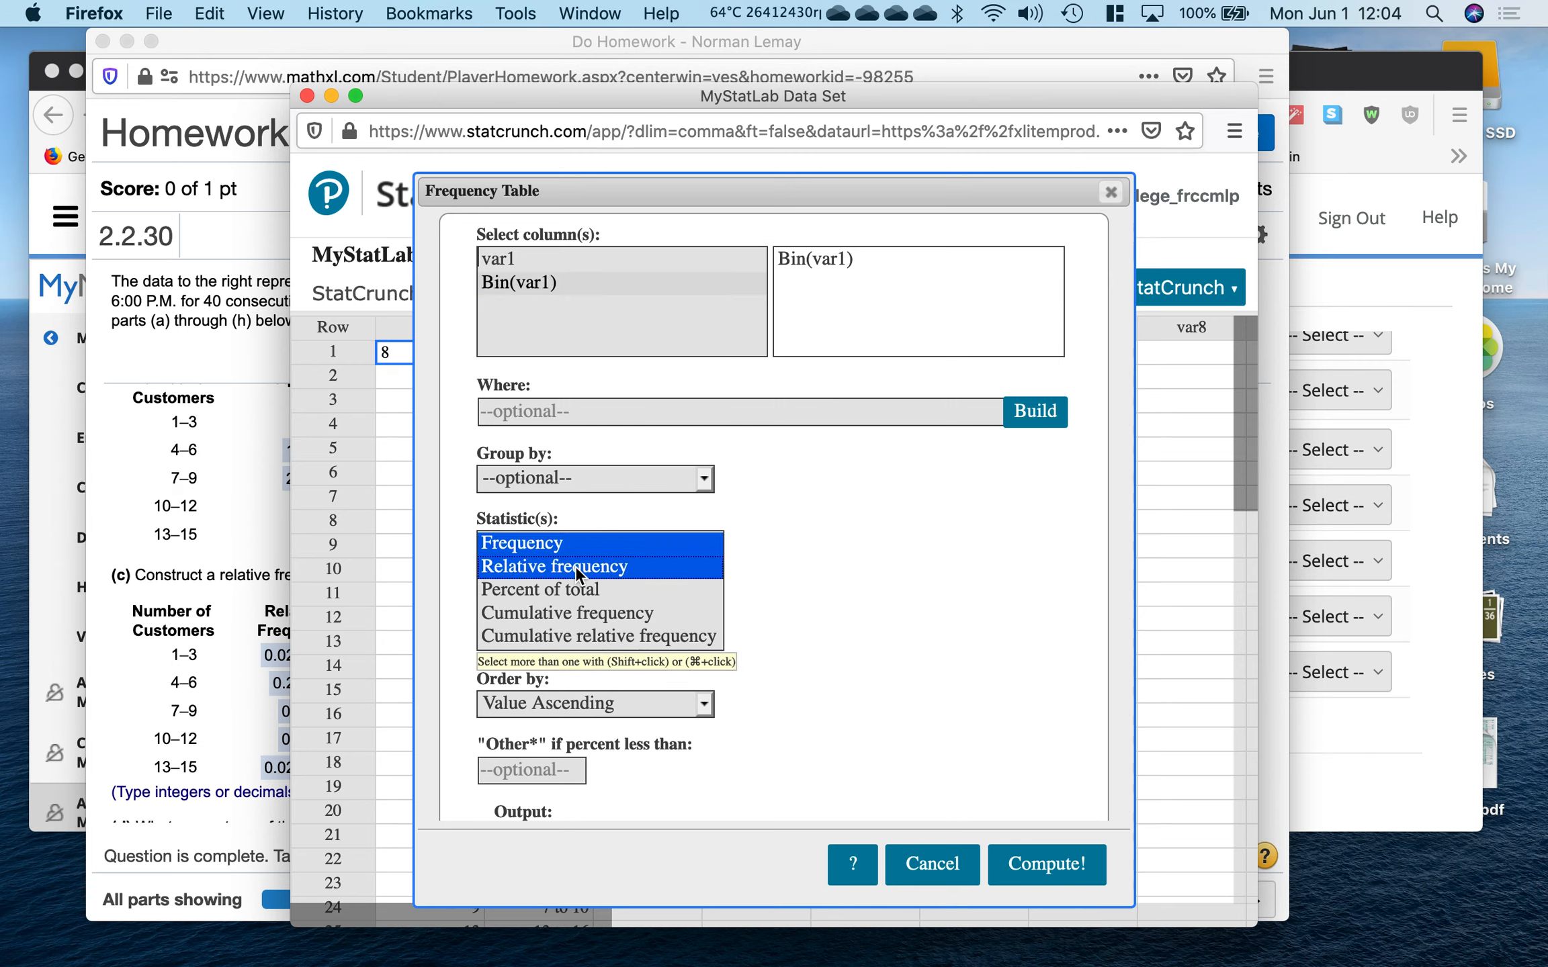
left_click(594, 620, "super")
scroll(934, 602, "down", 2)
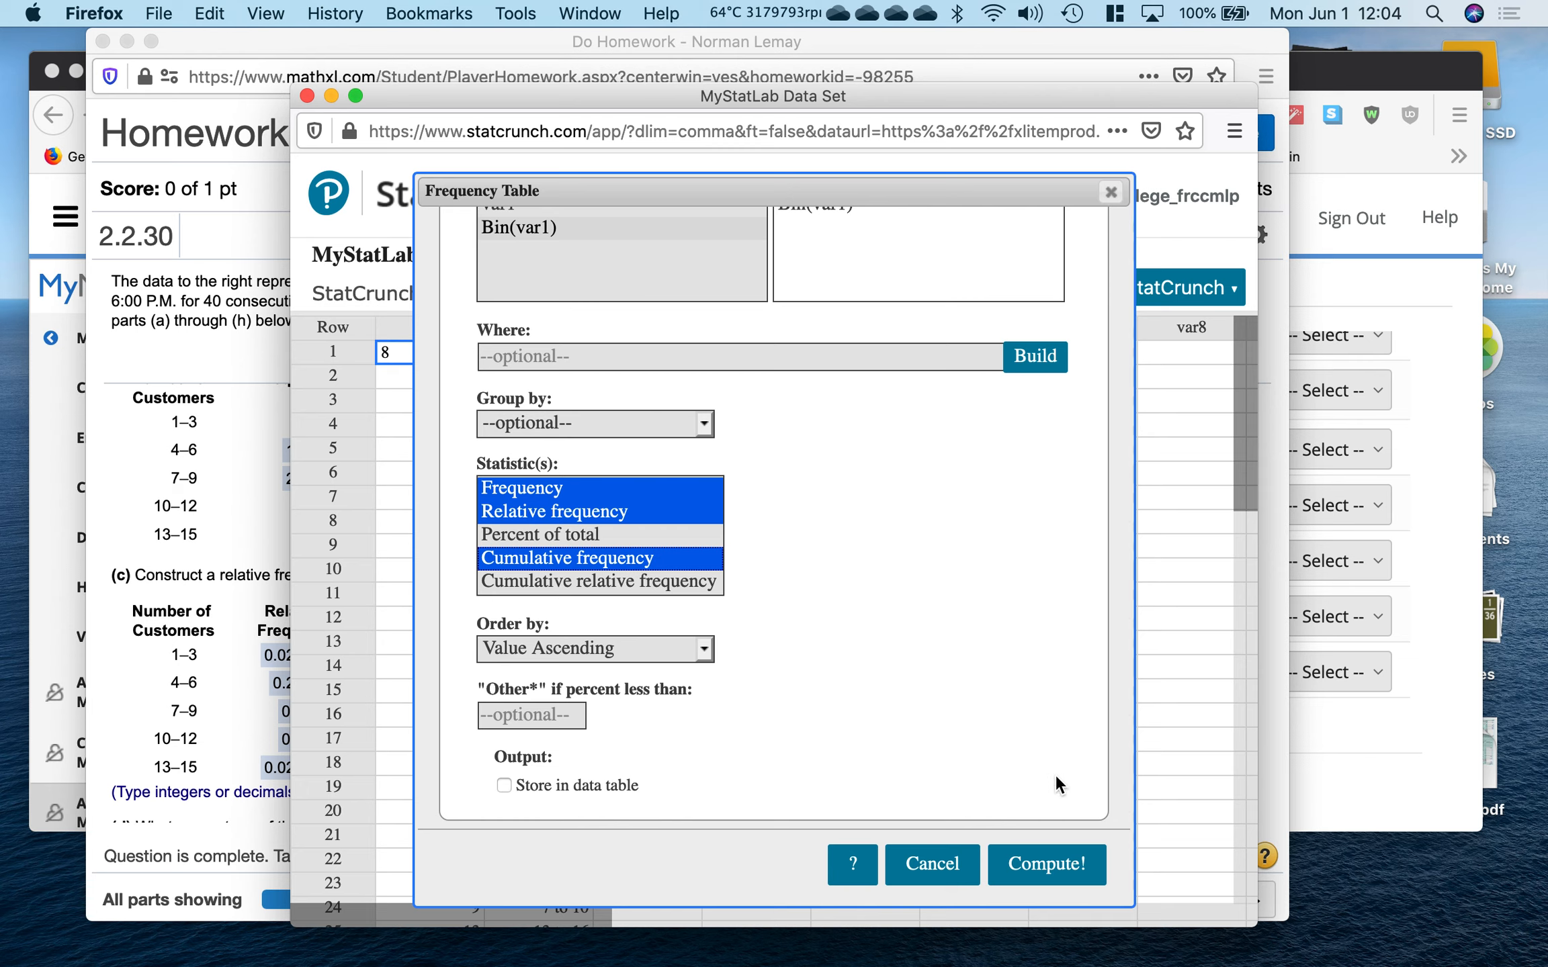
left_click(1074, 876)
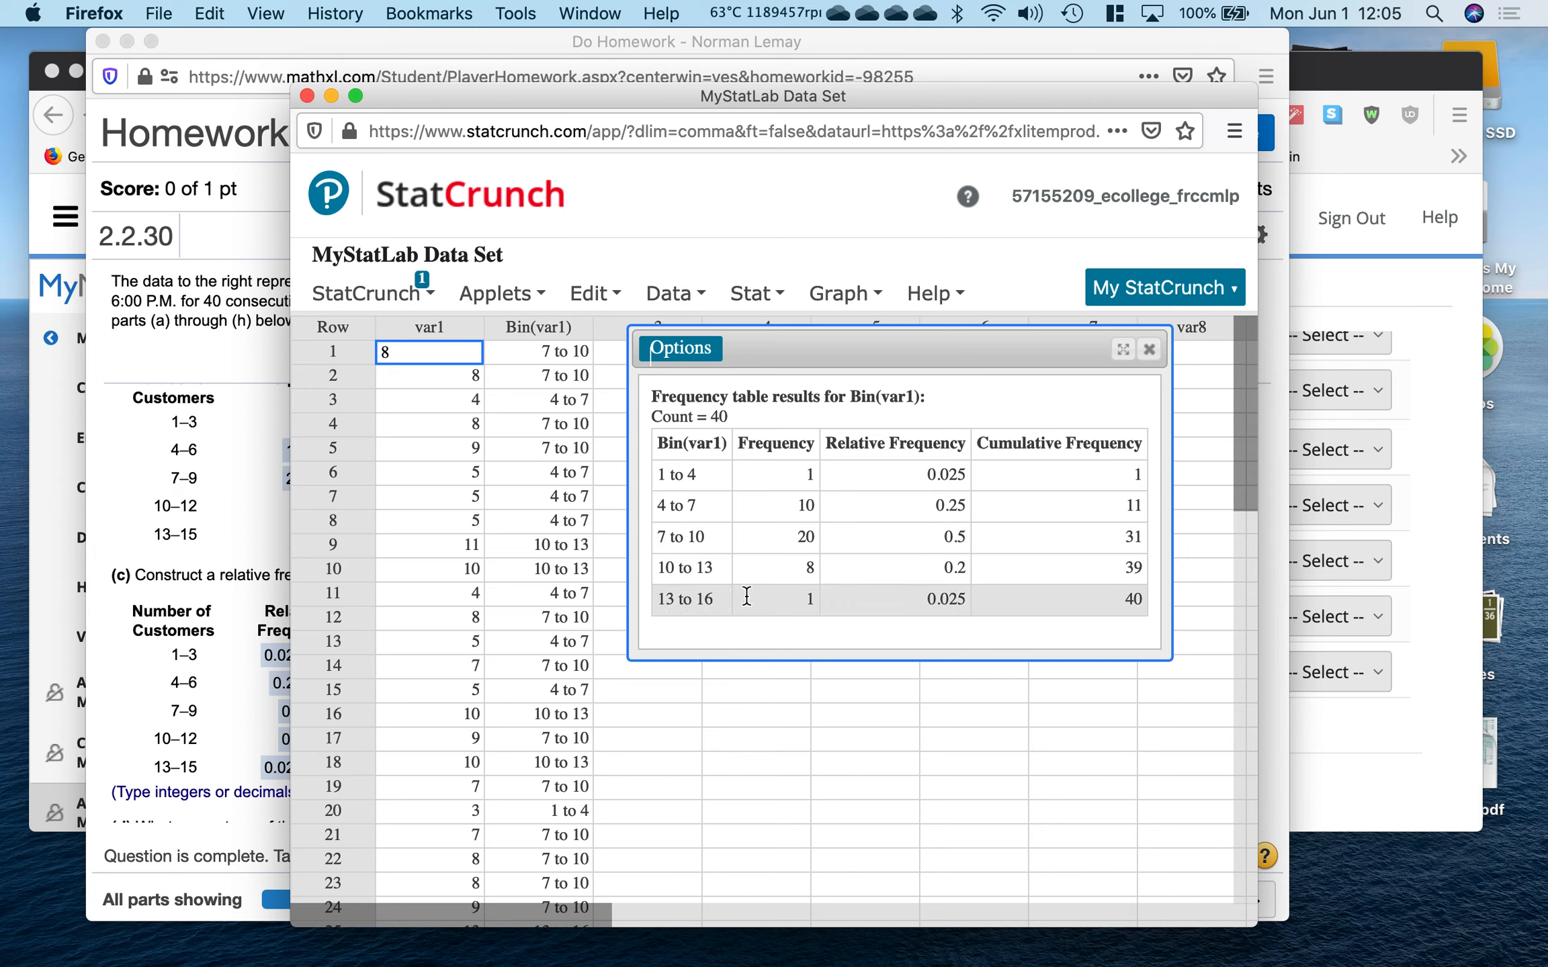
Copy the whole frequency table result and paste it below the bar chart in the Word document Document4.
left_click(936, 506)
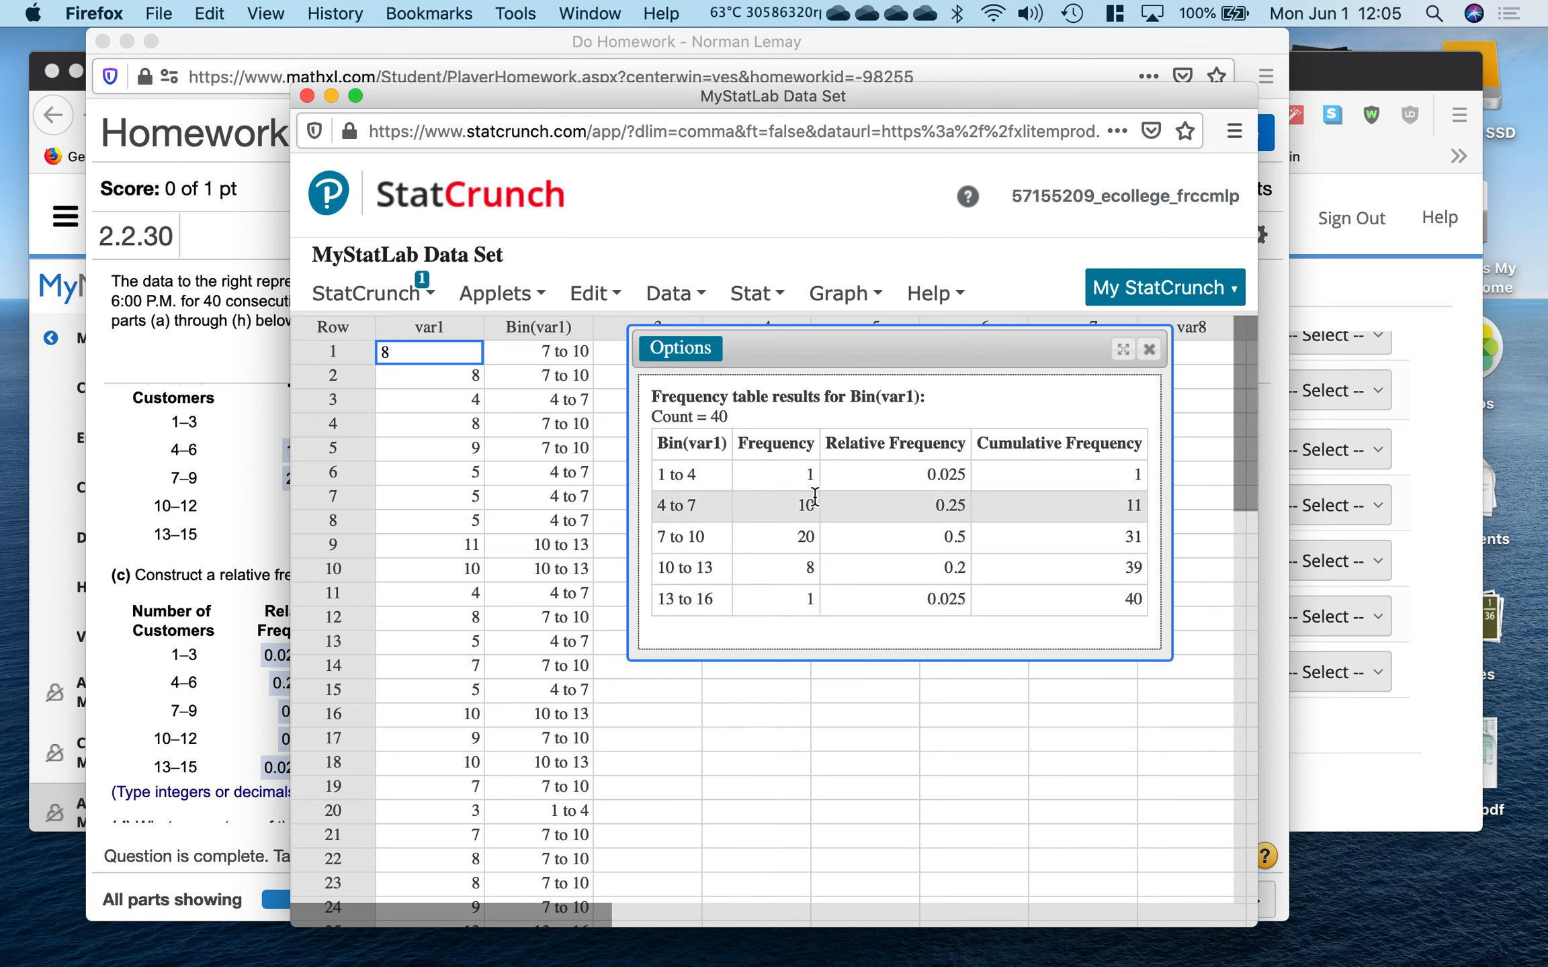
key("super+a")
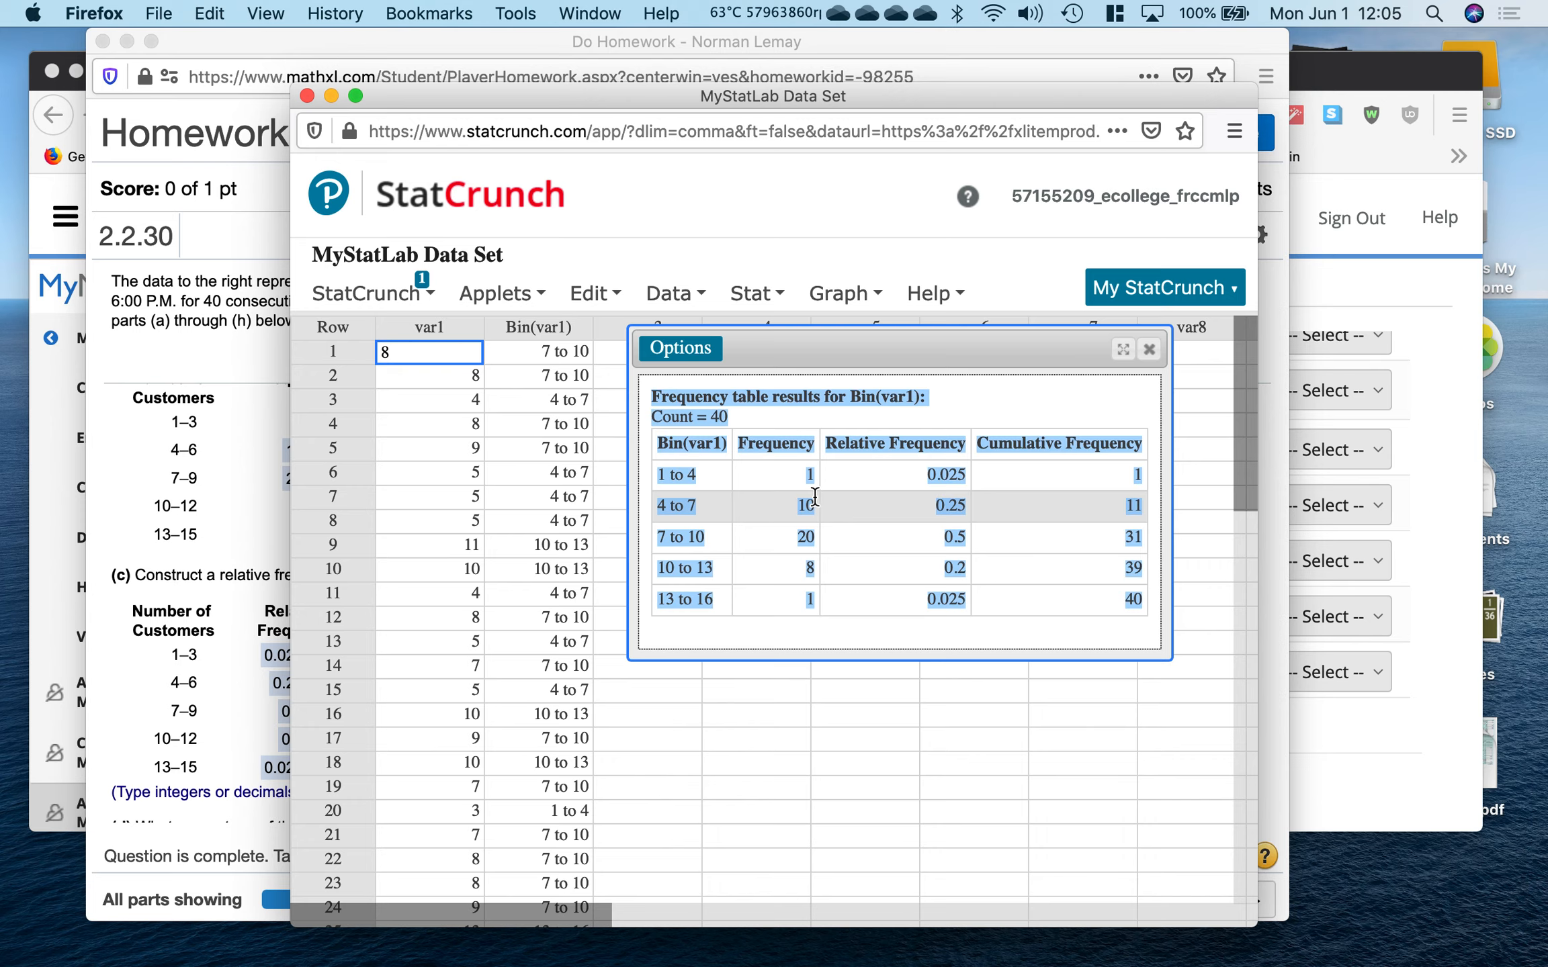
key("super+c")
key("ctrl+Up")
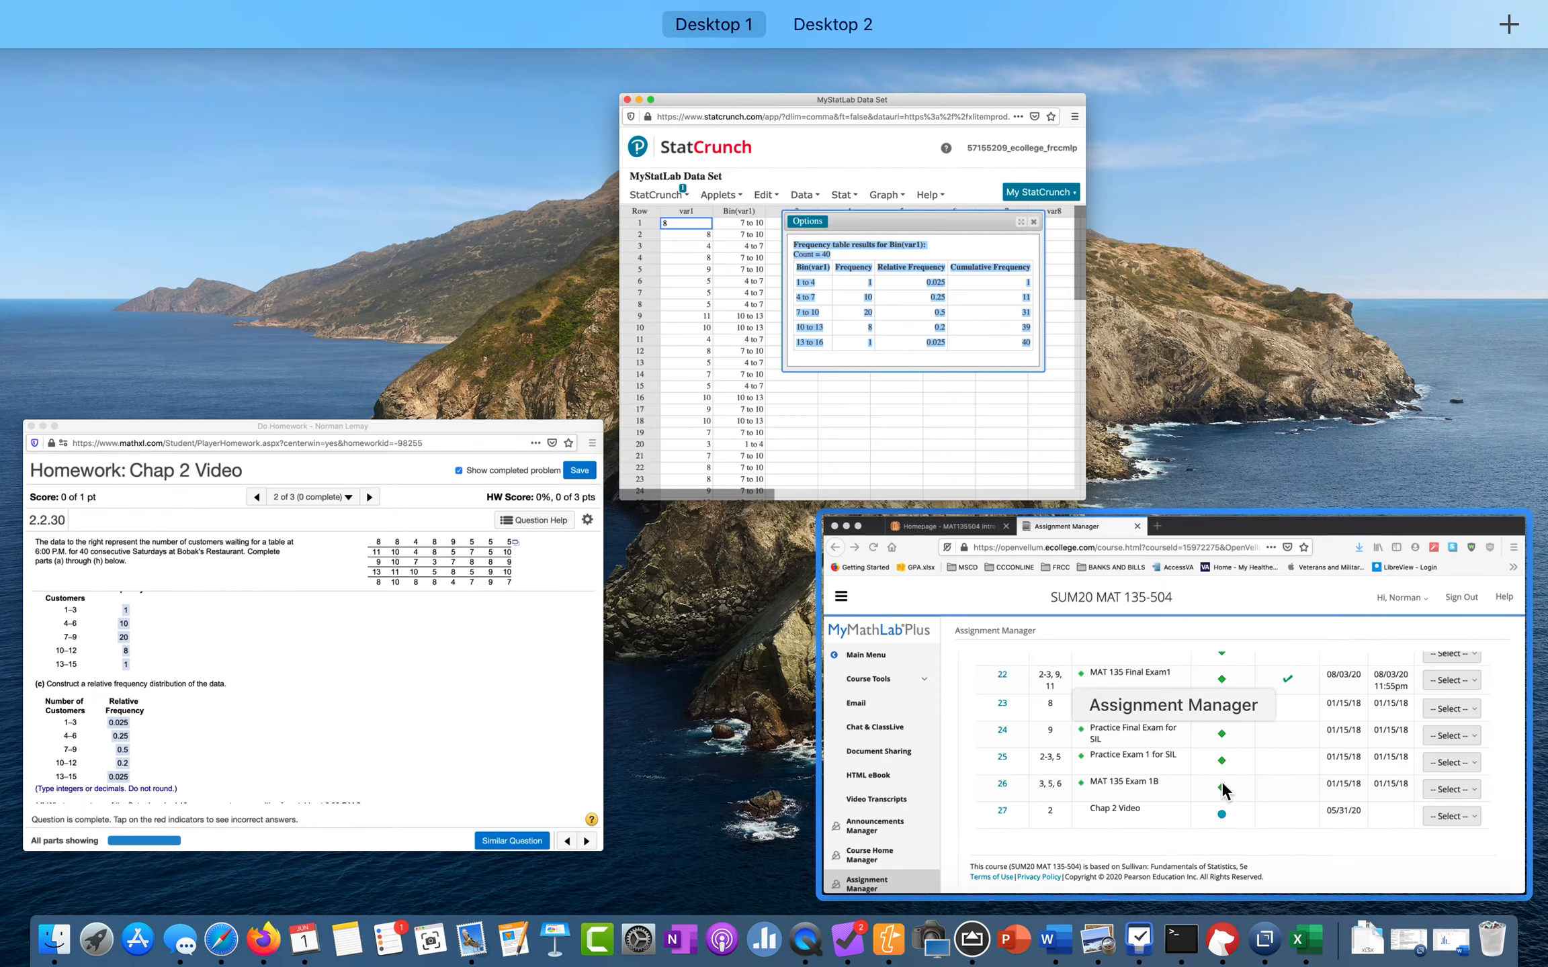
left_click(1459, 934)
key("Return")
key("Return")
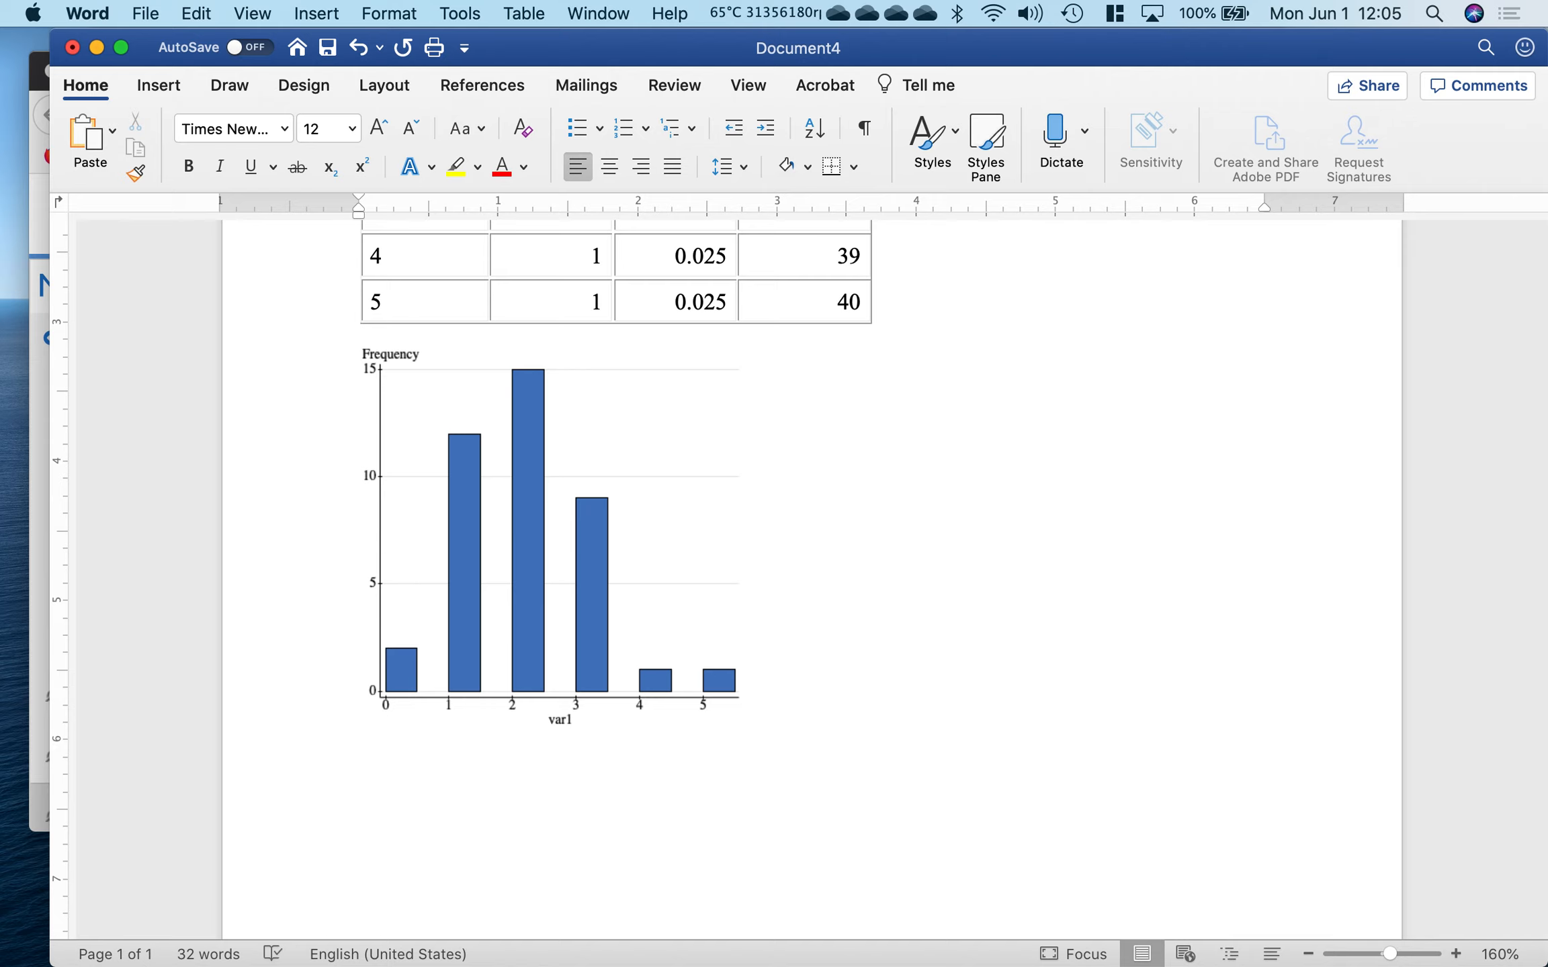
key("super+v")
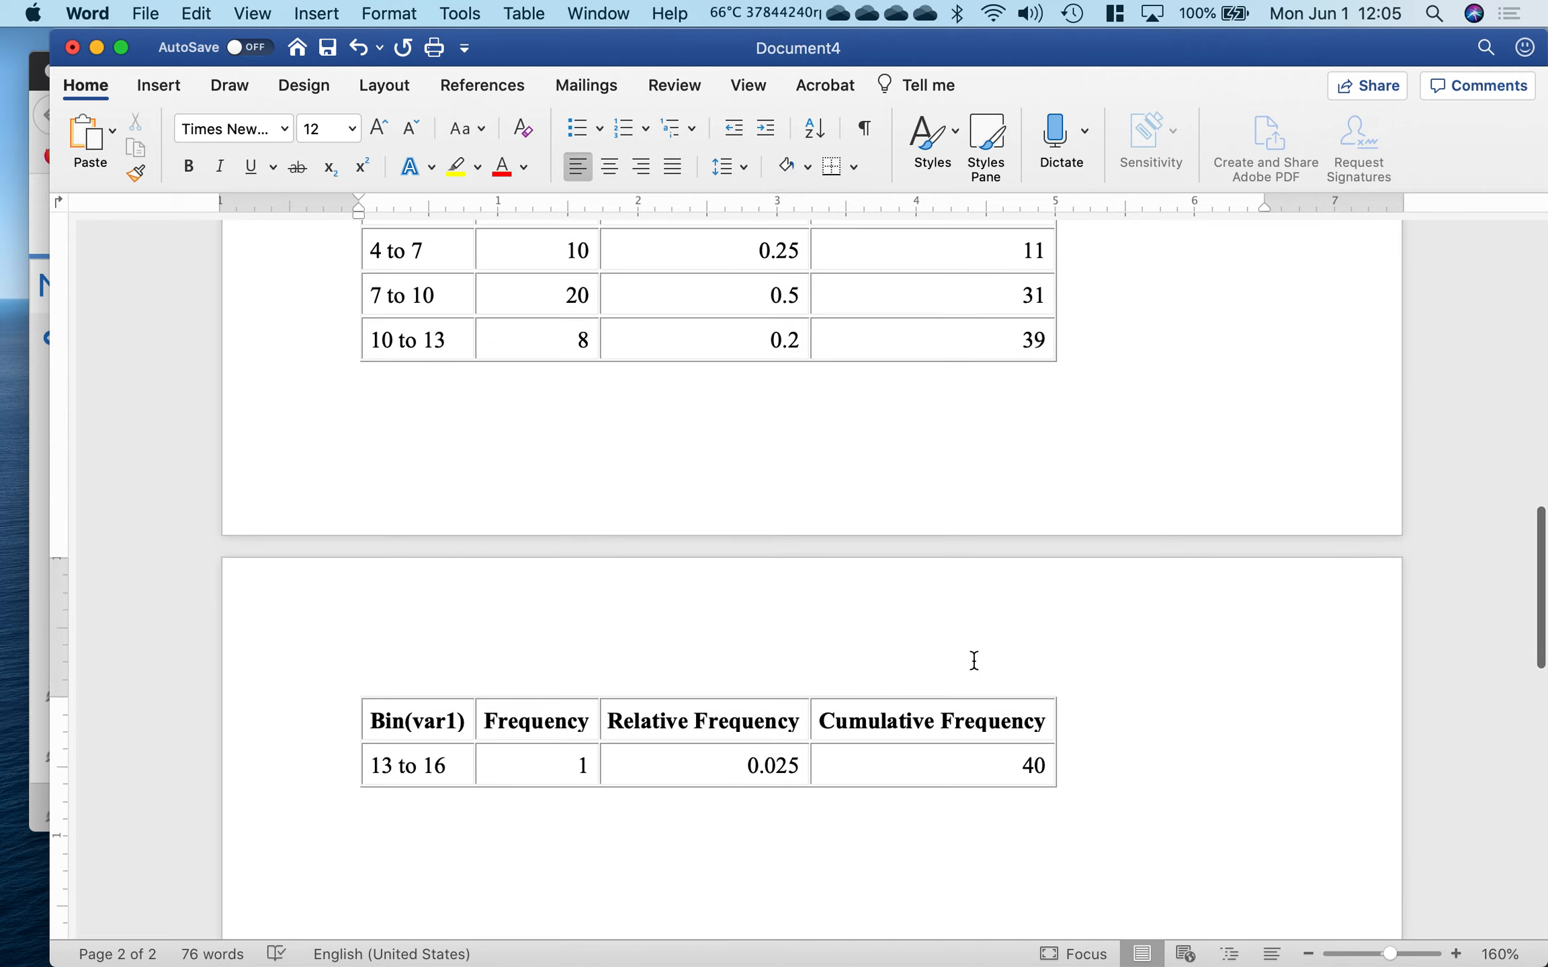
Delete the count line and the "Frequency table results for Bin(var1):" heading above the pasted table.
scroll(974, 660, "up", 5)
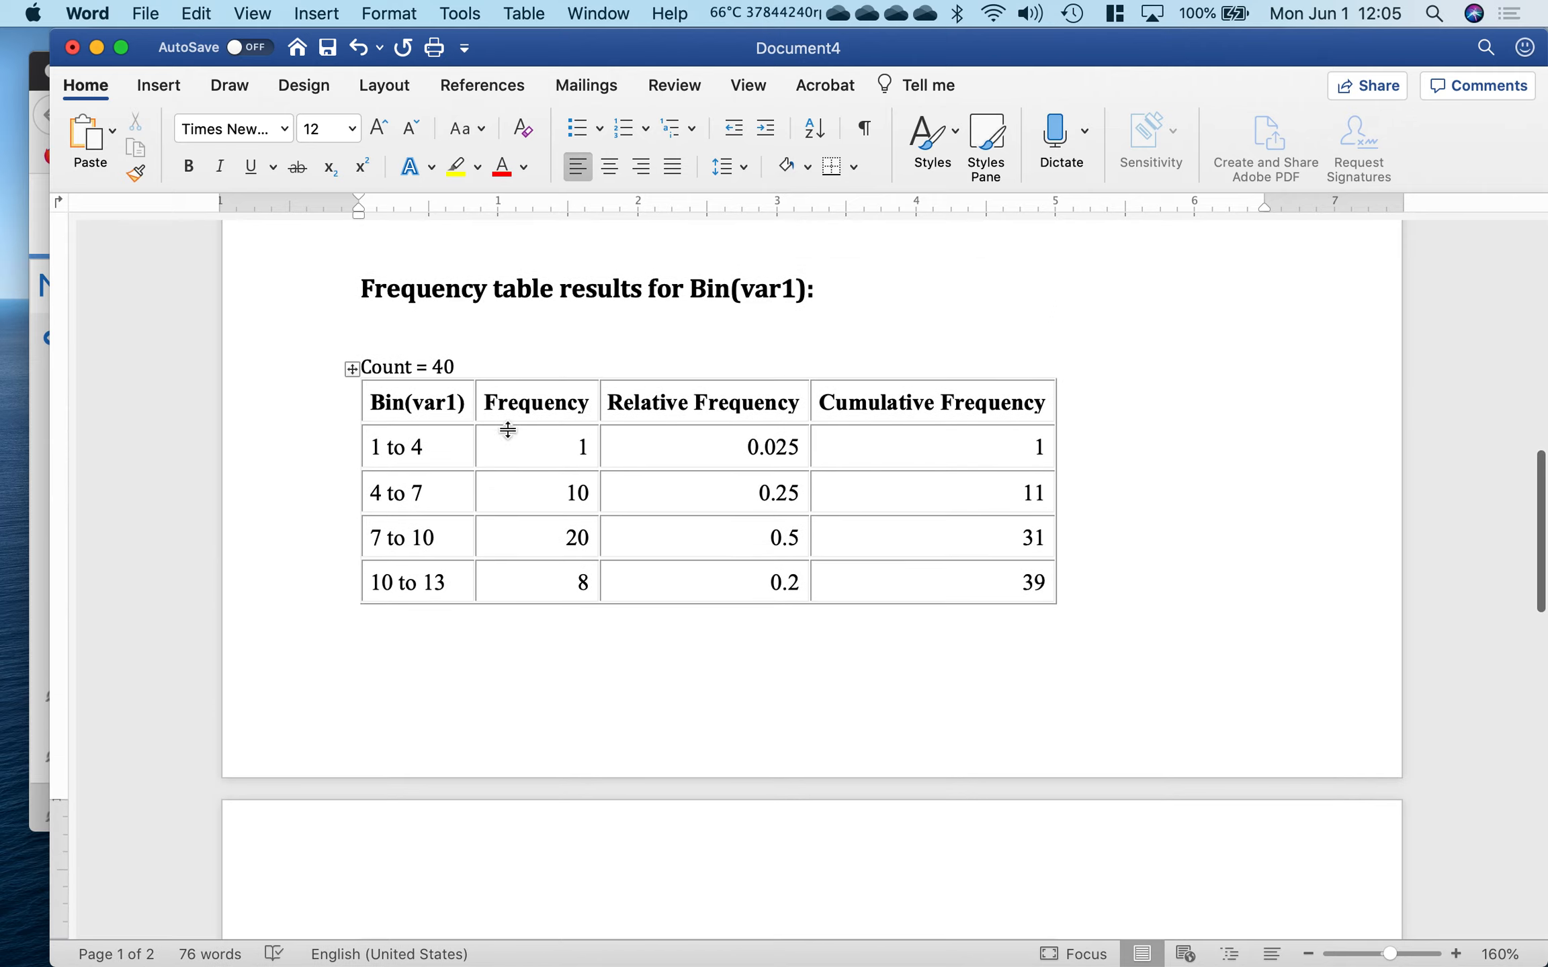
left_click(479, 364)
key("BackSpace")
key("BackSpace")
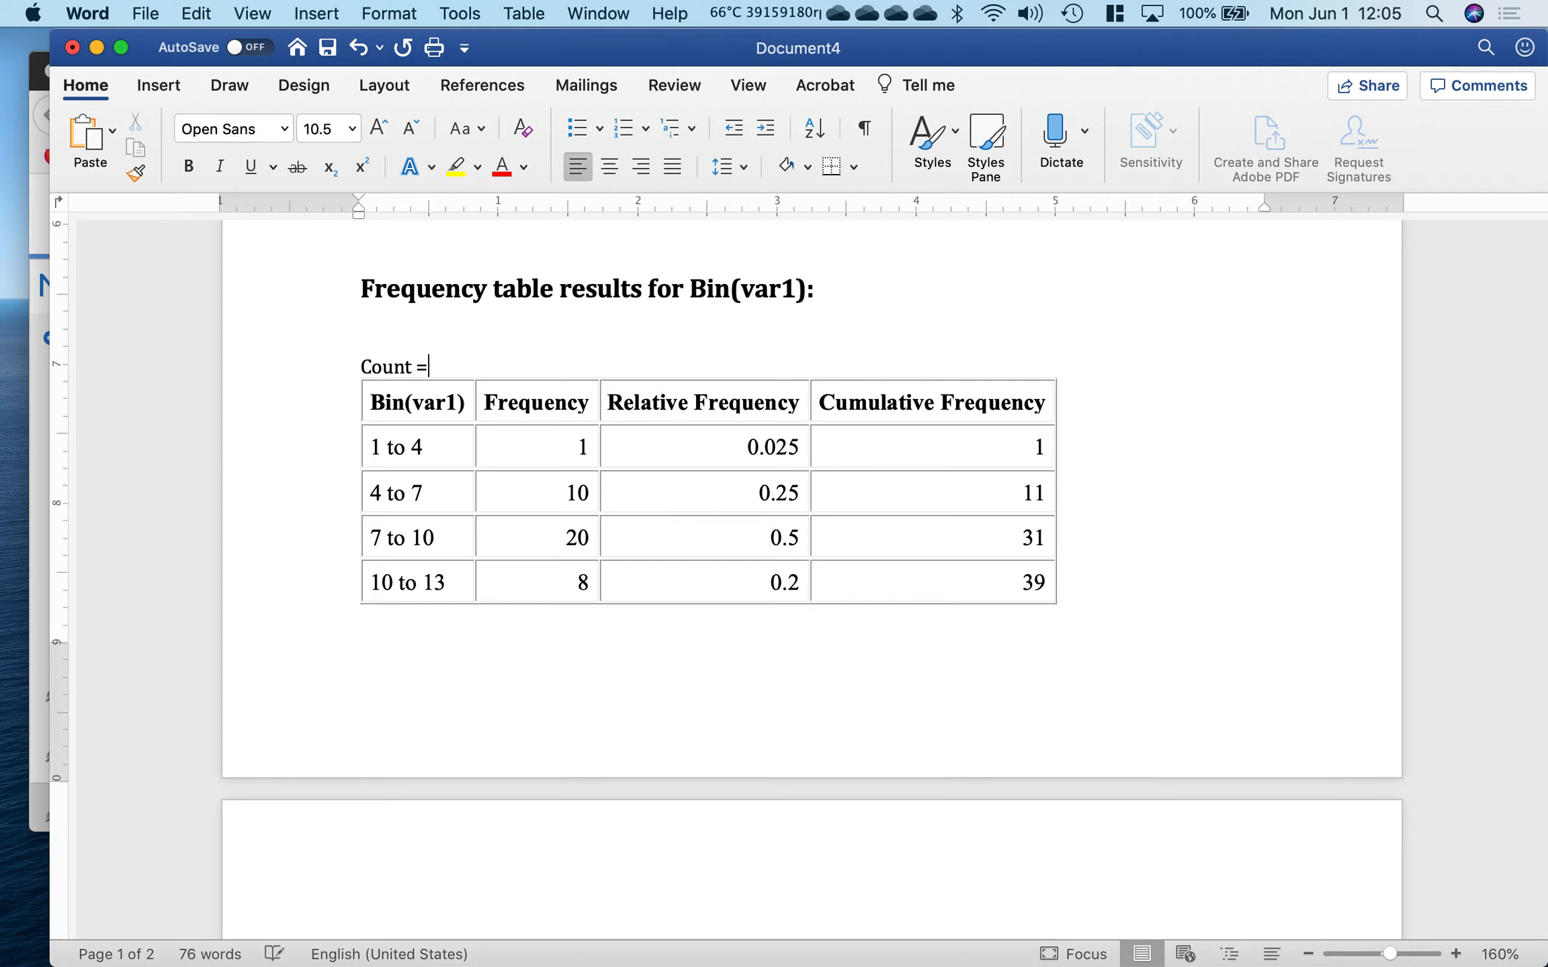
key("BackSpace")
key("BackSpace")
key("BackSpace")
key("BackSpace")
key("BackSpace")
key("BackSpace")
key("BackSpace")
key("BackSpace")
key("BackSpace")
key("BackSpace")
key("BackSpace")
key("BackSpace")
key("BackSpace")
key("BackSpace")
key("BackSpace")
key("BackSpace")
key("BackSpace")
key("BackSpace")
key("BackSpace")
key("BackSpace")
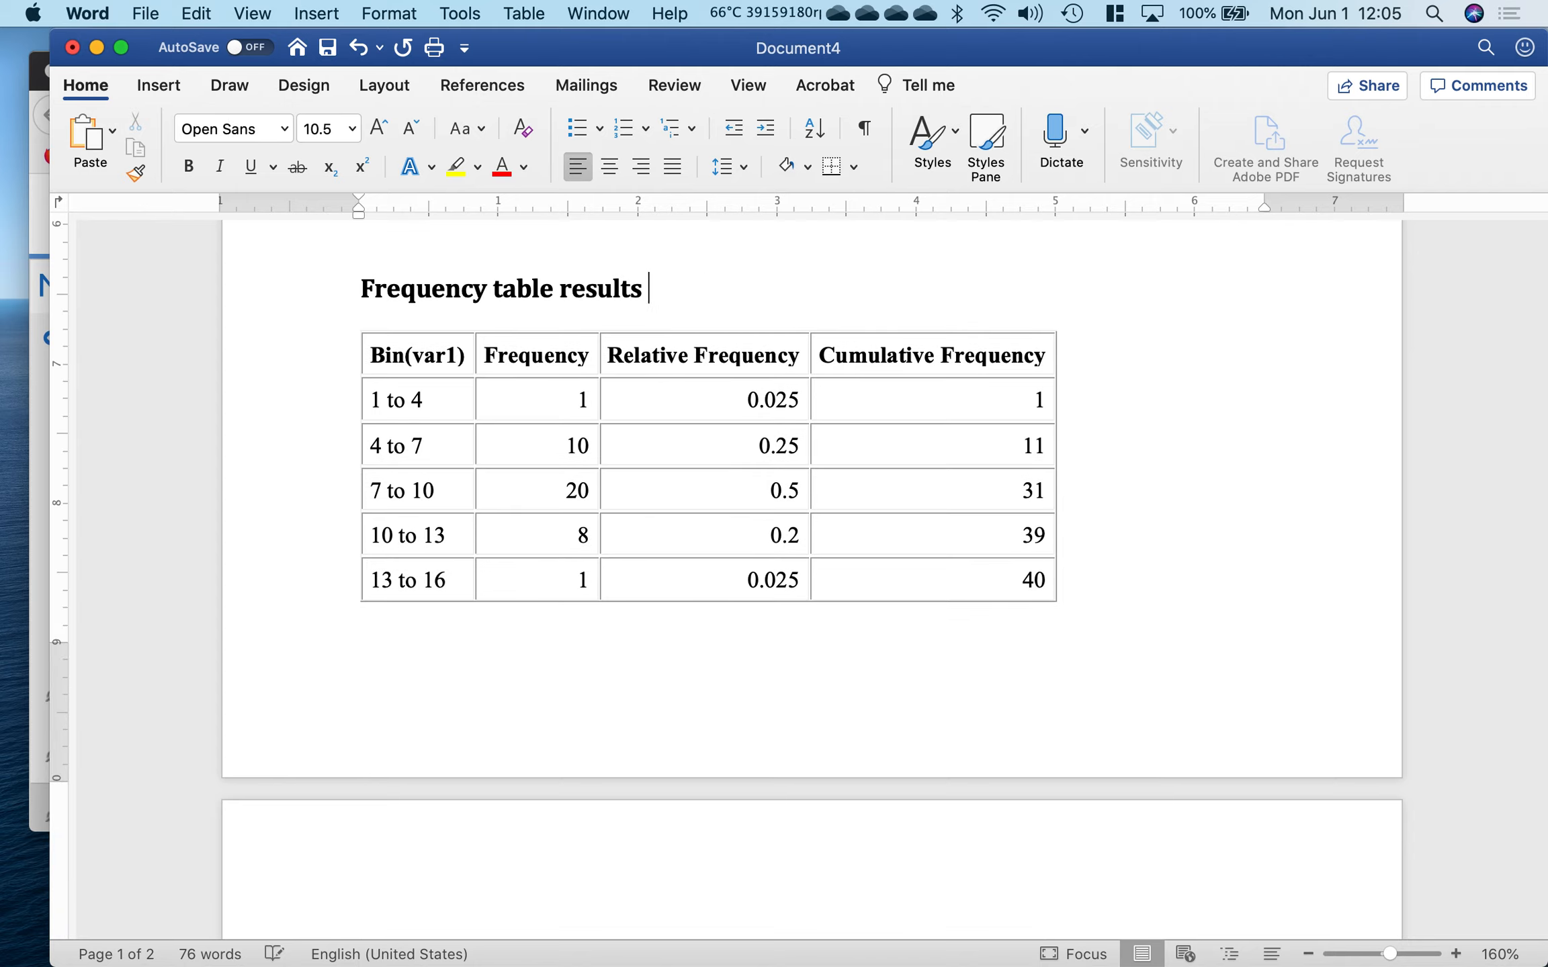
key("BackSpace")
key("BackSpace")
key("BackSpace")
key("BackSpace")
key("BackSpace")
key("BackSpace")
key("BackSpace")
key("BackSpace")
key("BackSpace")
key("BackSpace")
key("BackSpace")
key("BackSpace")
key("BackSpace")
key("BackSpace")
key("BackSpace")
key("BackSpace")
key("BackSpace")
key("BackSpace")
key("BackSpace")
key("BackSpace")
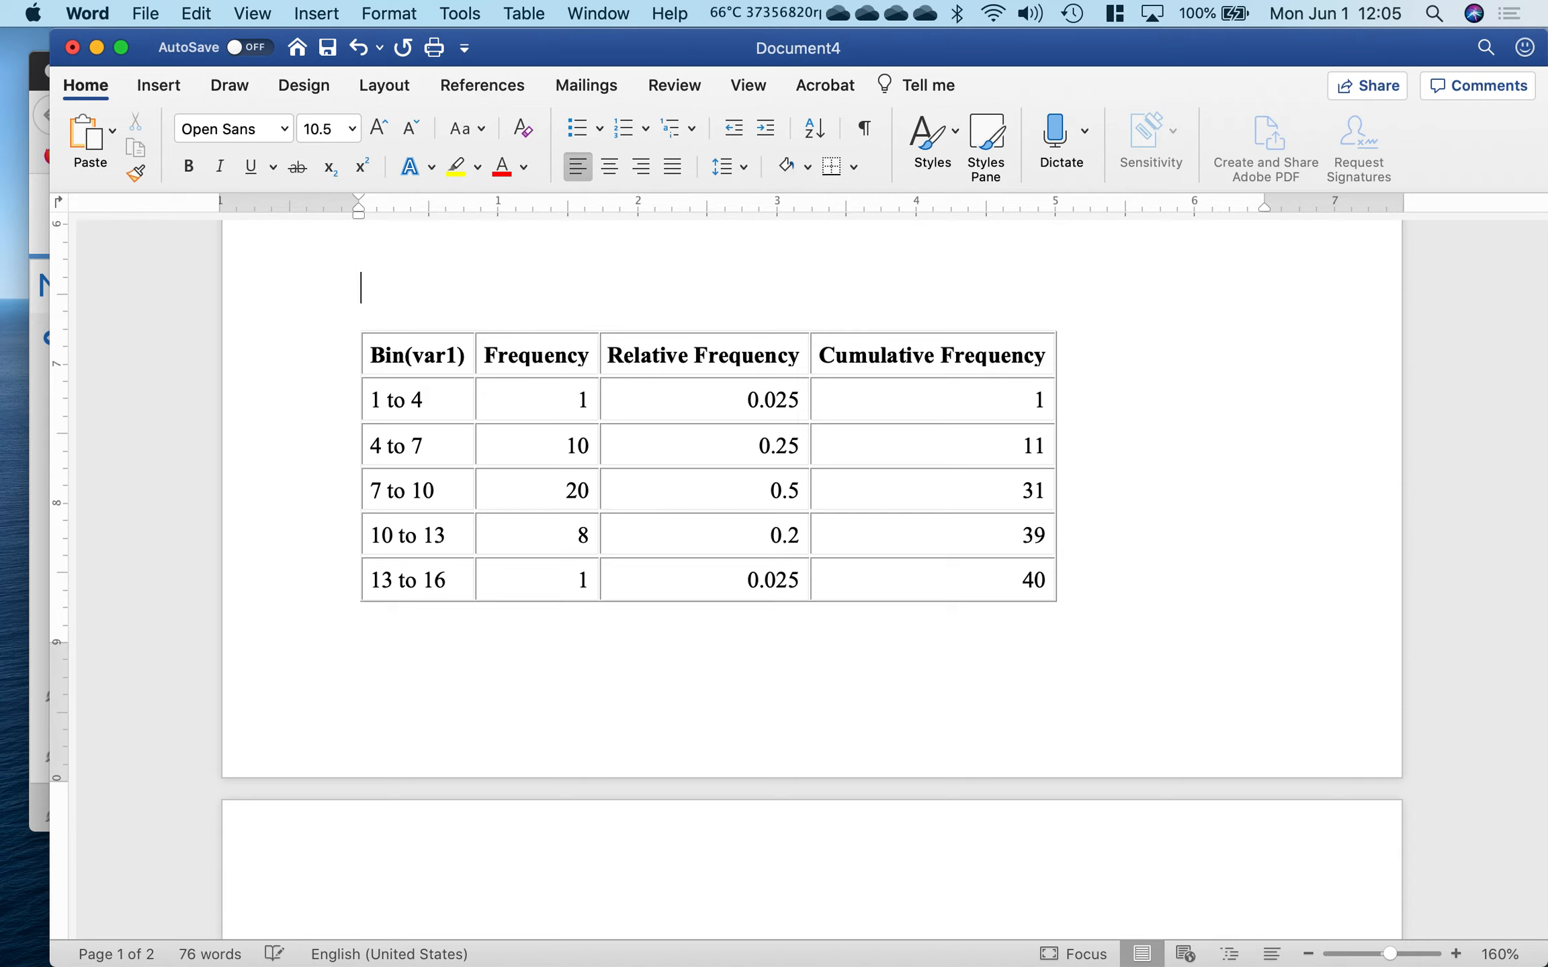
key("BackSpace")
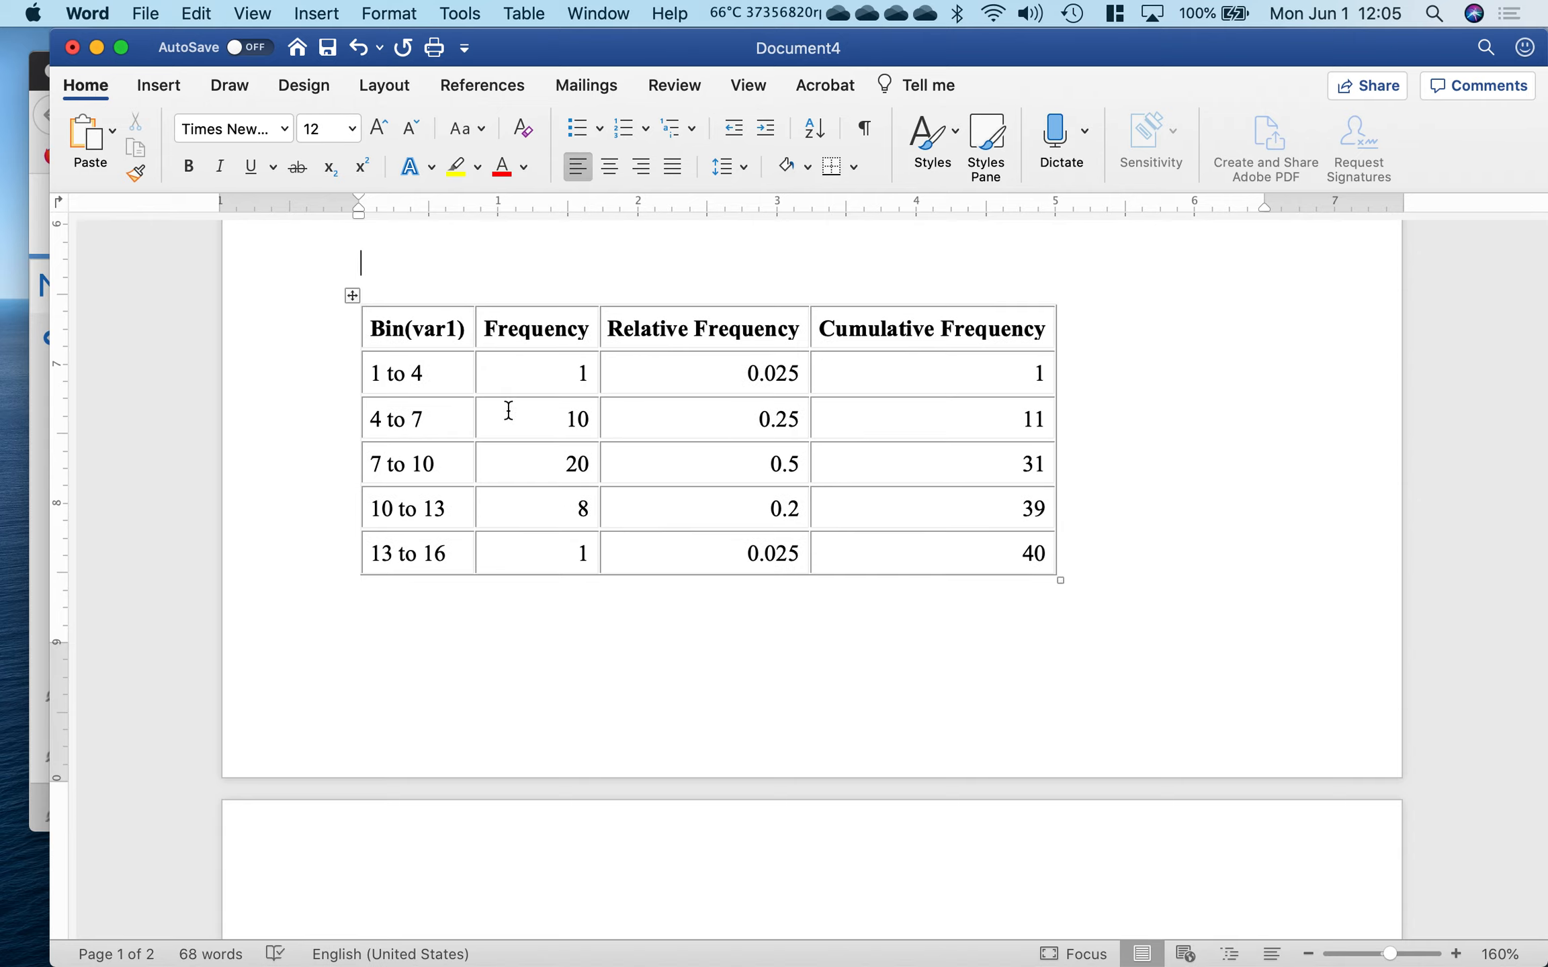
Relabel the table's bins as 1 to 3, 4 to 6, 7 to 9, 10 to 12 and 13 to 15.
left_click(440, 380)
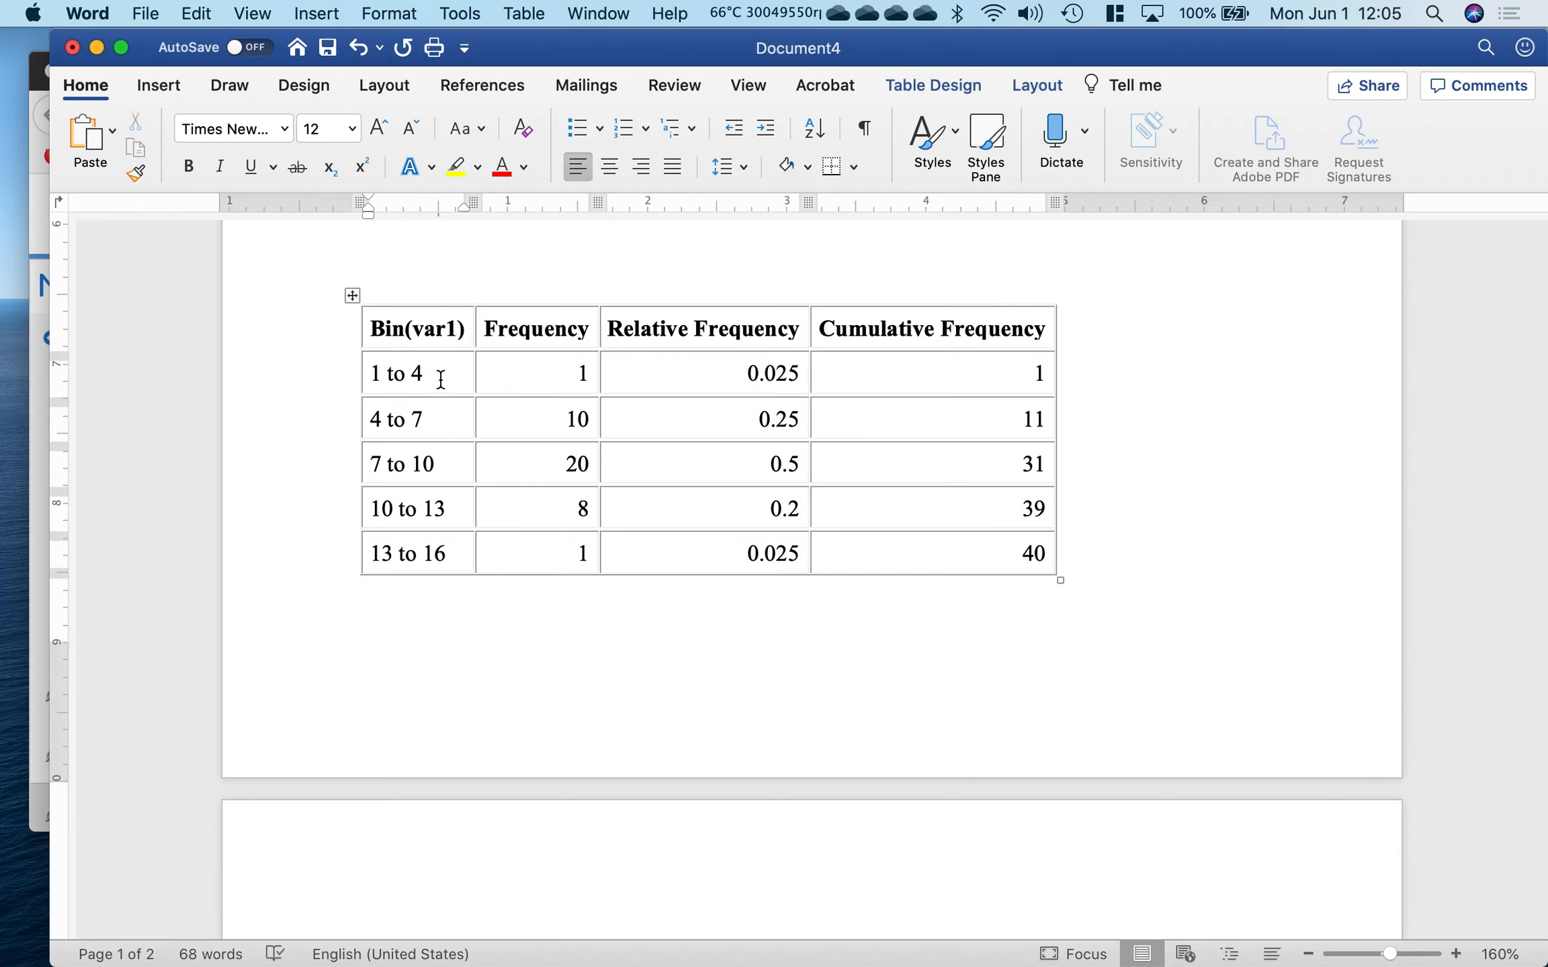
key("BackSpace")
type("3")
left_click(433, 414)
key("BackSpace")
type("6")
left_click(445, 463)
key("BackSpace")
key("BackSpace")
type("9")
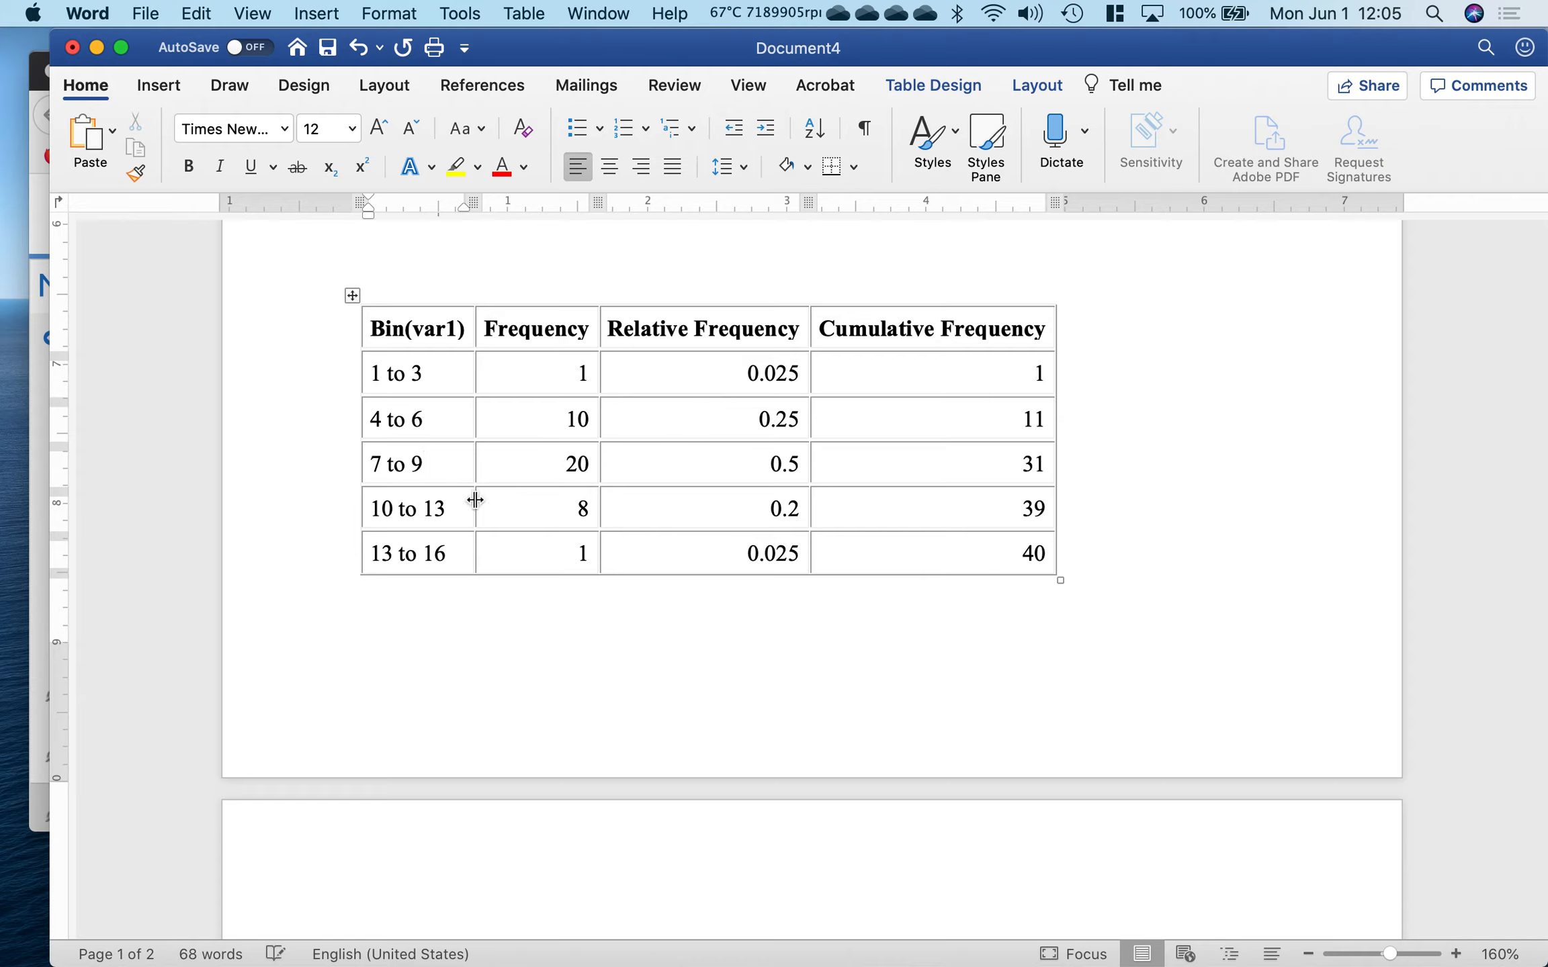
key("BackSpace")
key("BackSpace")
type("15")
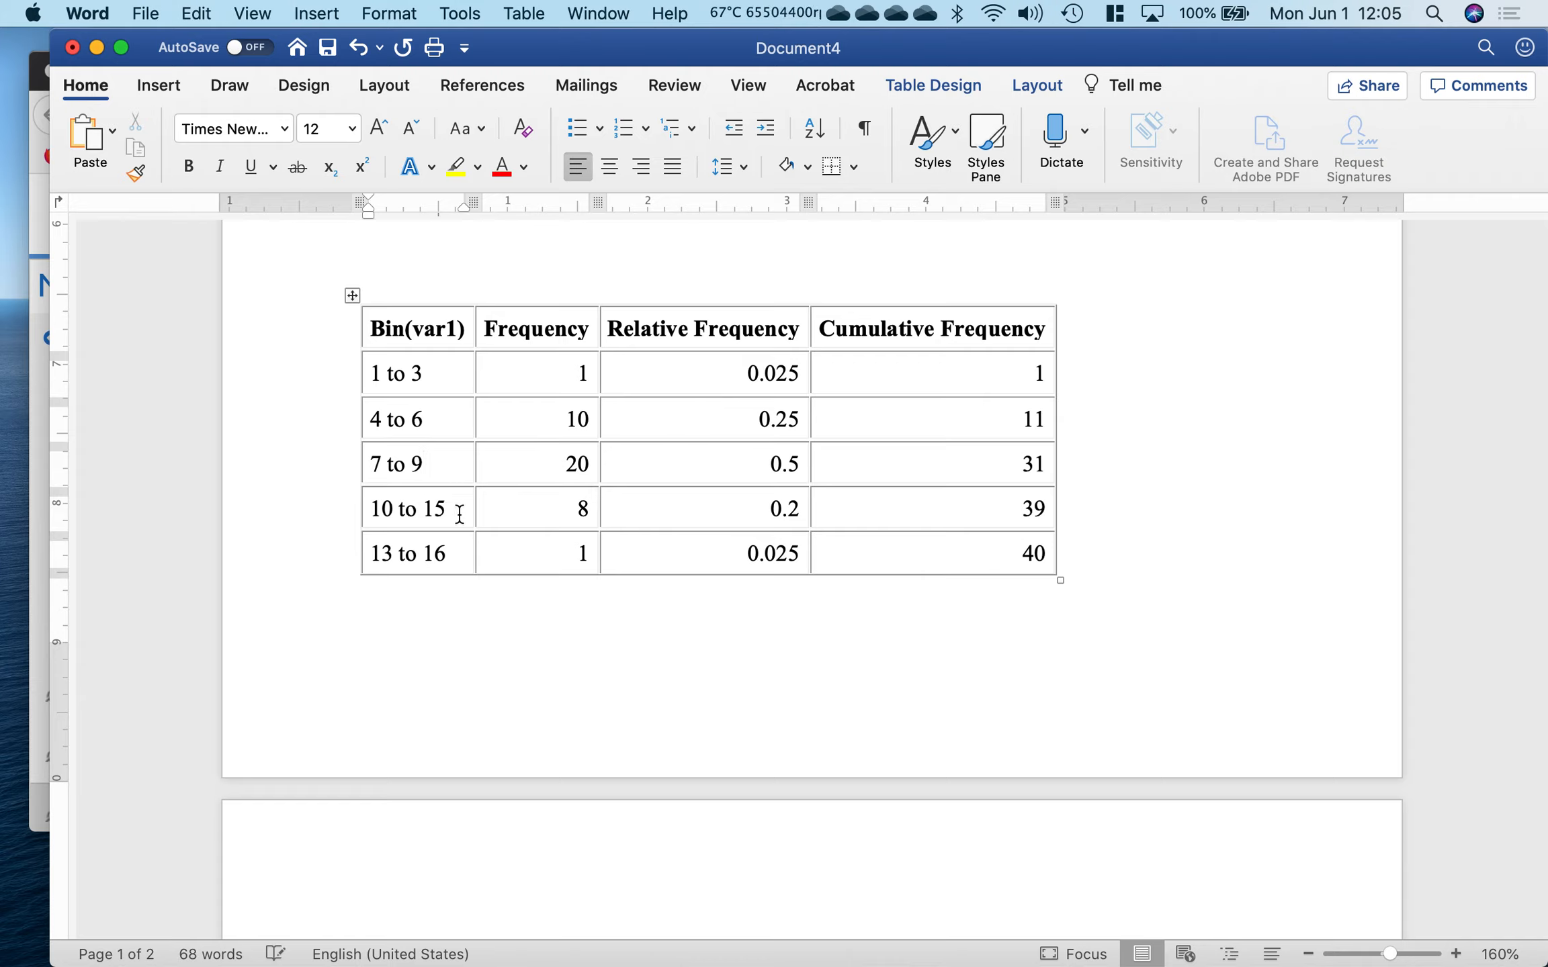
key("BackSpace")
type("2")
key("BackSpace")
key("BackSpace")
Move the Word window aside and narrow the homework window so the table and question 2.2.30 show side by side.
left_click_drag(517, 46, 1194, 108)
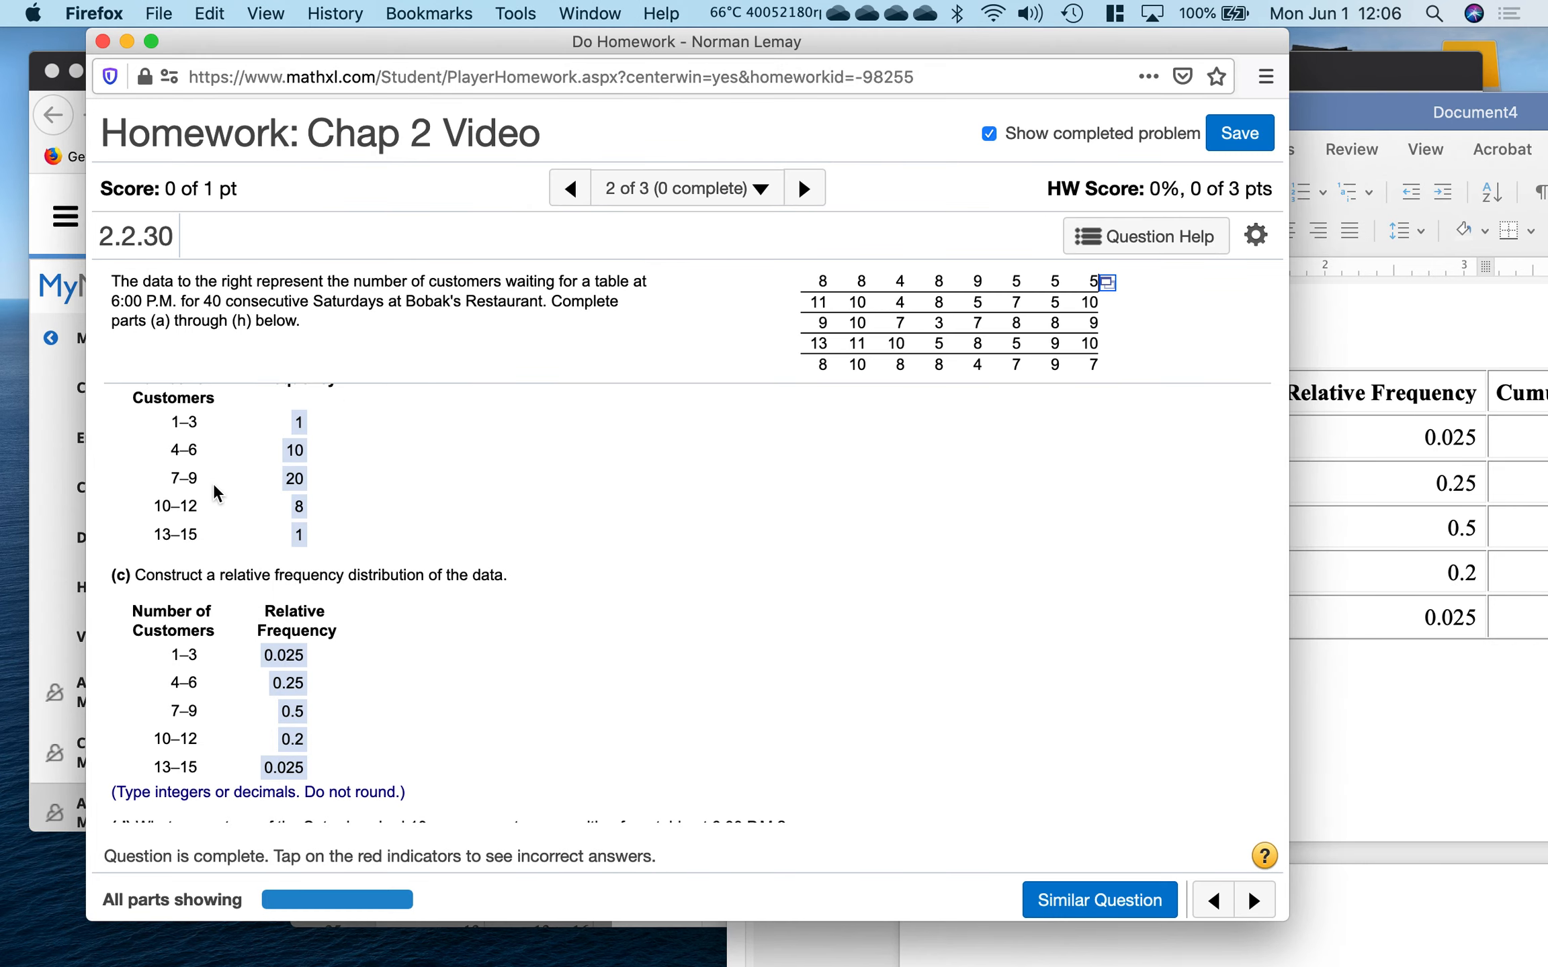
left_click(213, 482)
left_click_drag(1288, 138, 970, 134)
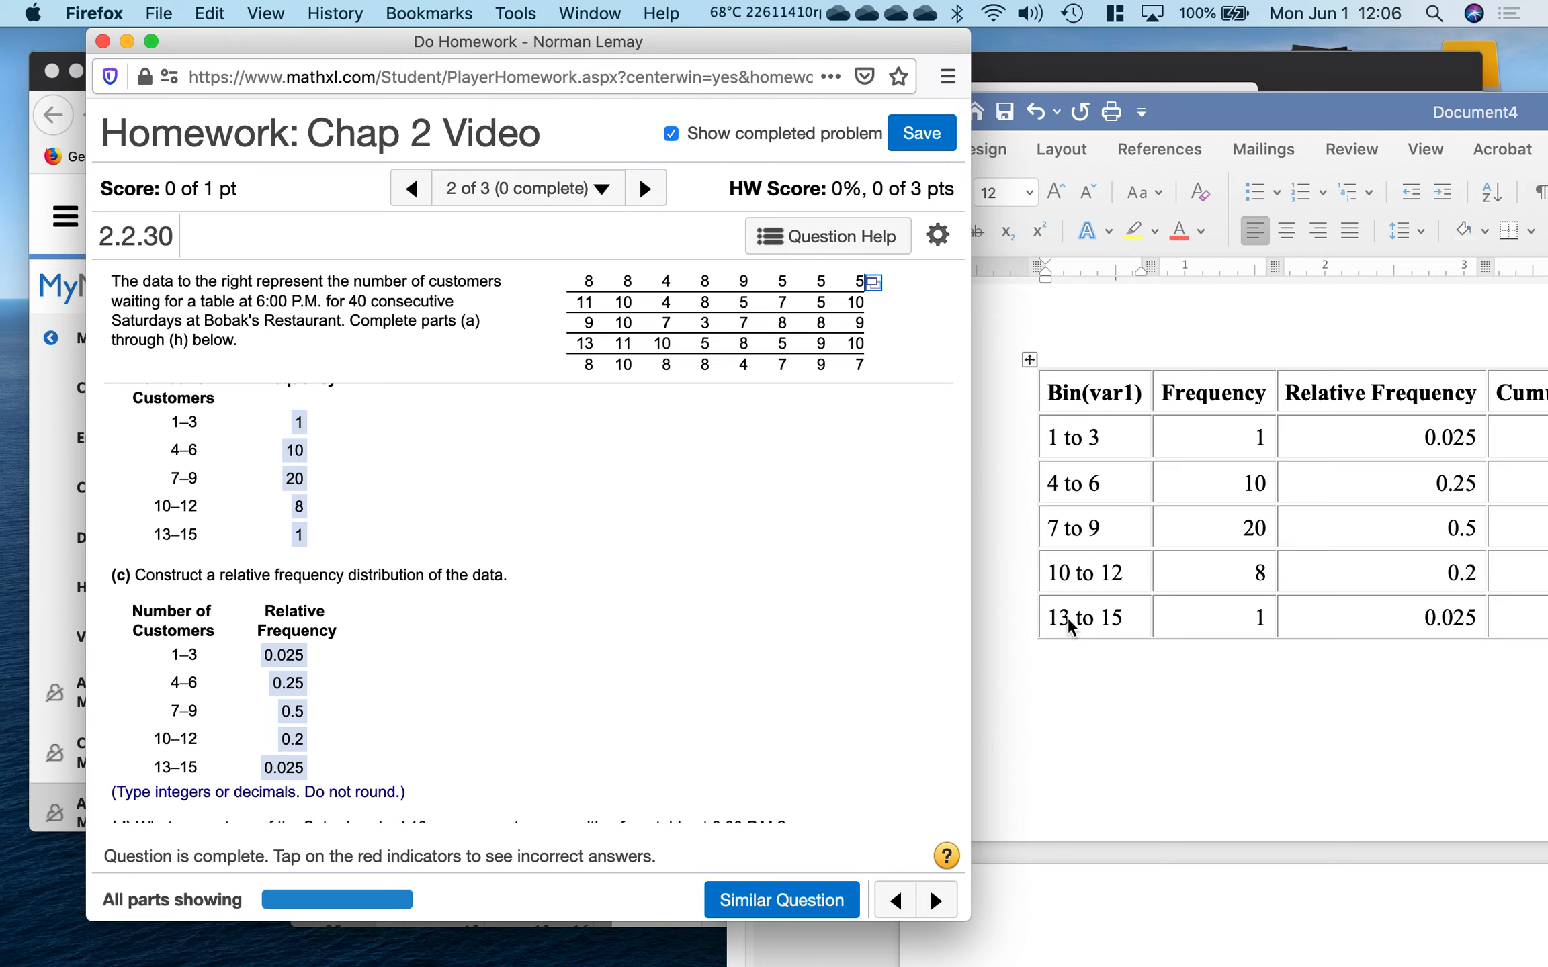
Show parts (b) and (c) of the homework question and reposition the Word window to display all table columns beside them.
left_click(1120, 415)
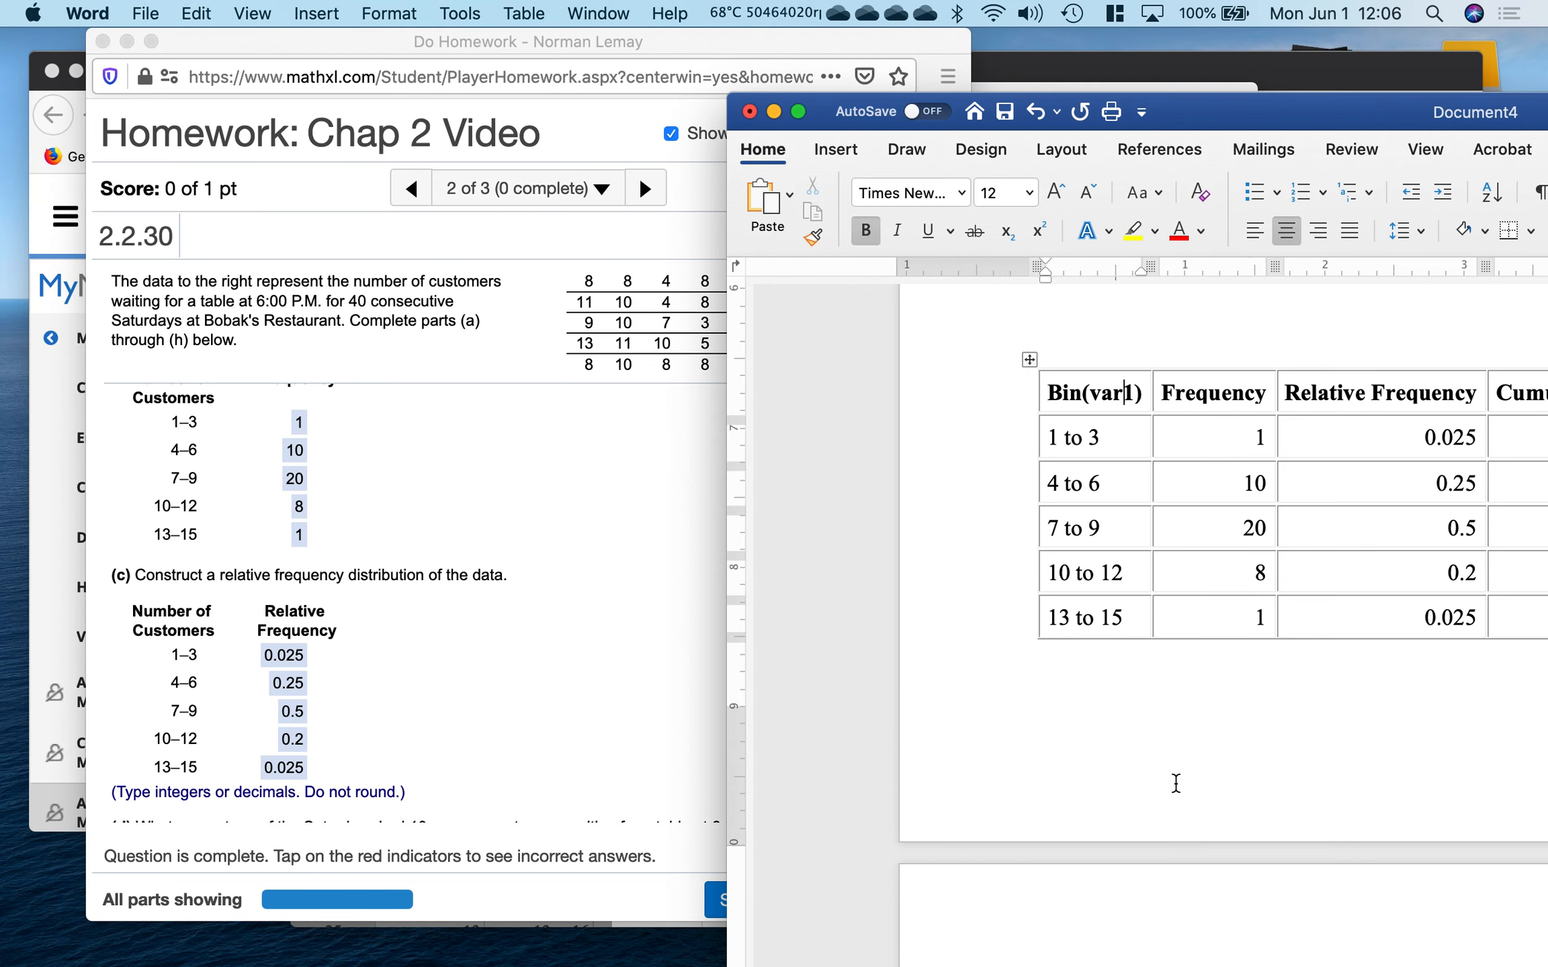
left_click(464, 633)
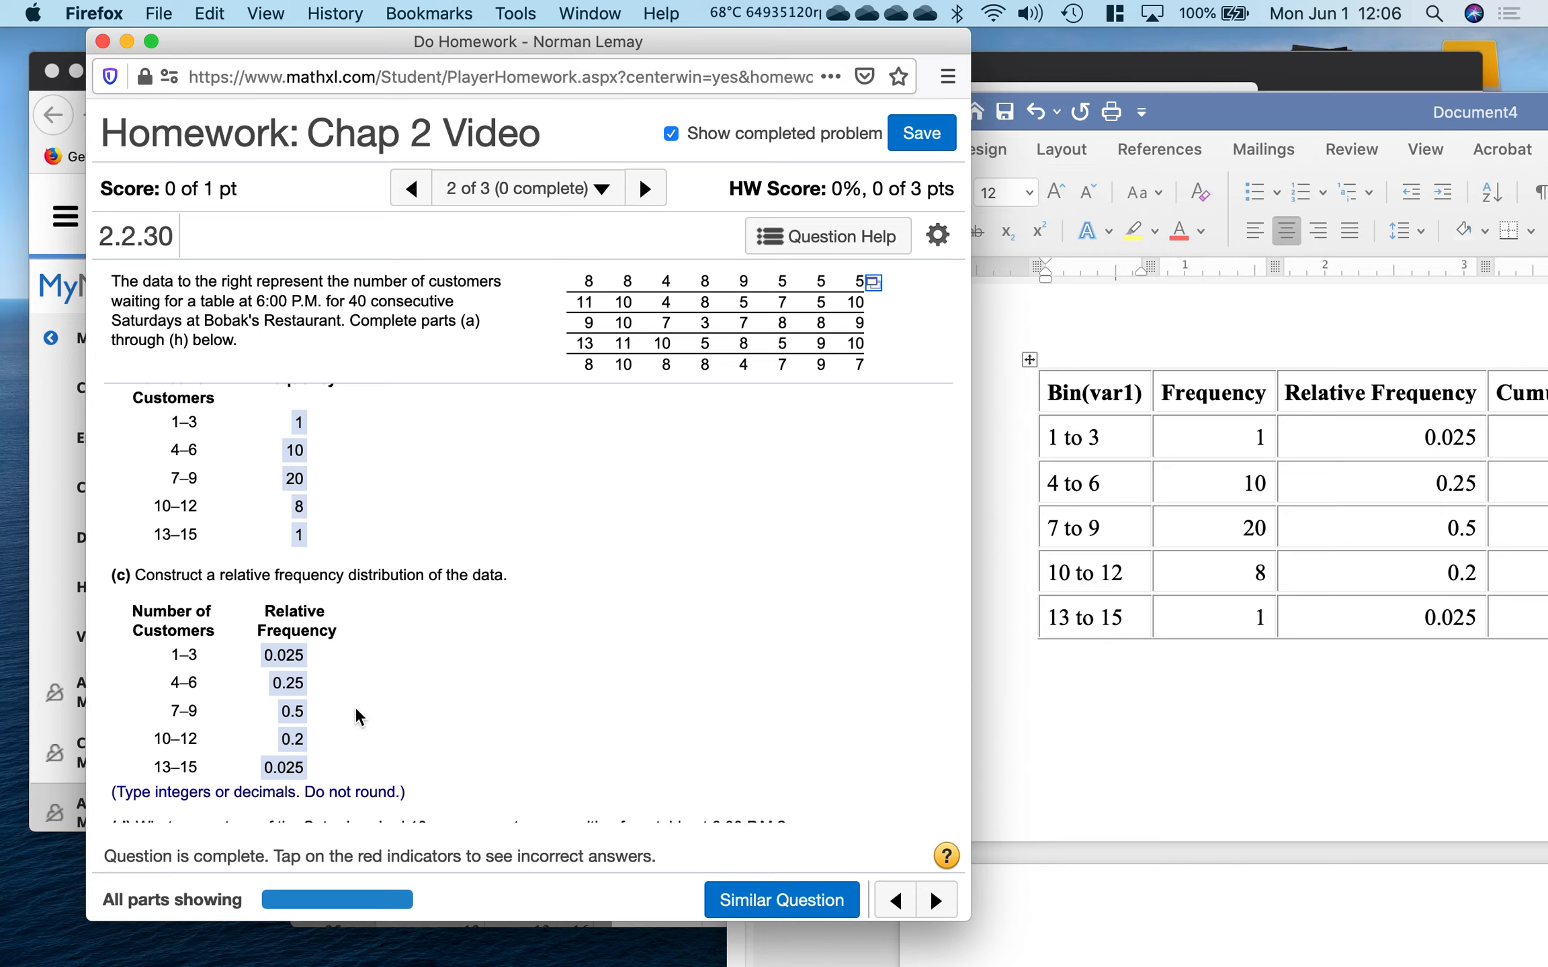
scroll(494, 668, "up", 3)
scroll(493, 669, "down", 2)
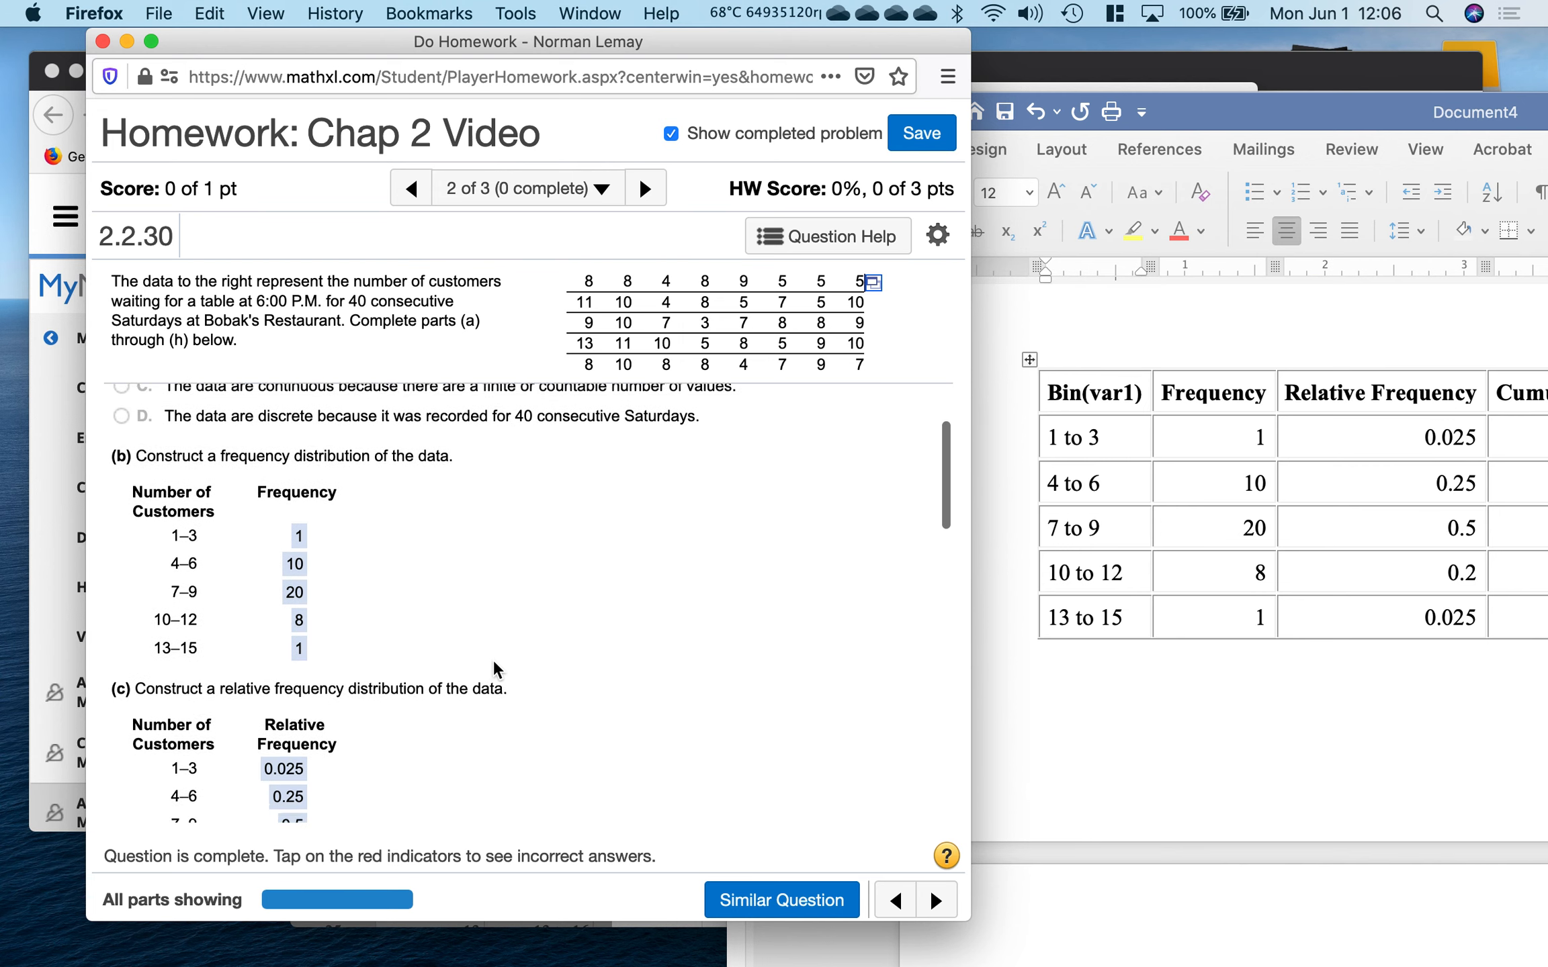
left_click(1164, 775)
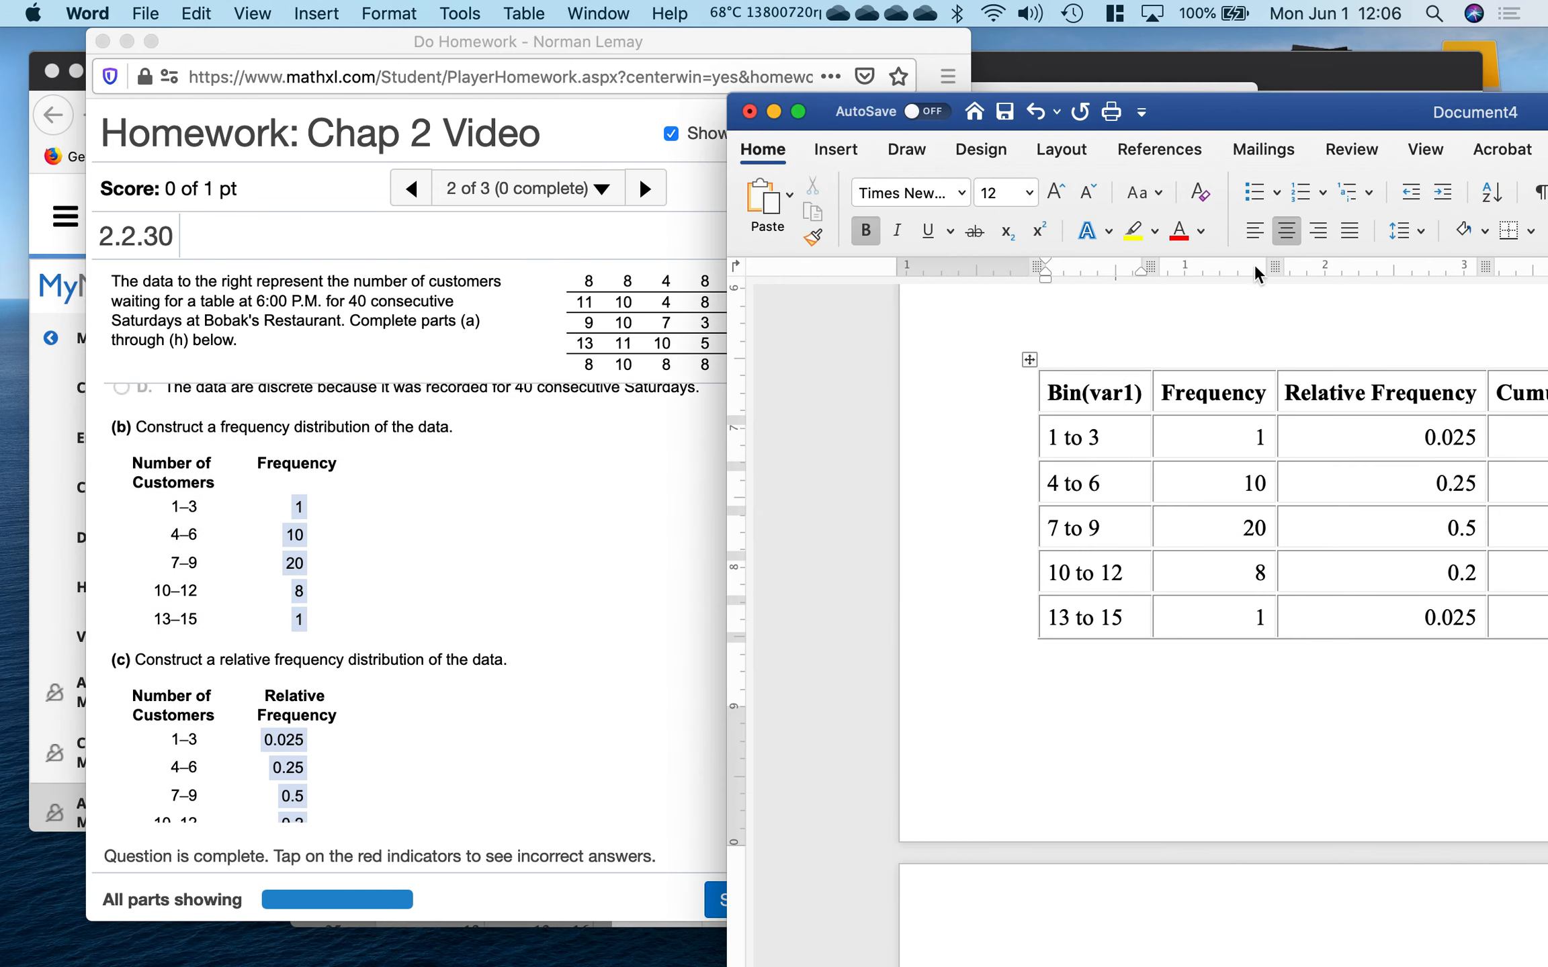
left_click_drag(1358, 121, 1046, 96)
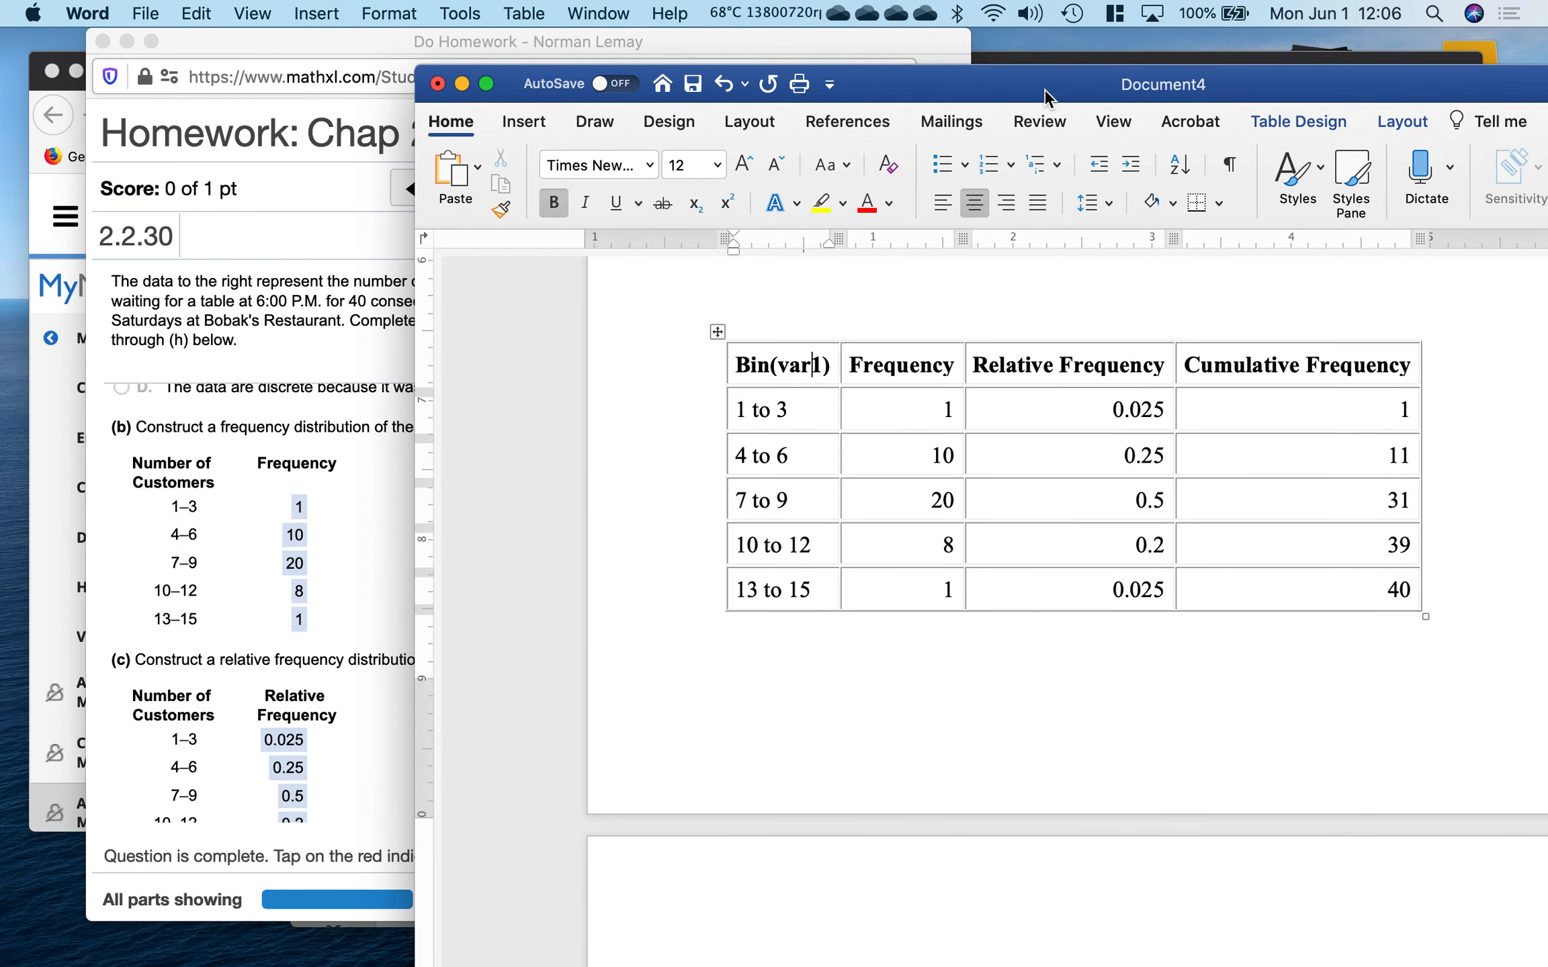
Minimize the Word document, return to the StatCrunch data set and close the frequency table results for Bin(var1).
left_click(462, 84)
left_click(1029, 471)
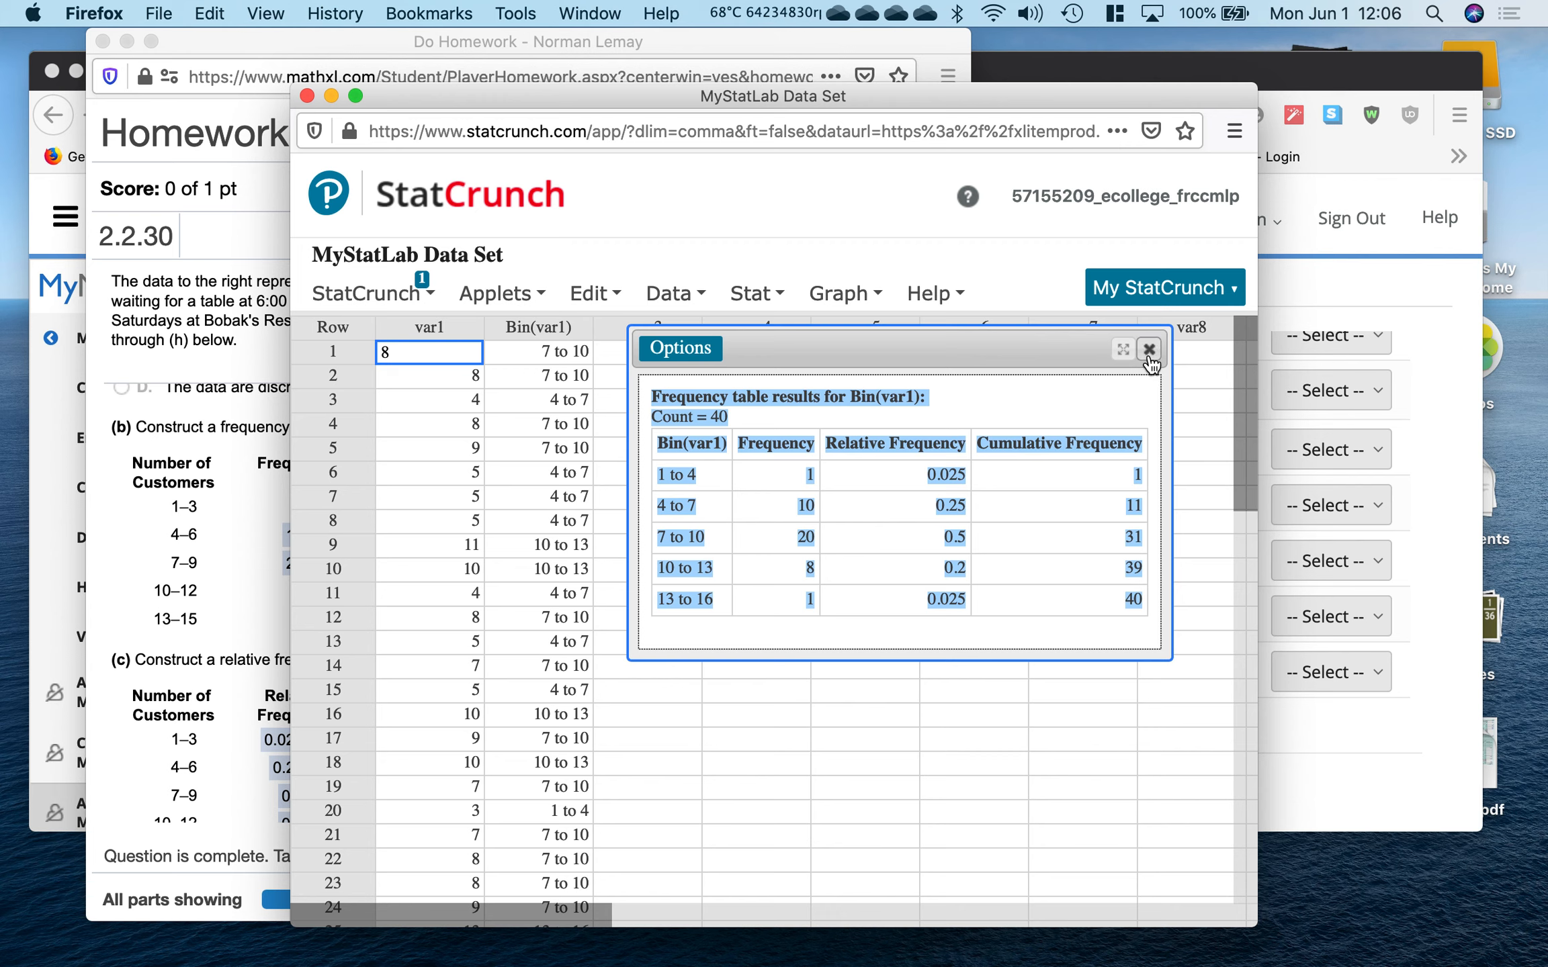
left_click(697, 476)
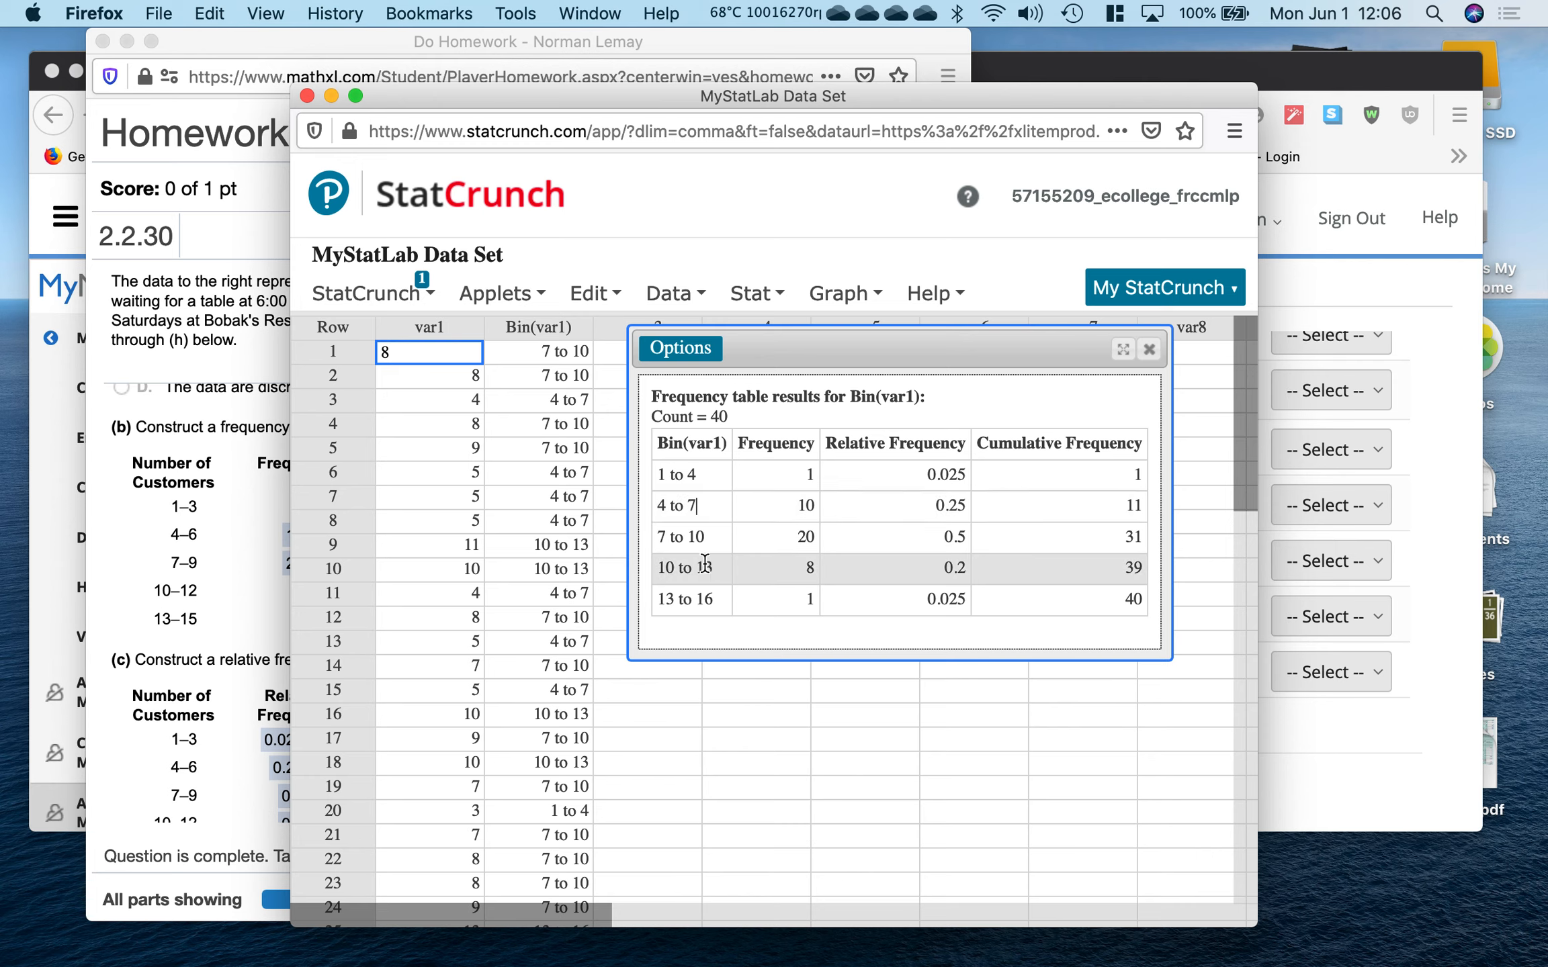
left_click(1149, 350)
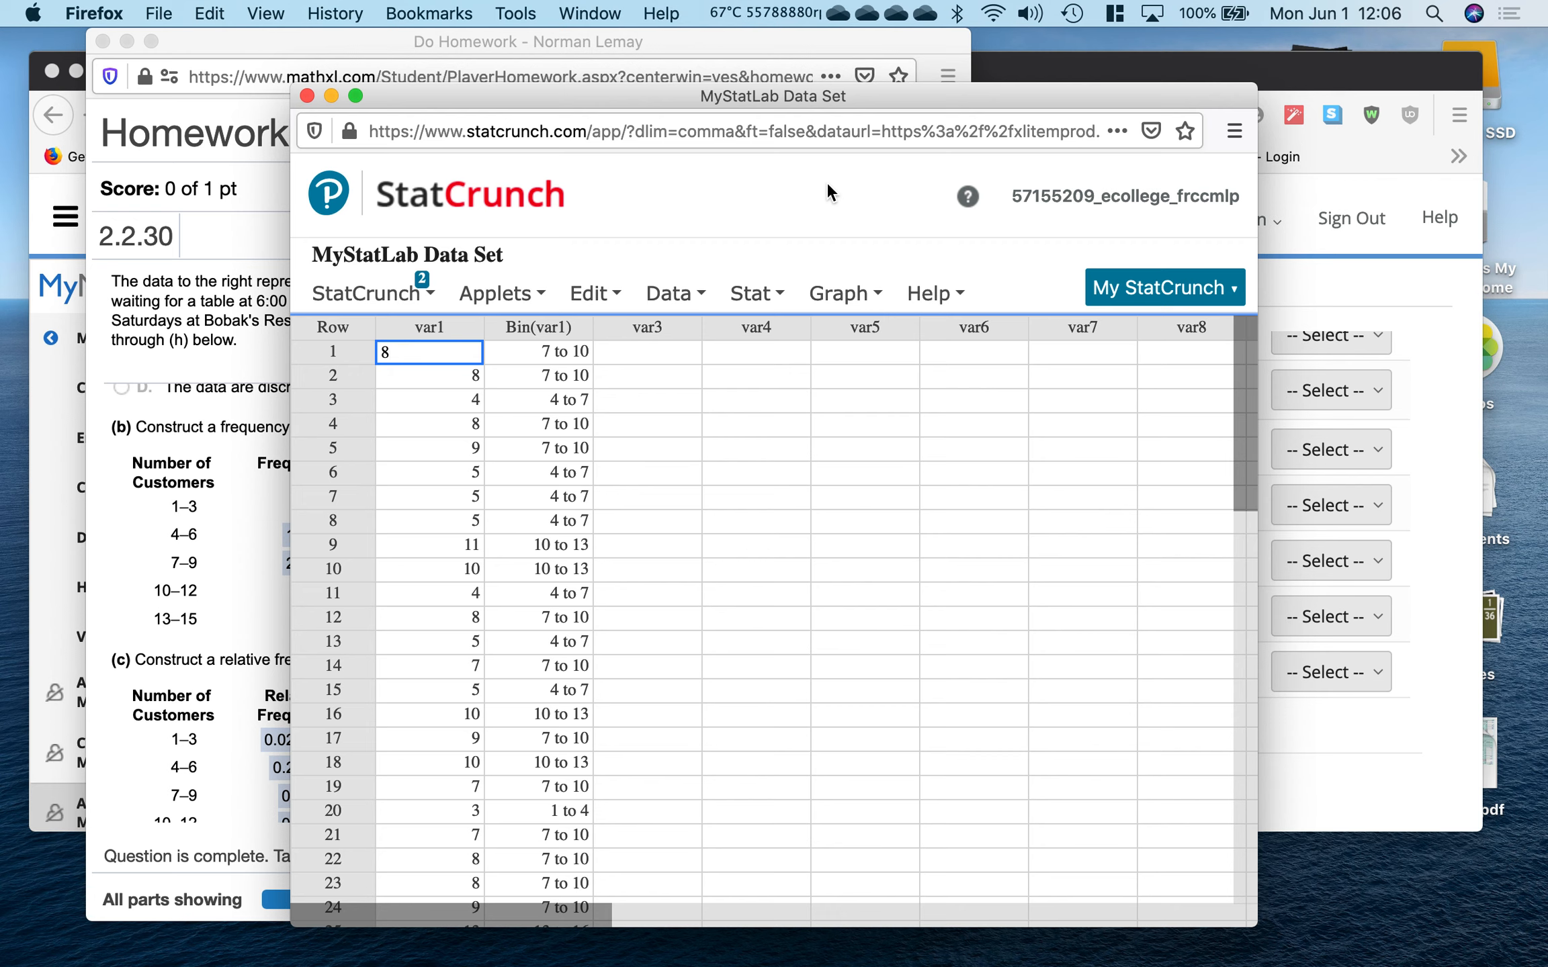
Create a frequency histogram of var1 with bins starting at 1 and a width of 3.
left_click(874, 294)
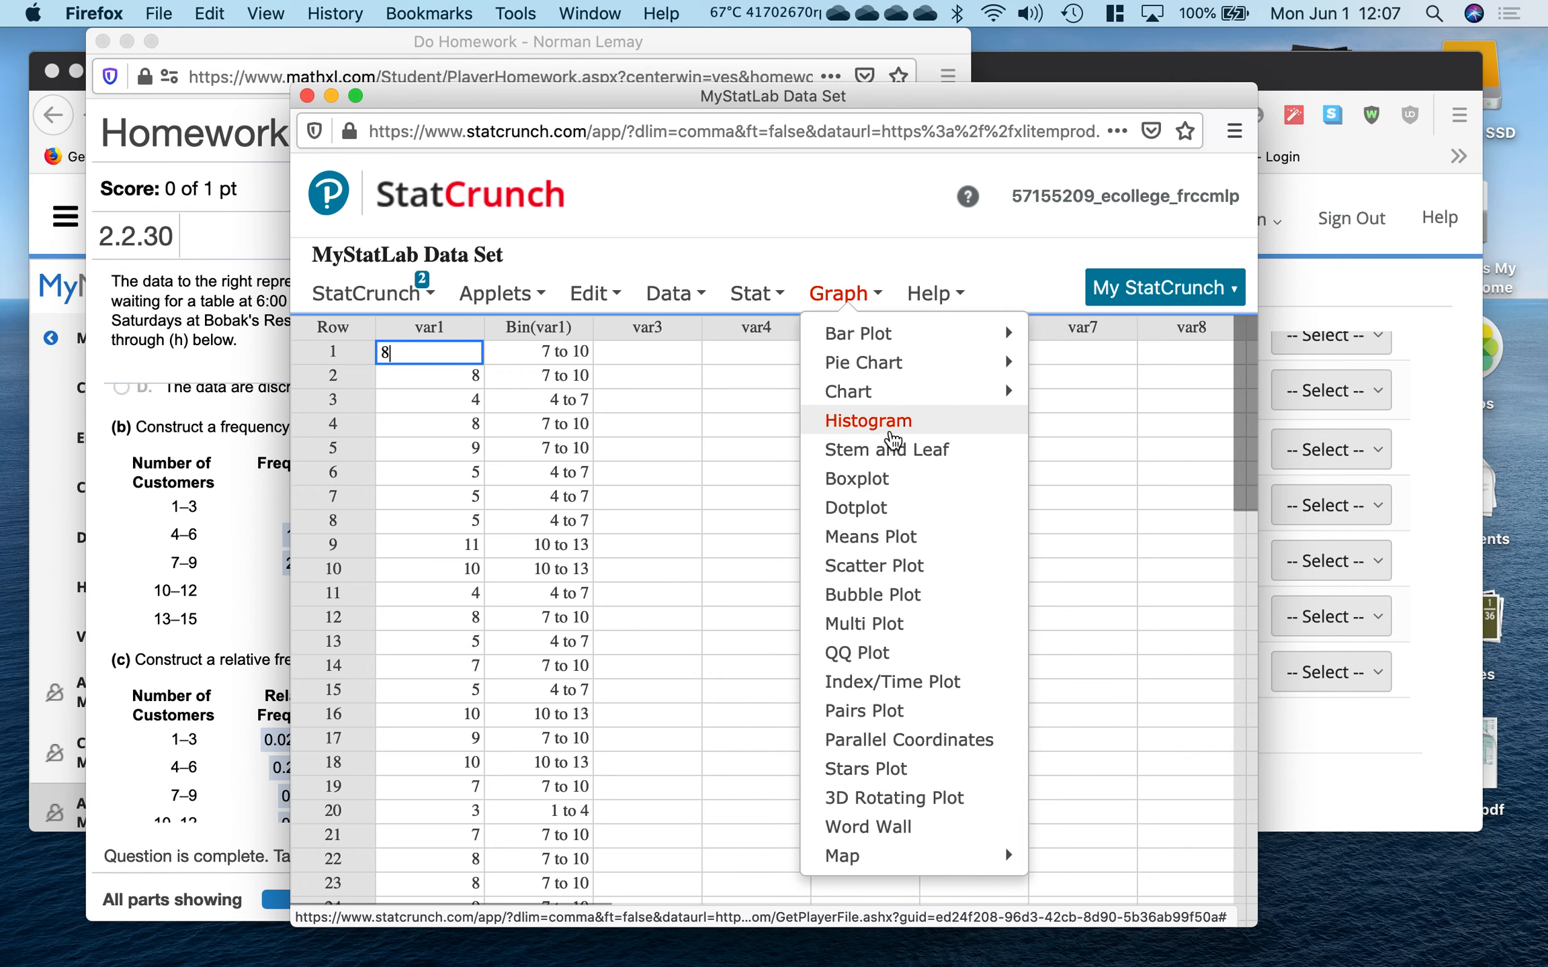
left_click(908, 423)
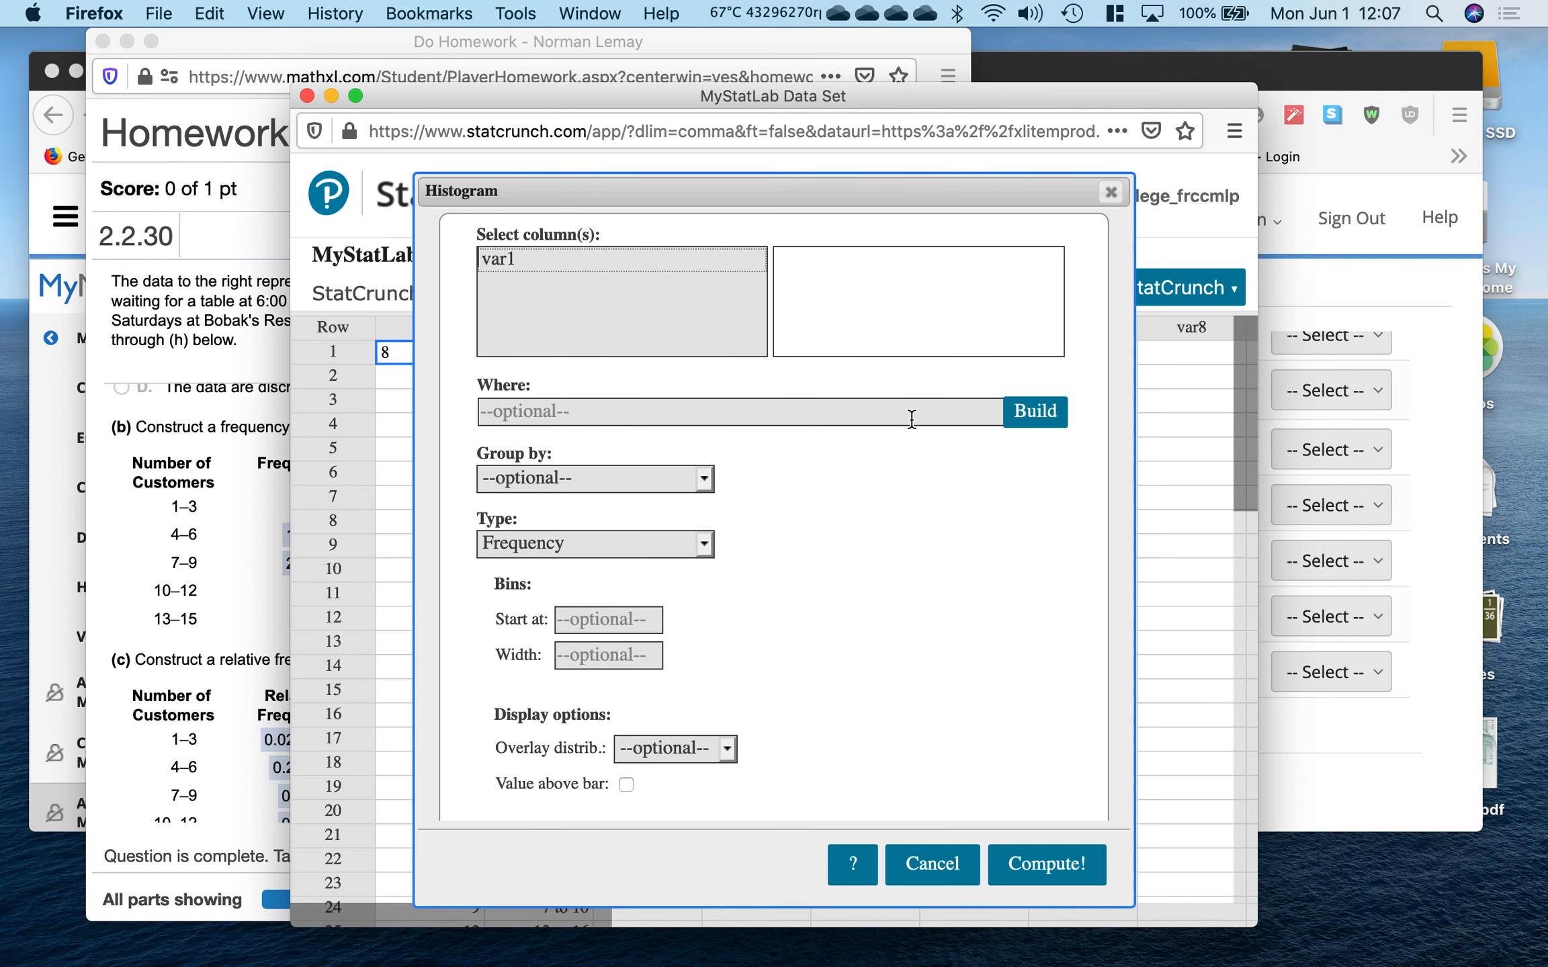
left_click(542, 259)
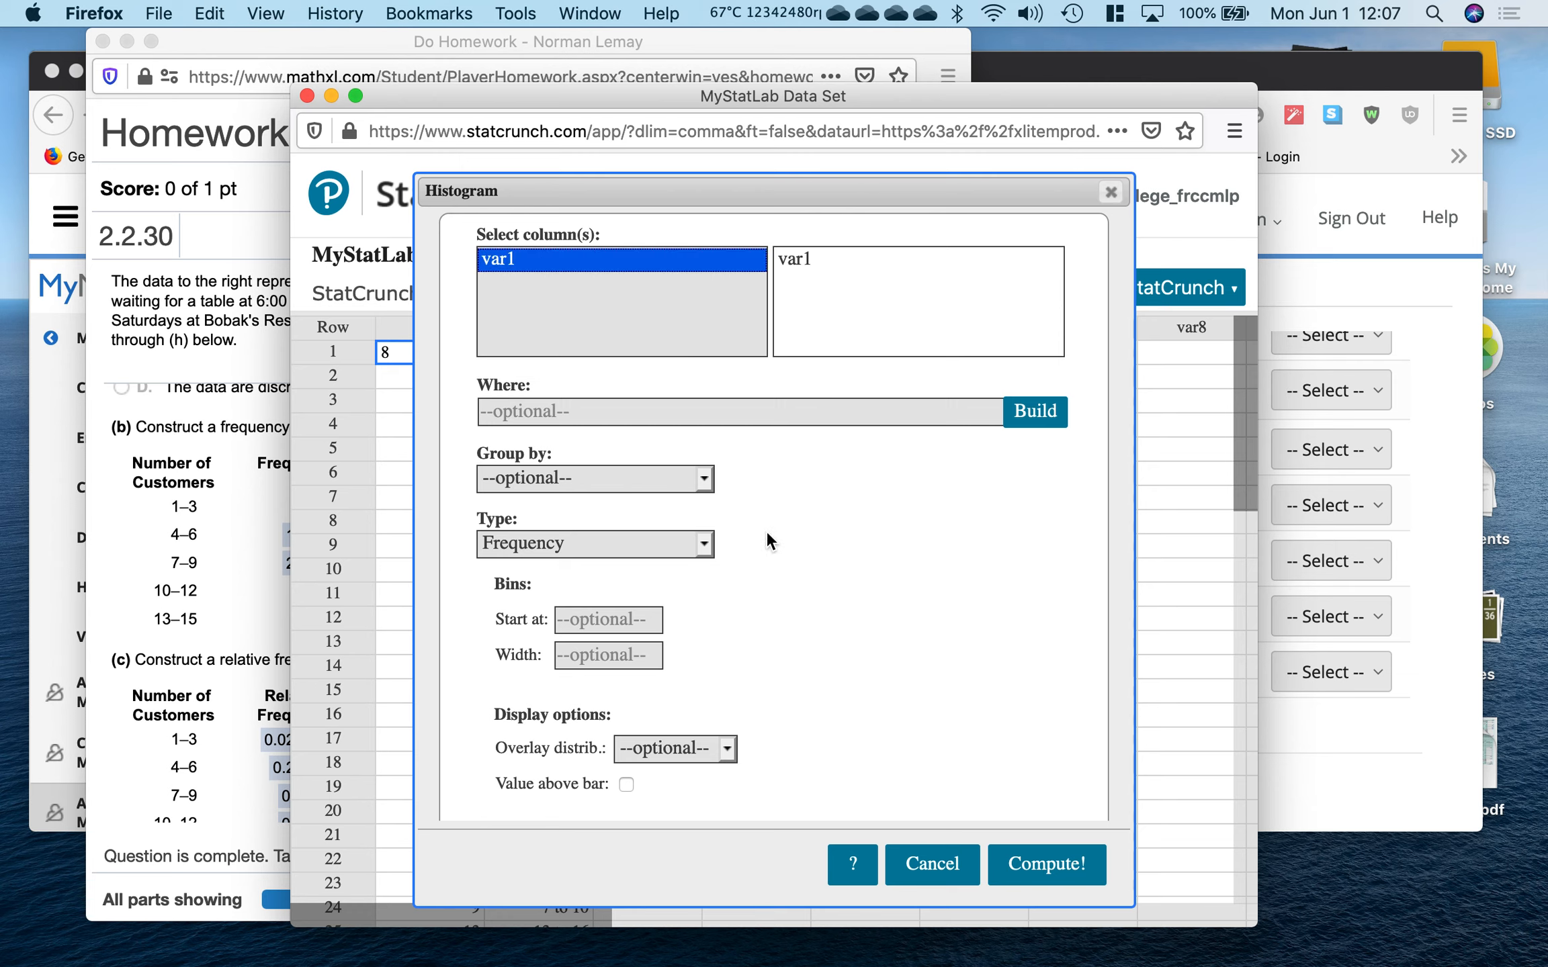
left_click(612, 620)
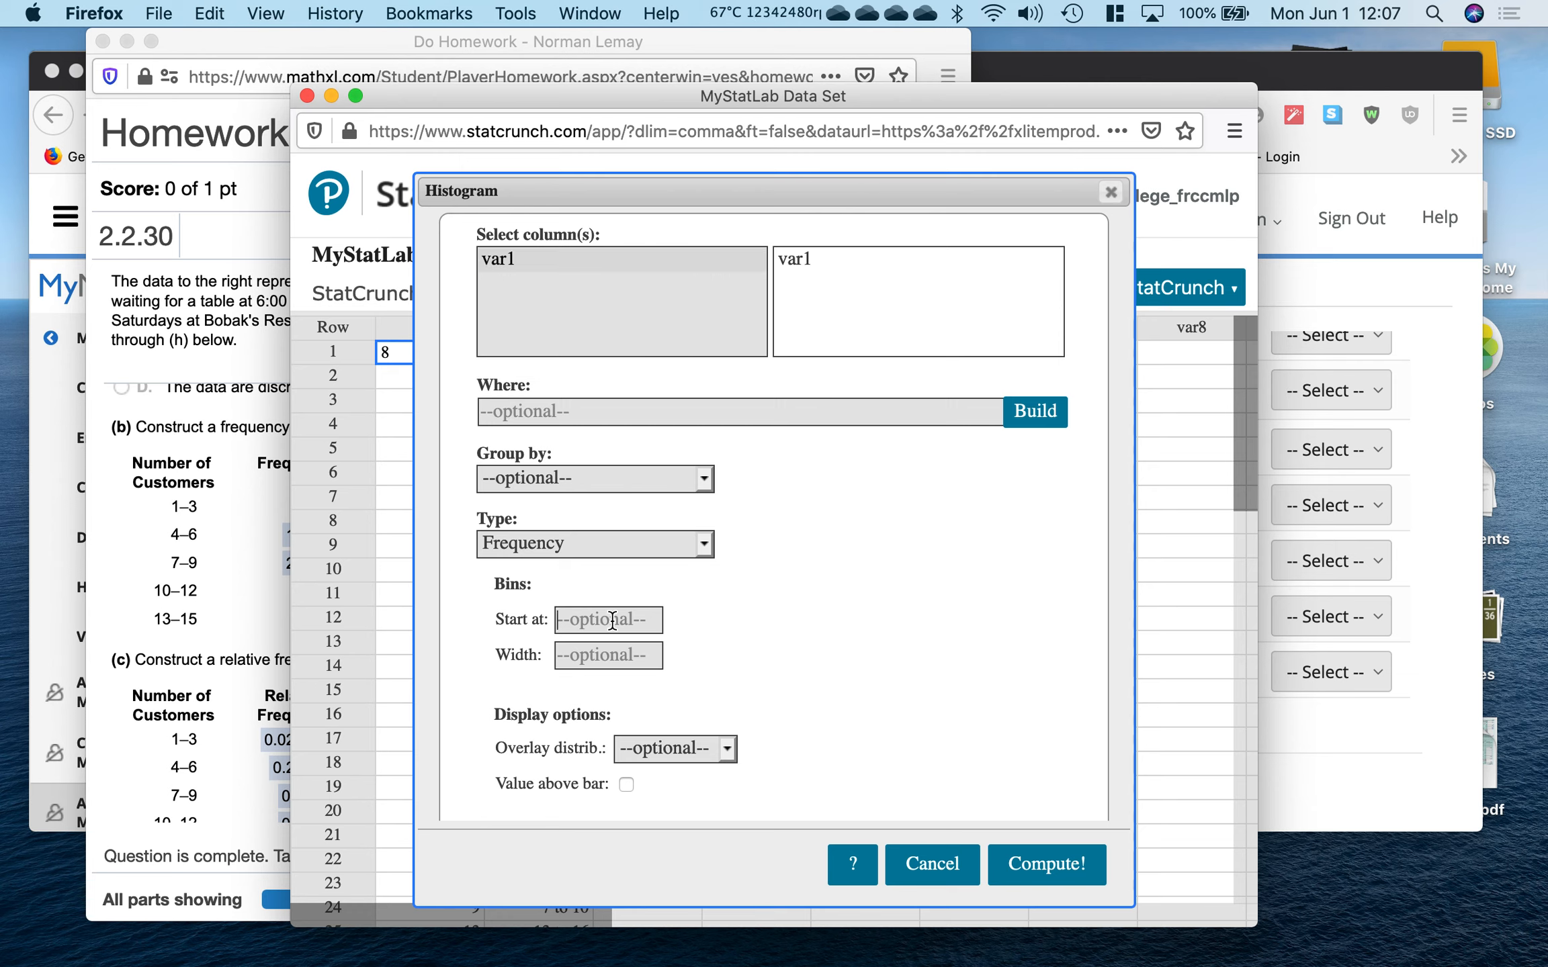
type("1")
type("3")
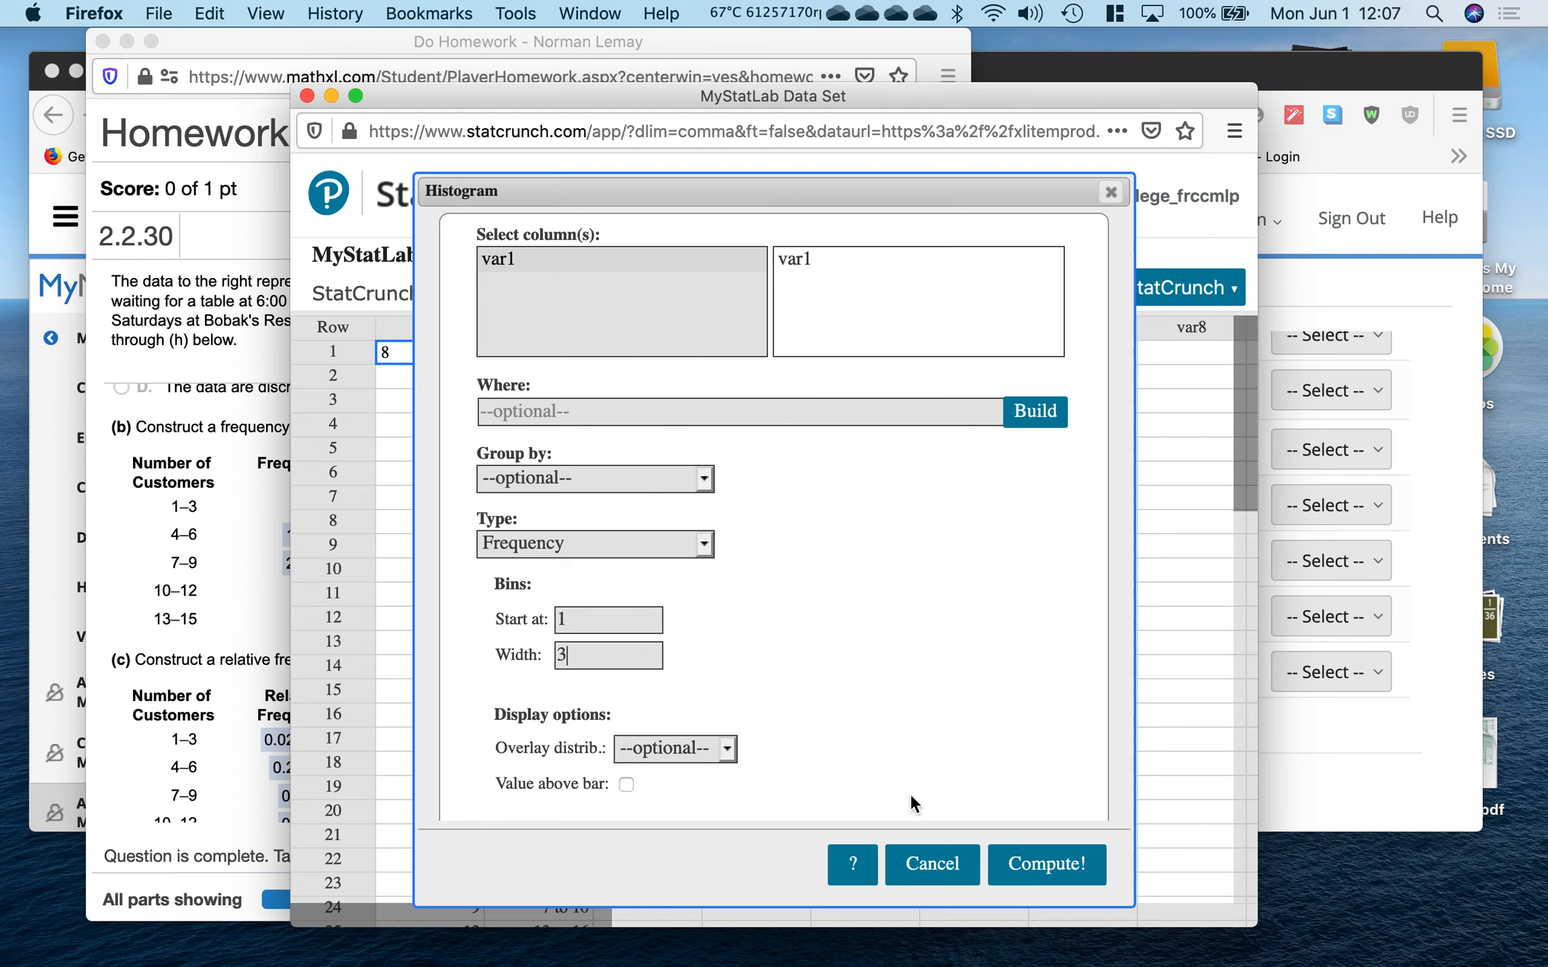
left_click(1046, 865)
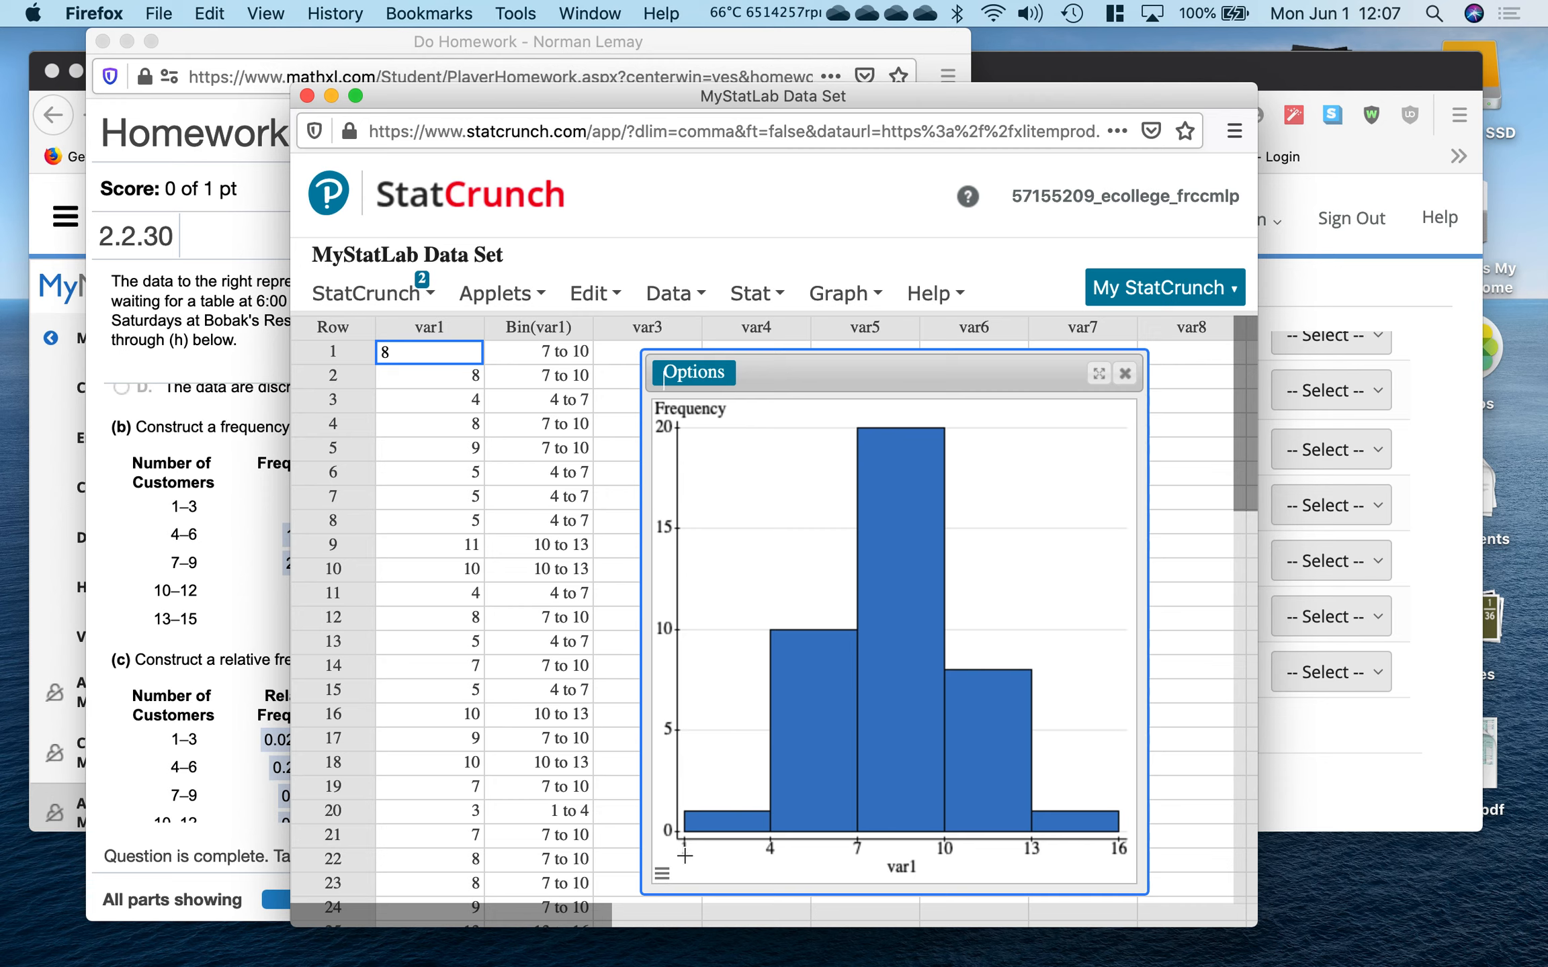
Copy the var1 histogram as an image from its copy view.
mouse_move(723, 825)
mouse_move(822, 670)
left_click(702, 380)
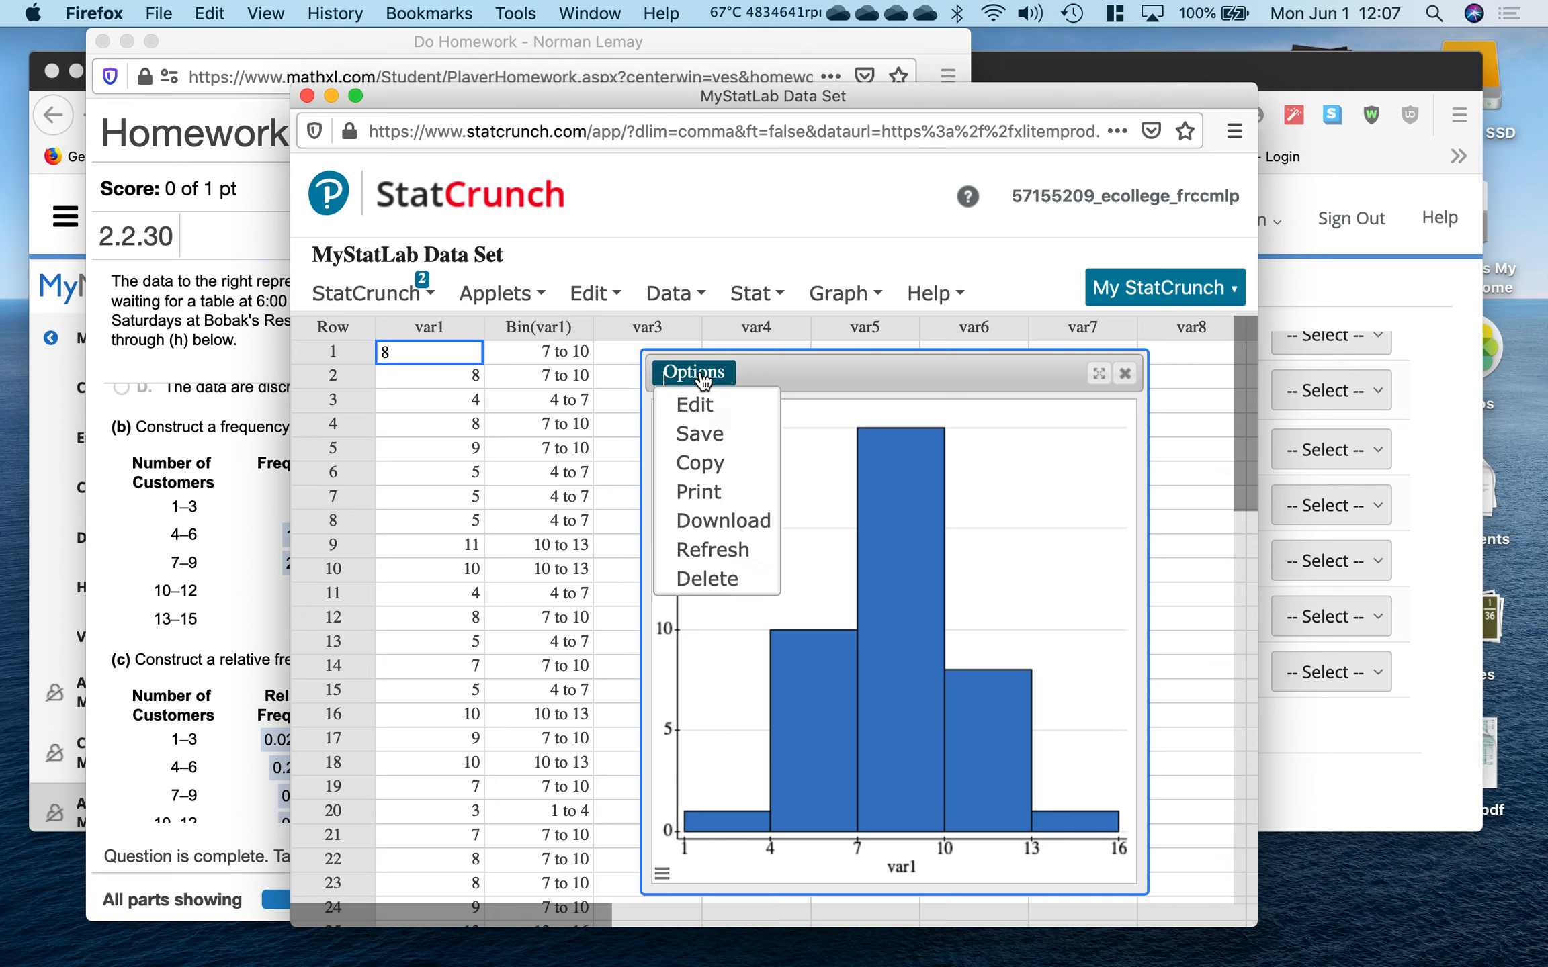
left_click(705, 463)
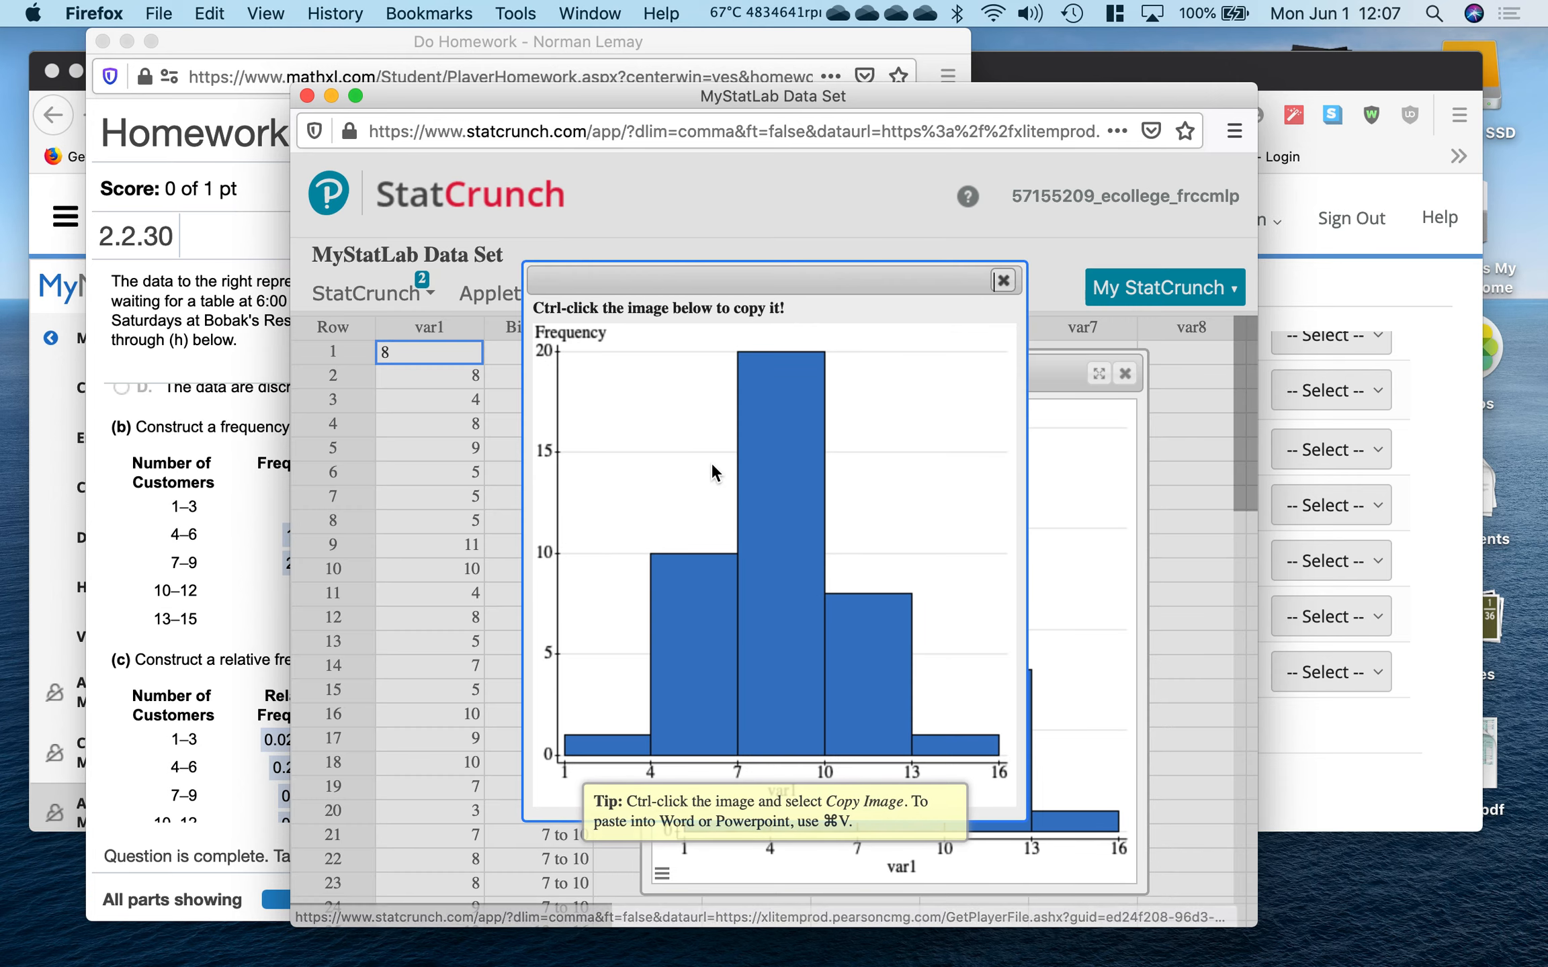
left_click(848, 692, "ctrl")
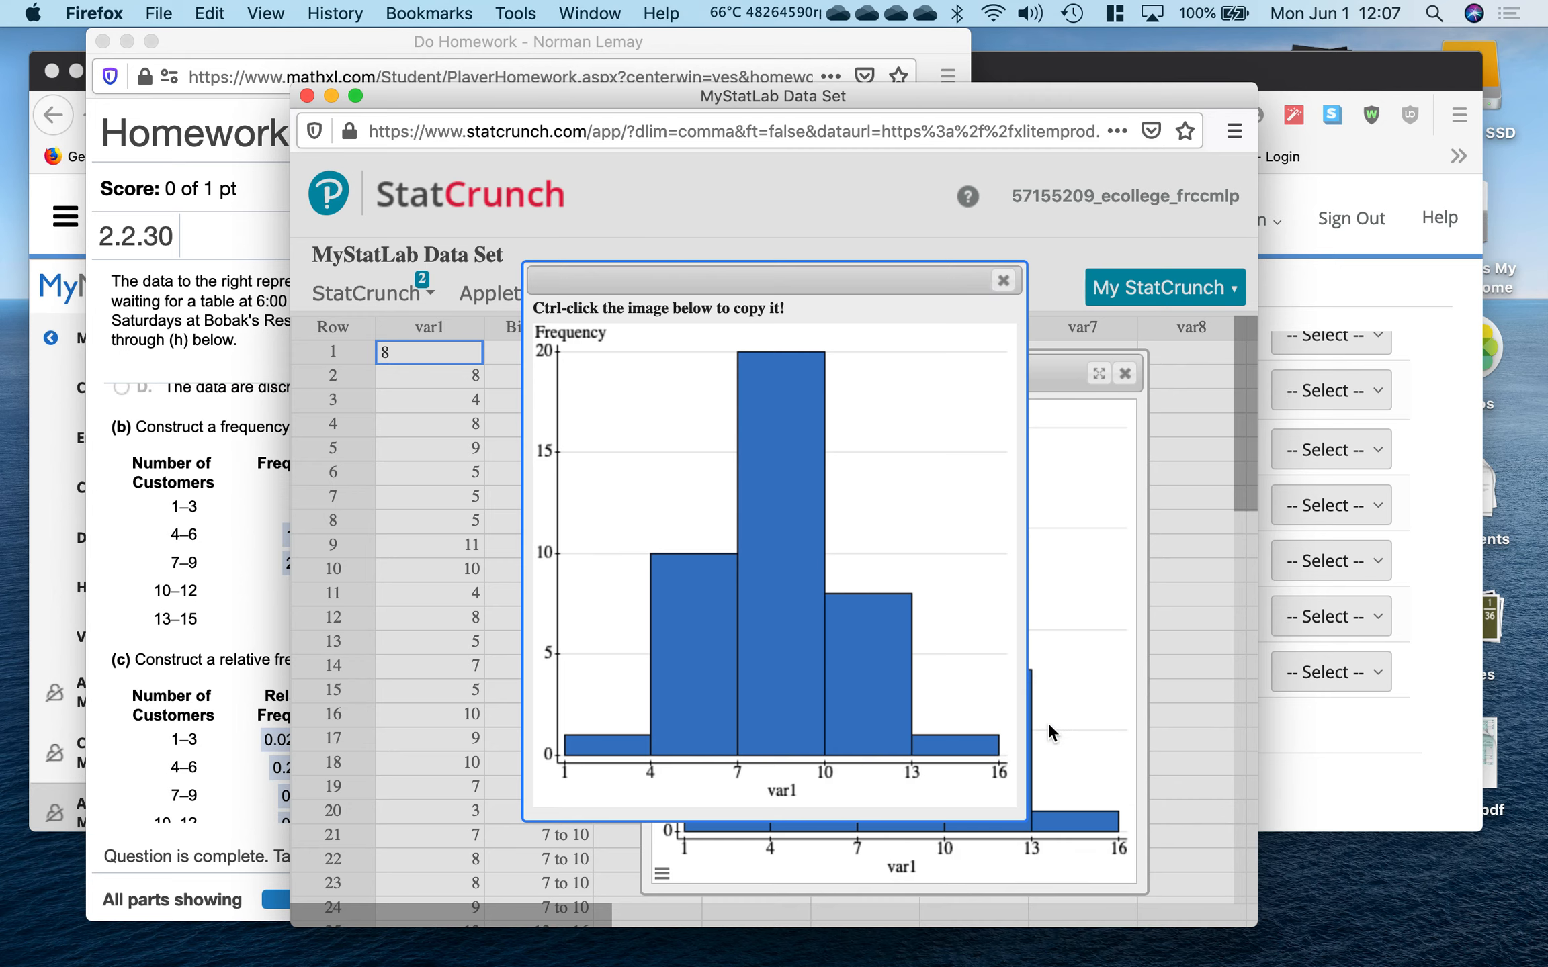
left_click(1048, 726)
left_click(1050, 717)
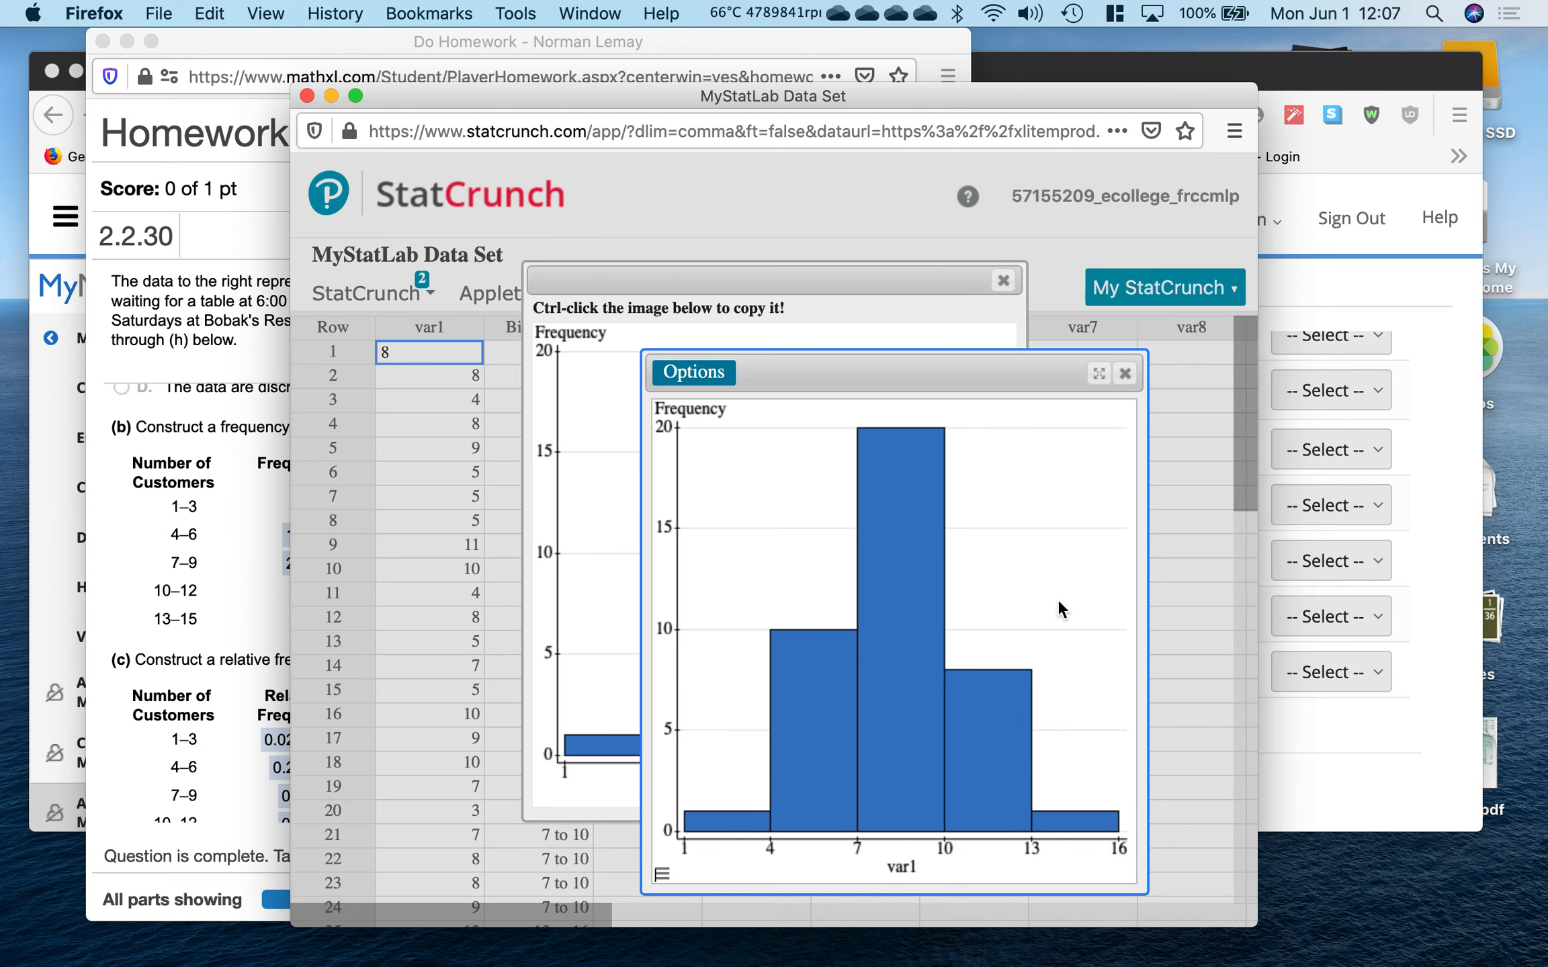
Switch to the minimized Word document and paste the histogram image on the blank page after the frequency table.
mouse_move(1256, 953)
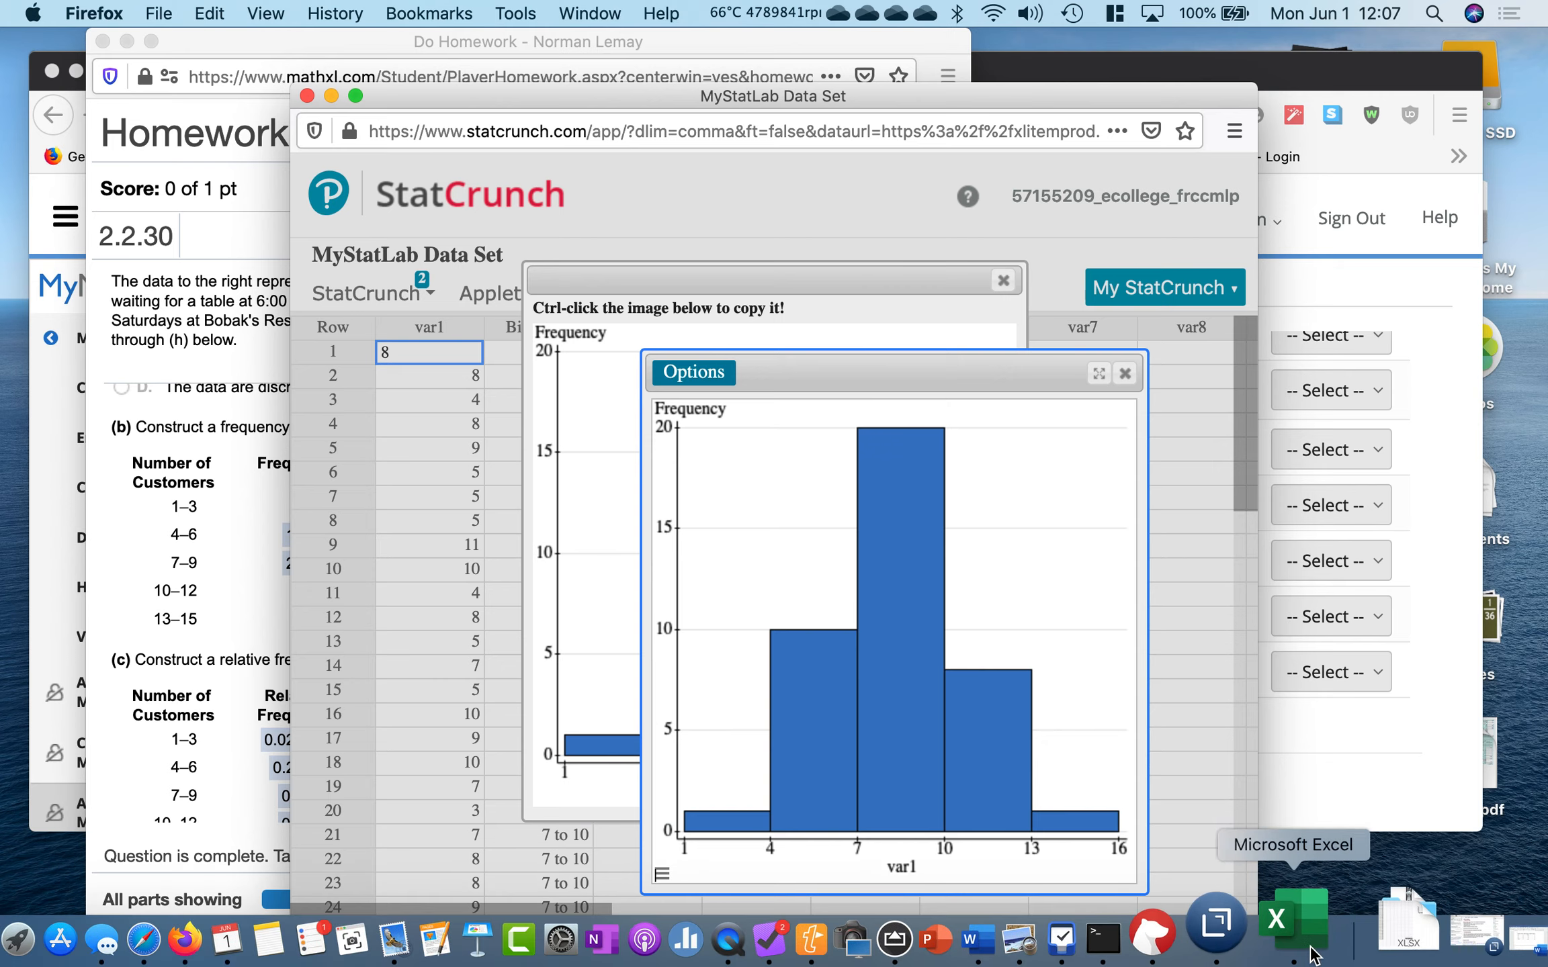
left_click(1447, 930)
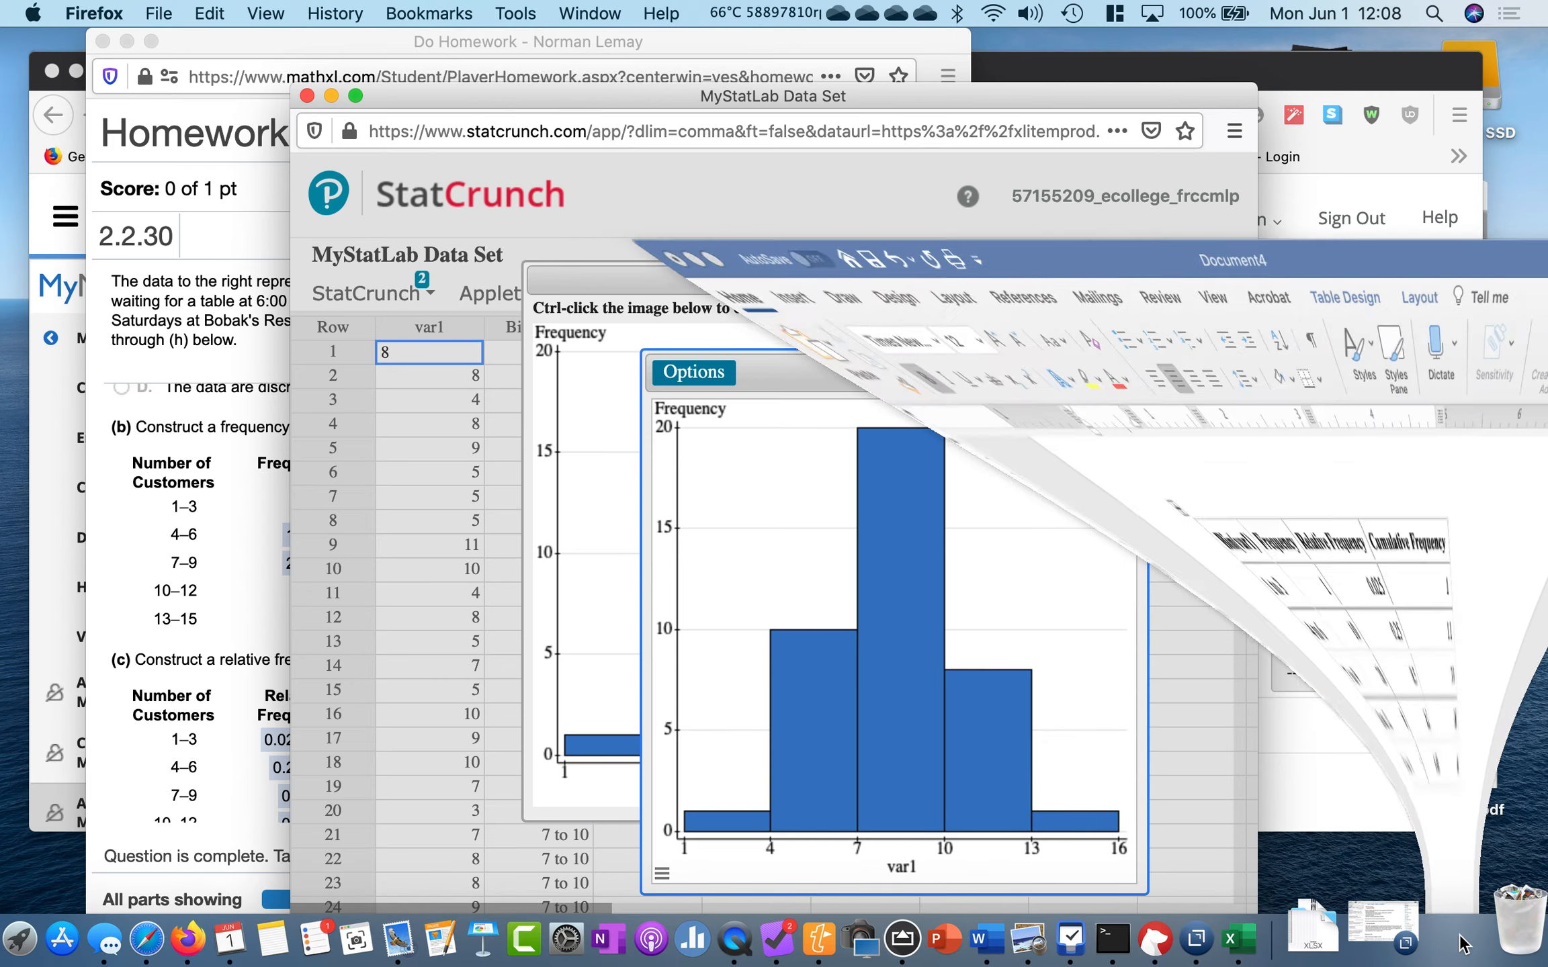
scroll(873, 769, "down", 8)
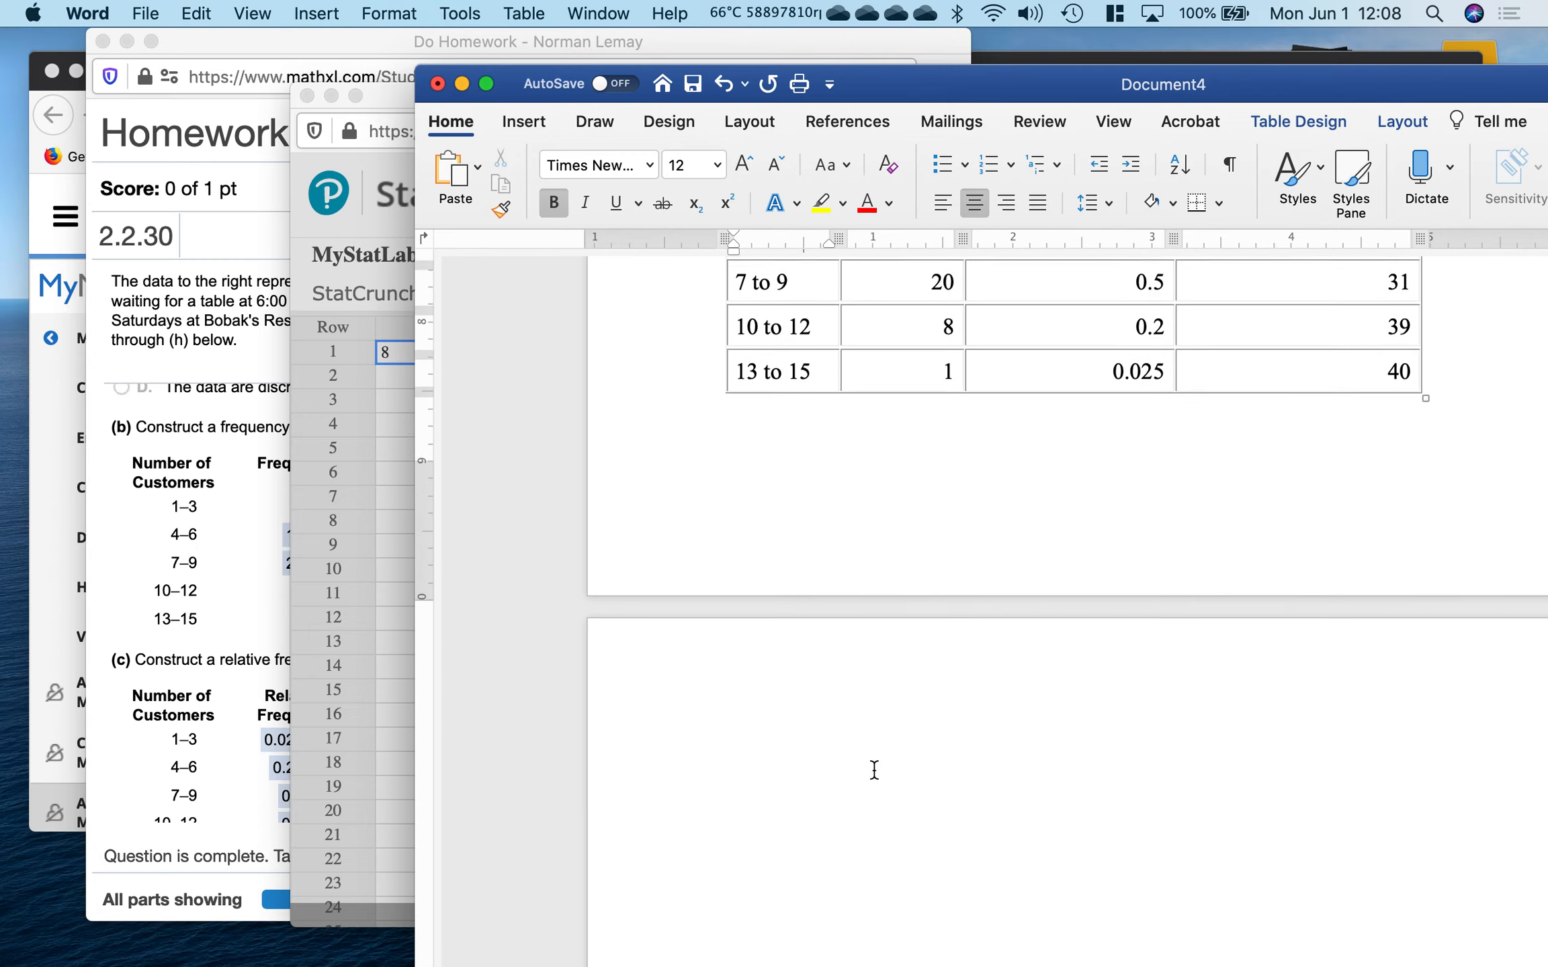
left_click(913, 681)
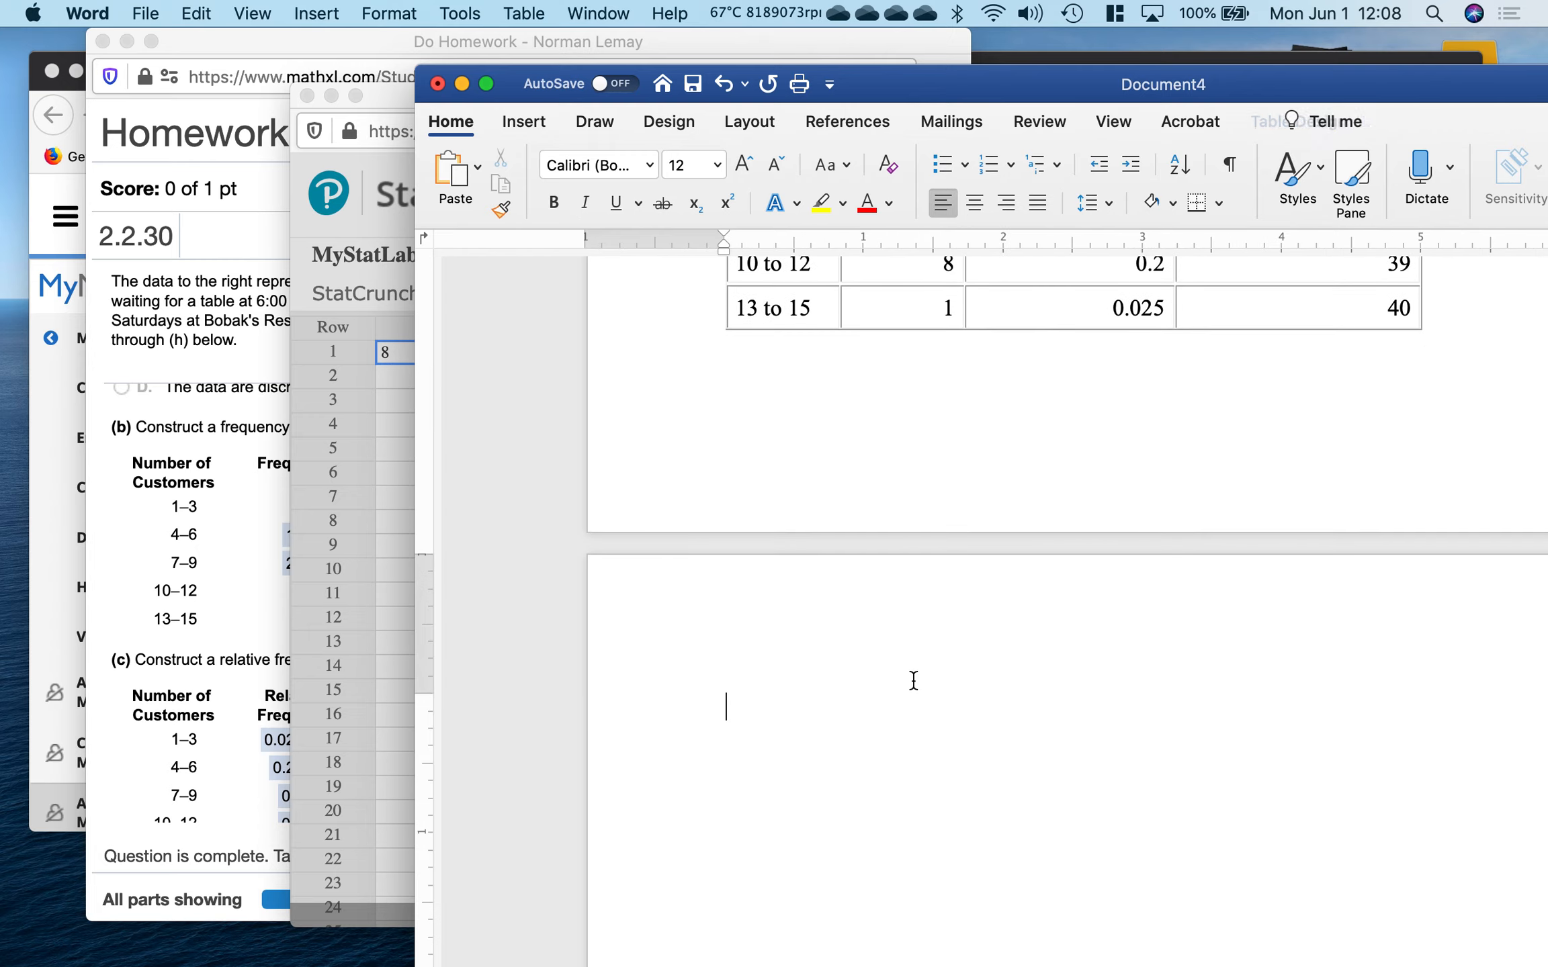
key("super+v")
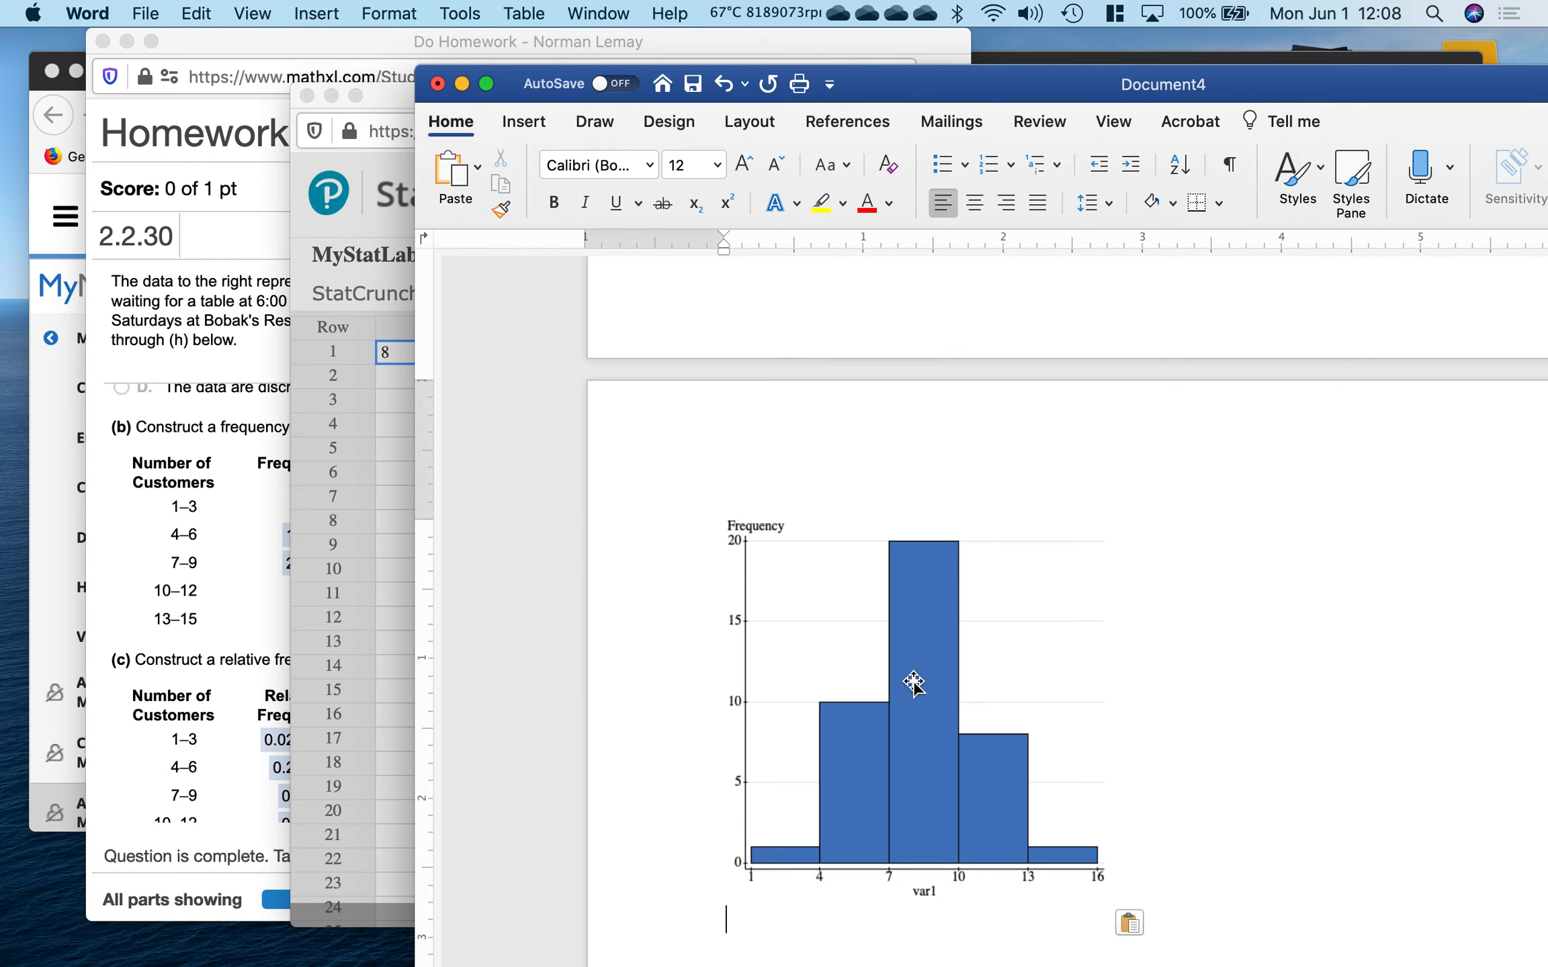
left_click(1026, 735)
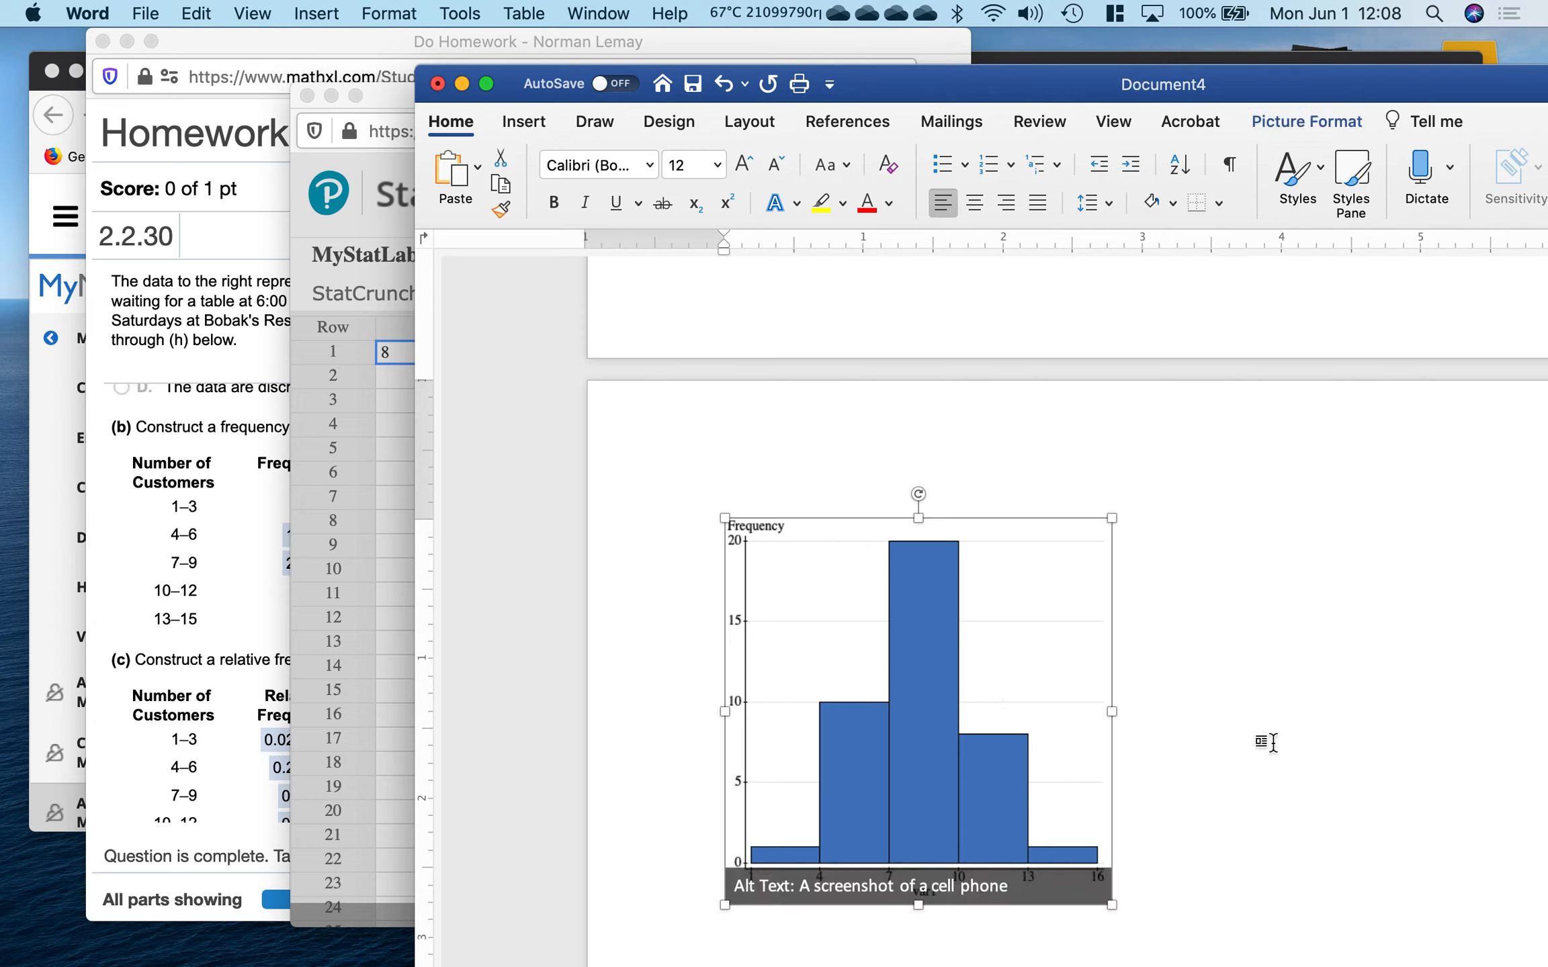
left_click(1266, 743)
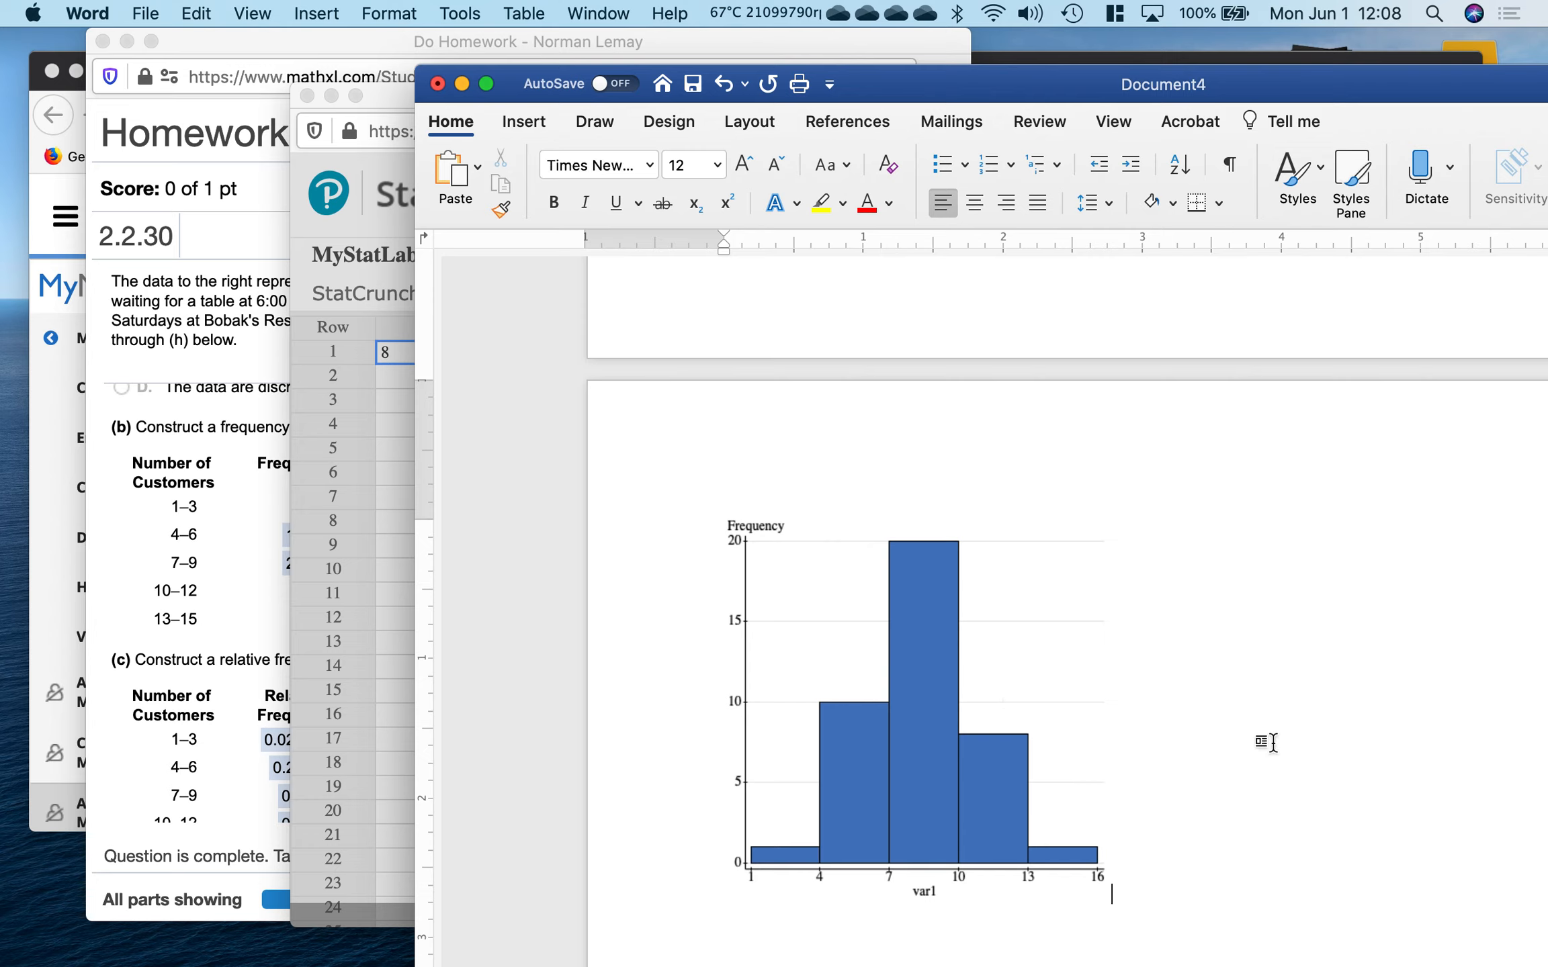
Minimize the Word document and close the histogram and its copy view in StatCrunch.
left_click(462, 83)
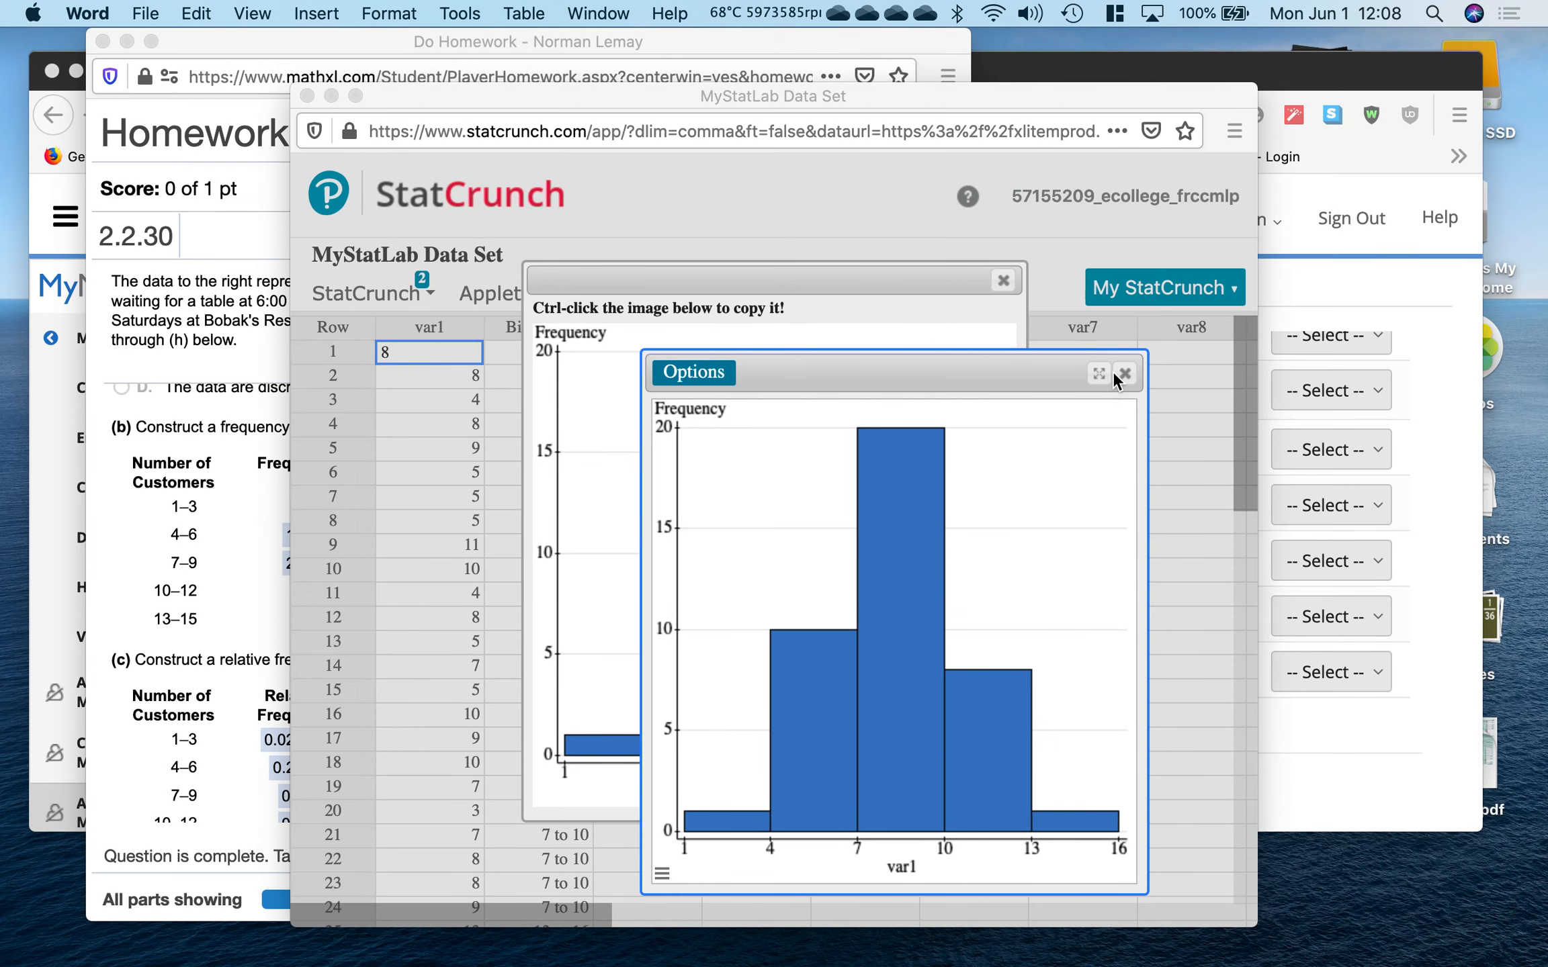
left_click(1131, 373)
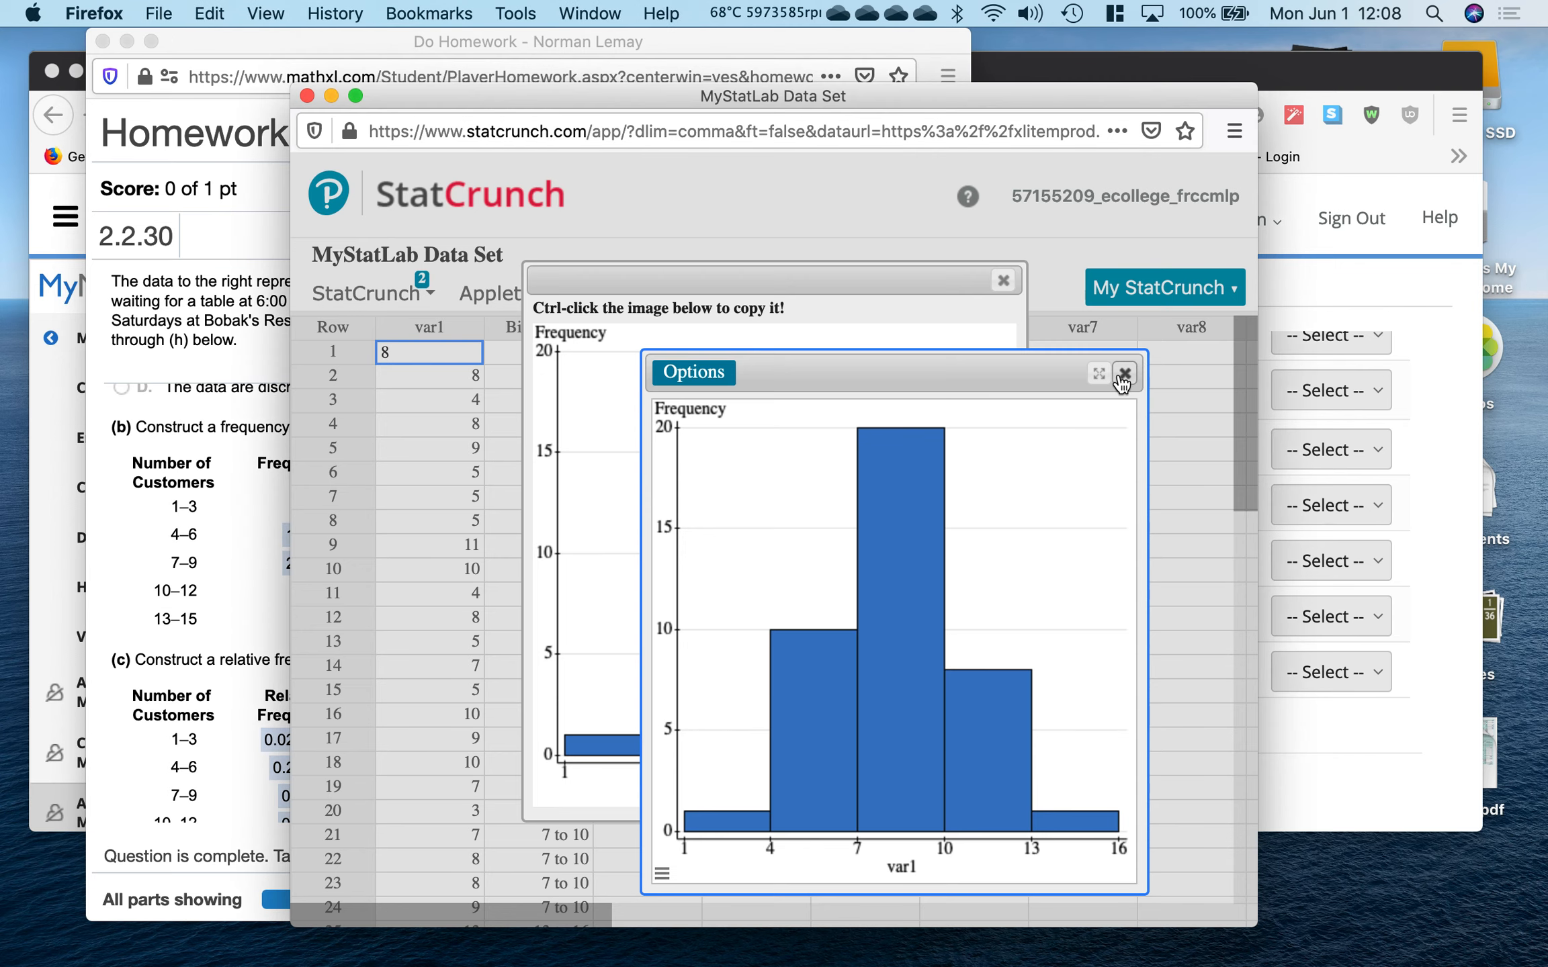
left_click(1123, 373)
left_click(1003, 281)
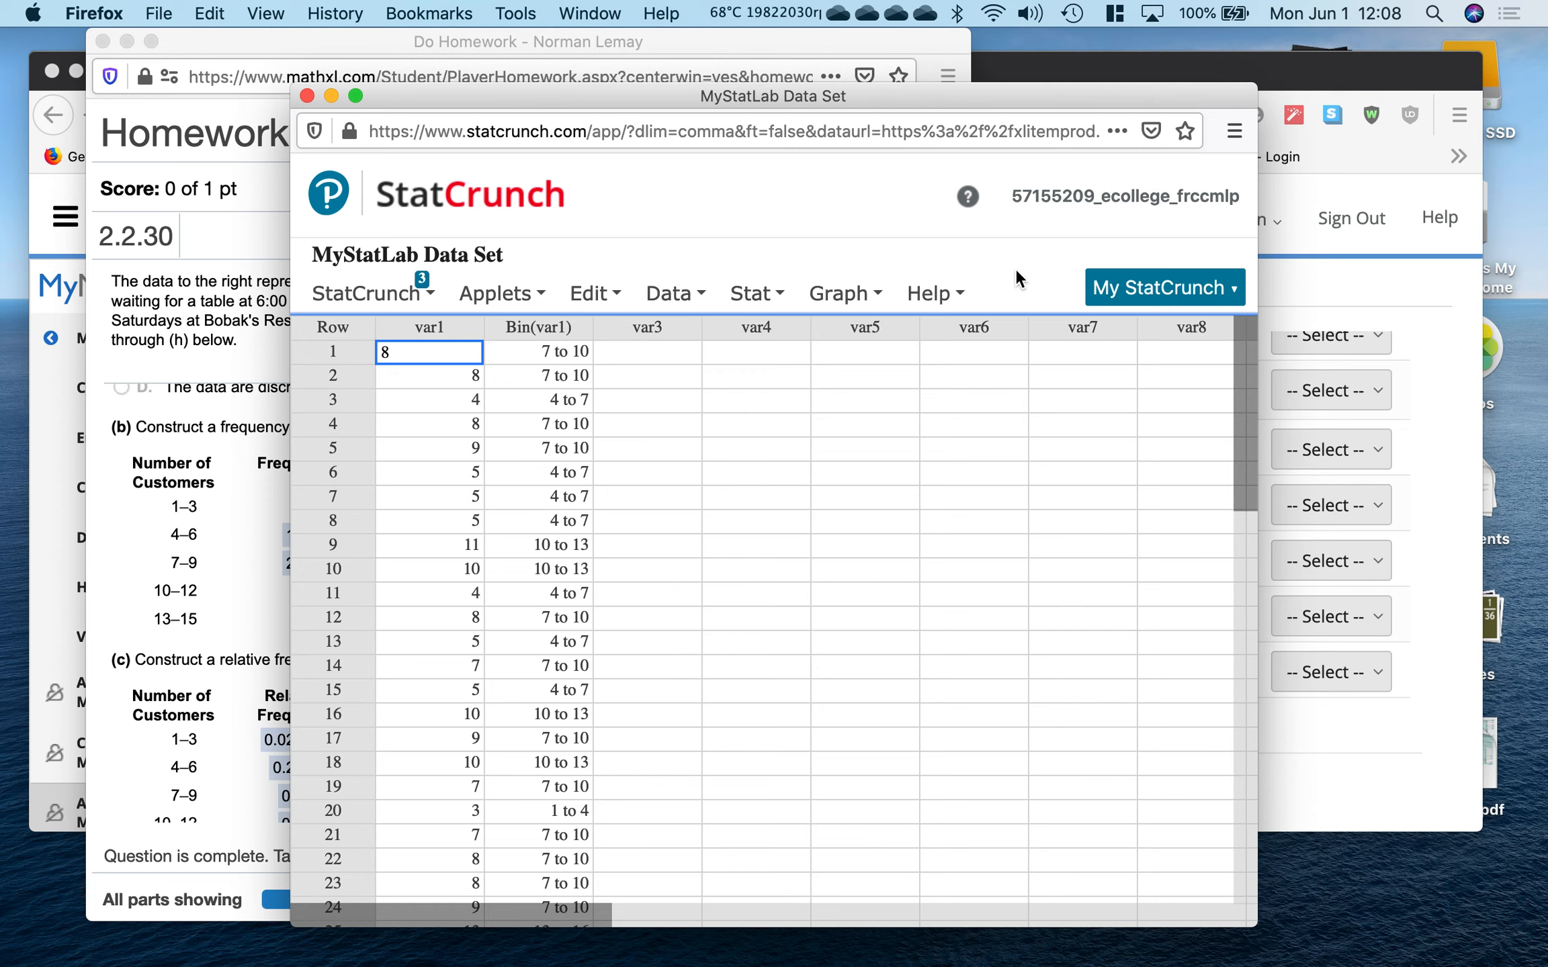
left_click(989, 500)
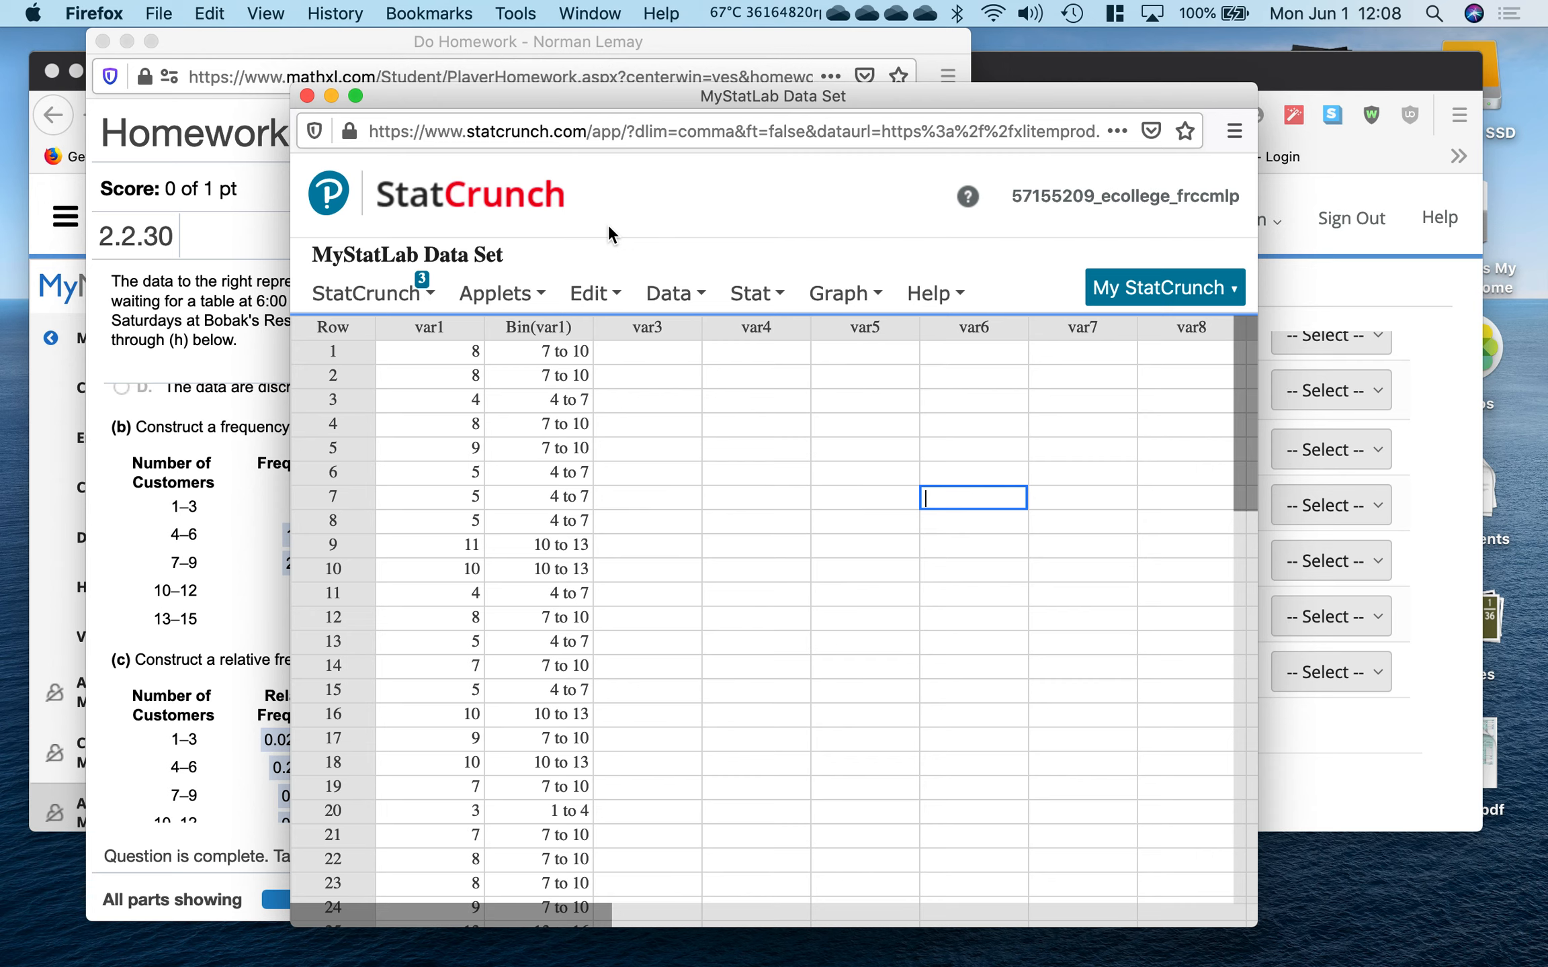
Create a stem and leaf plot of var1 with the default leaf unit and extreme-only outlier trimming, then close its results.
left_click(862, 299)
left_click(862, 299)
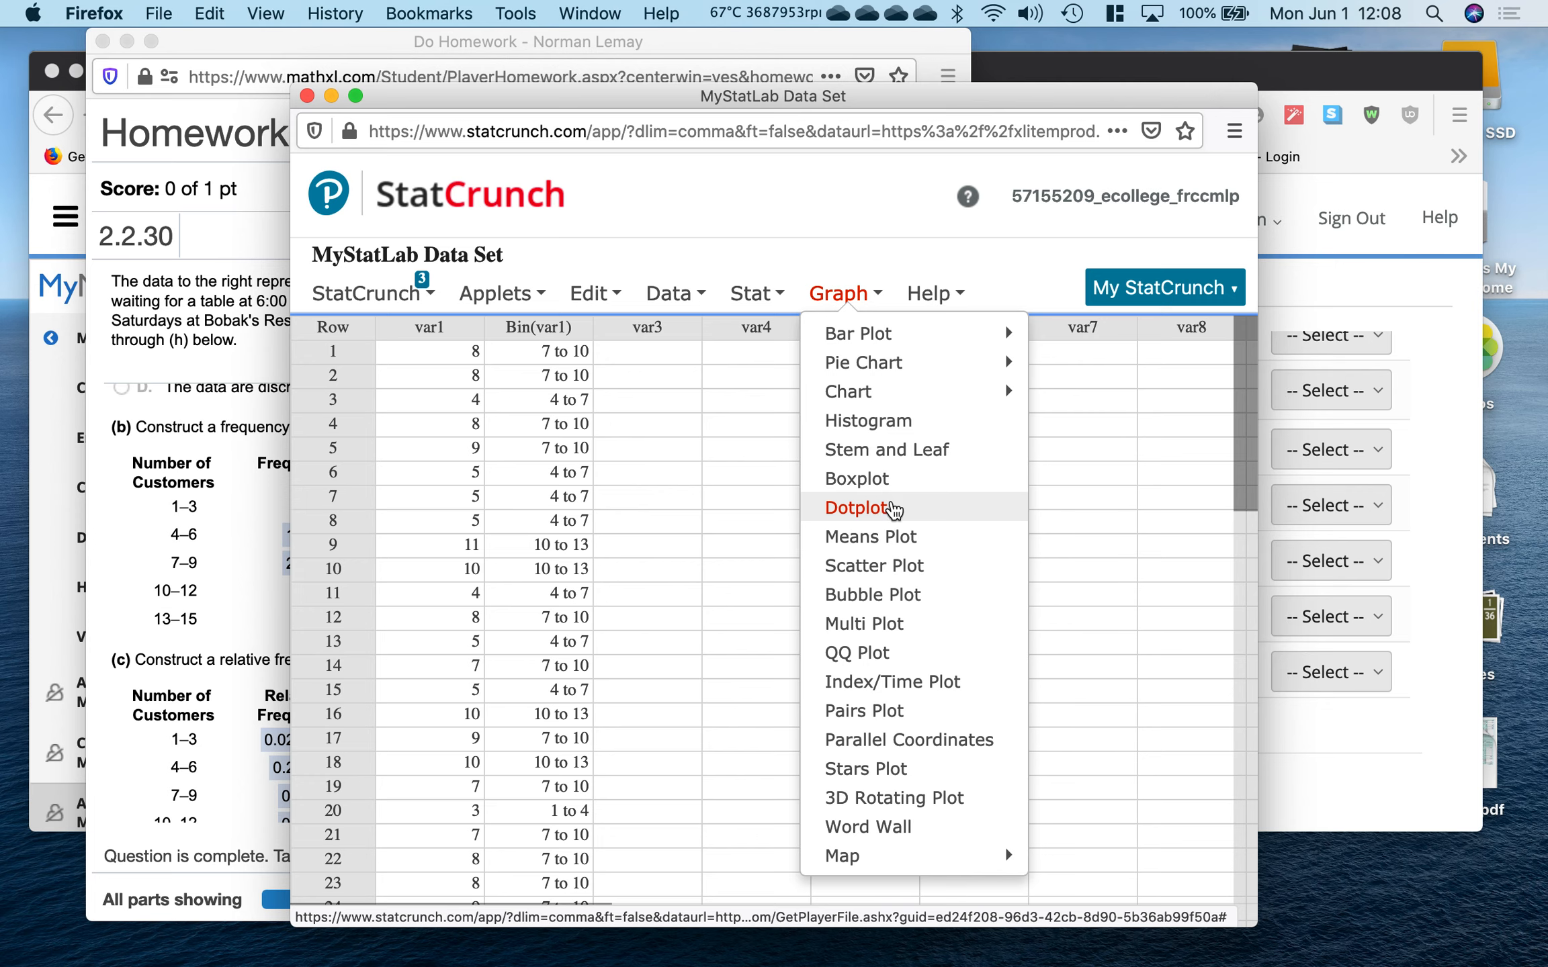
left_click(955, 450)
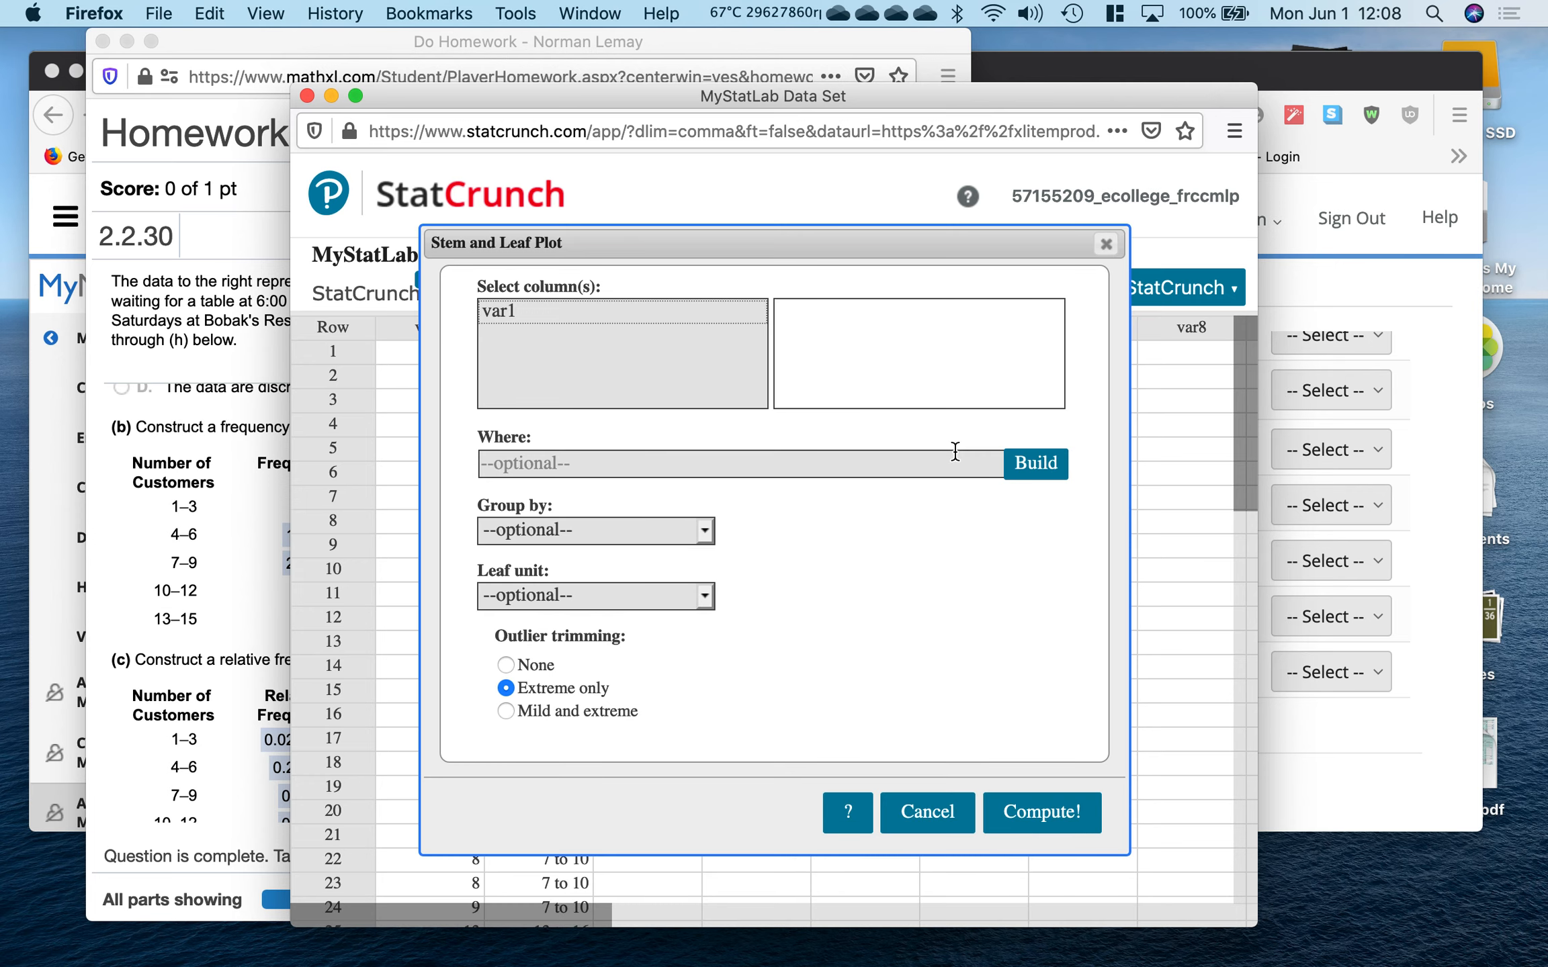
left_click(641, 309)
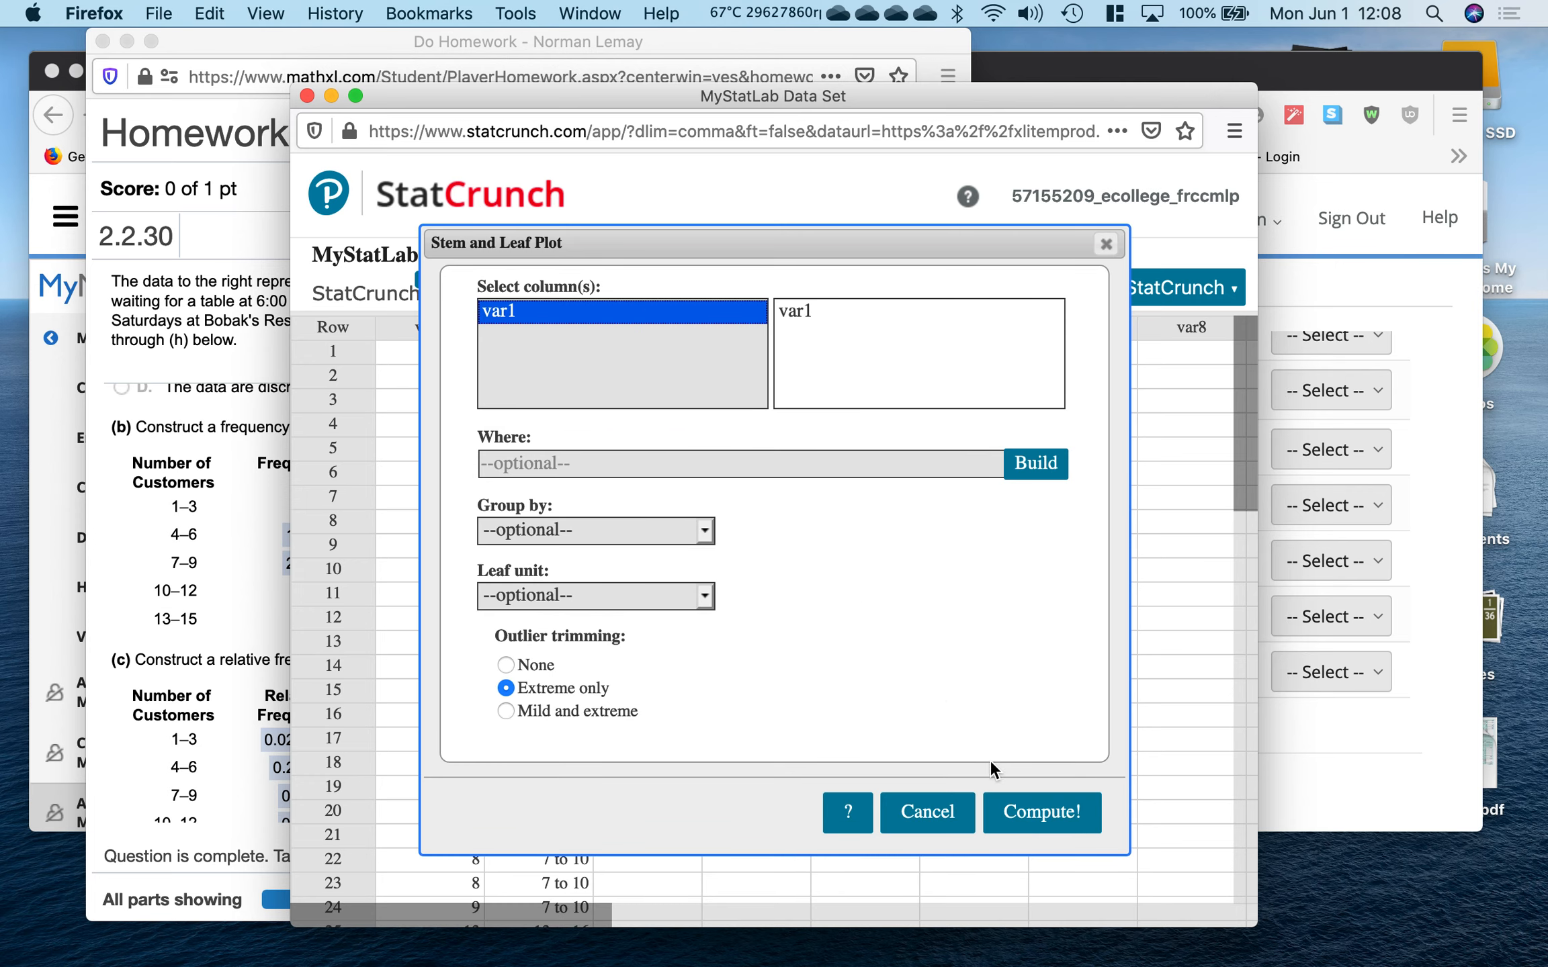
left_click(1074, 833)
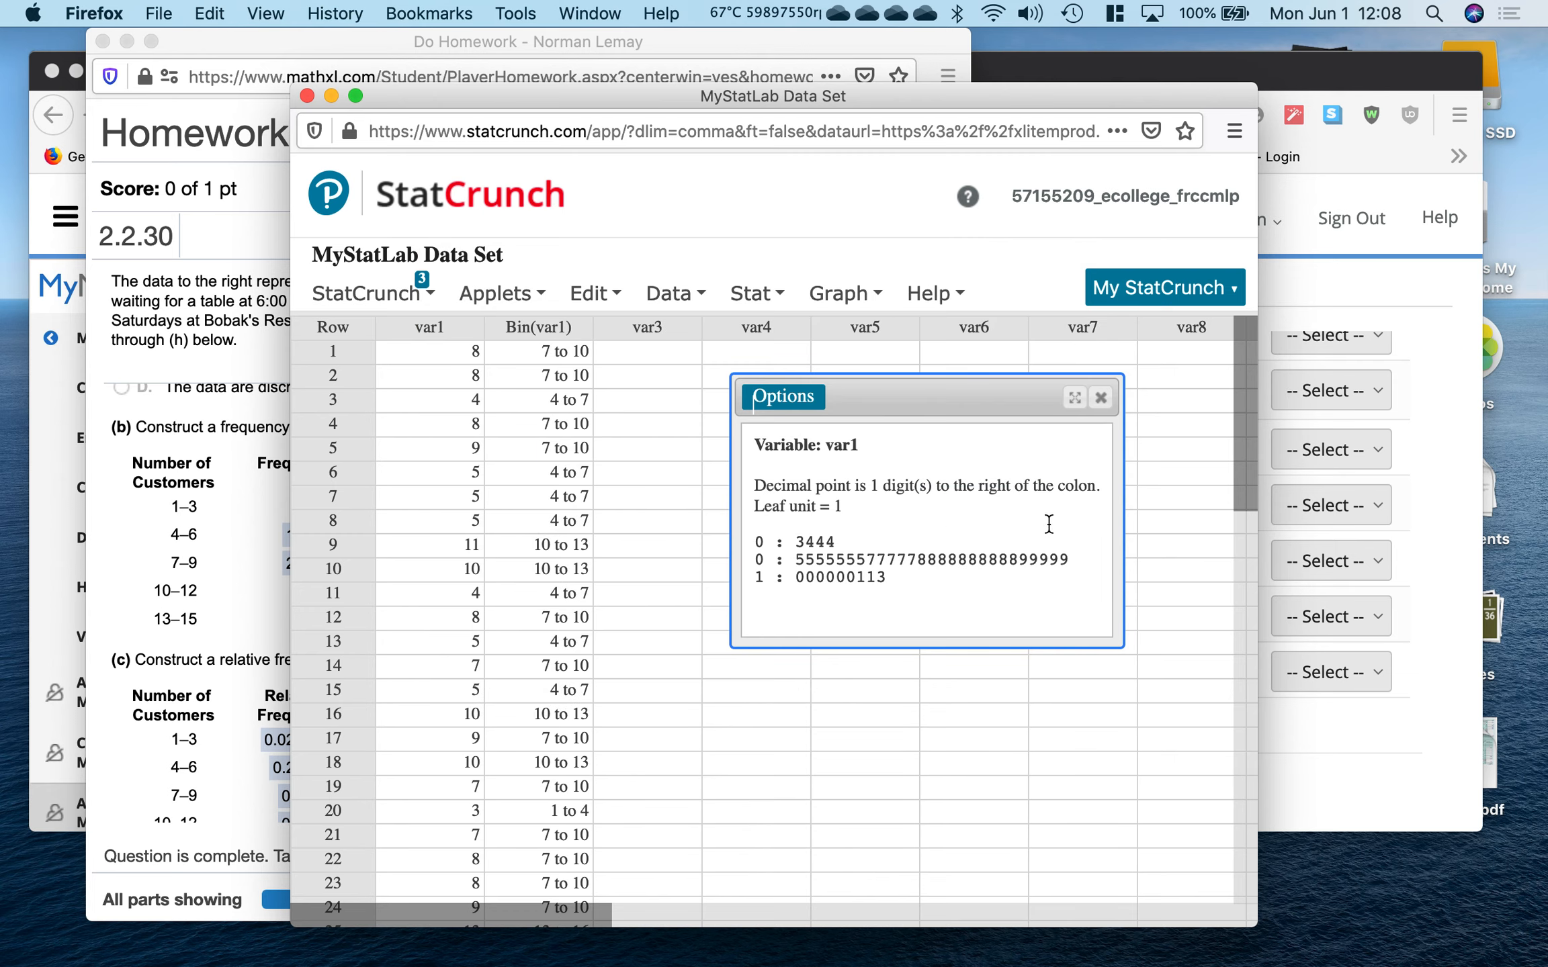
left_click(1100, 397)
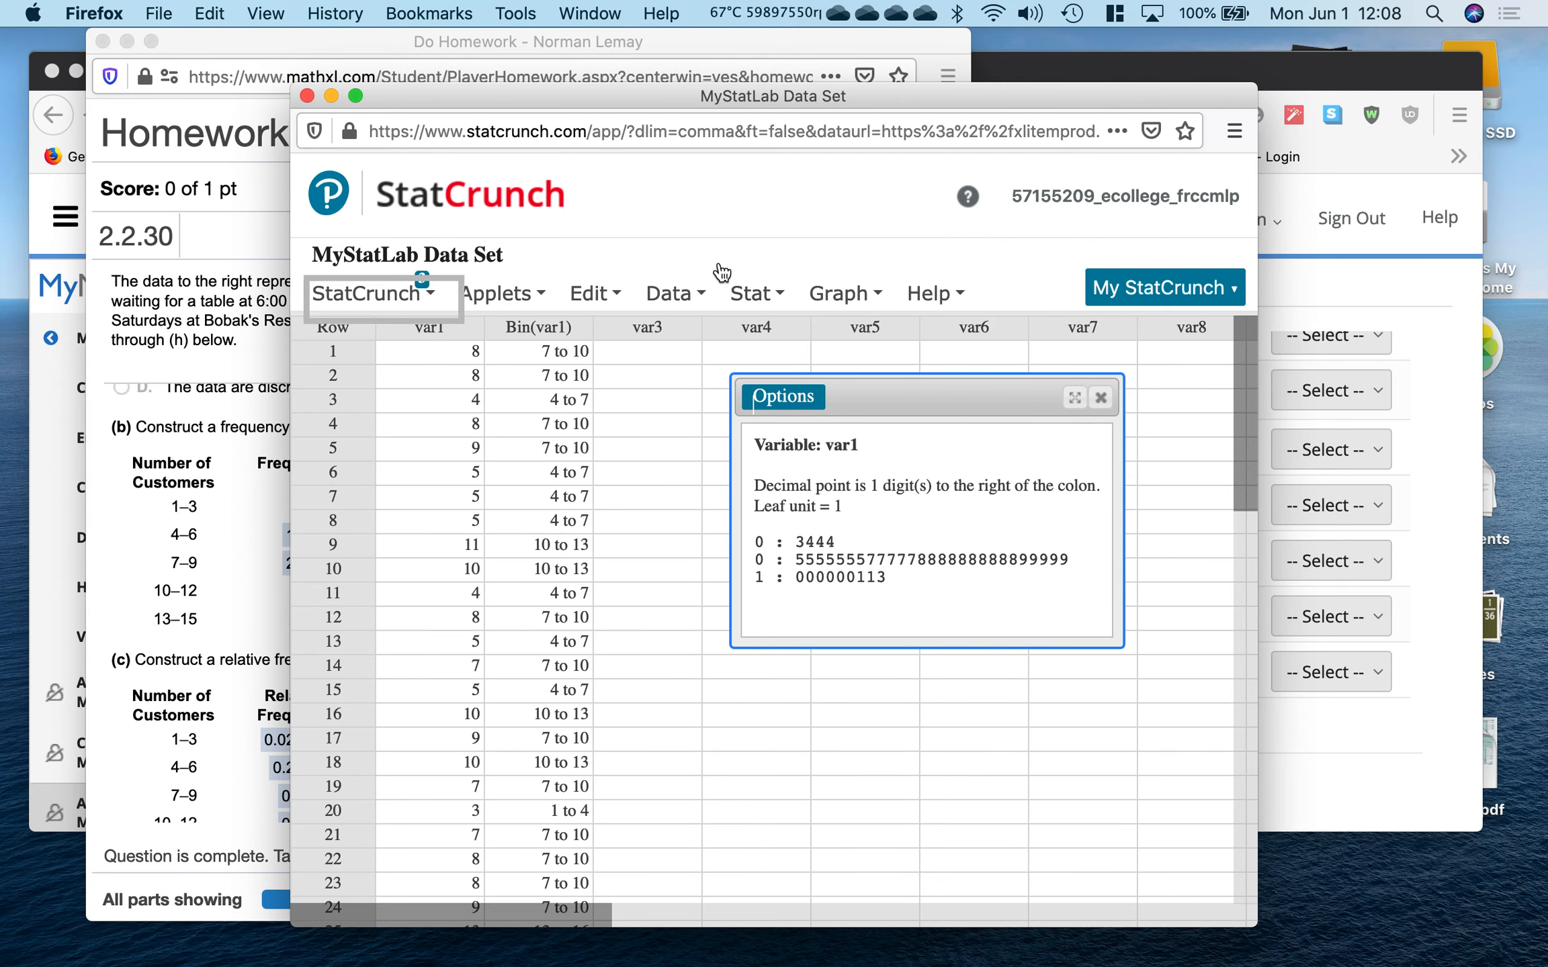
left_click(840, 293)
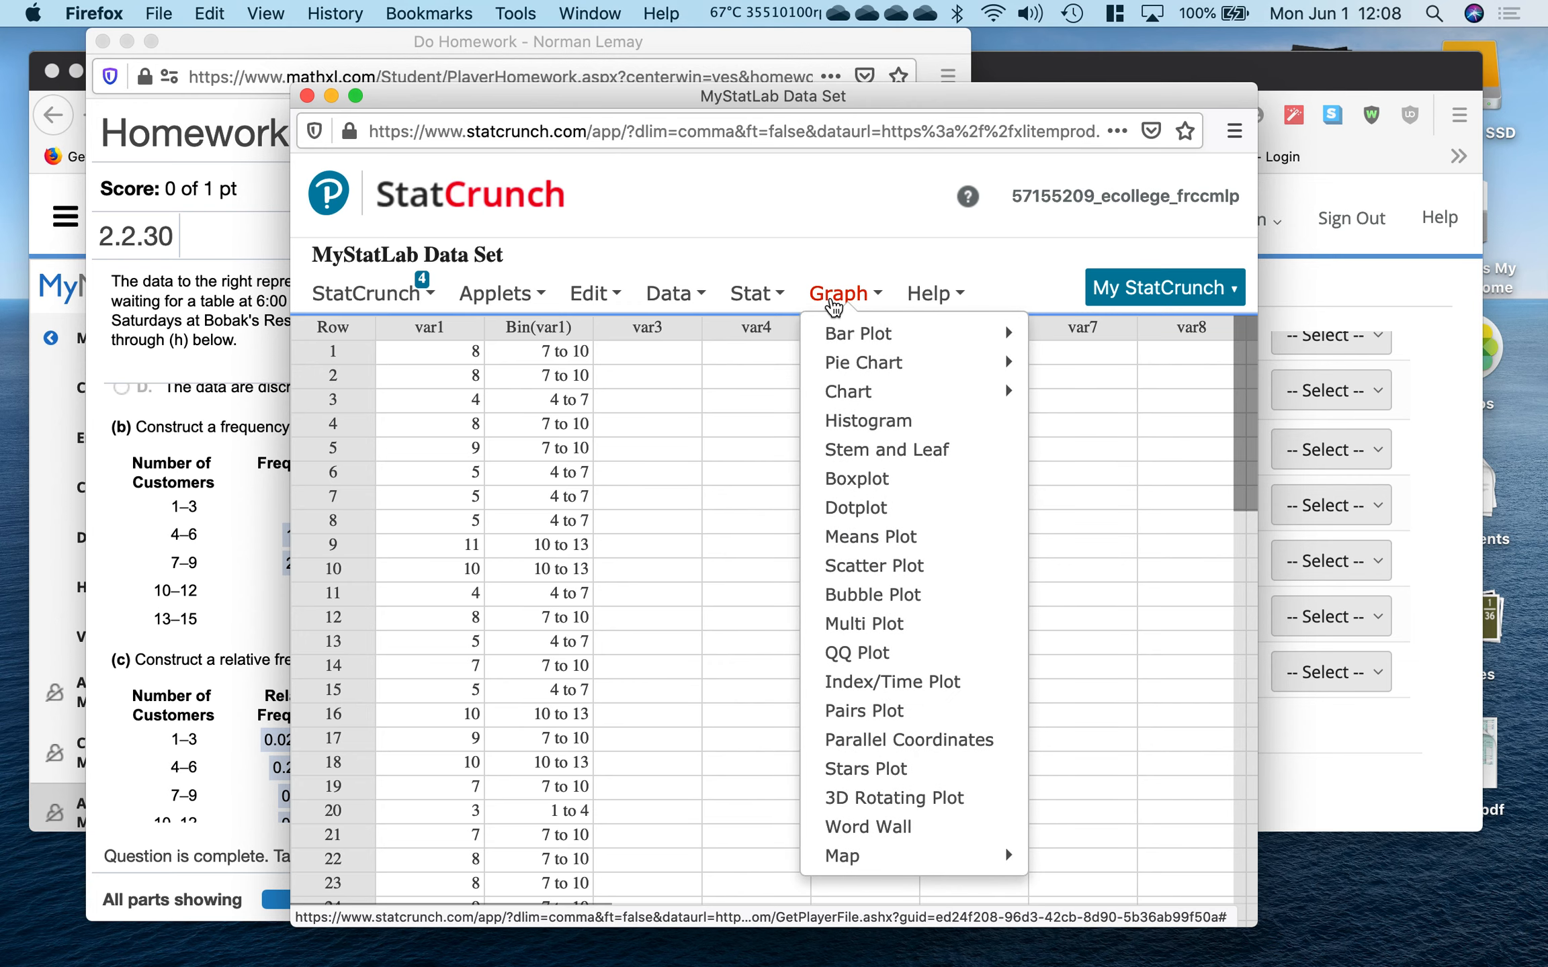
left_click(867, 449)
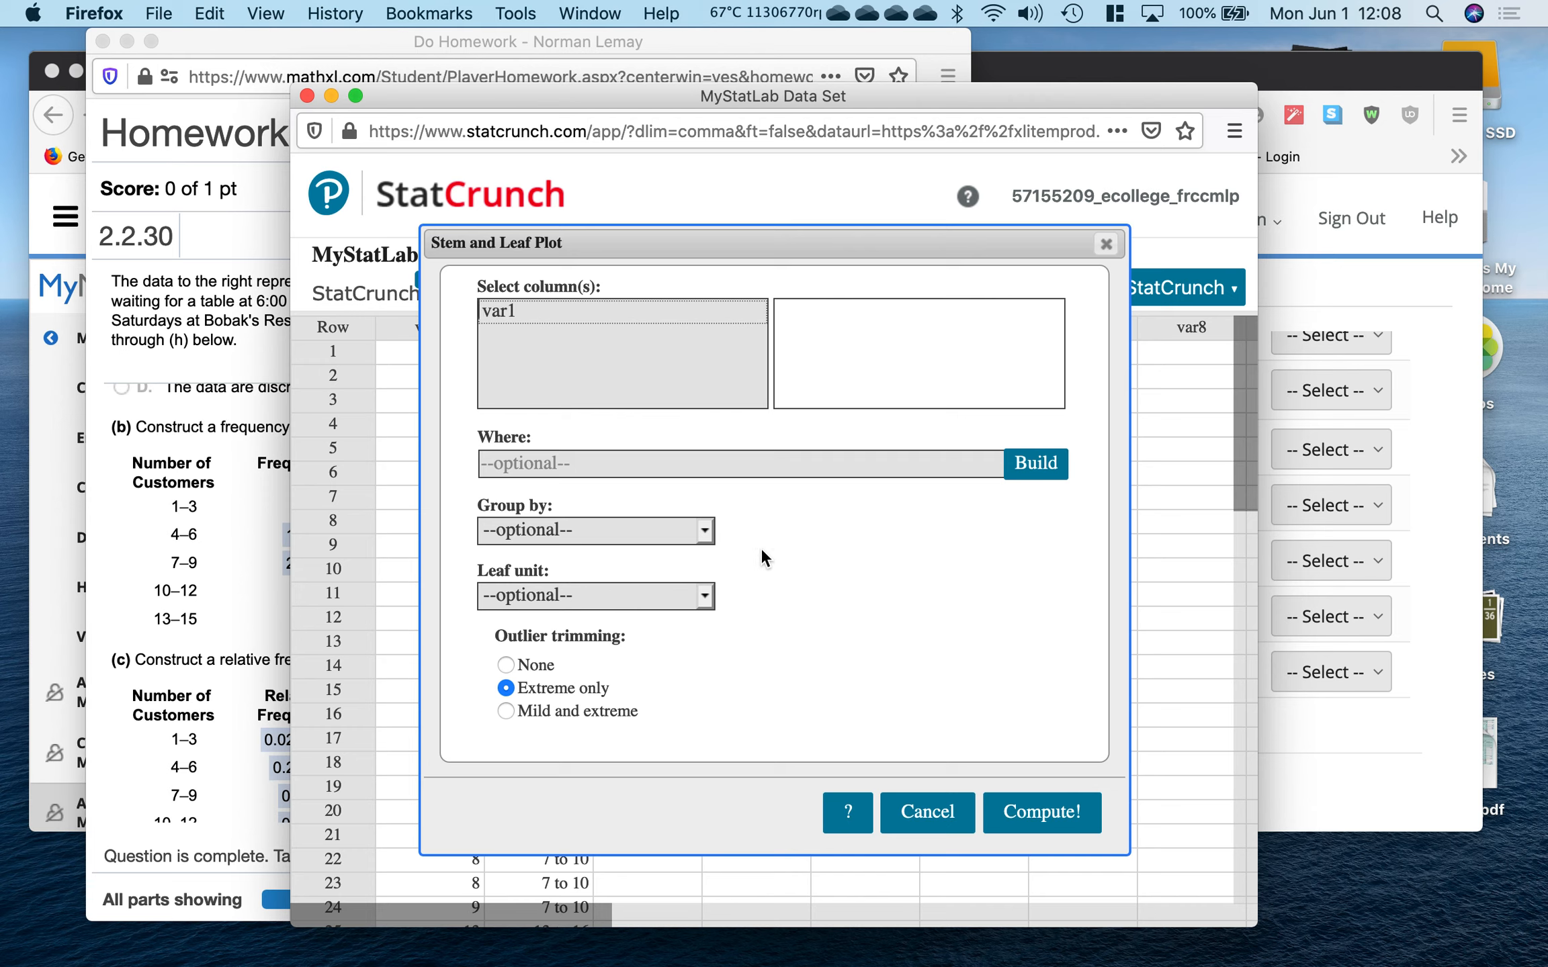
left_click(705, 595)
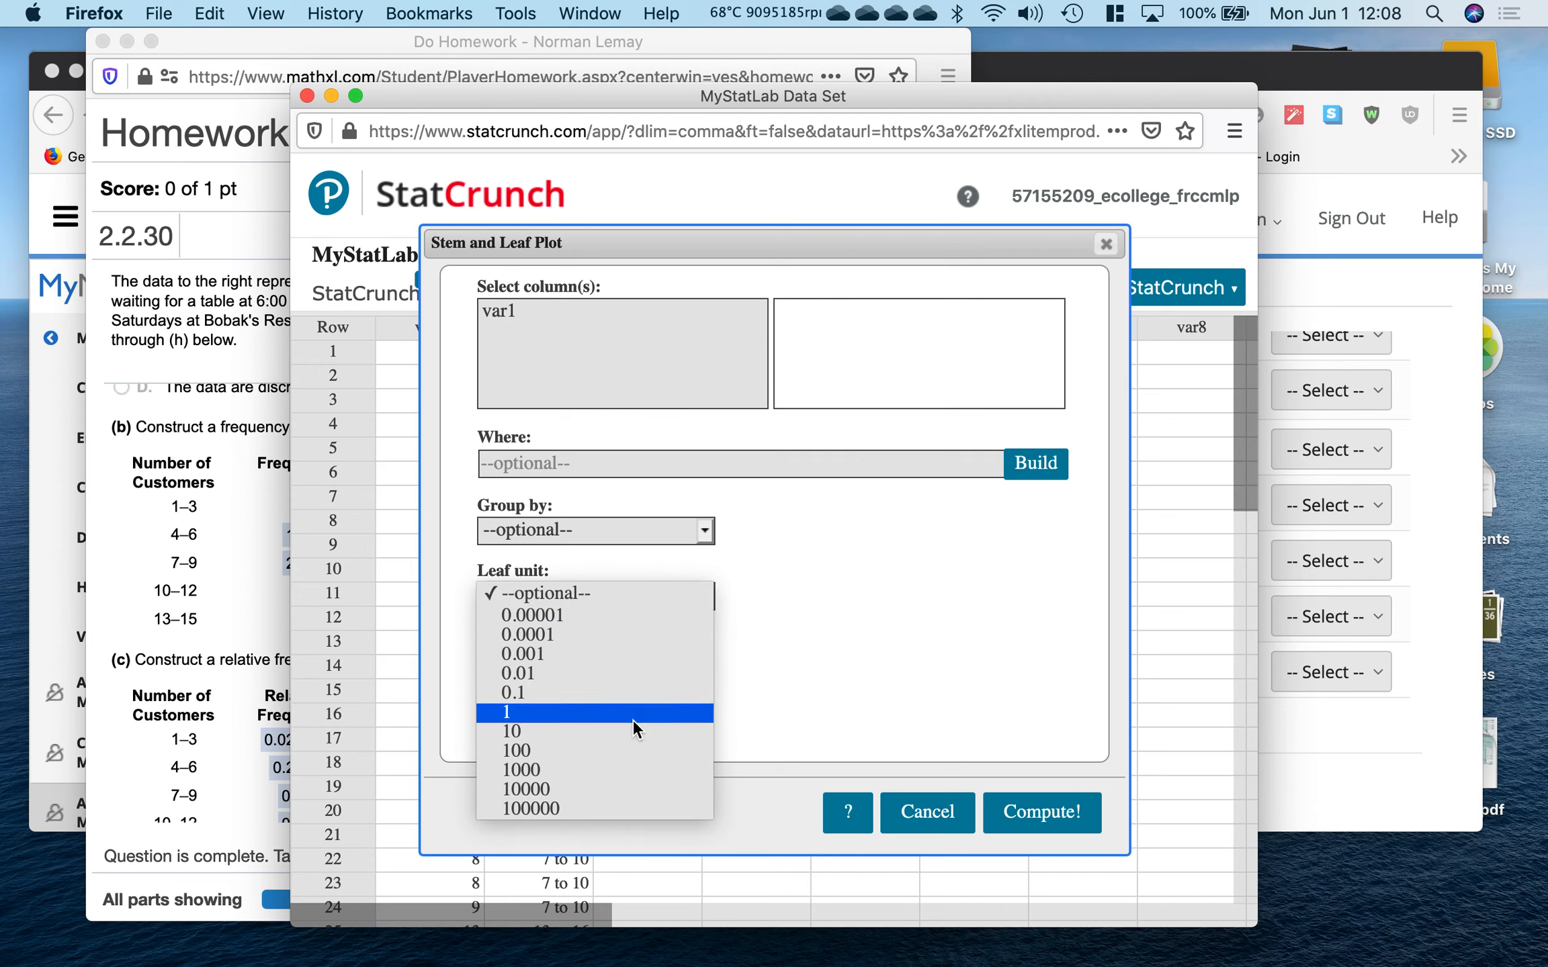
left_click(820, 612)
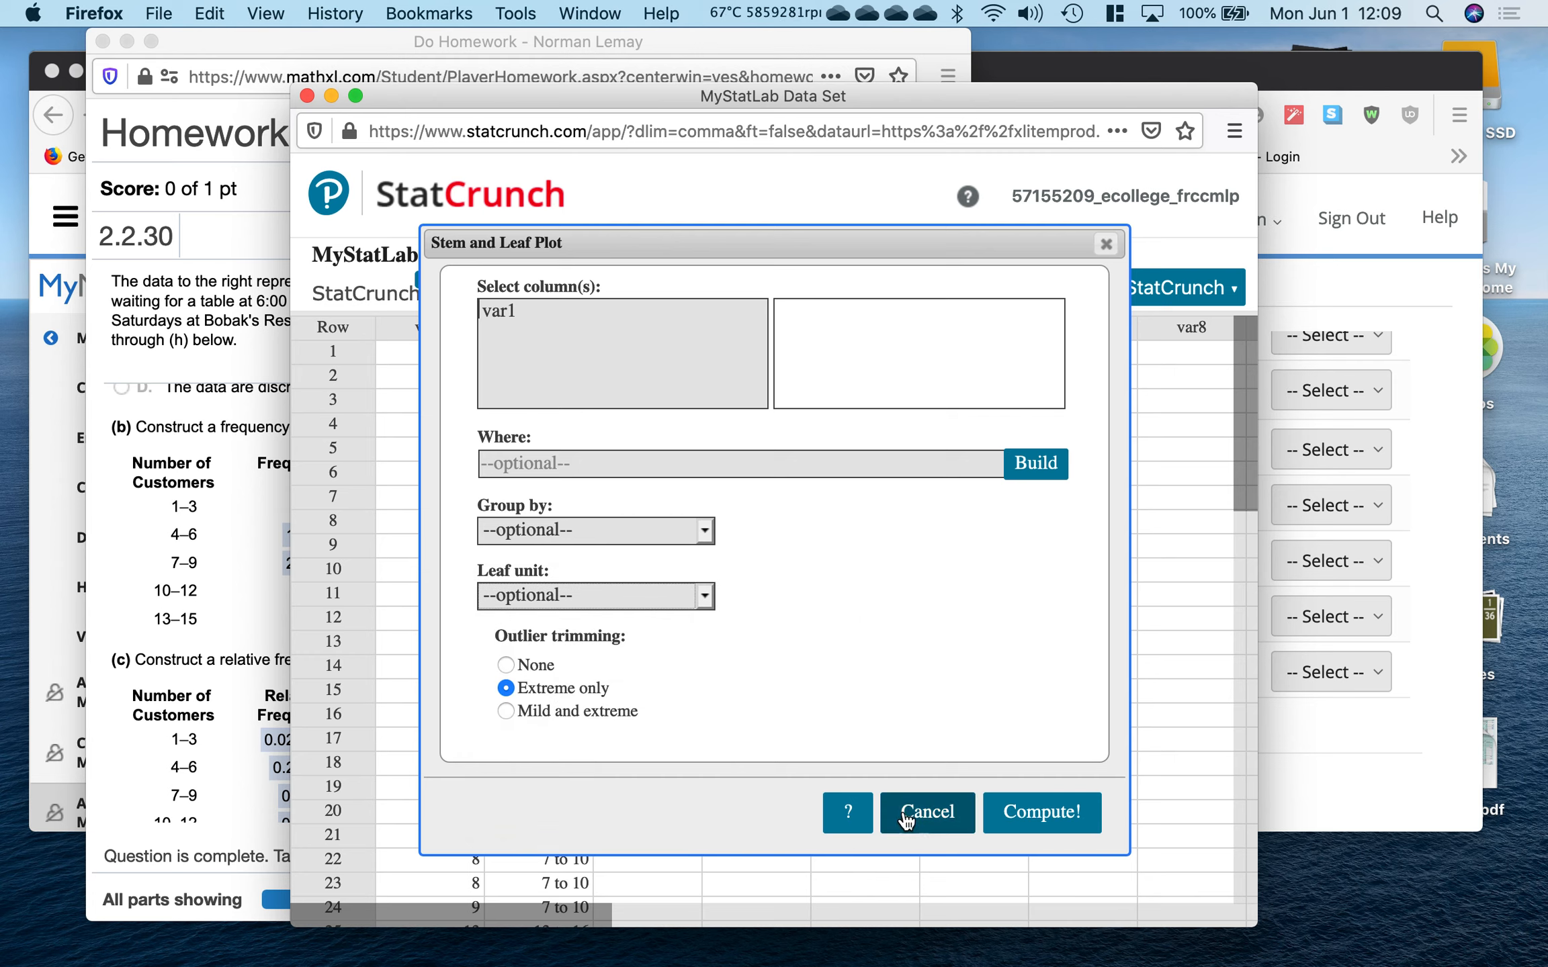
left_click(937, 813)
left_click(749, 293)
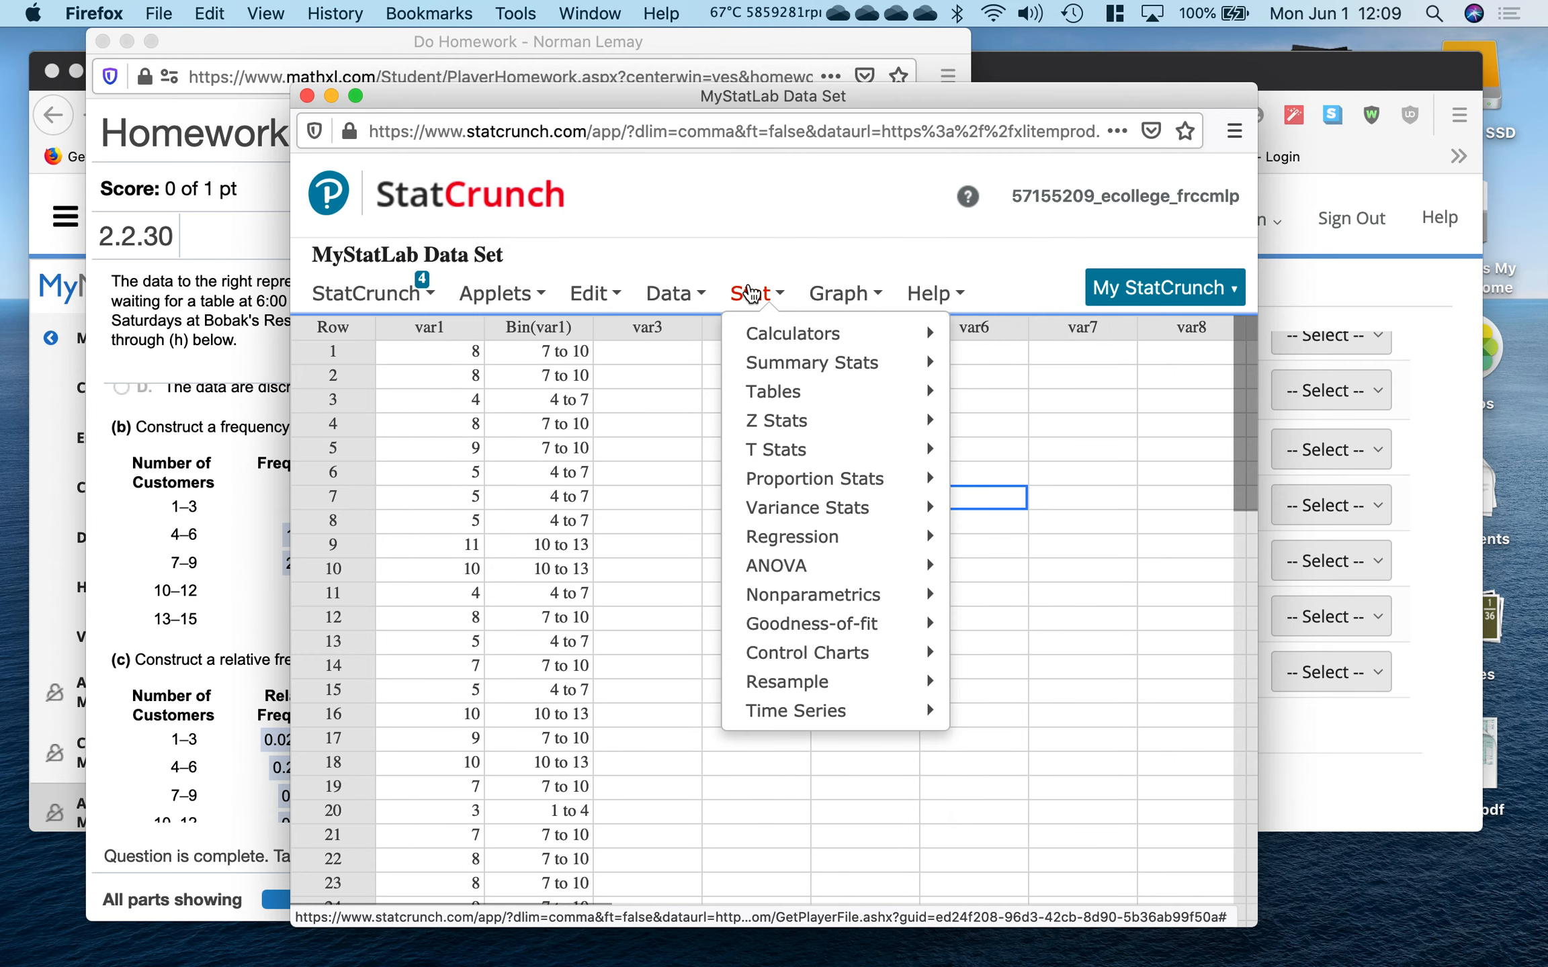
left_click(686, 191)
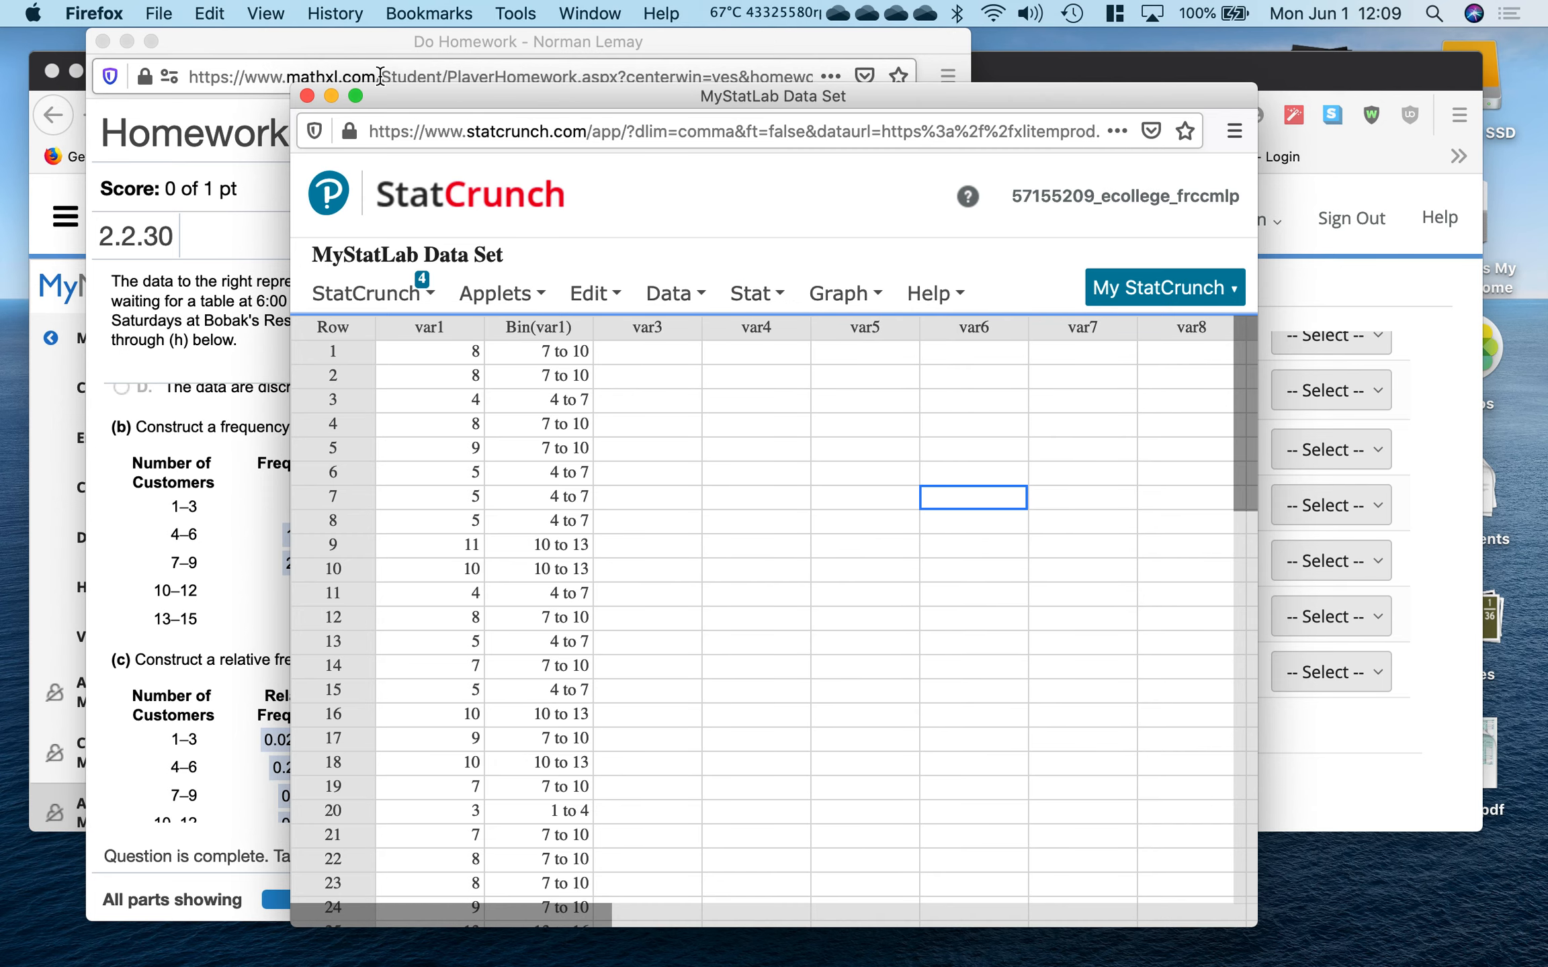
Close the StatCrunch data set and go to question 3 of the homework, problem 2.2.31.
left_click(307, 97)
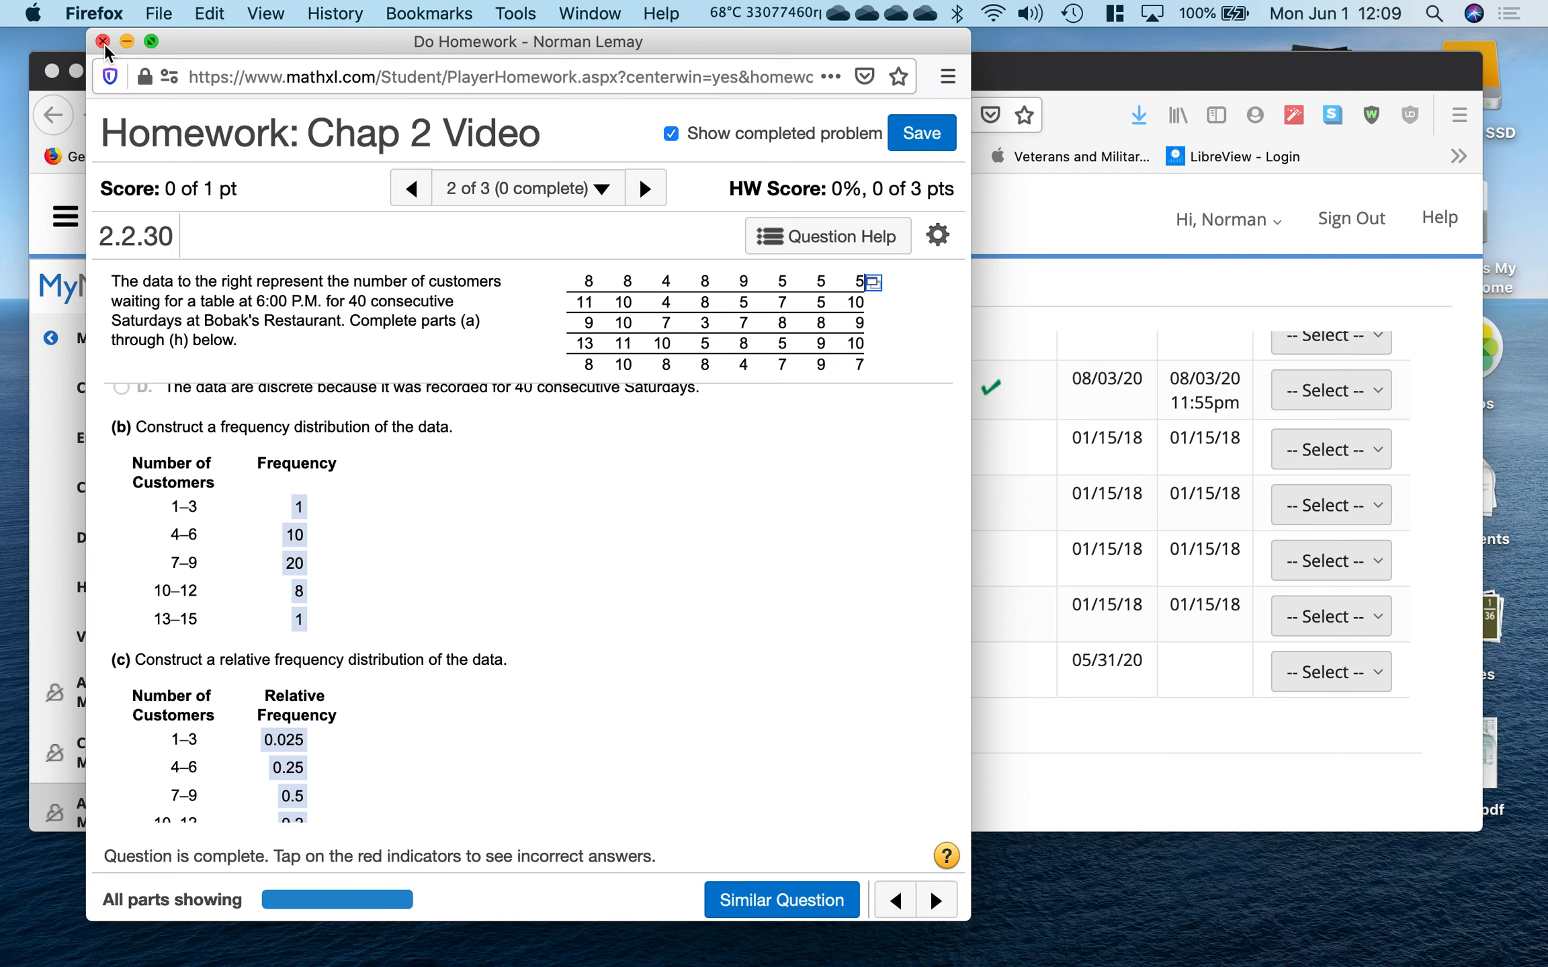
left_click(614, 197)
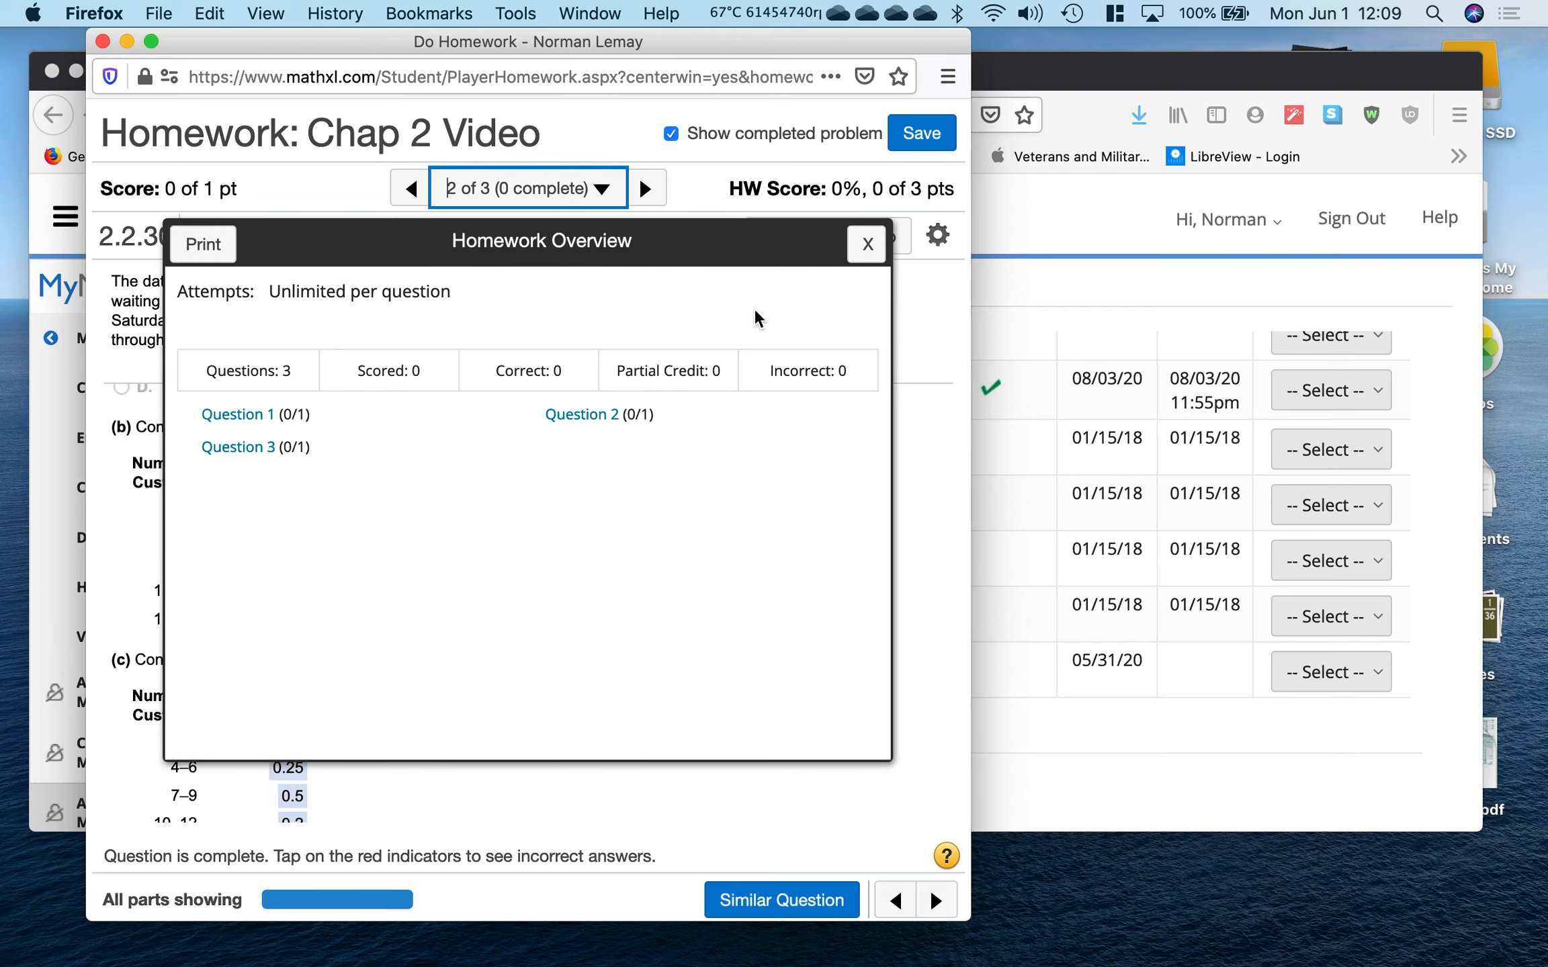
left_click(644, 191)
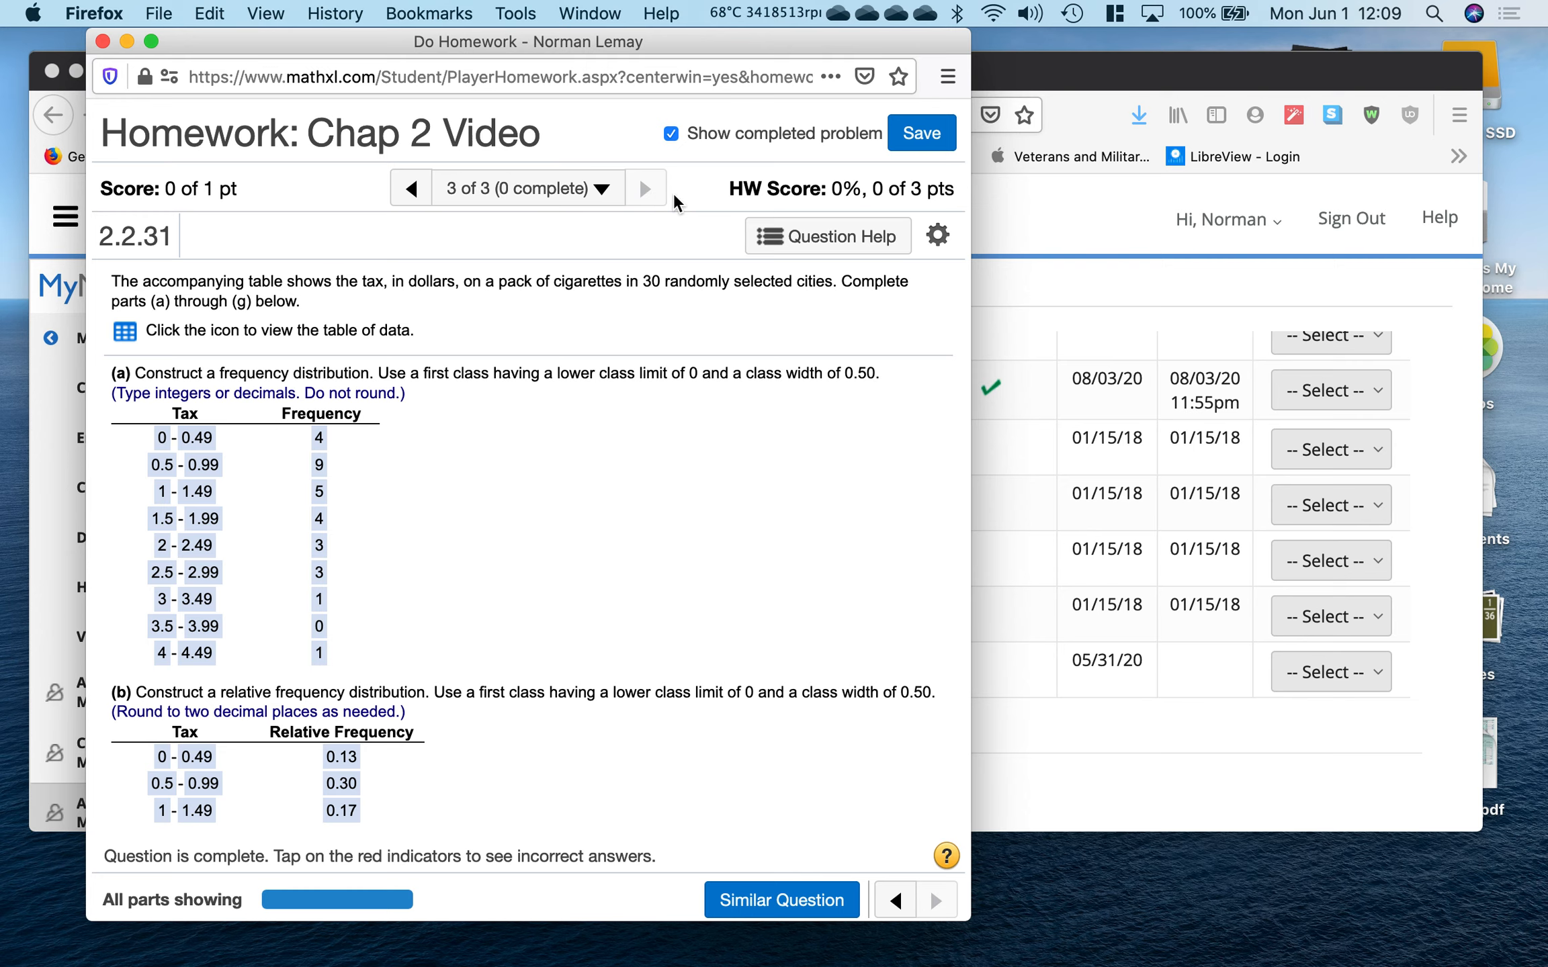
Turn off the completed problem display for question 2.2.31 and view its cigarette tax data table.
left_click(671, 134)
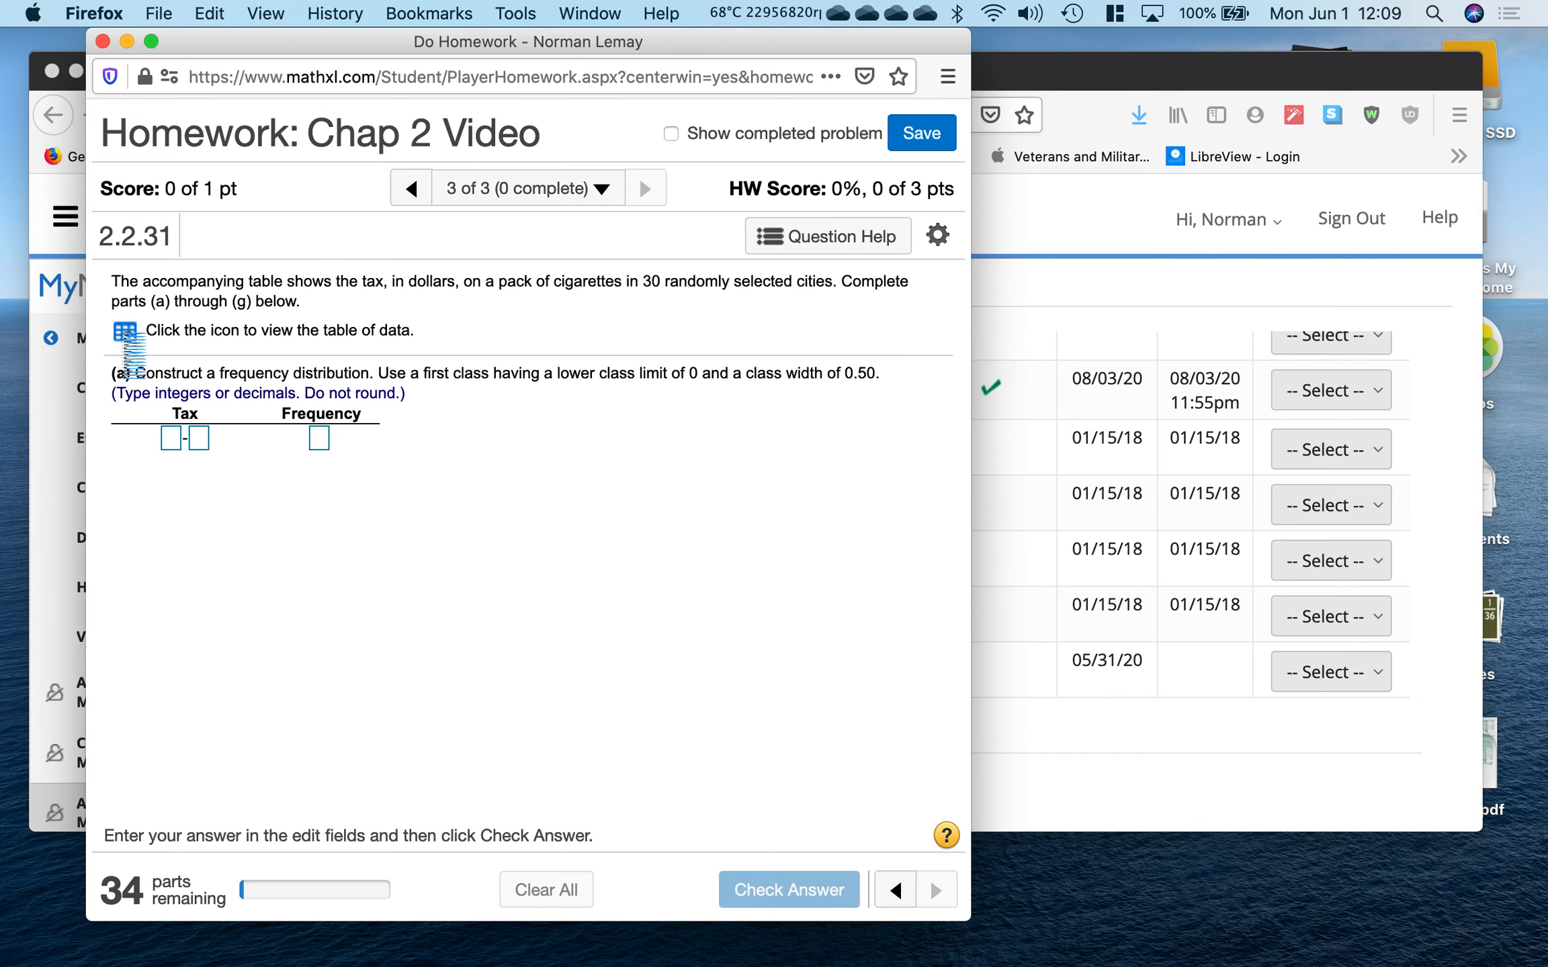
left_click(124, 332)
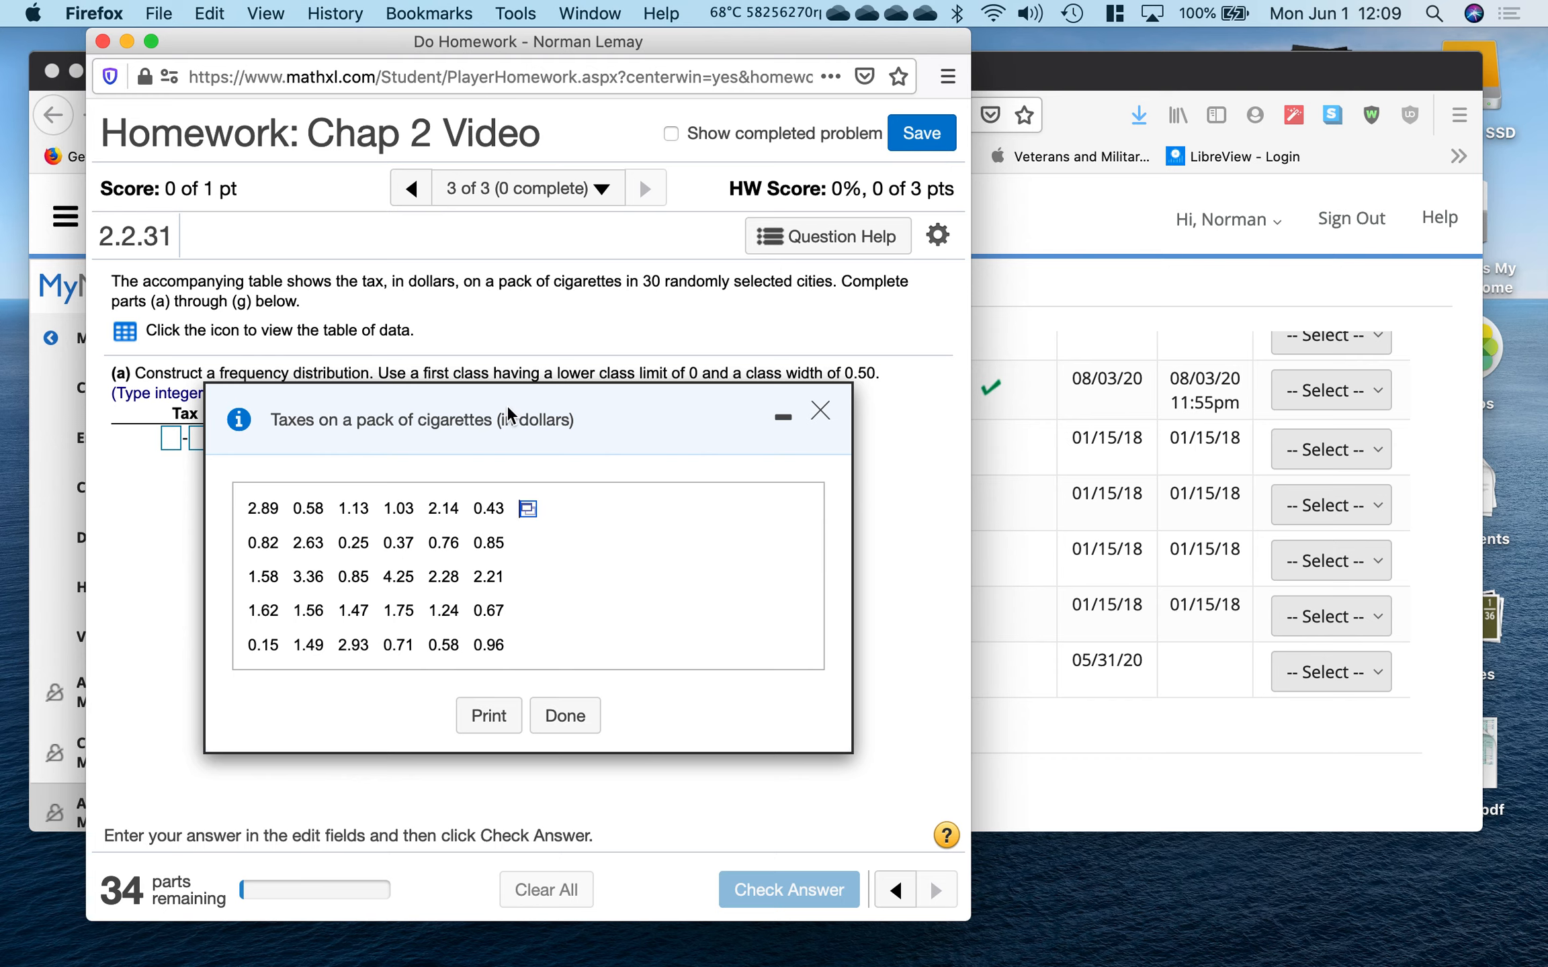
left_click(818, 411)
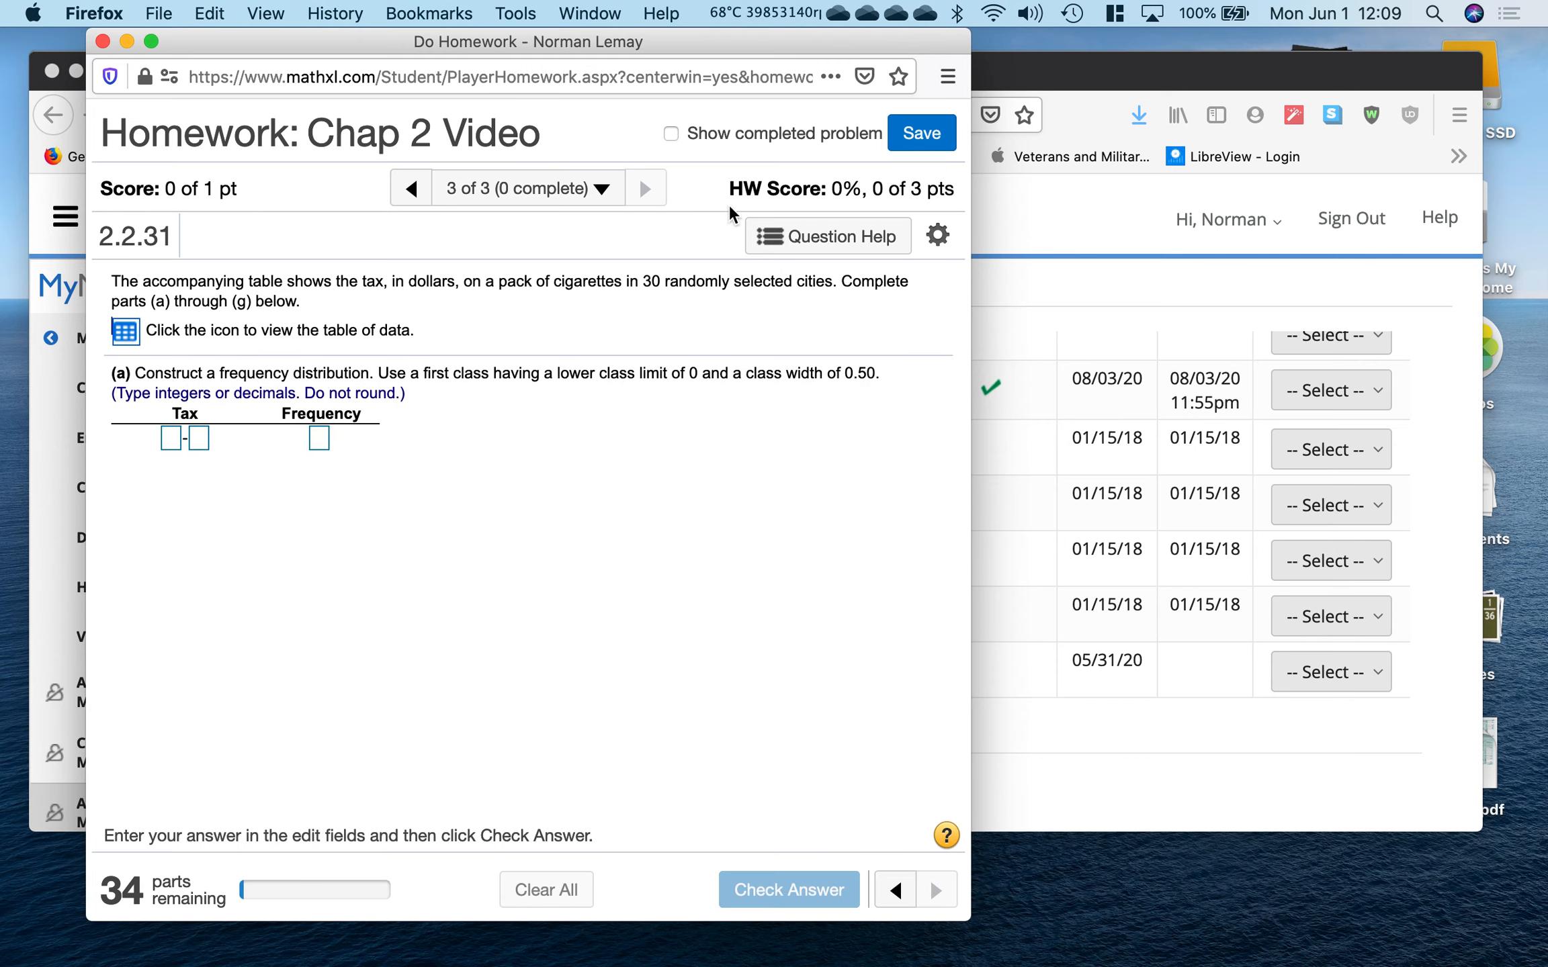
Turn the completed problem display back on and view the cigarette tax data table for that version.
left_click(671, 131)
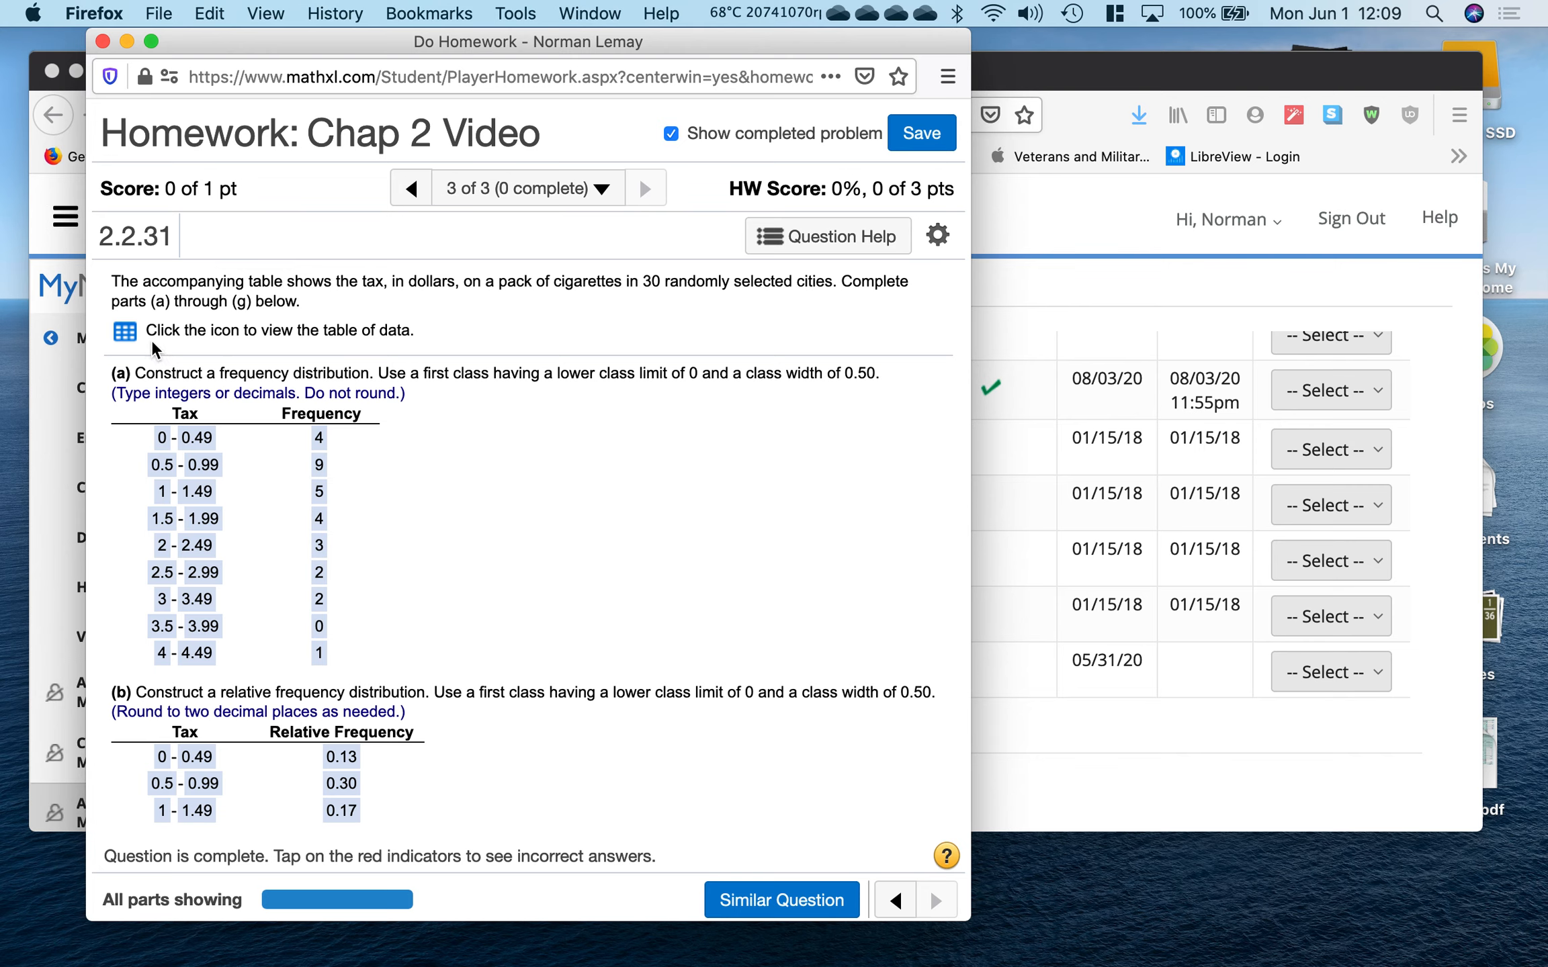
left_click(132, 338)
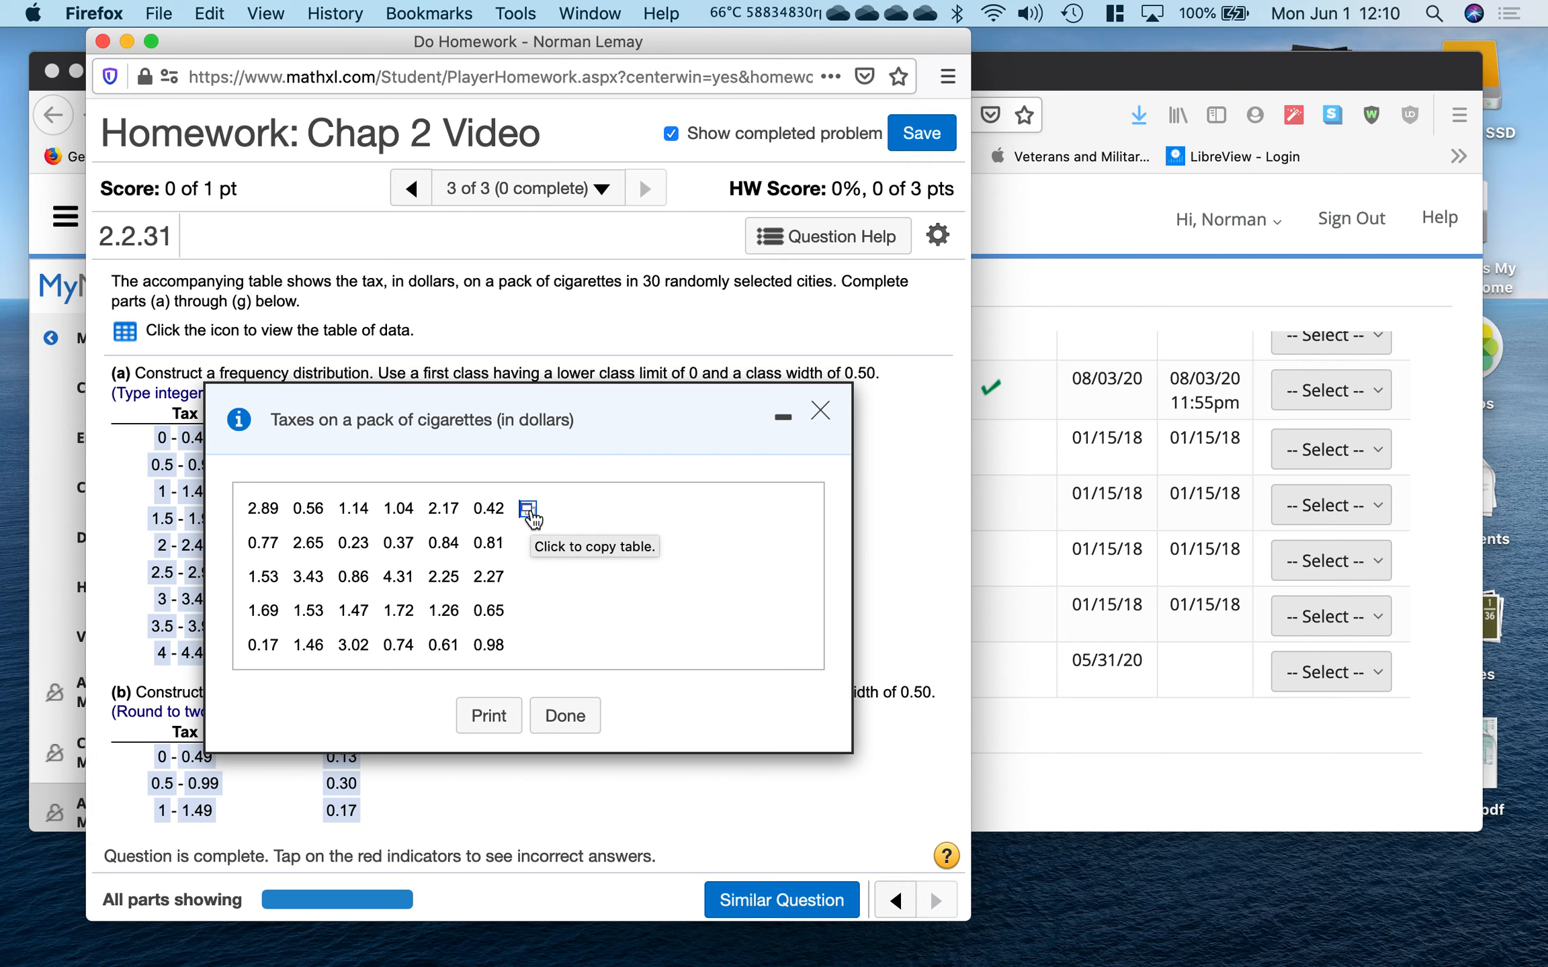
left_click(823, 411)
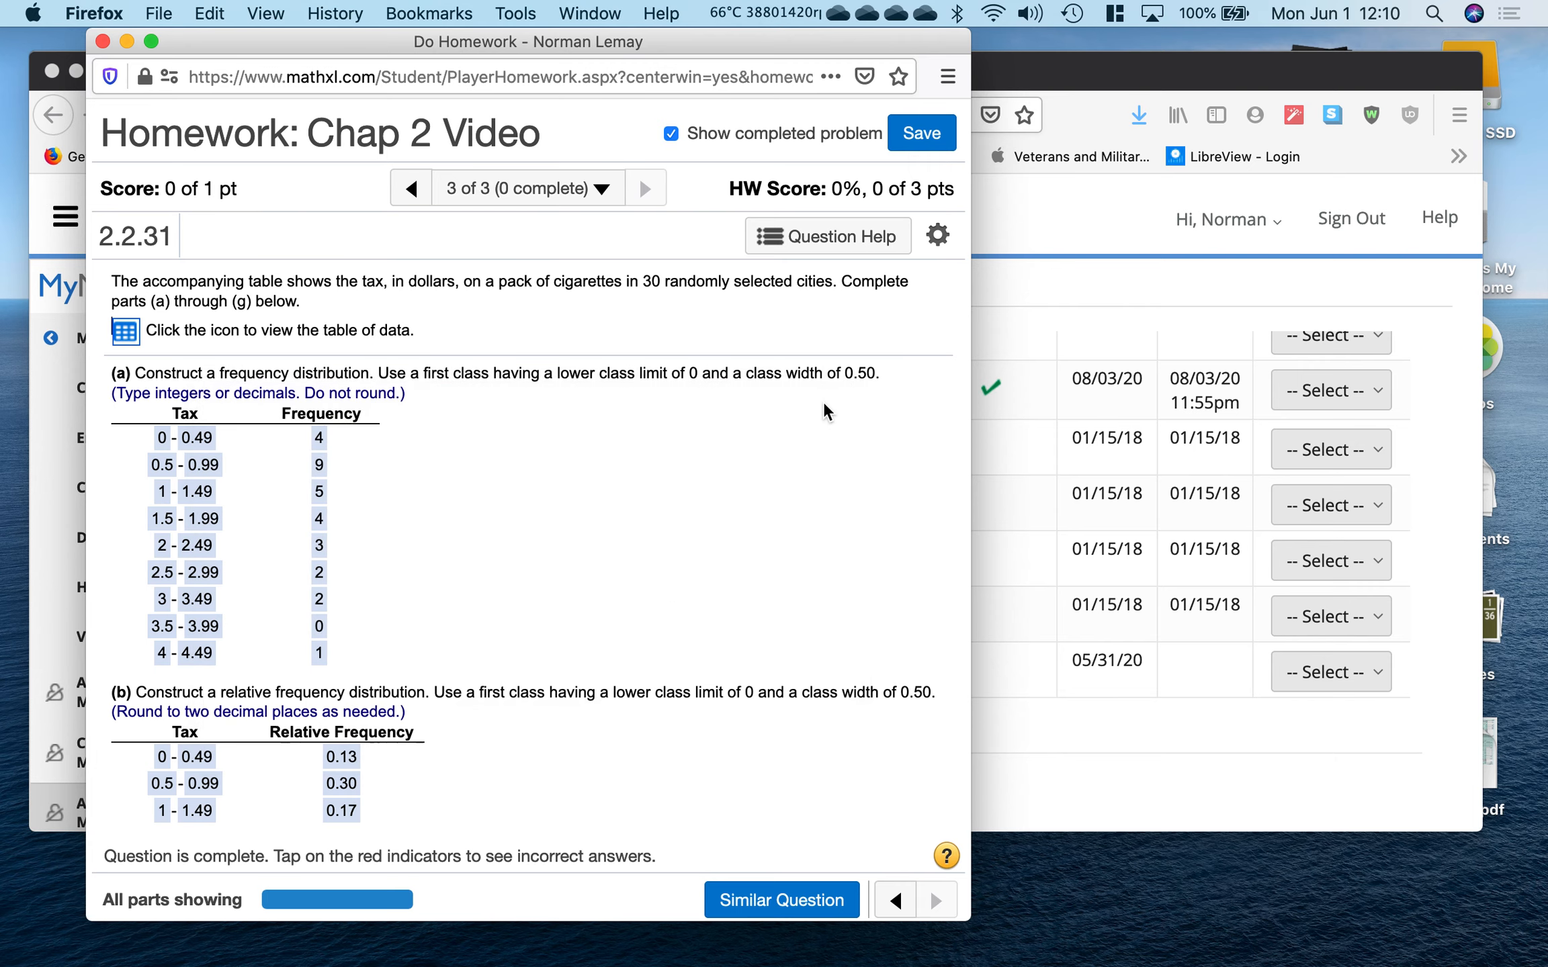
Switch to the unanswered version of question 2.2.31 and enter 0 and 0.5 as the first class's limits in part (a).
left_click(670, 134)
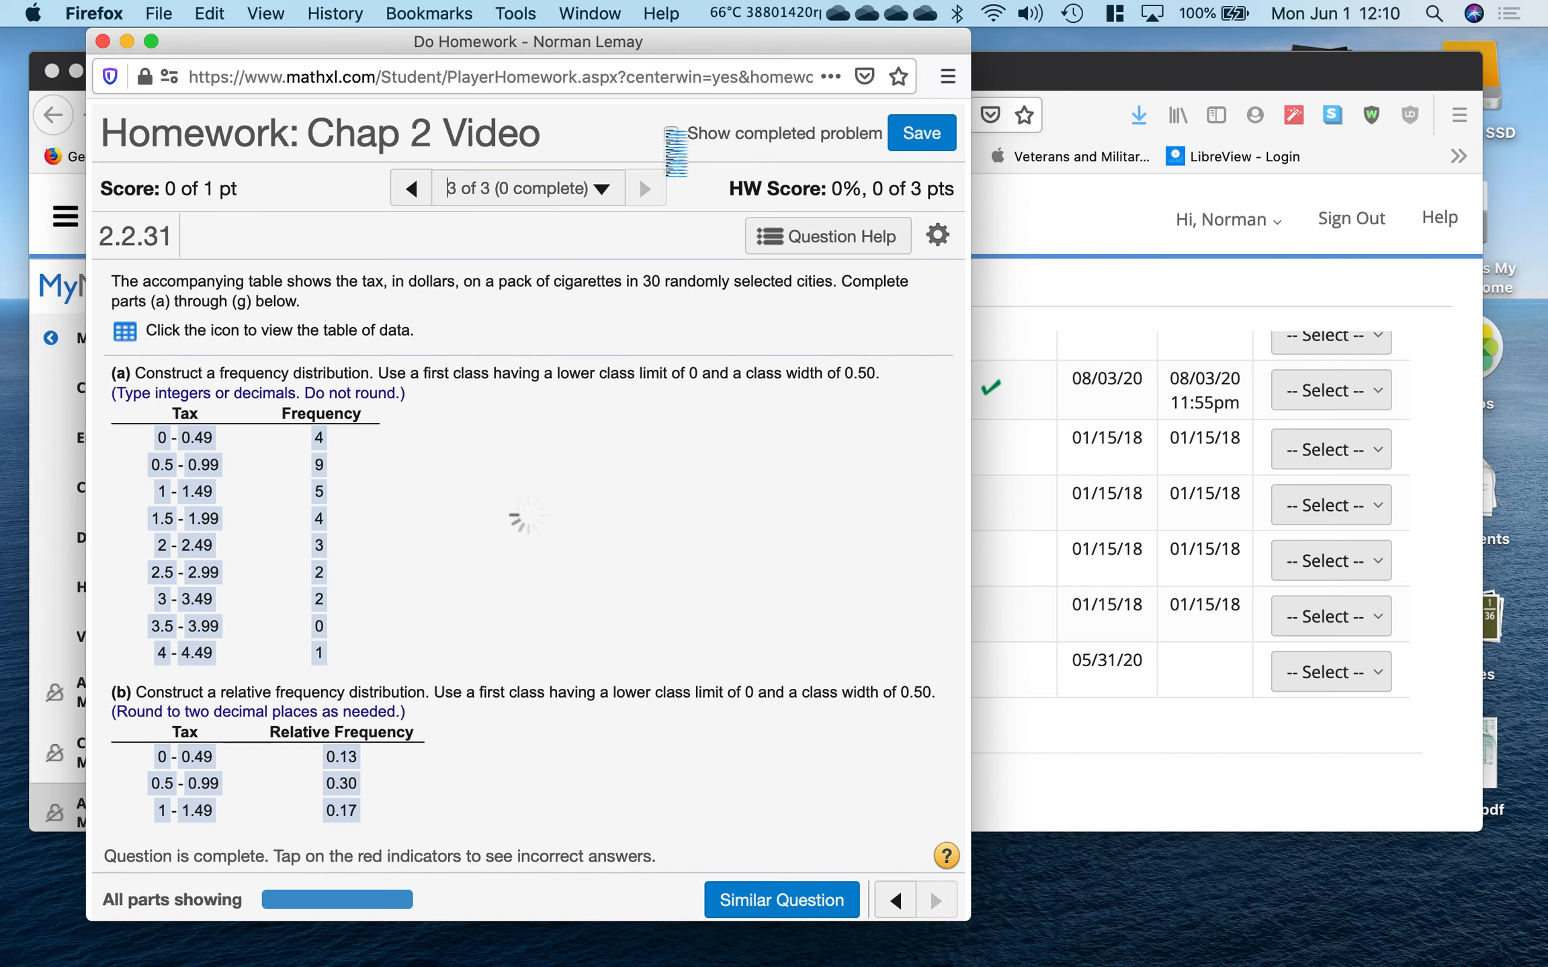
left_click(172, 442)
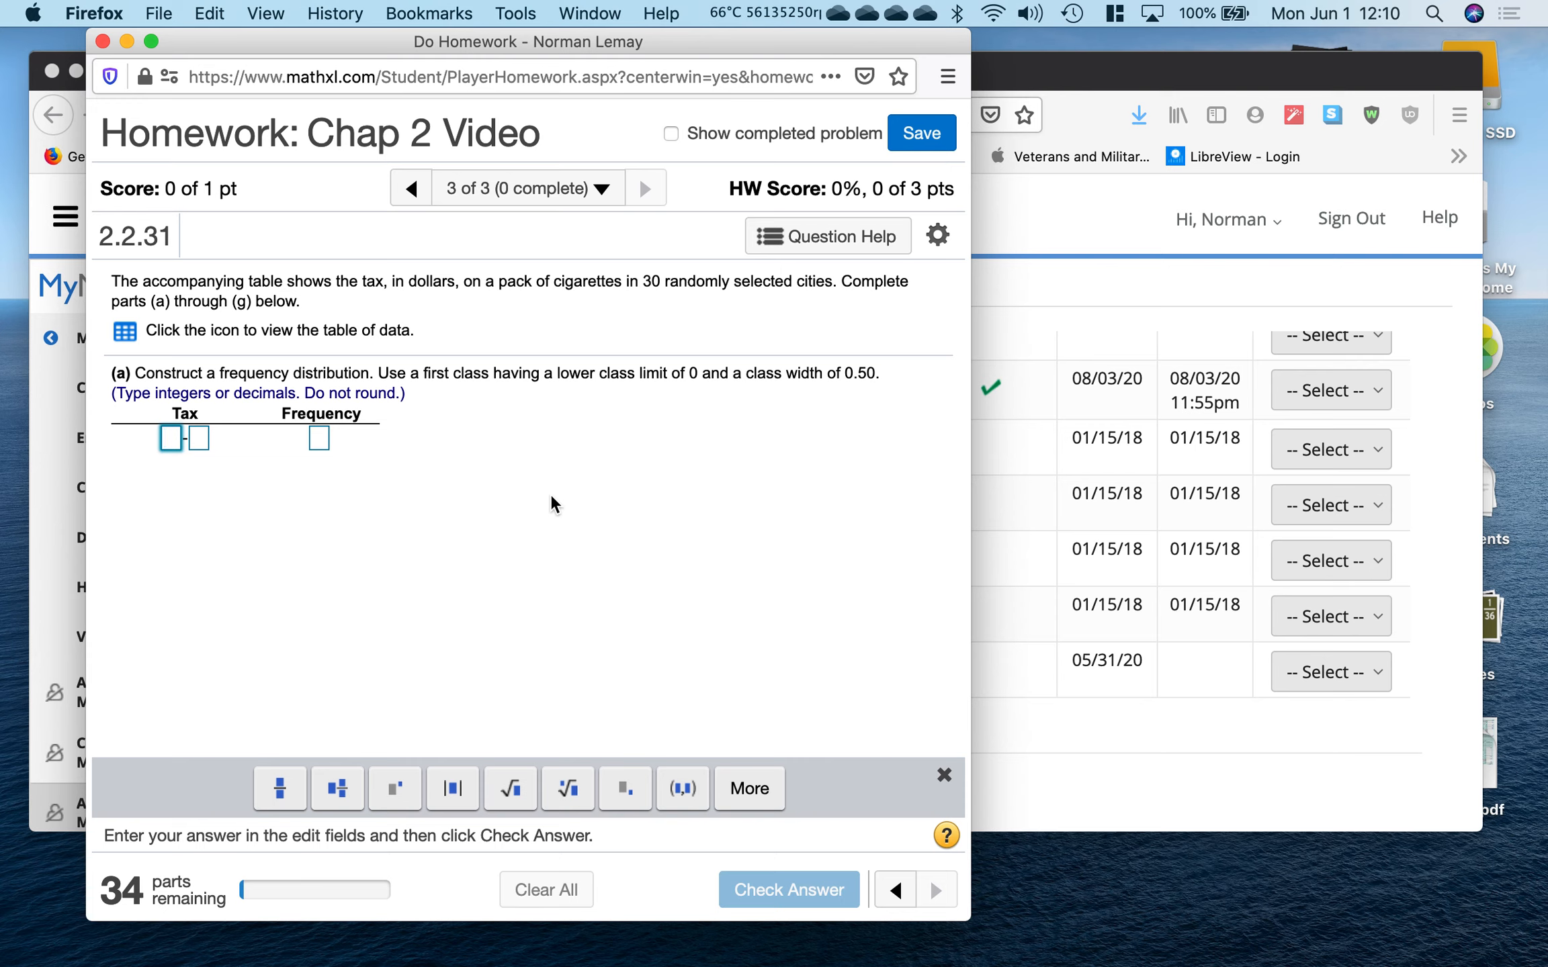
type("0")
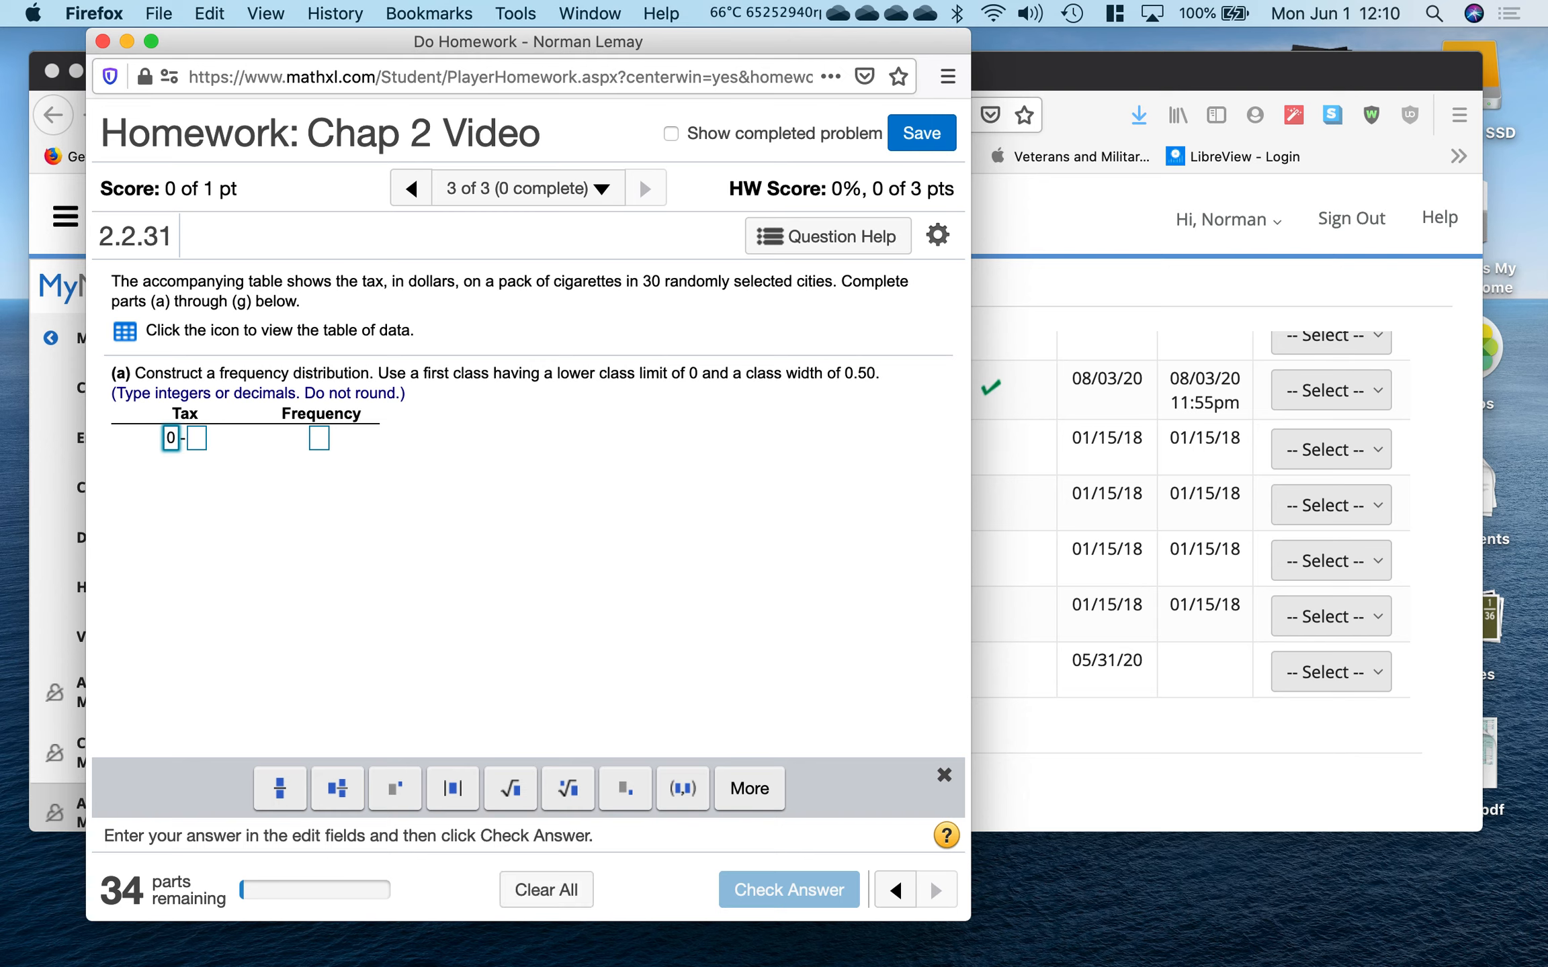
left_click(579, 513)
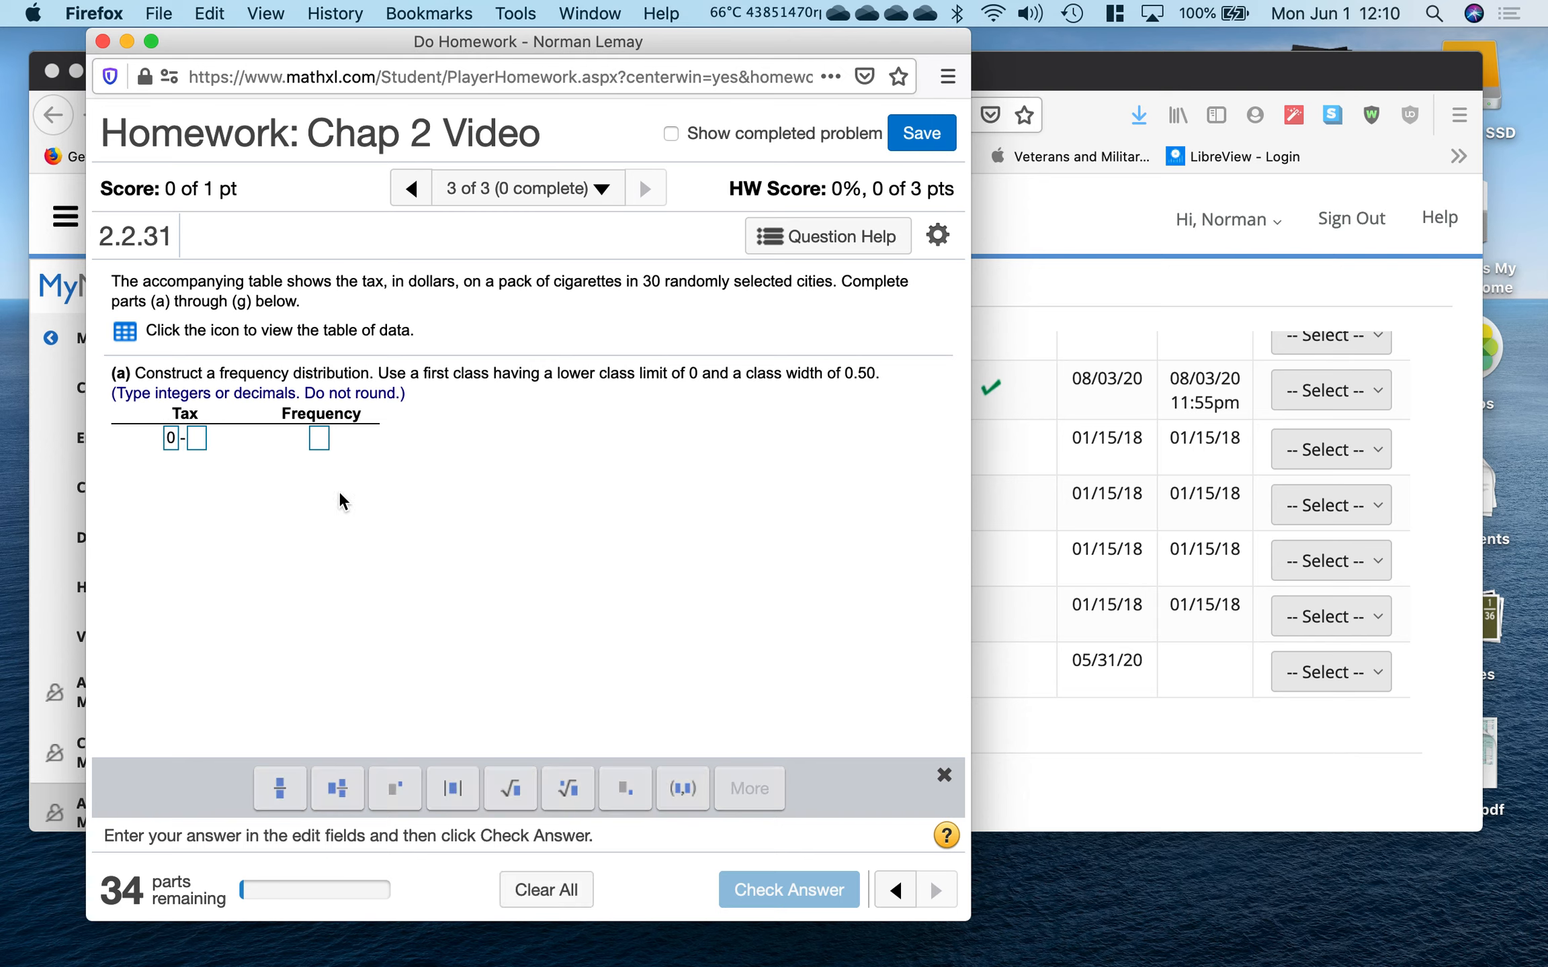
left_click(198, 440)
type("0")
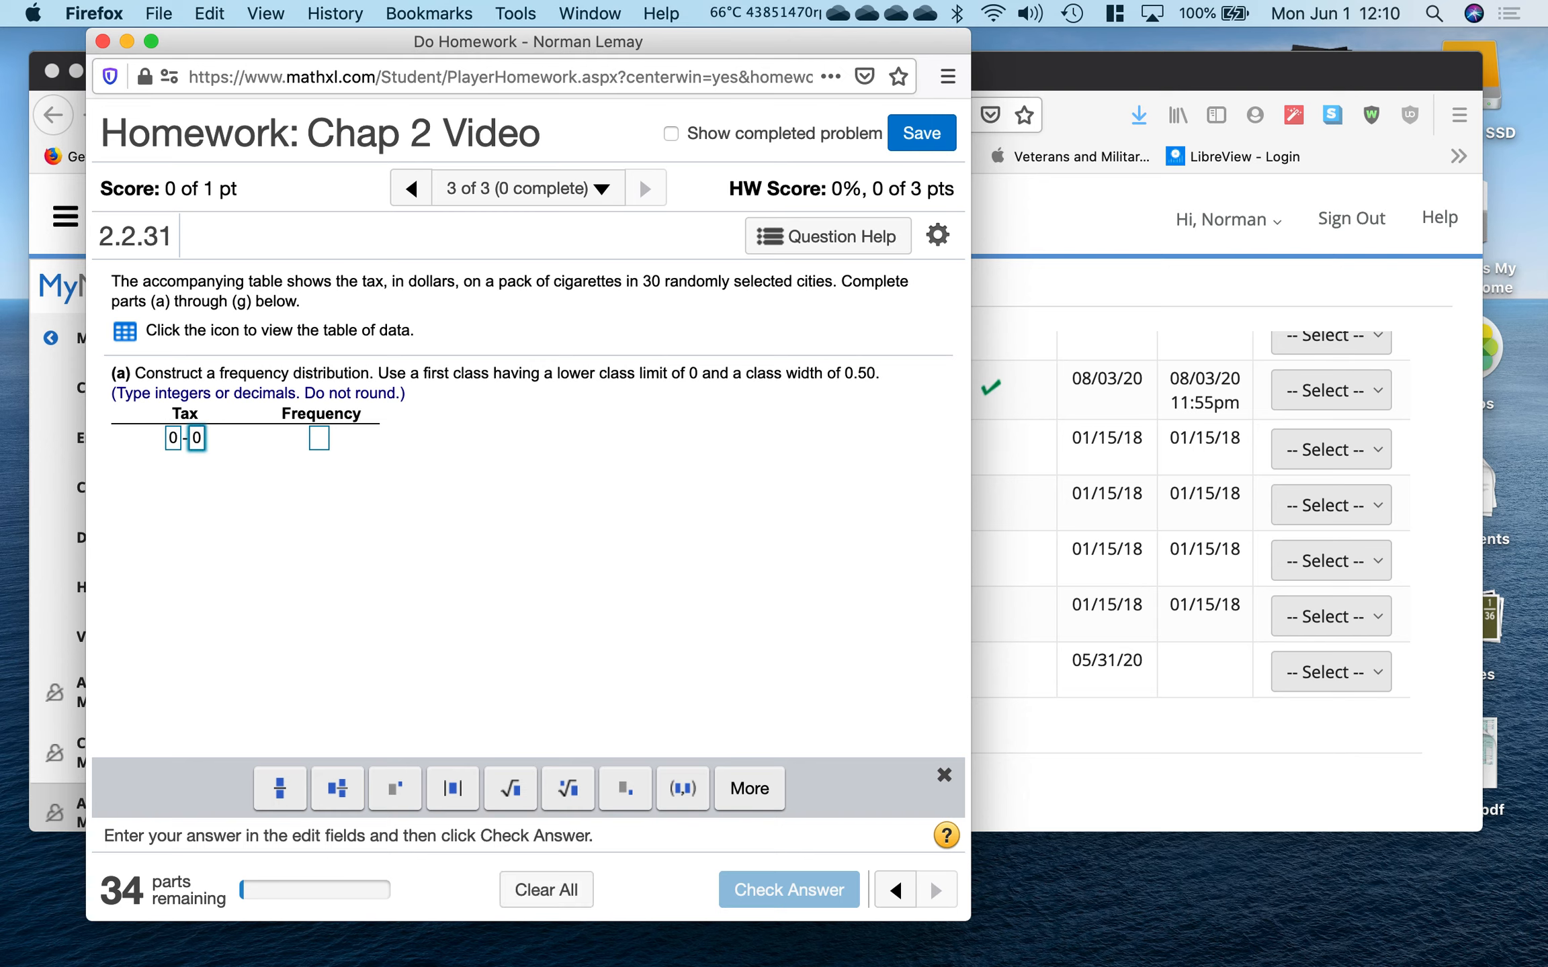
type(".5")
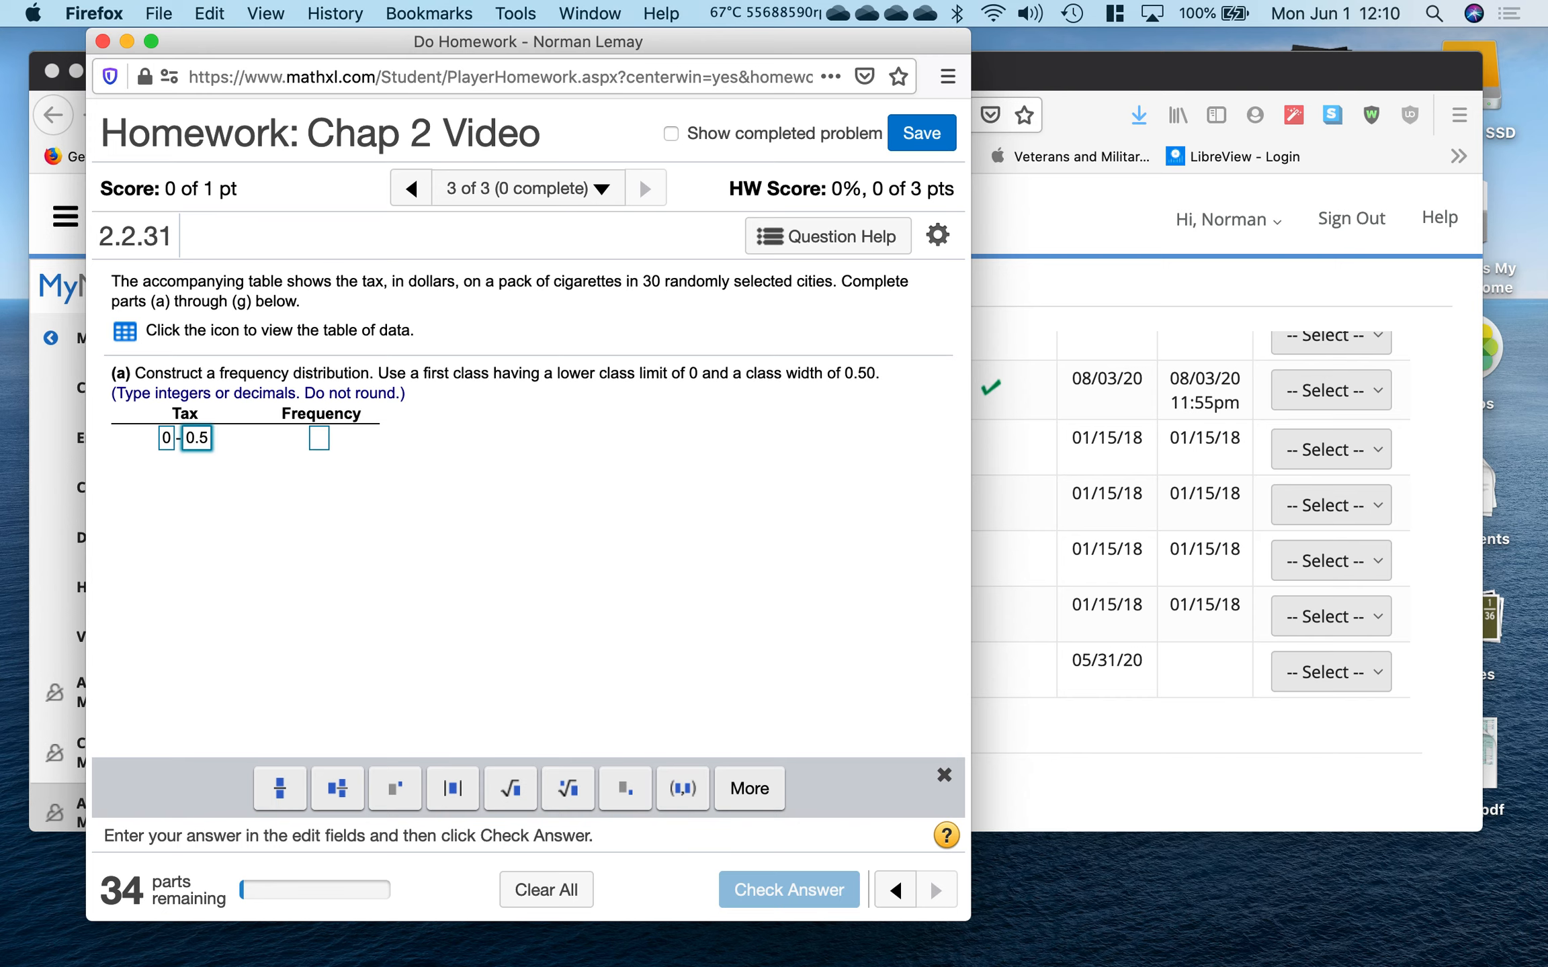
Check the cigarette tax data table and change the first class's upper limit to 0.49.
left_click(126, 334)
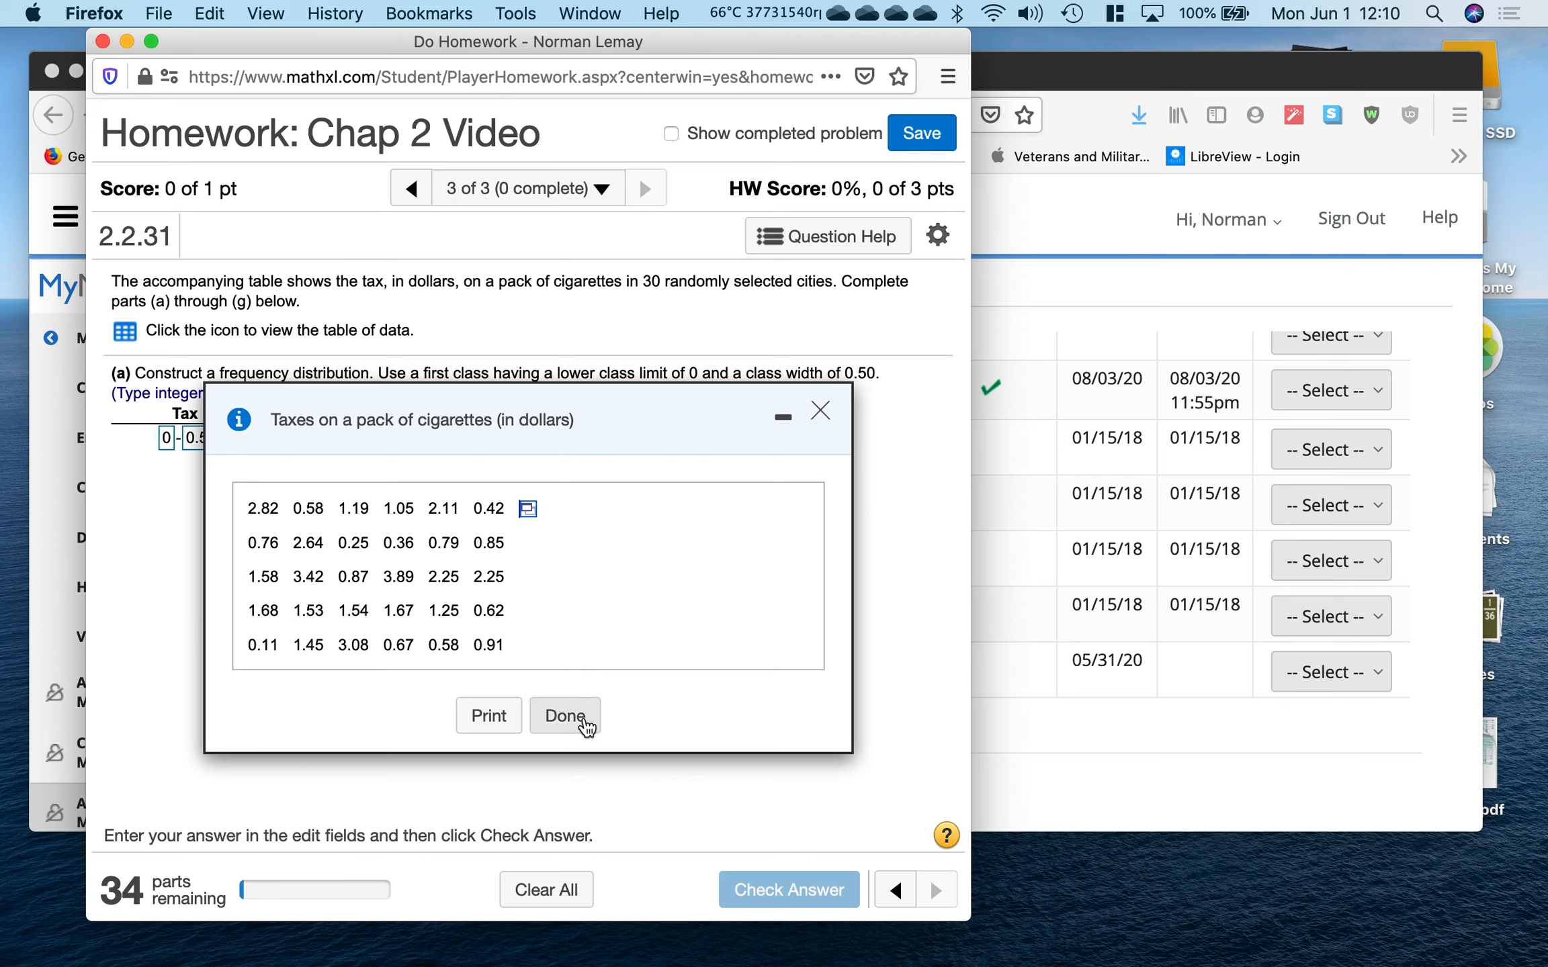
left_click(562, 719)
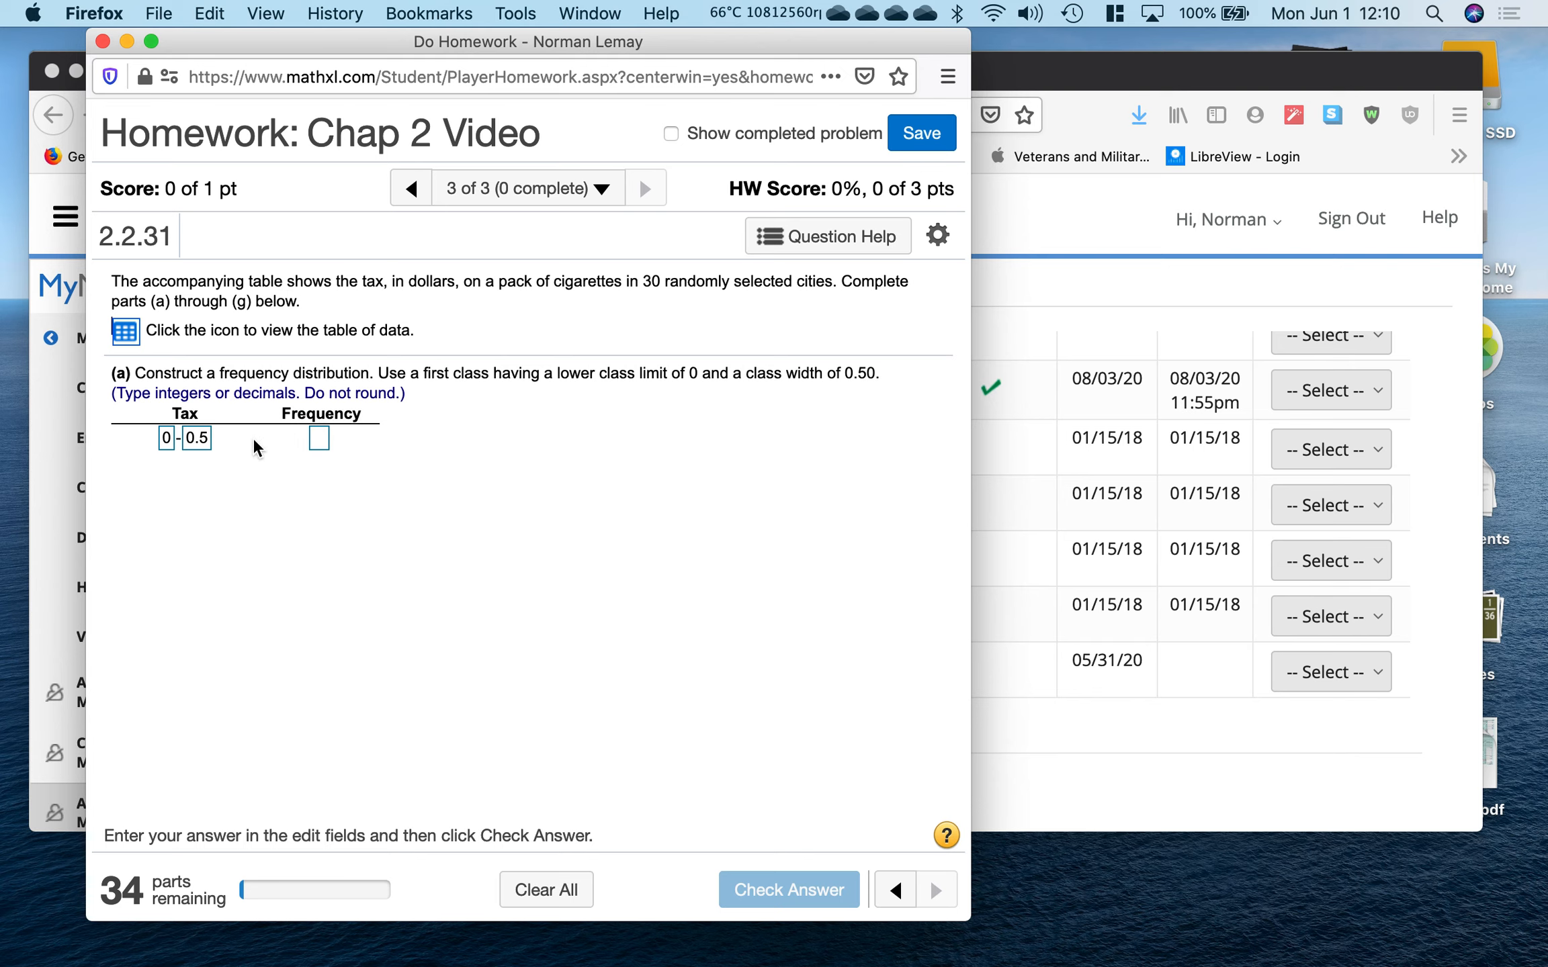
left_click(206, 437)
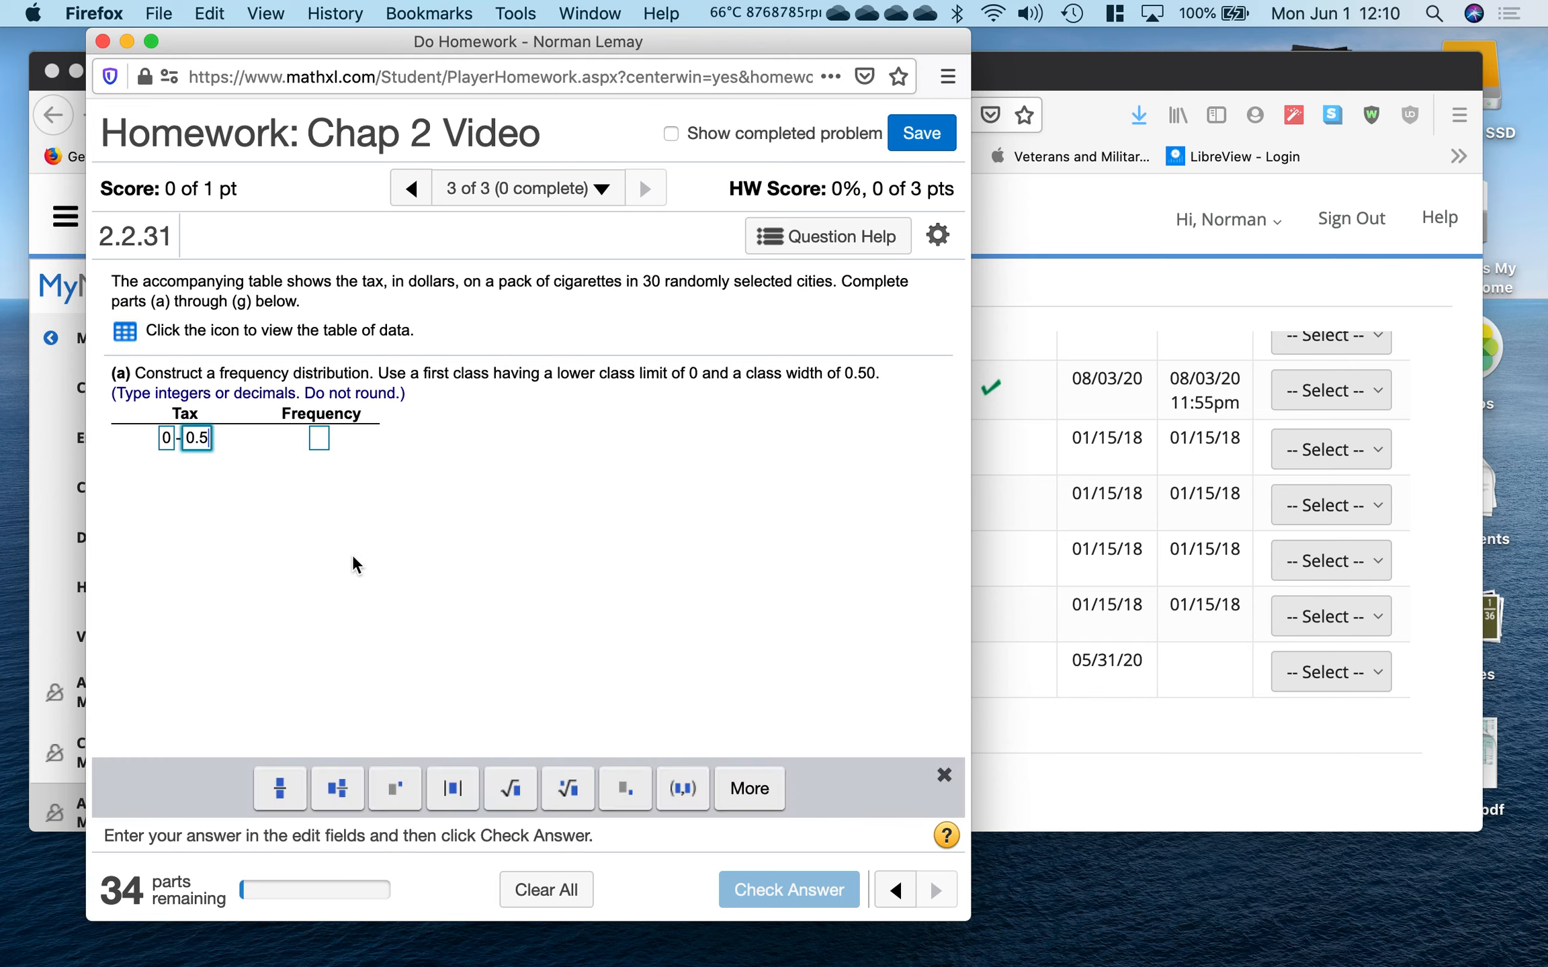
key("BackSpace")
type("4")
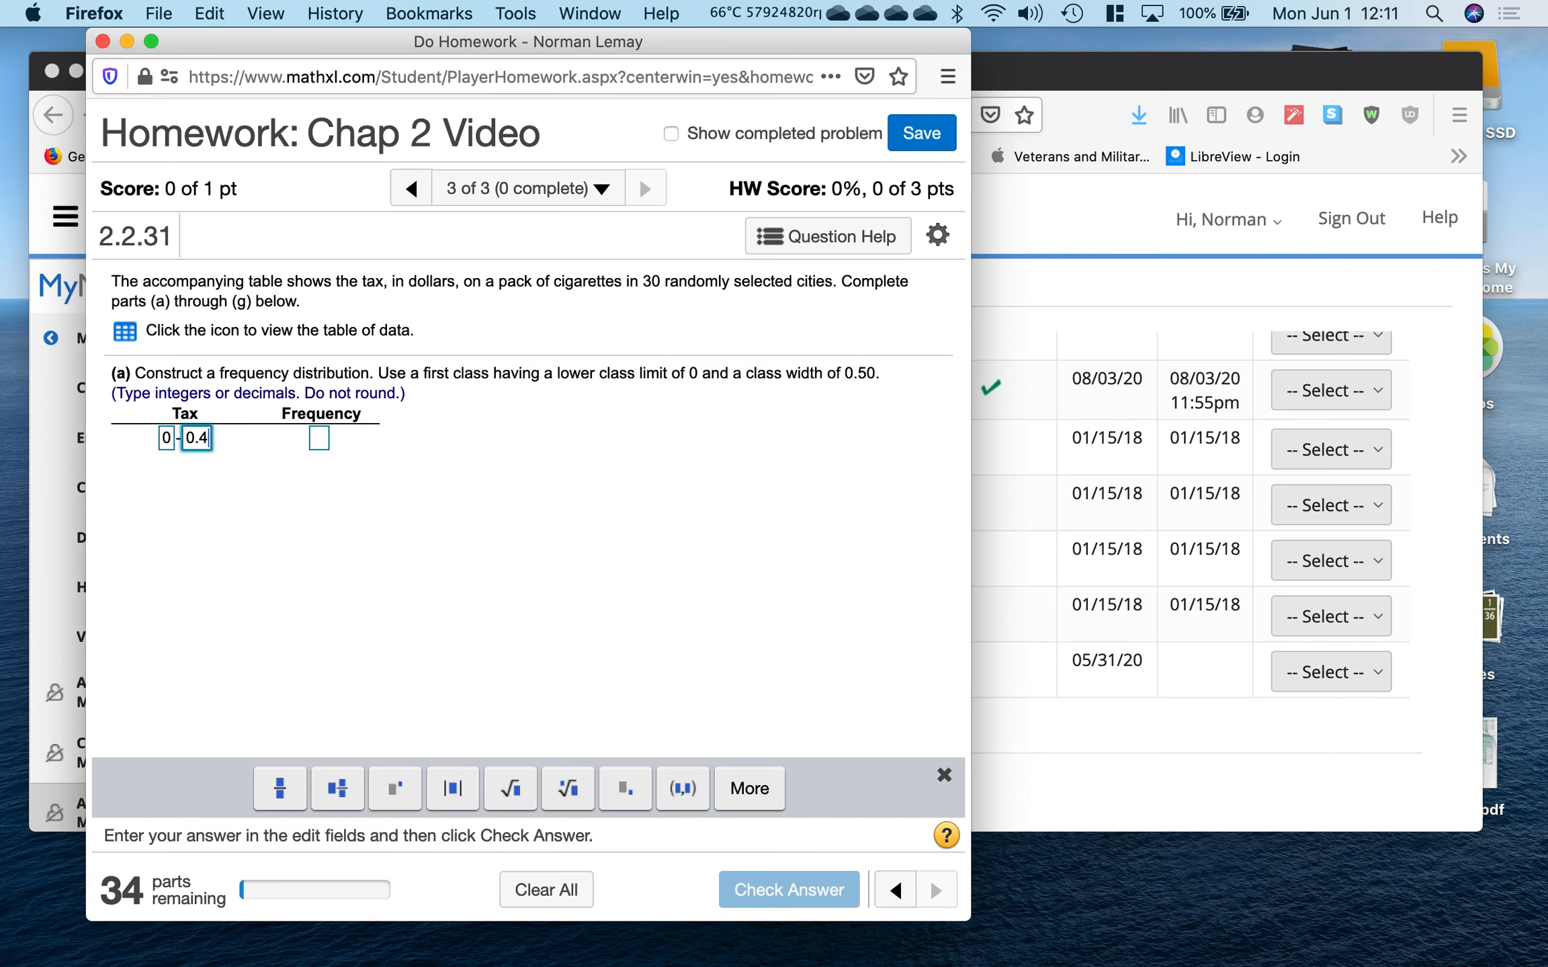
type("9")
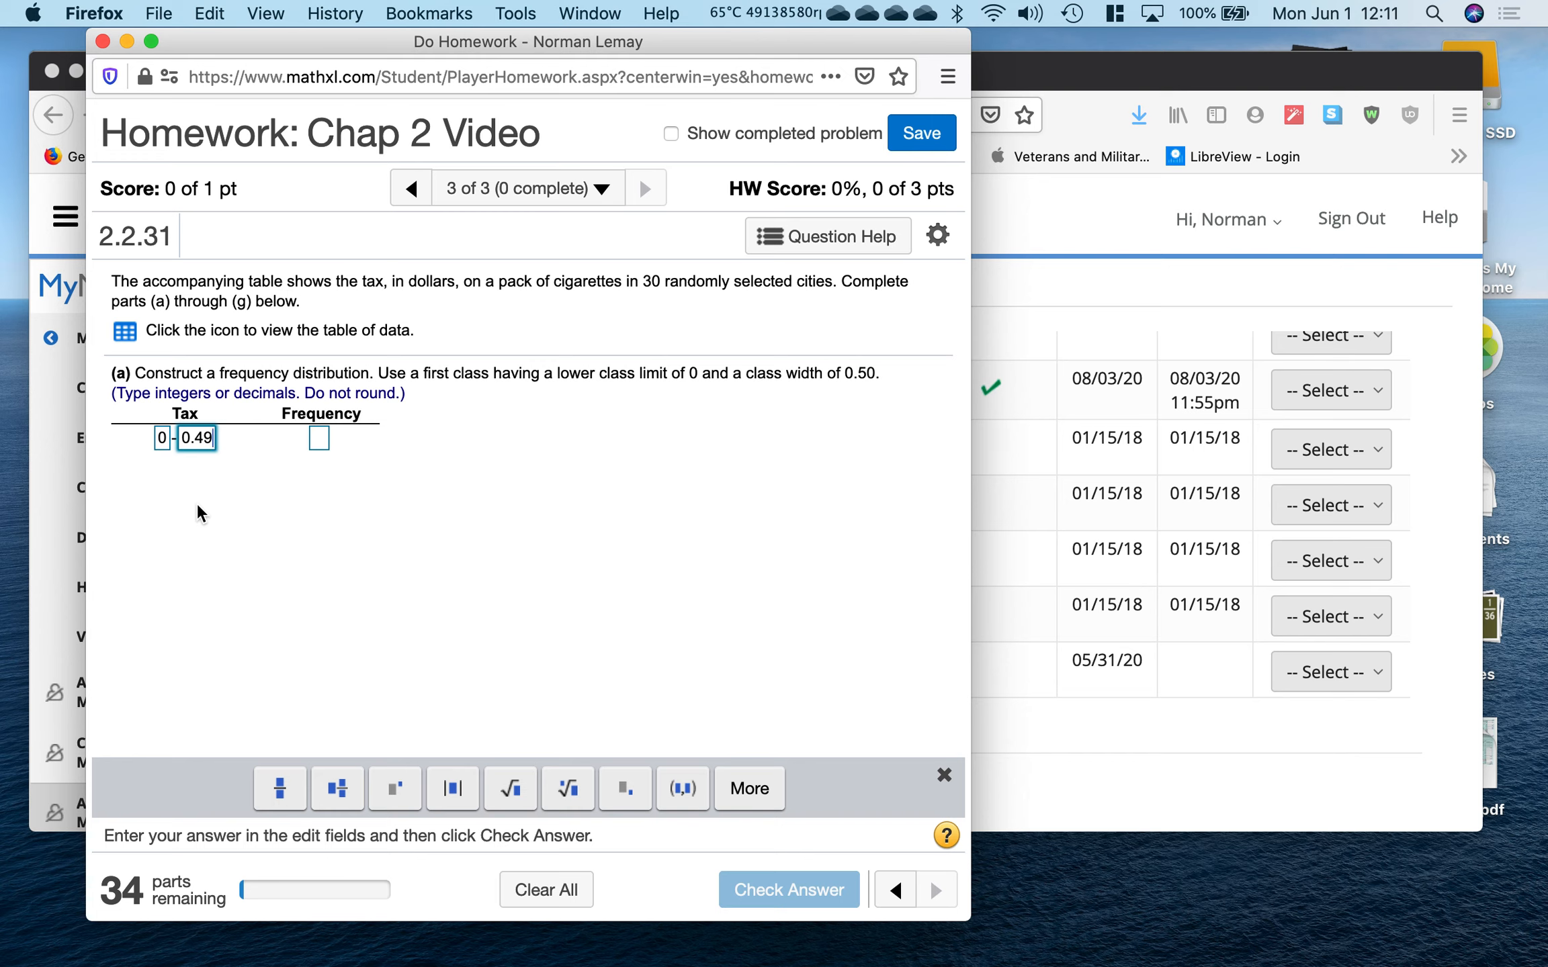
left_click(478, 520)
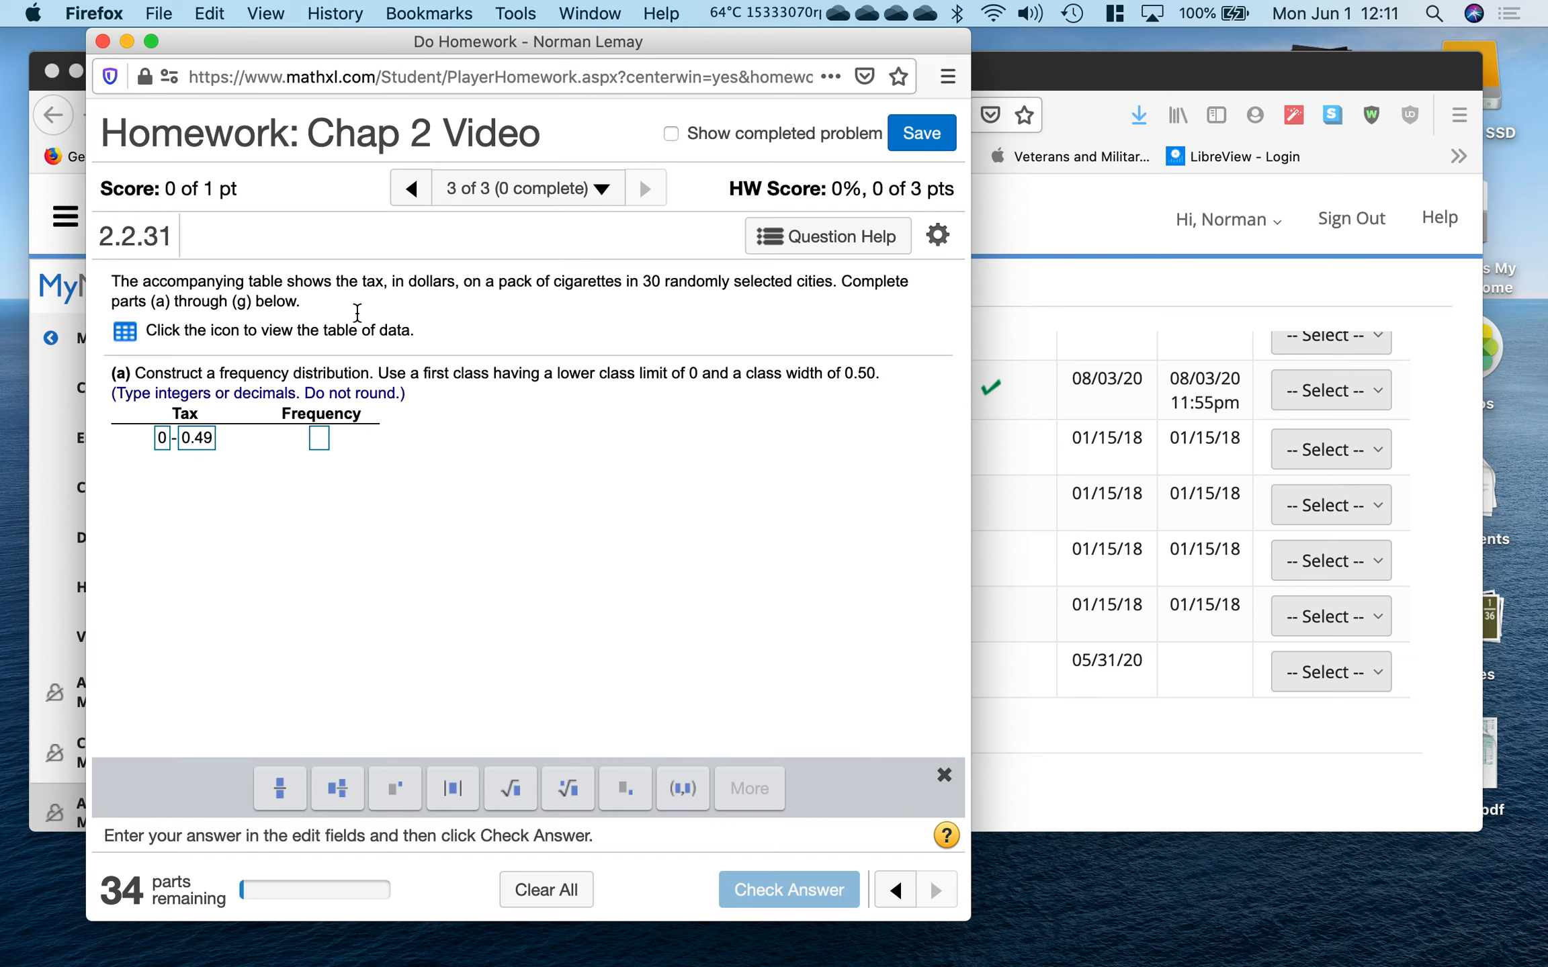
Review the cigarette tax data table again and clear the first class's upper limit.
left_click(124, 331)
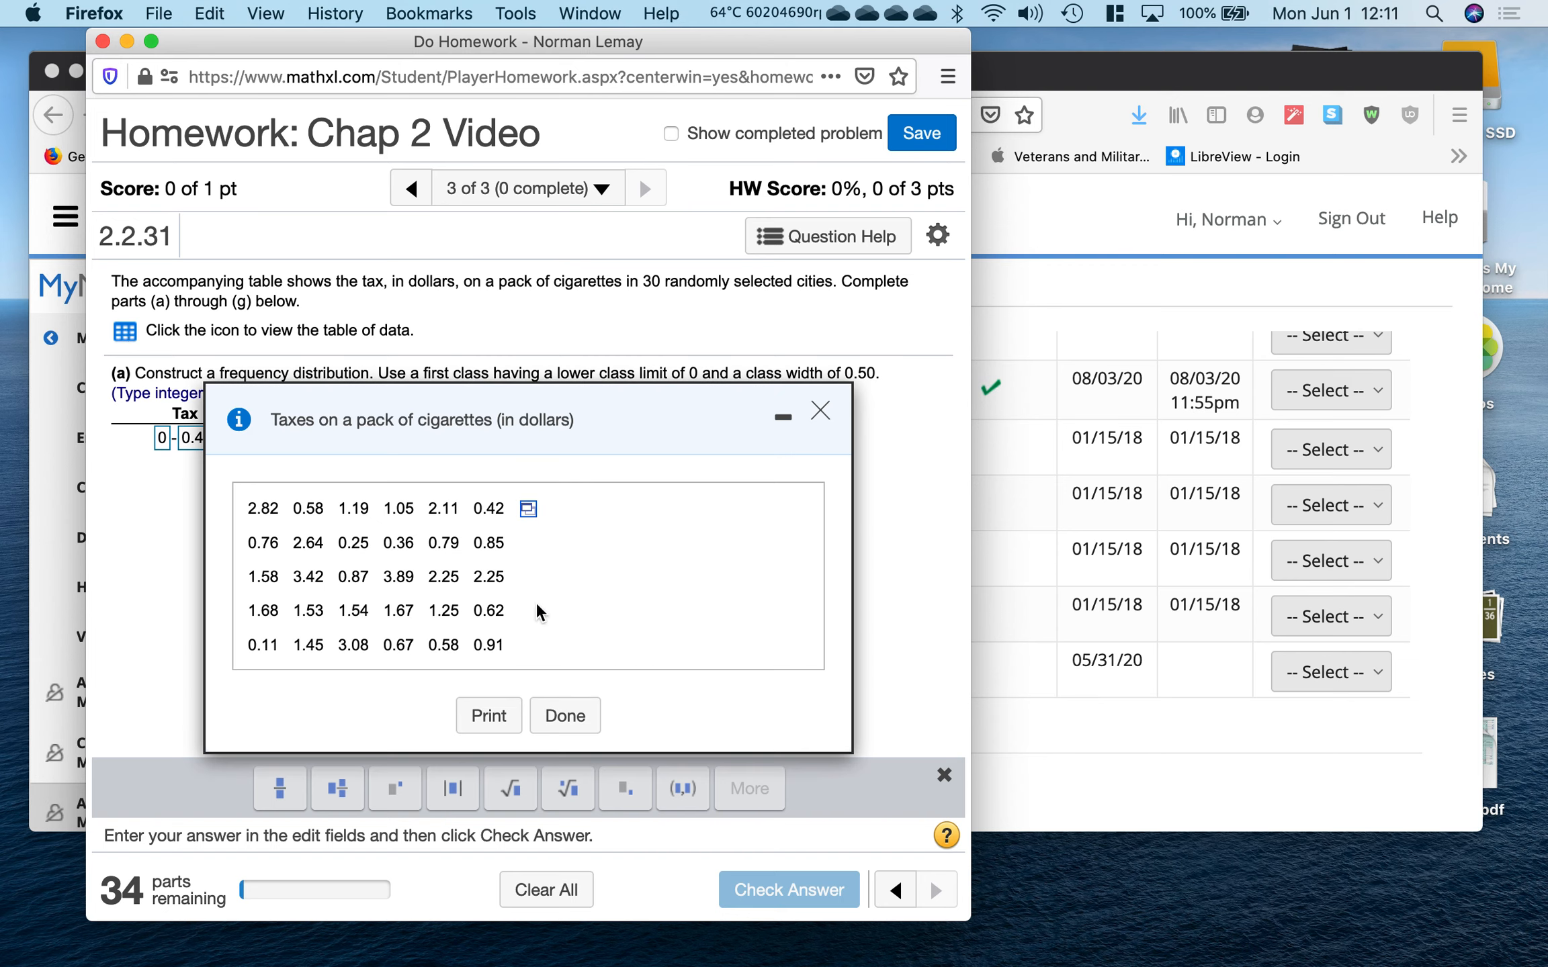
left_click(830, 407)
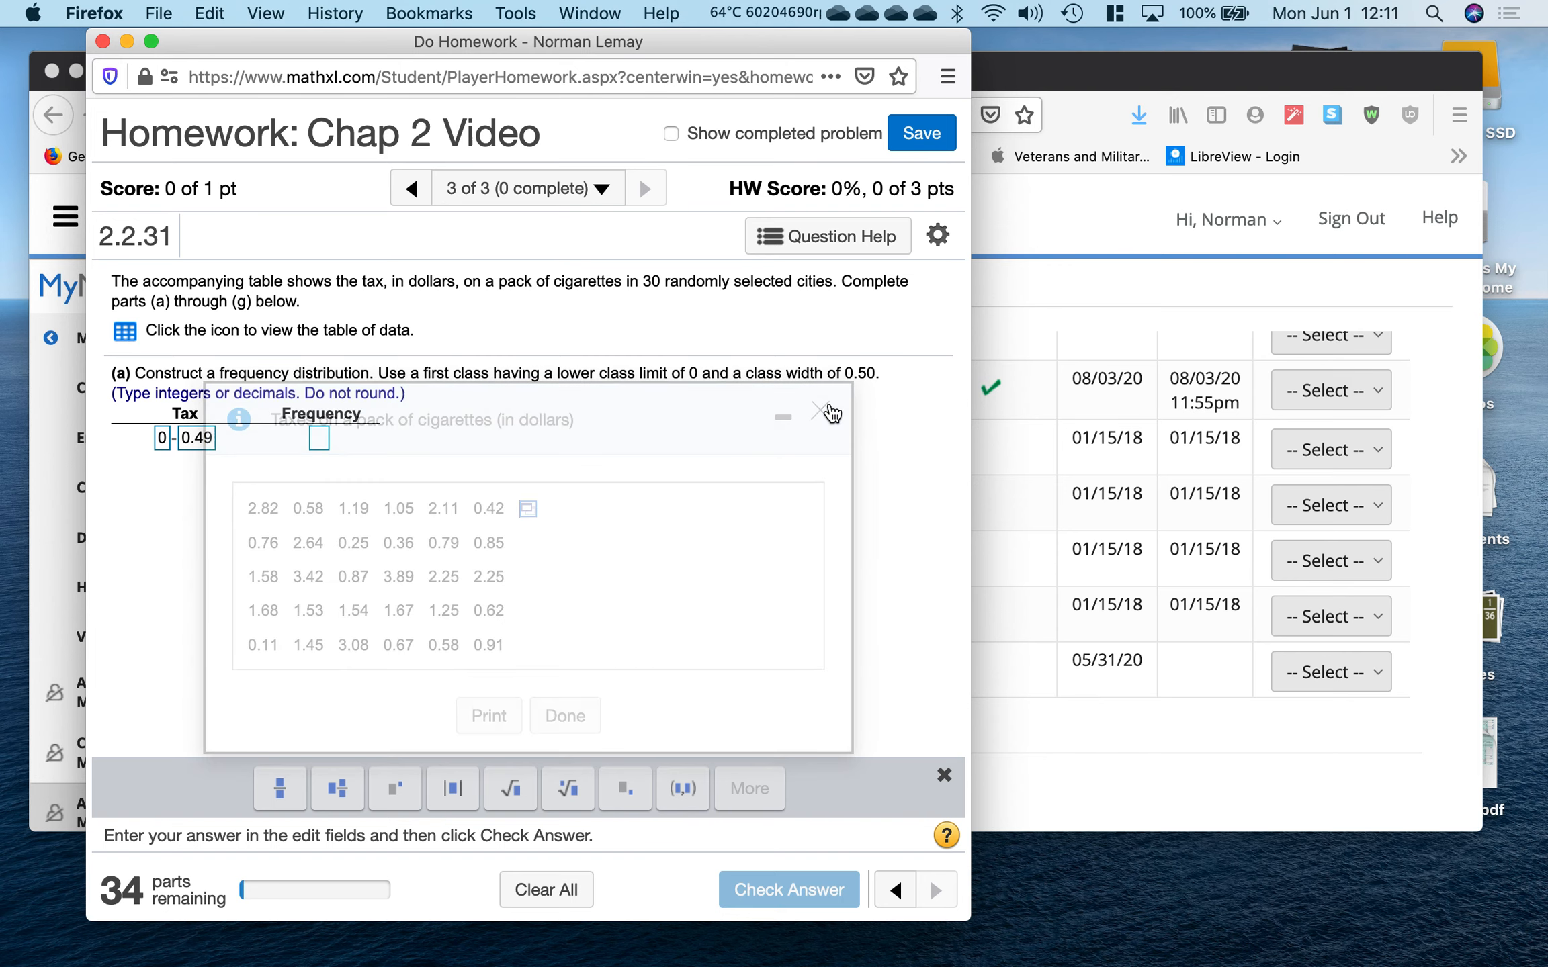
left_click(213, 443)
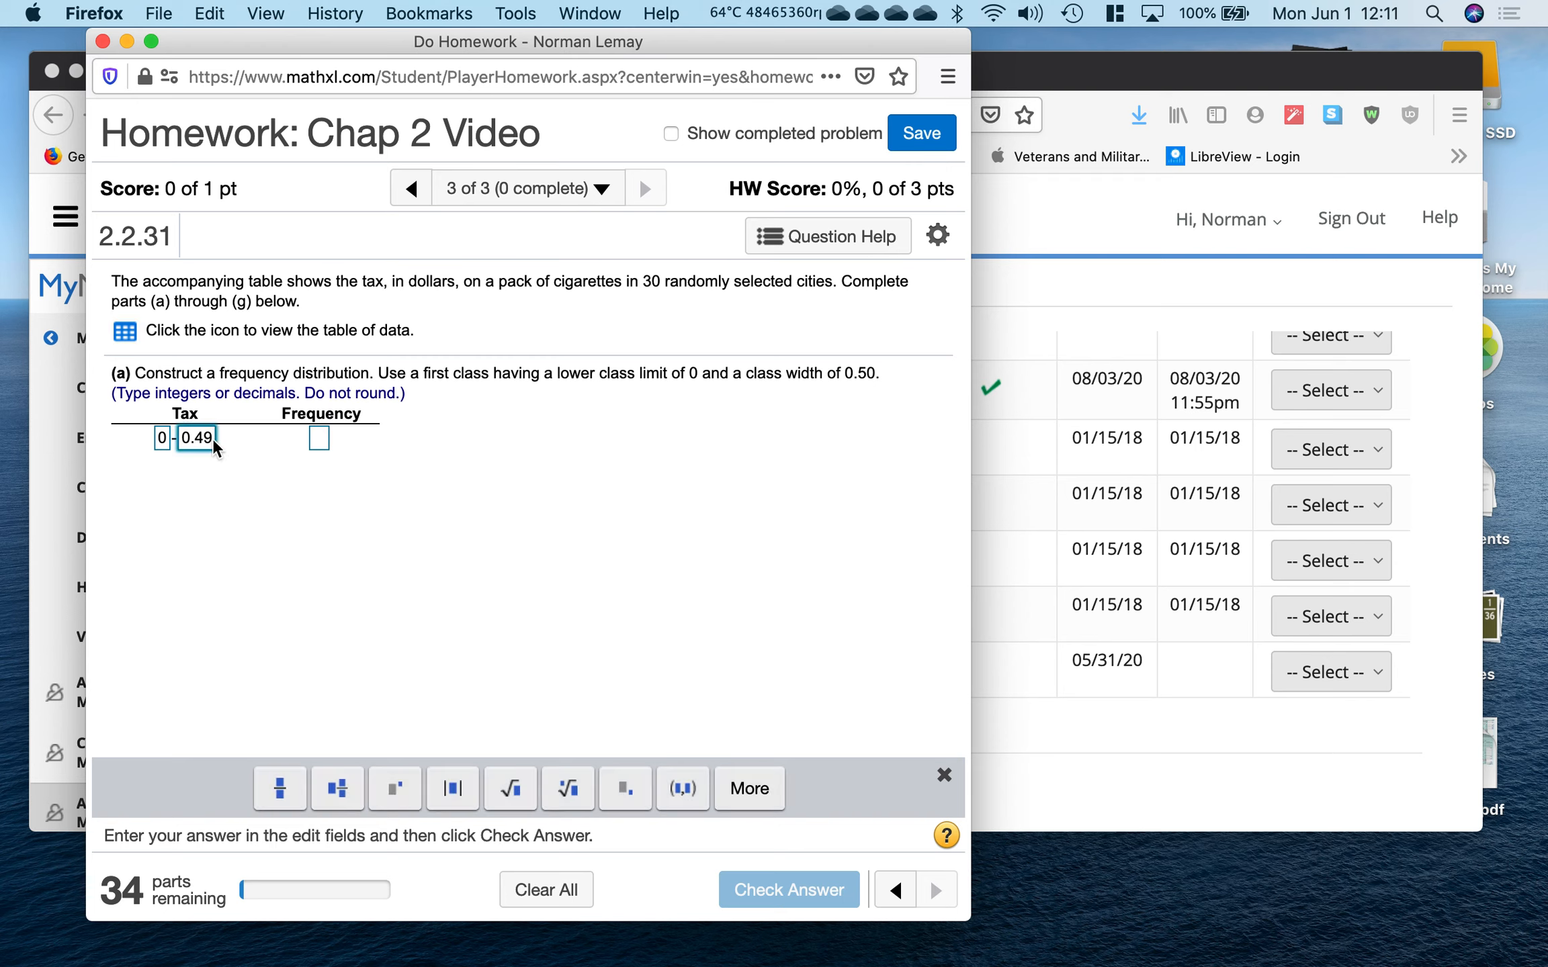
key("BackSpace")
key("BackSpace")
key("BackSpace")
key("BackSpace")
Show the completed version of question 2.2.31 and open its cigarette tax data table in StatCrunch.
left_click(671, 137)
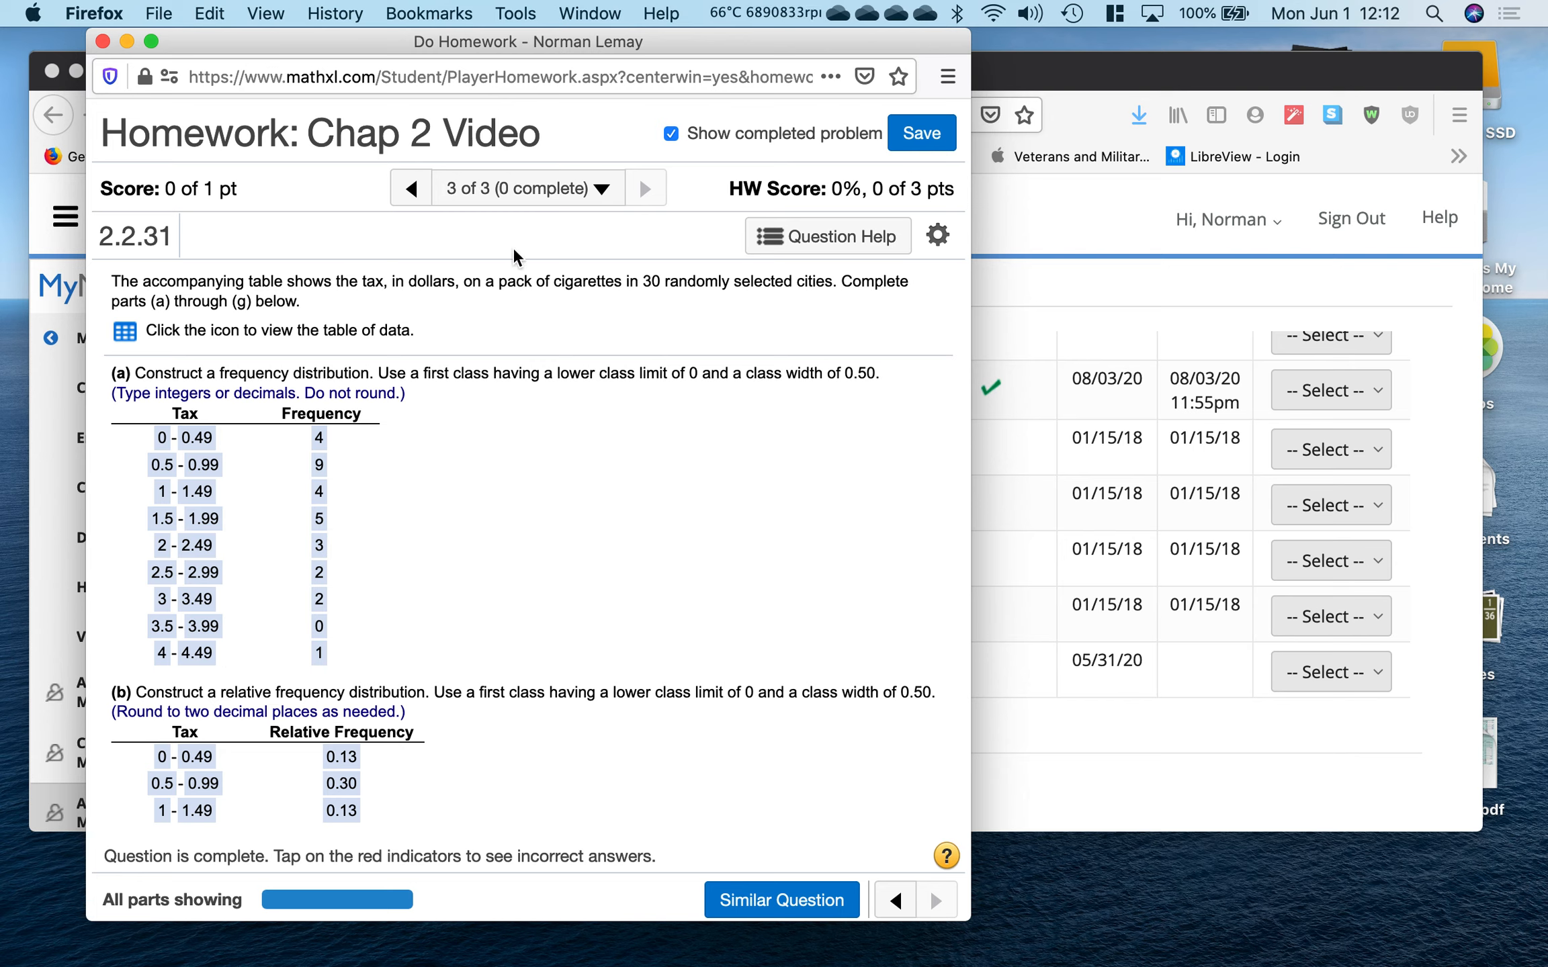
left_click(125, 332)
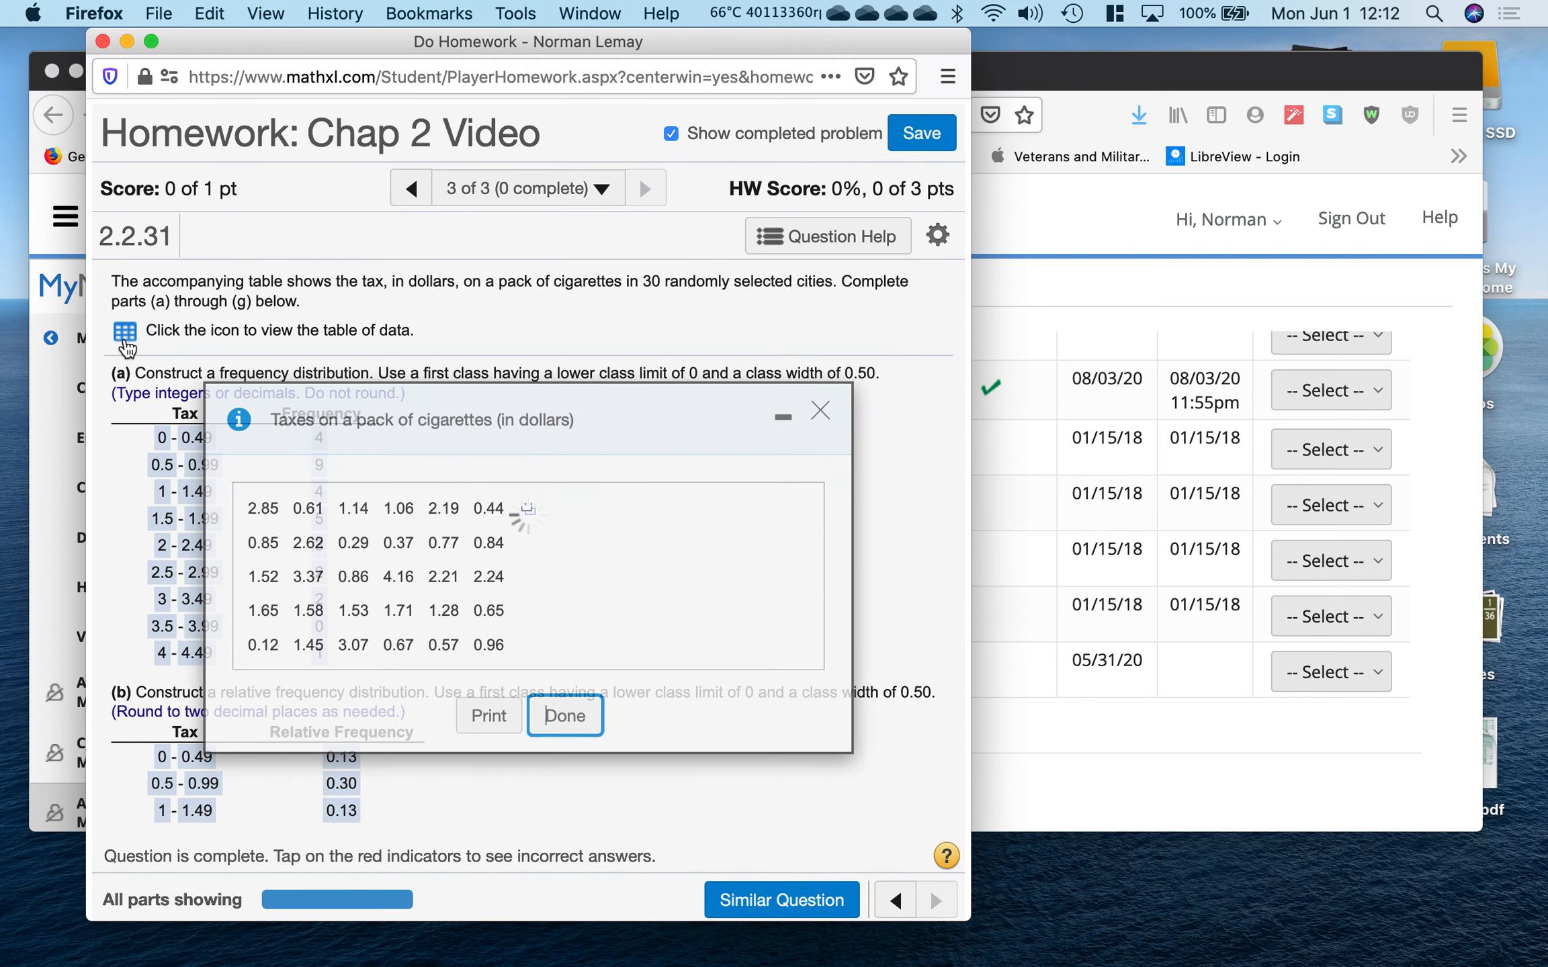
left_click(528, 510)
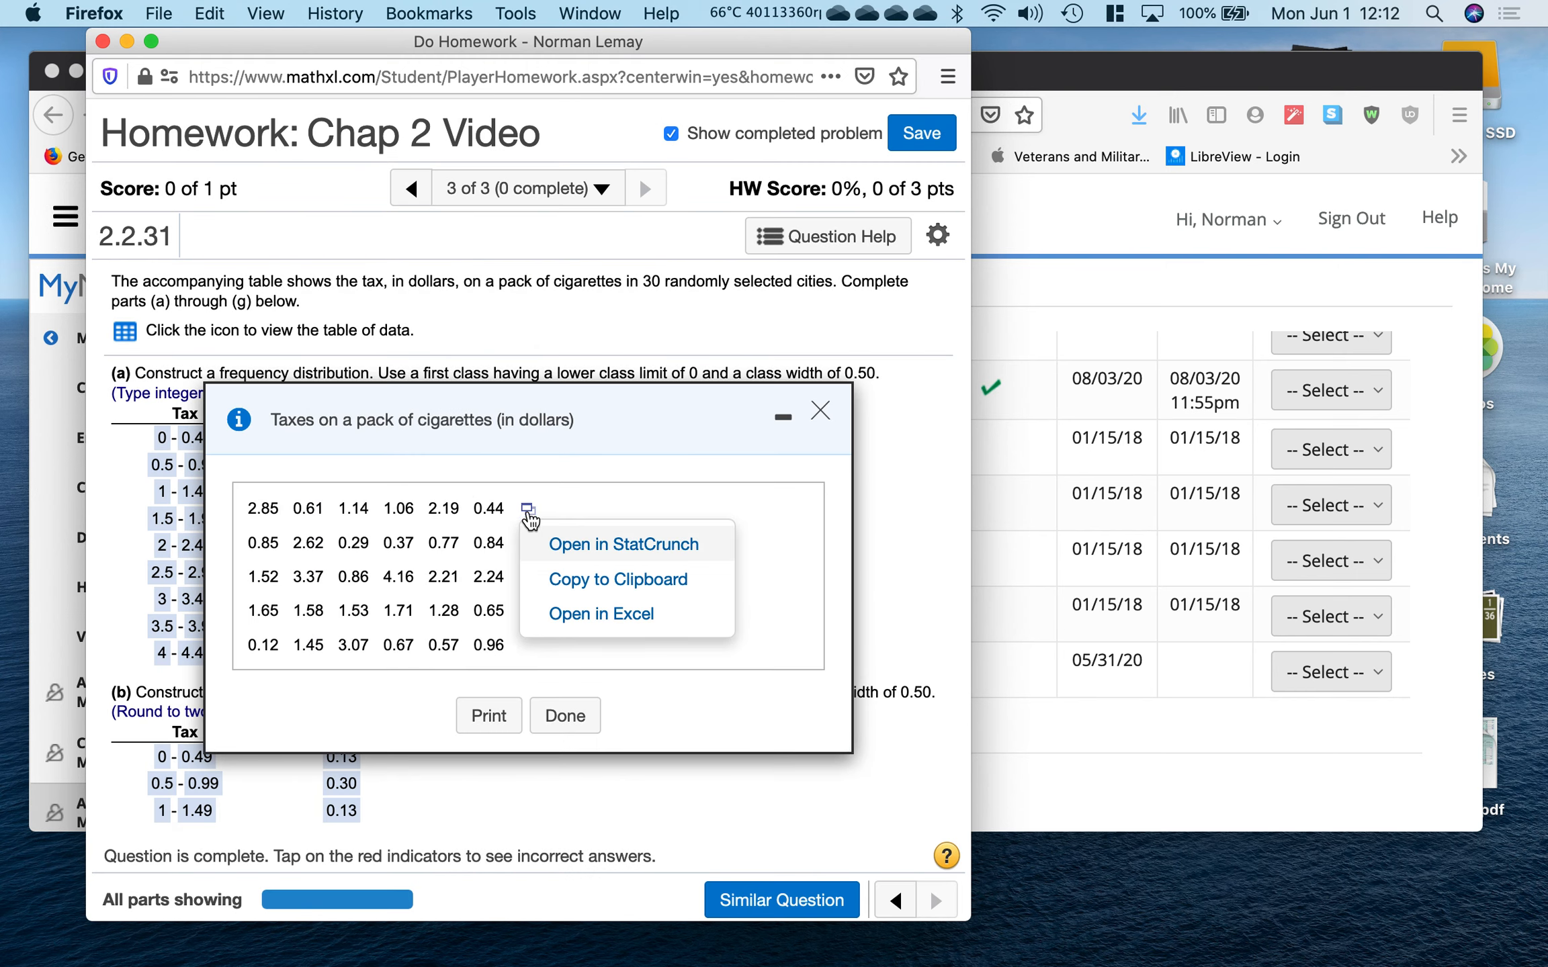
left_click(634, 546)
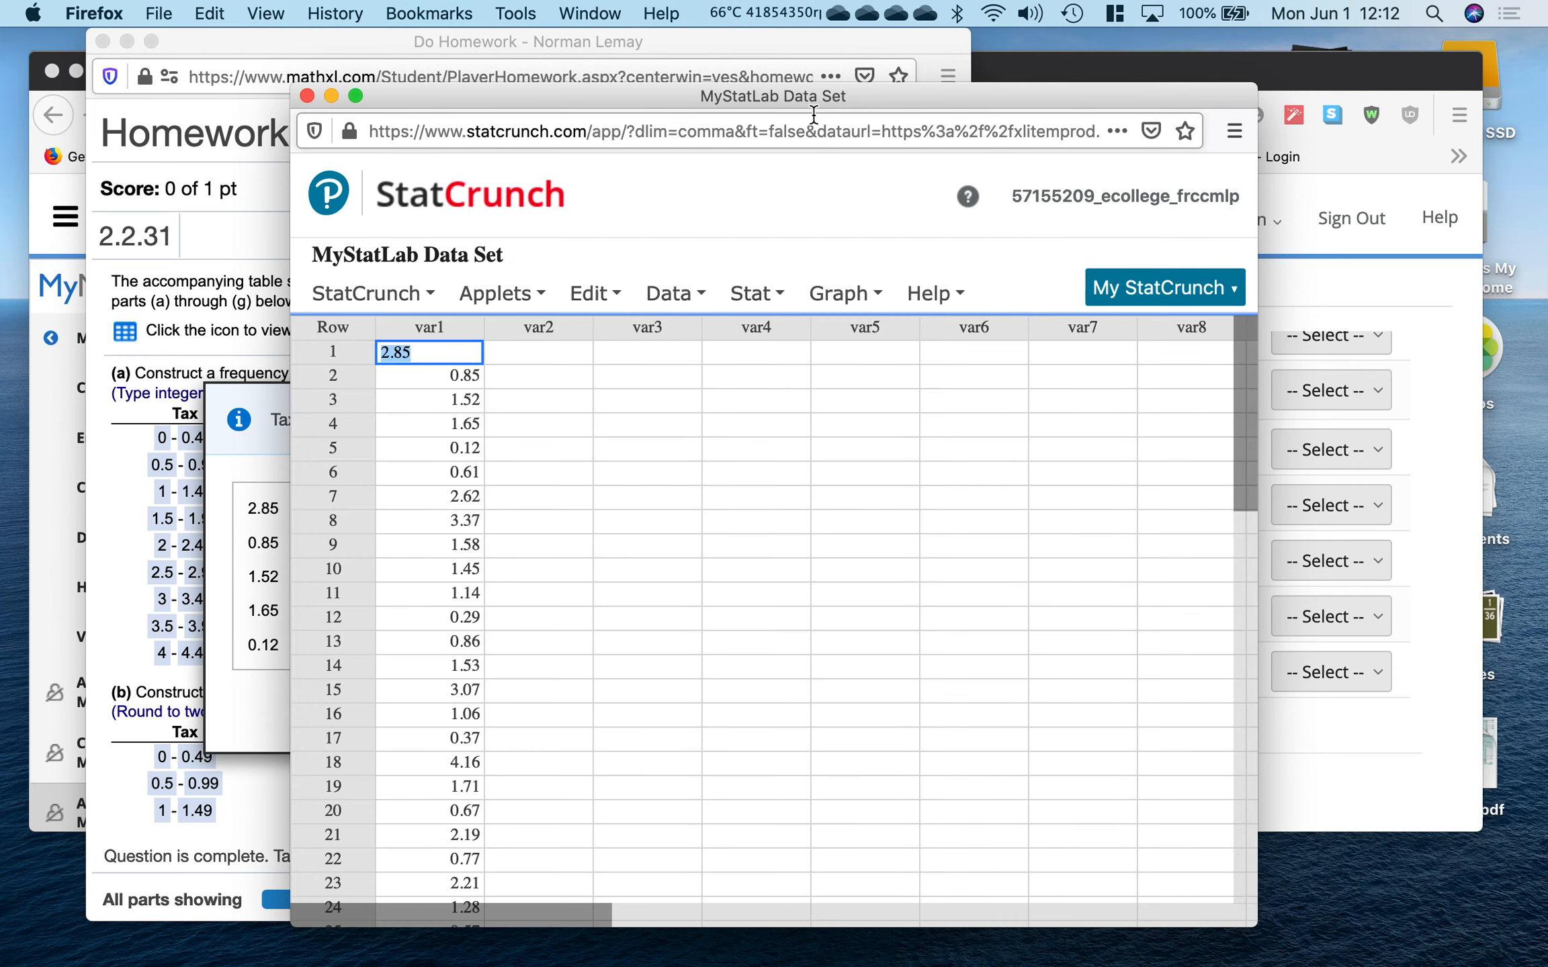
Start binning a column and define fixed width bins starting at 0 with a binwidth of .5.
left_click(744, 316)
left_click(670, 303)
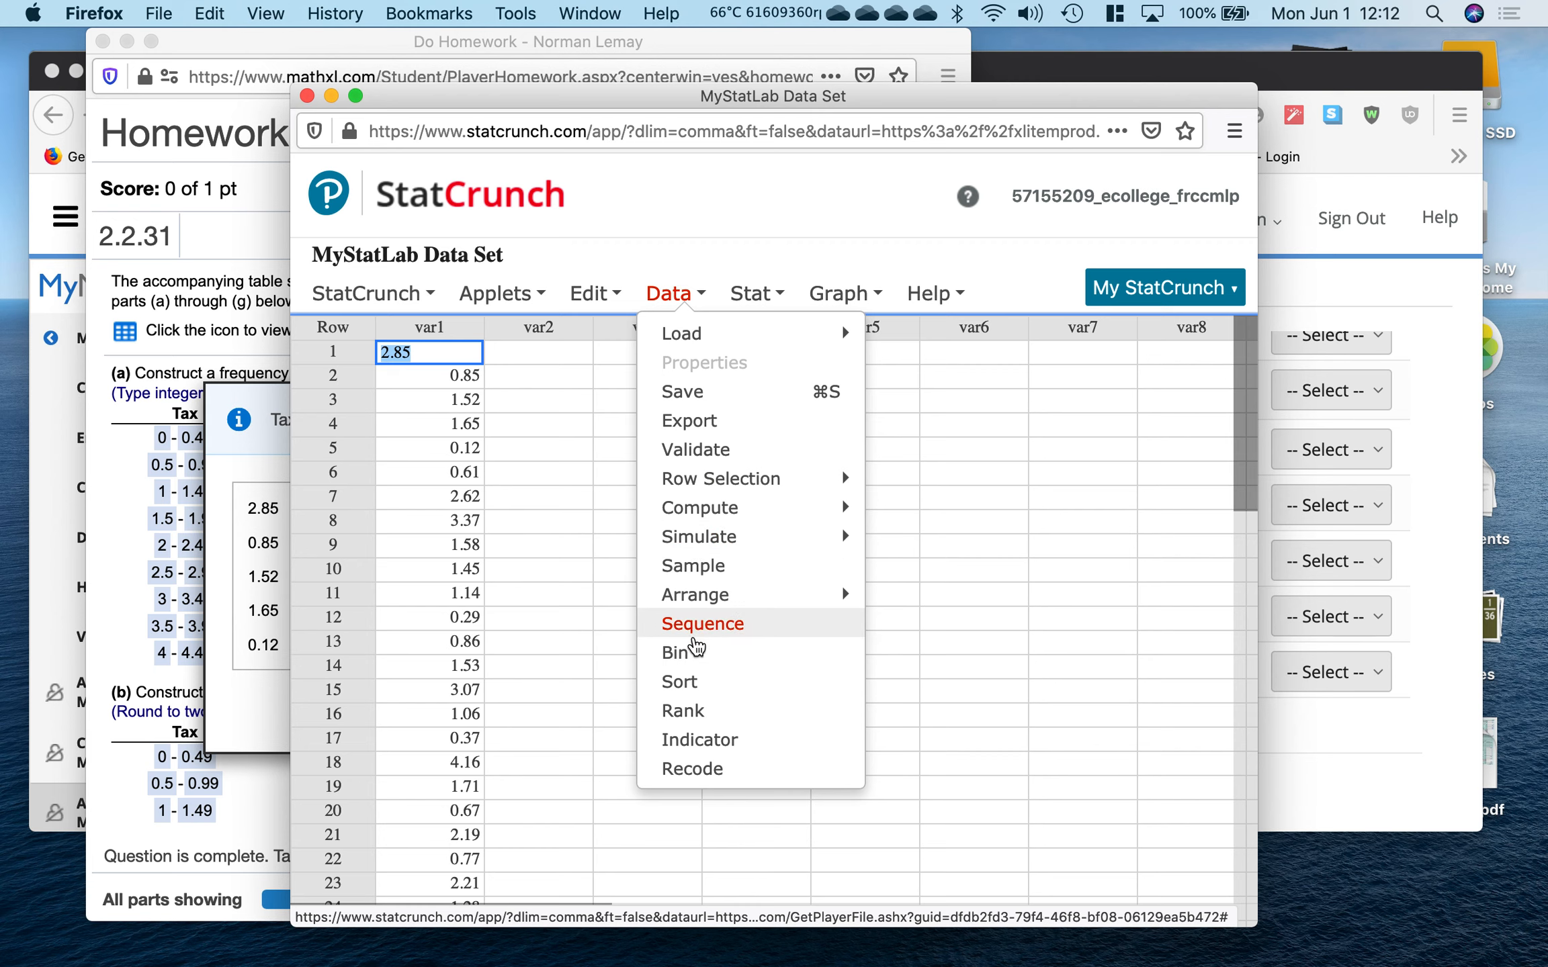
left_click(689, 653)
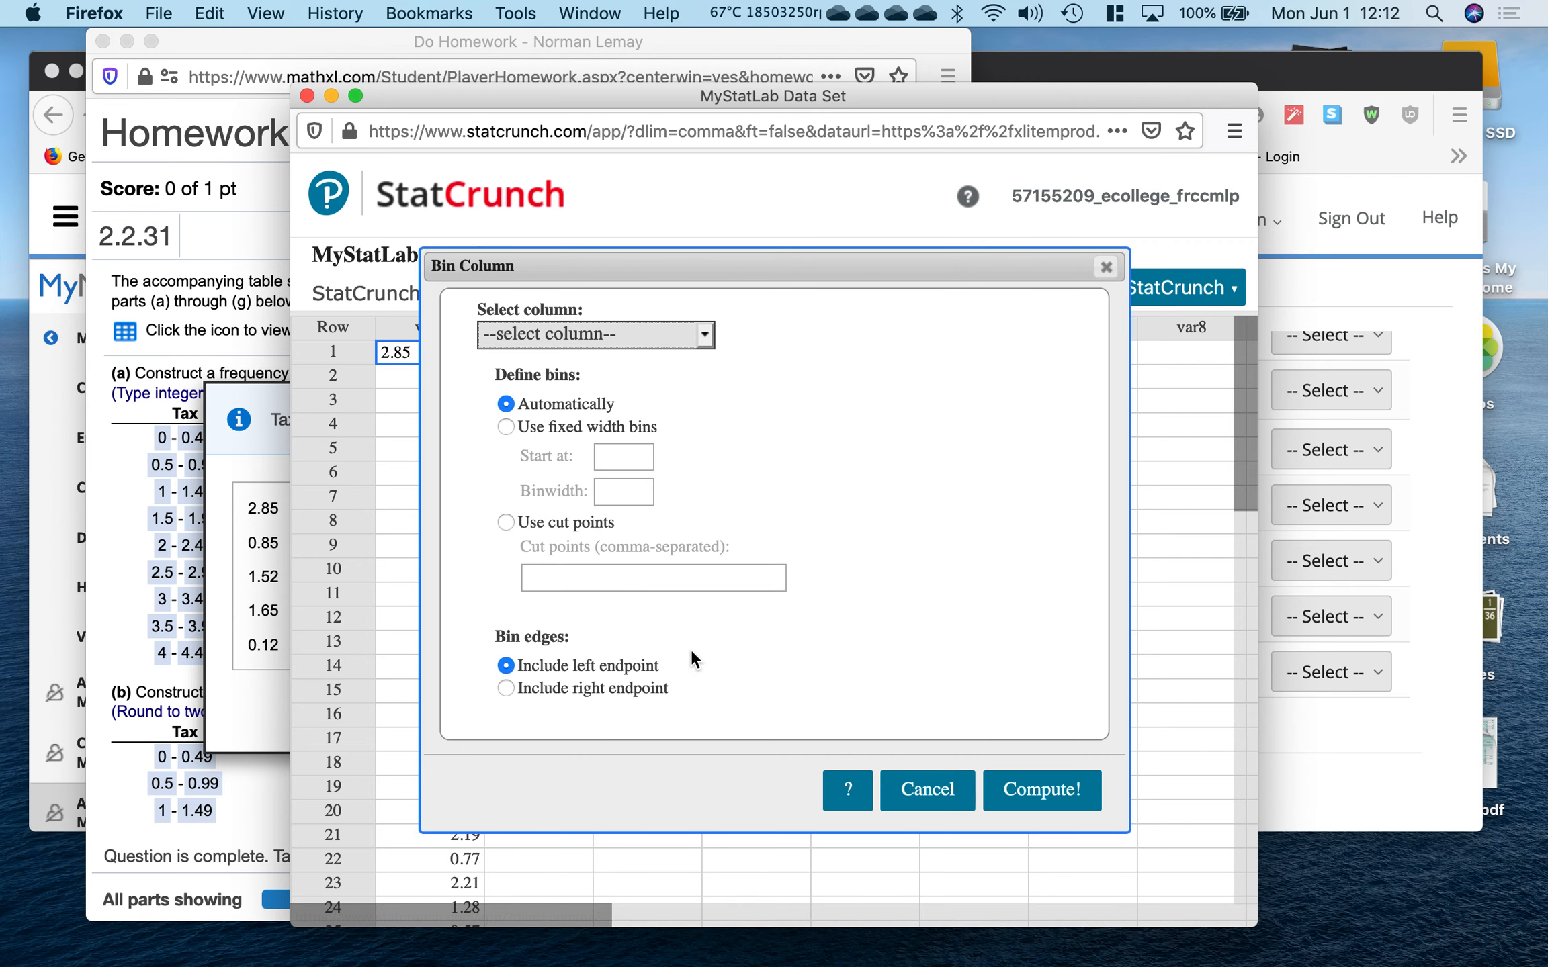
left_click(508, 428)
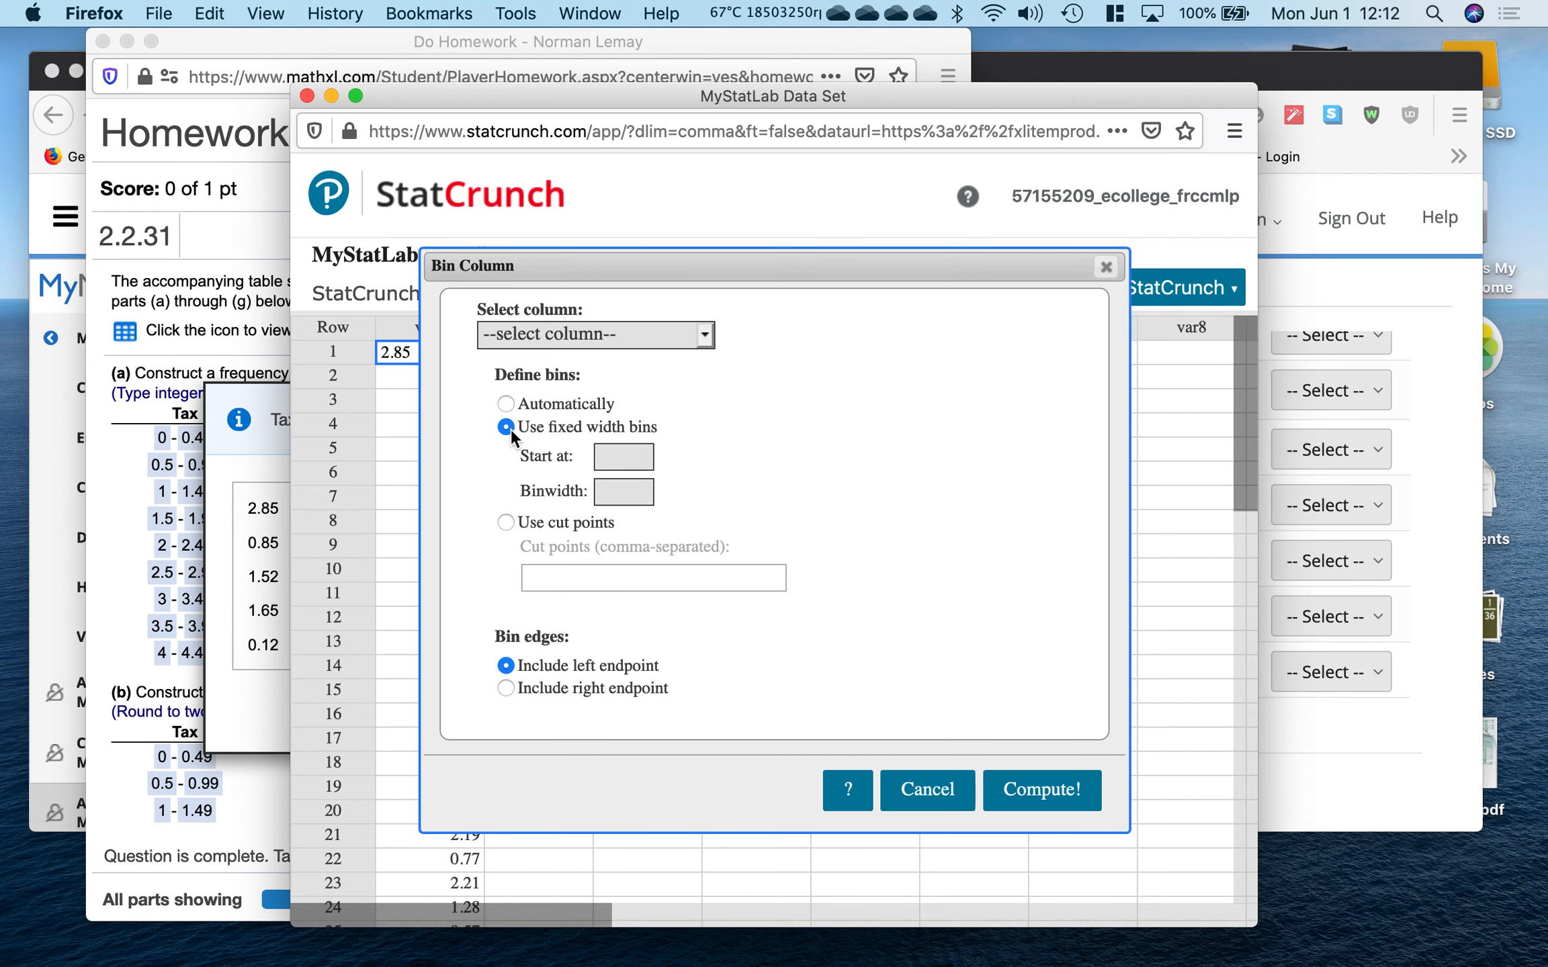
left_click(623, 456)
type("0")
left_click(624, 492)
type(".5")
left_click(1035, 809)
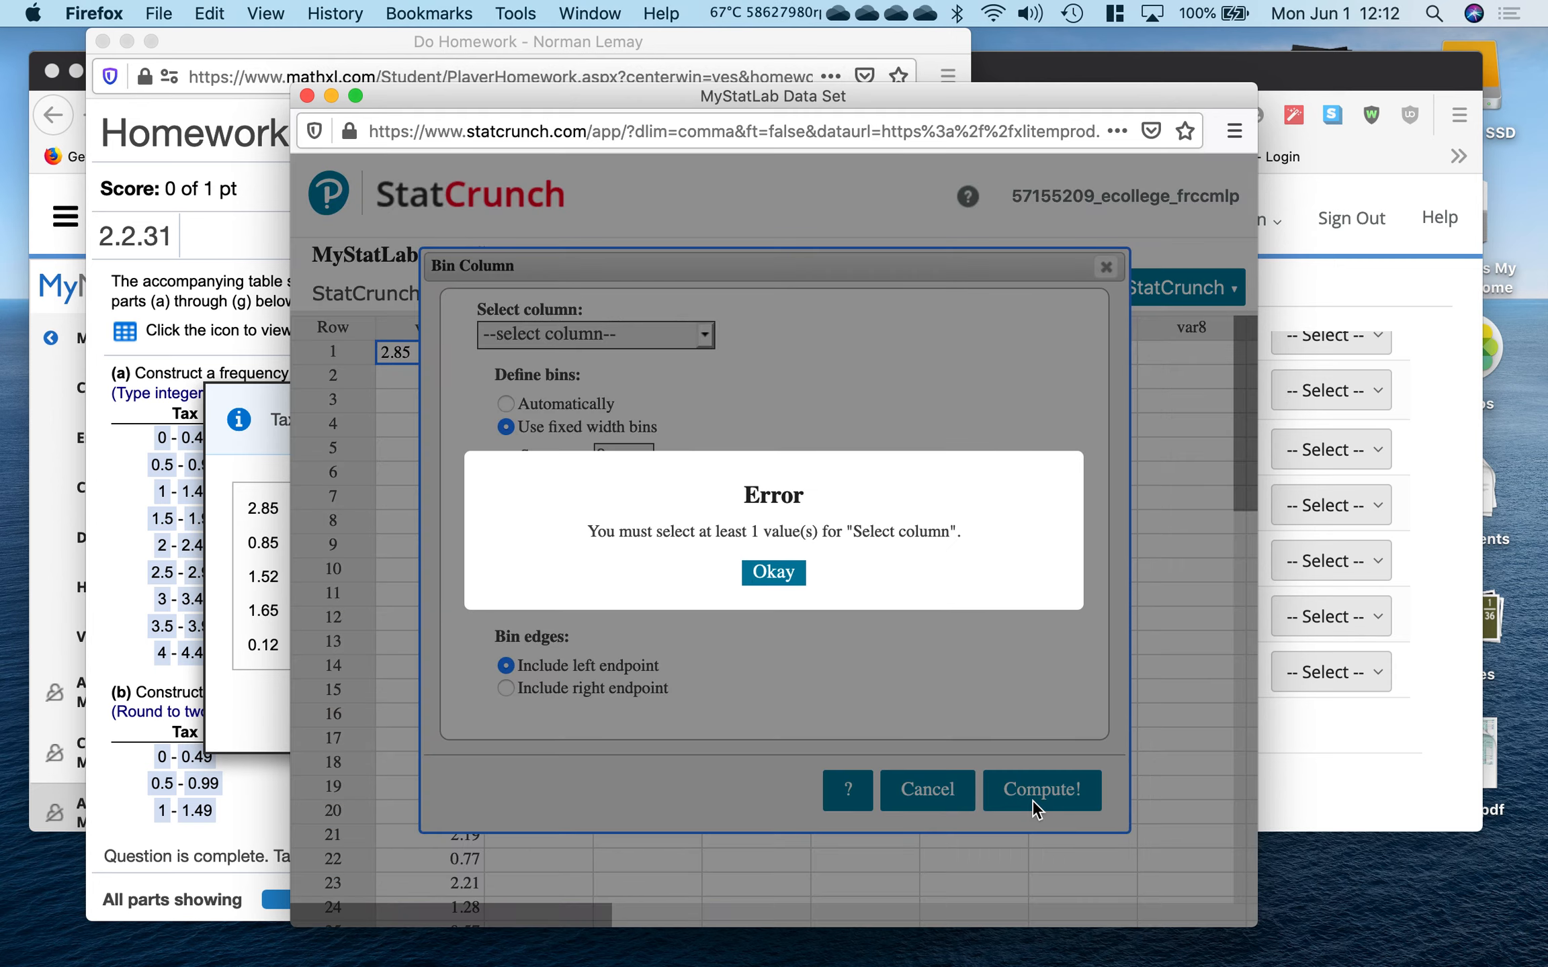
left_click(776, 574)
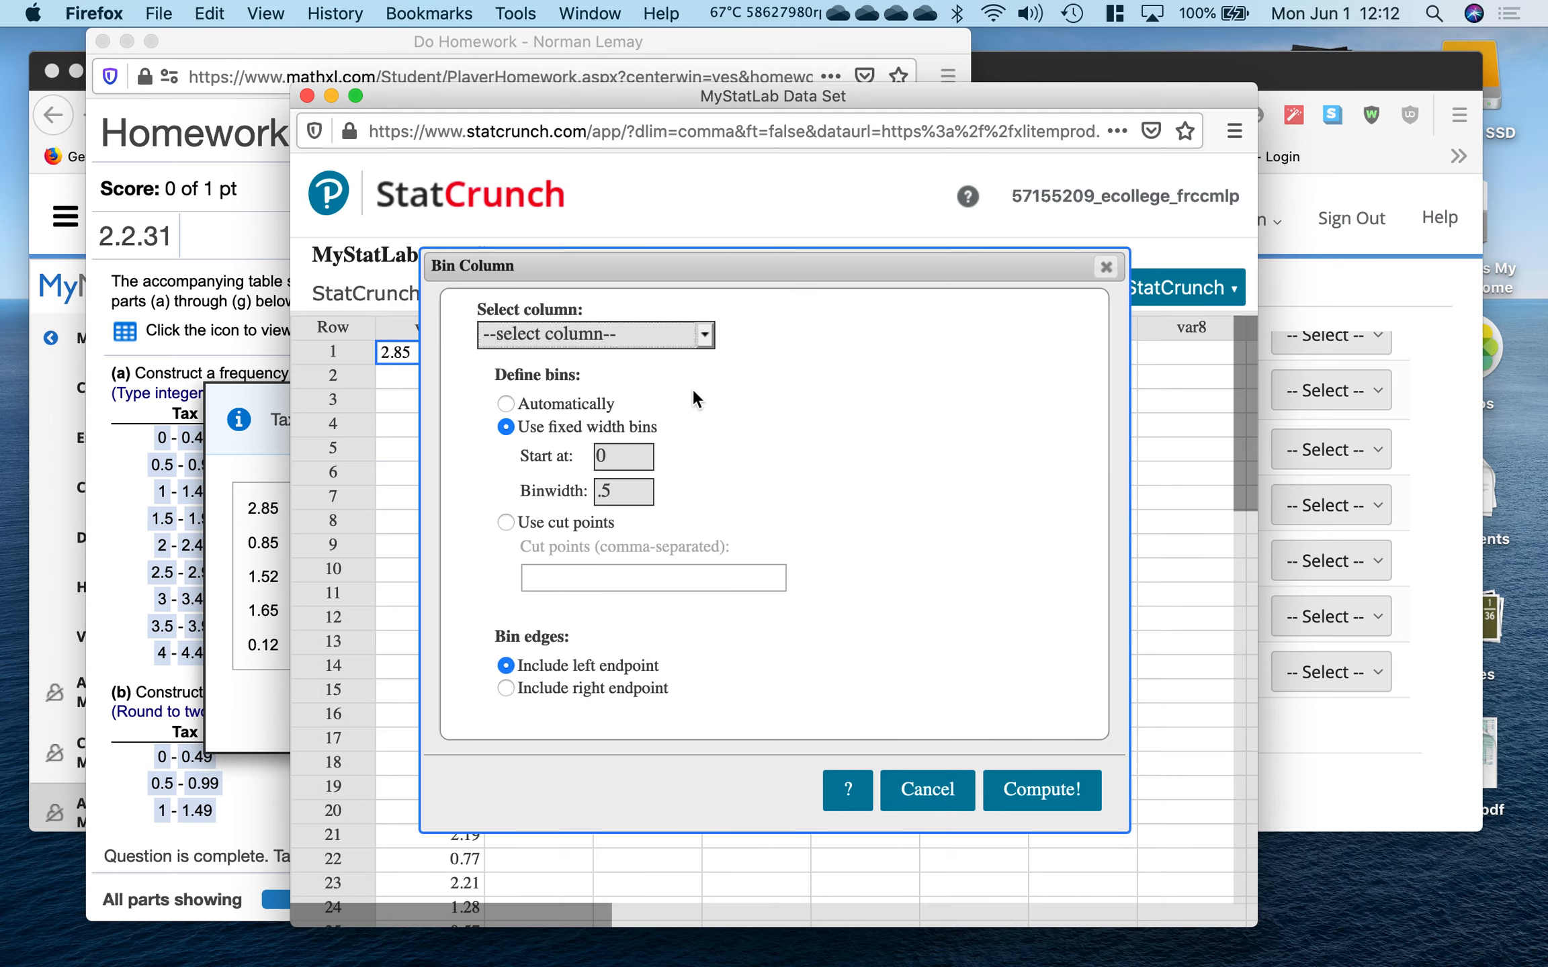
Choose var1 as the column to bin, compute the bins and dismiss the result message.
left_click(705, 333)
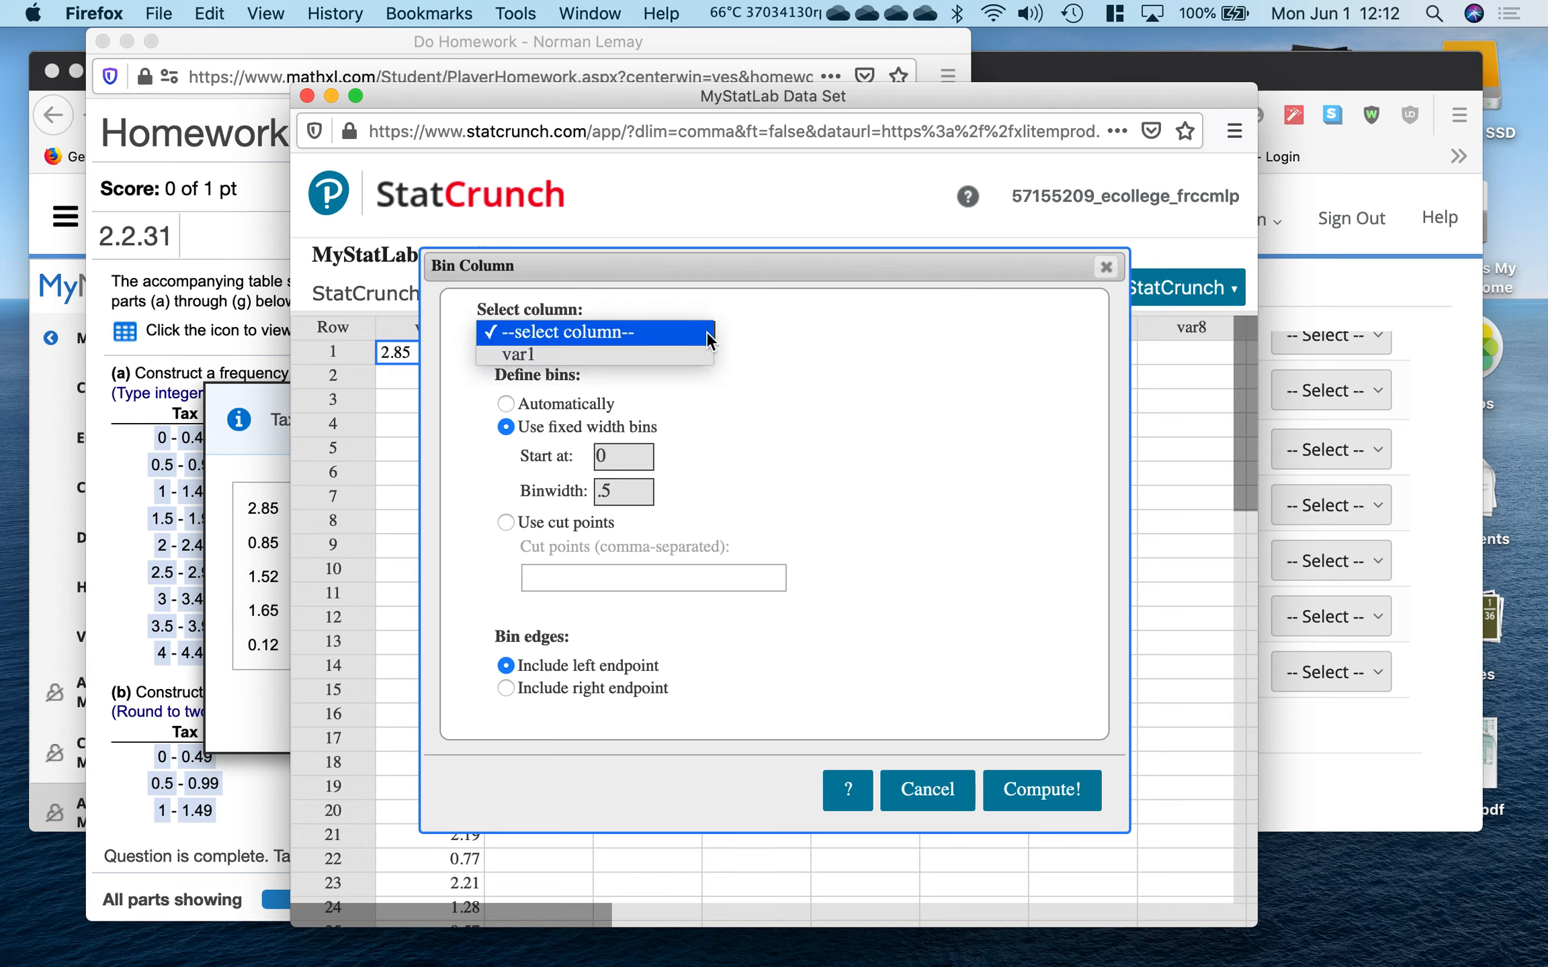
left_click(640, 356)
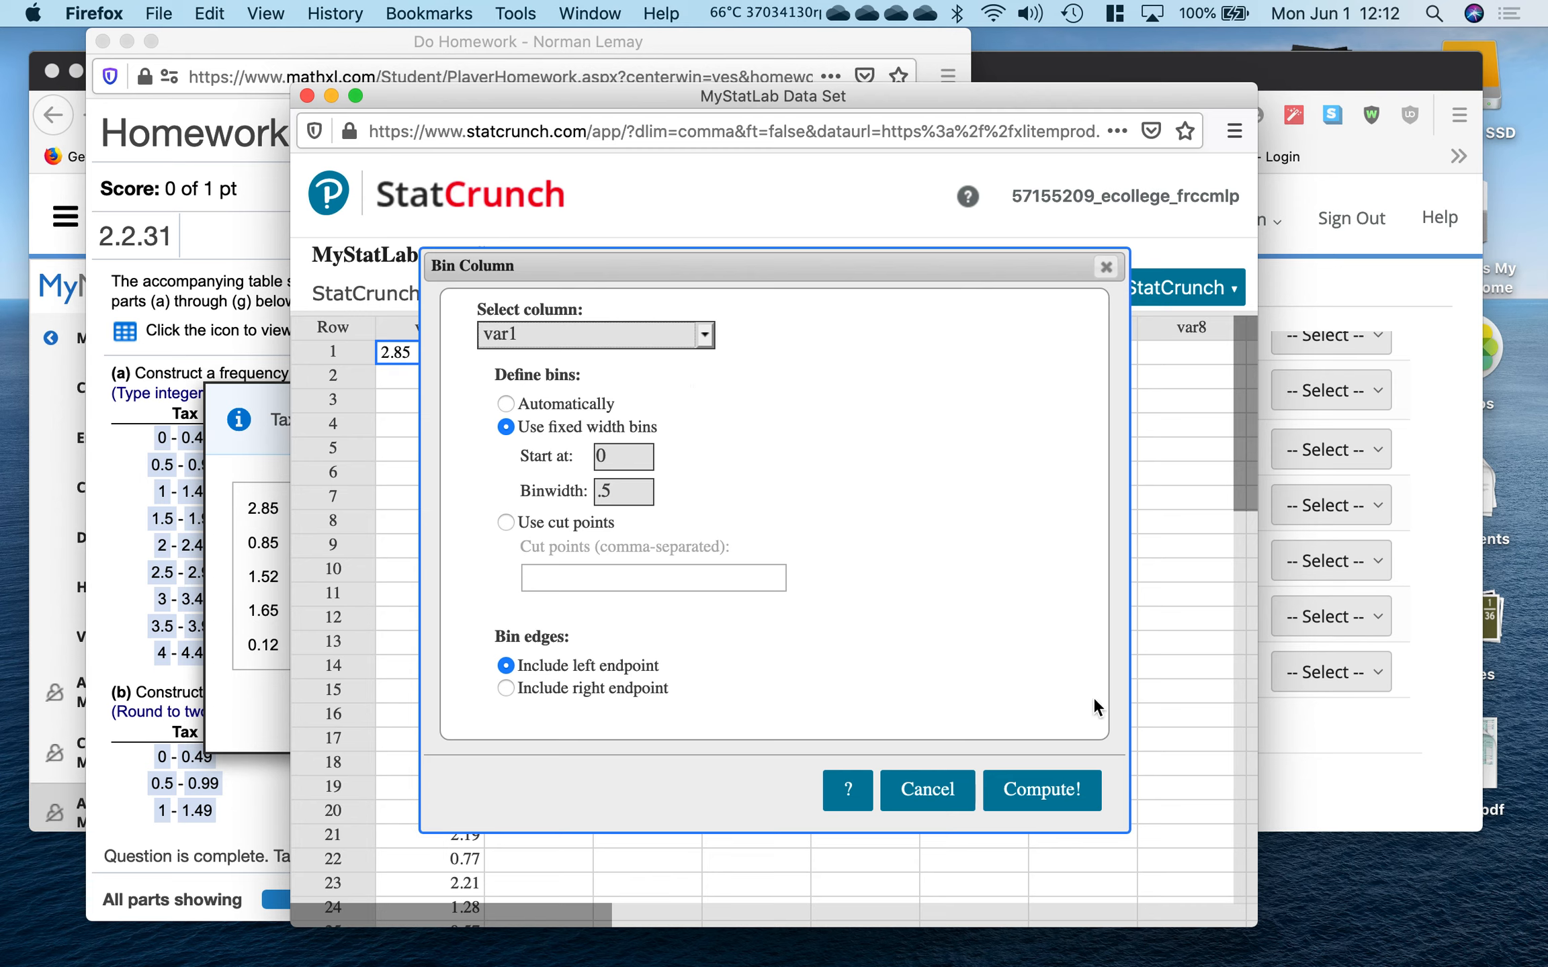
left_click(1068, 798)
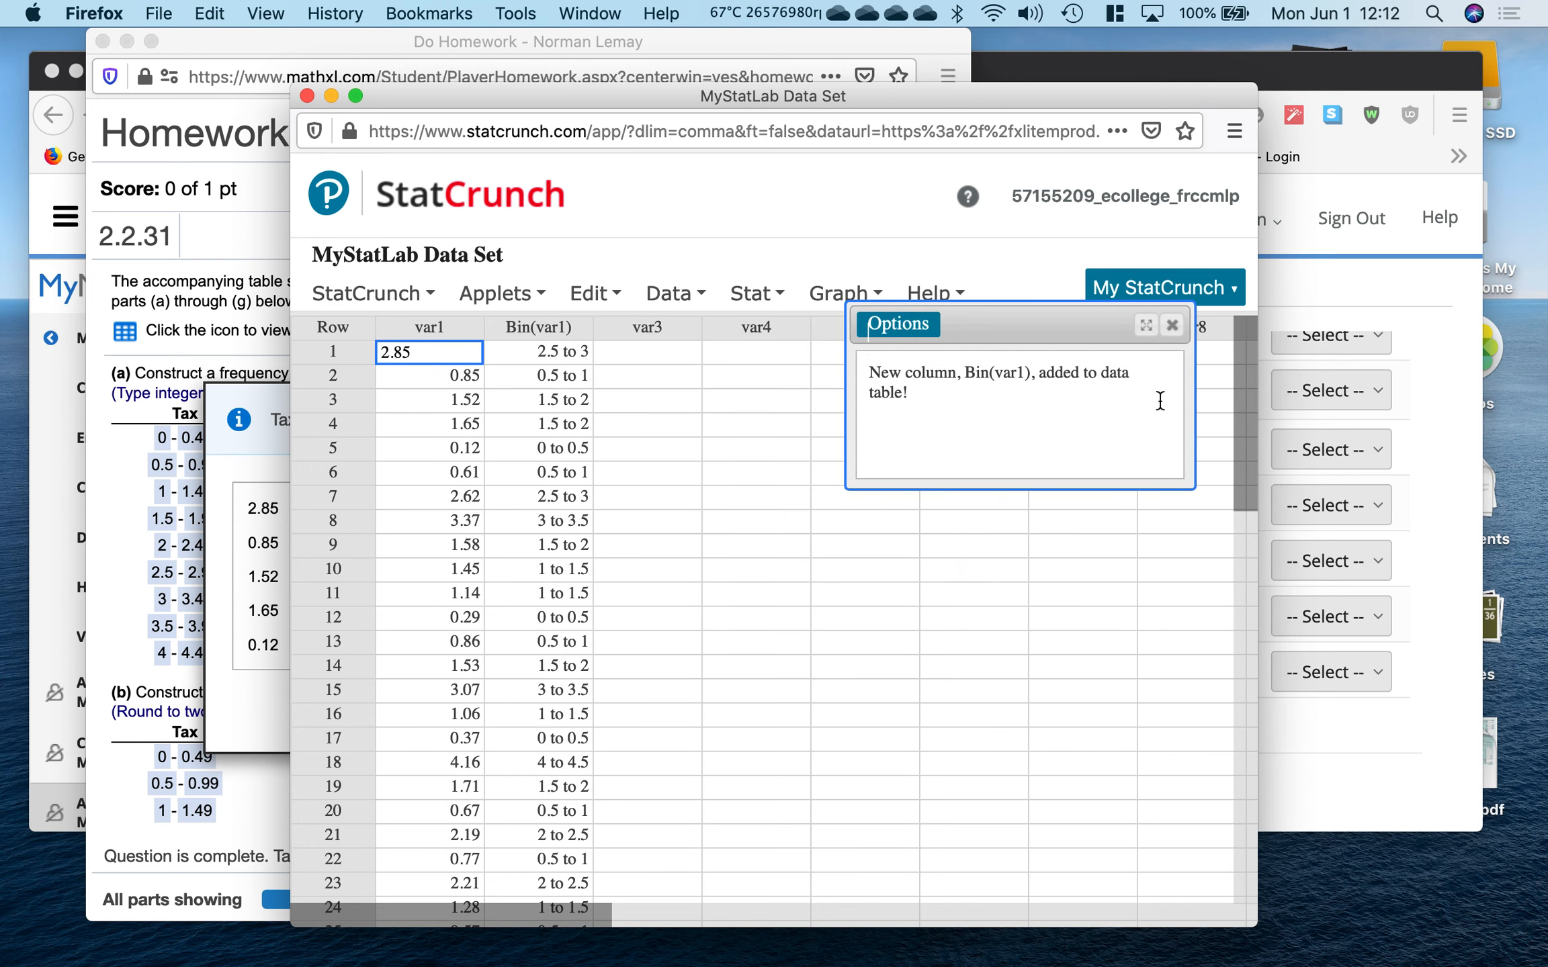
left_click(1172, 326)
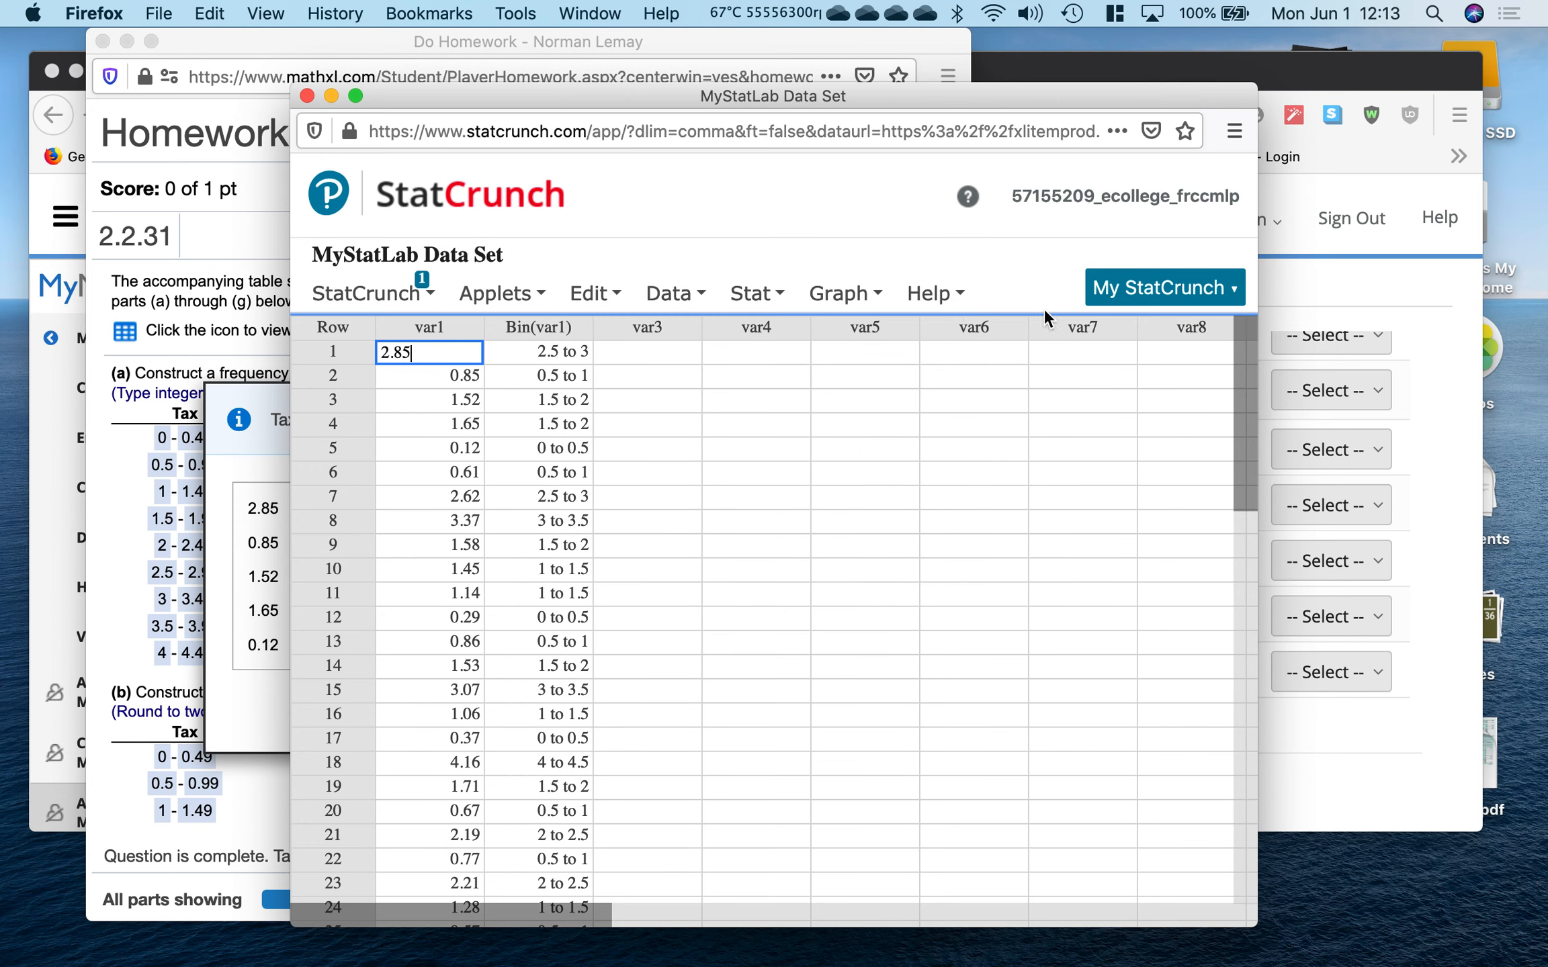
Create a frequency table of Bin(var1) with Frequency, Relative frequency and Cumulative frequency.
left_click(872, 292)
left_click(758, 296)
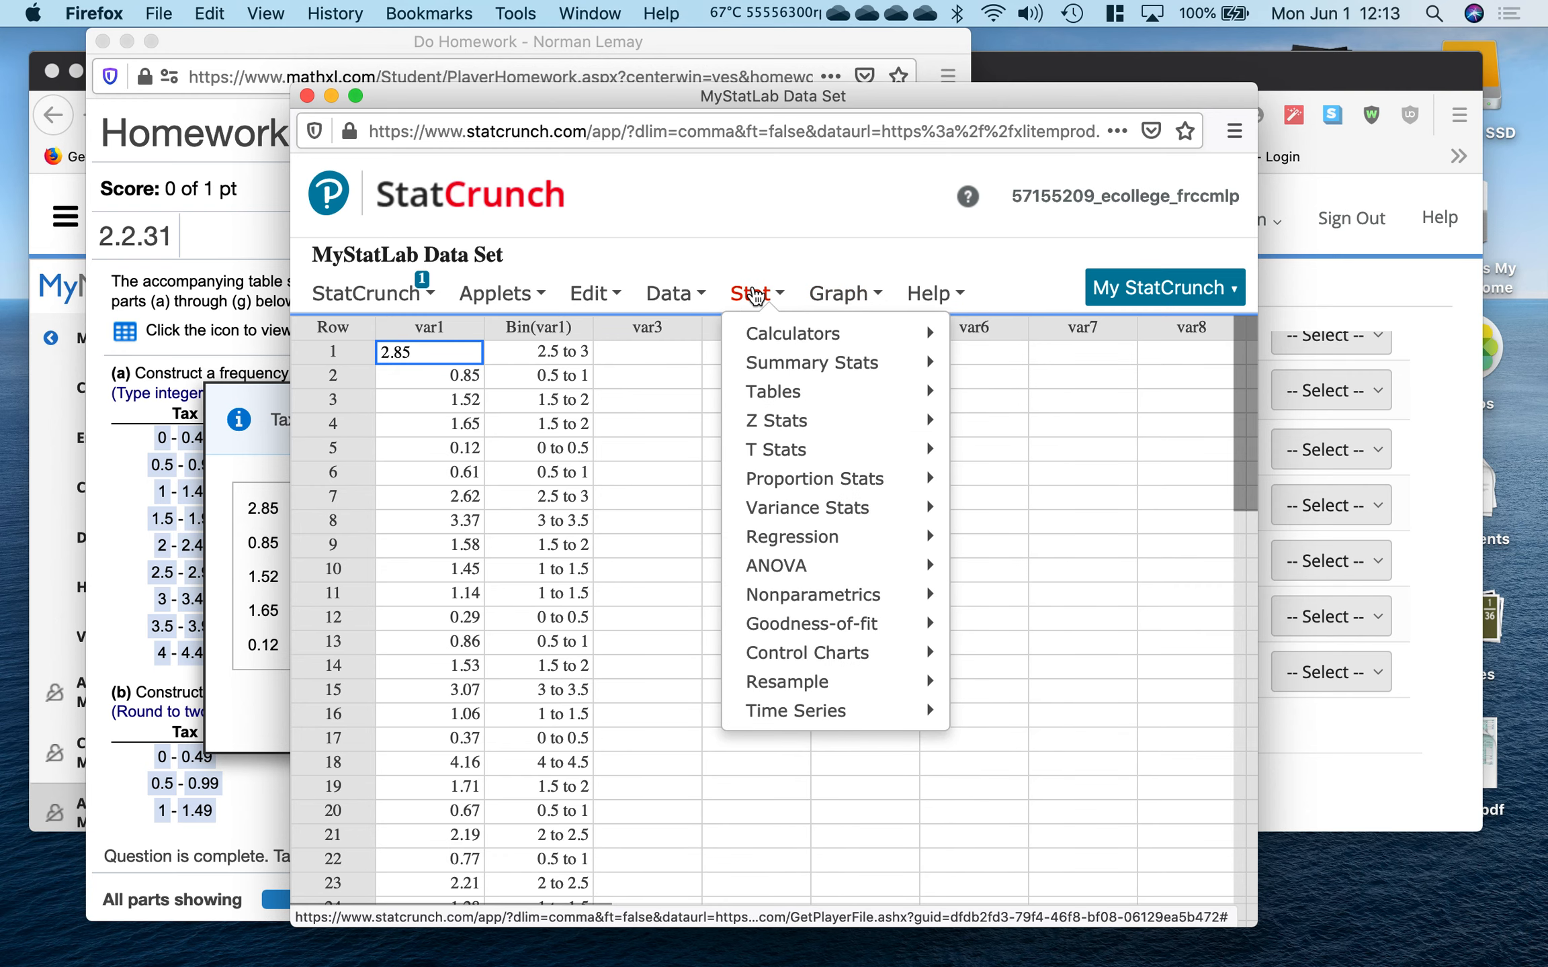
mouse_move(773, 391)
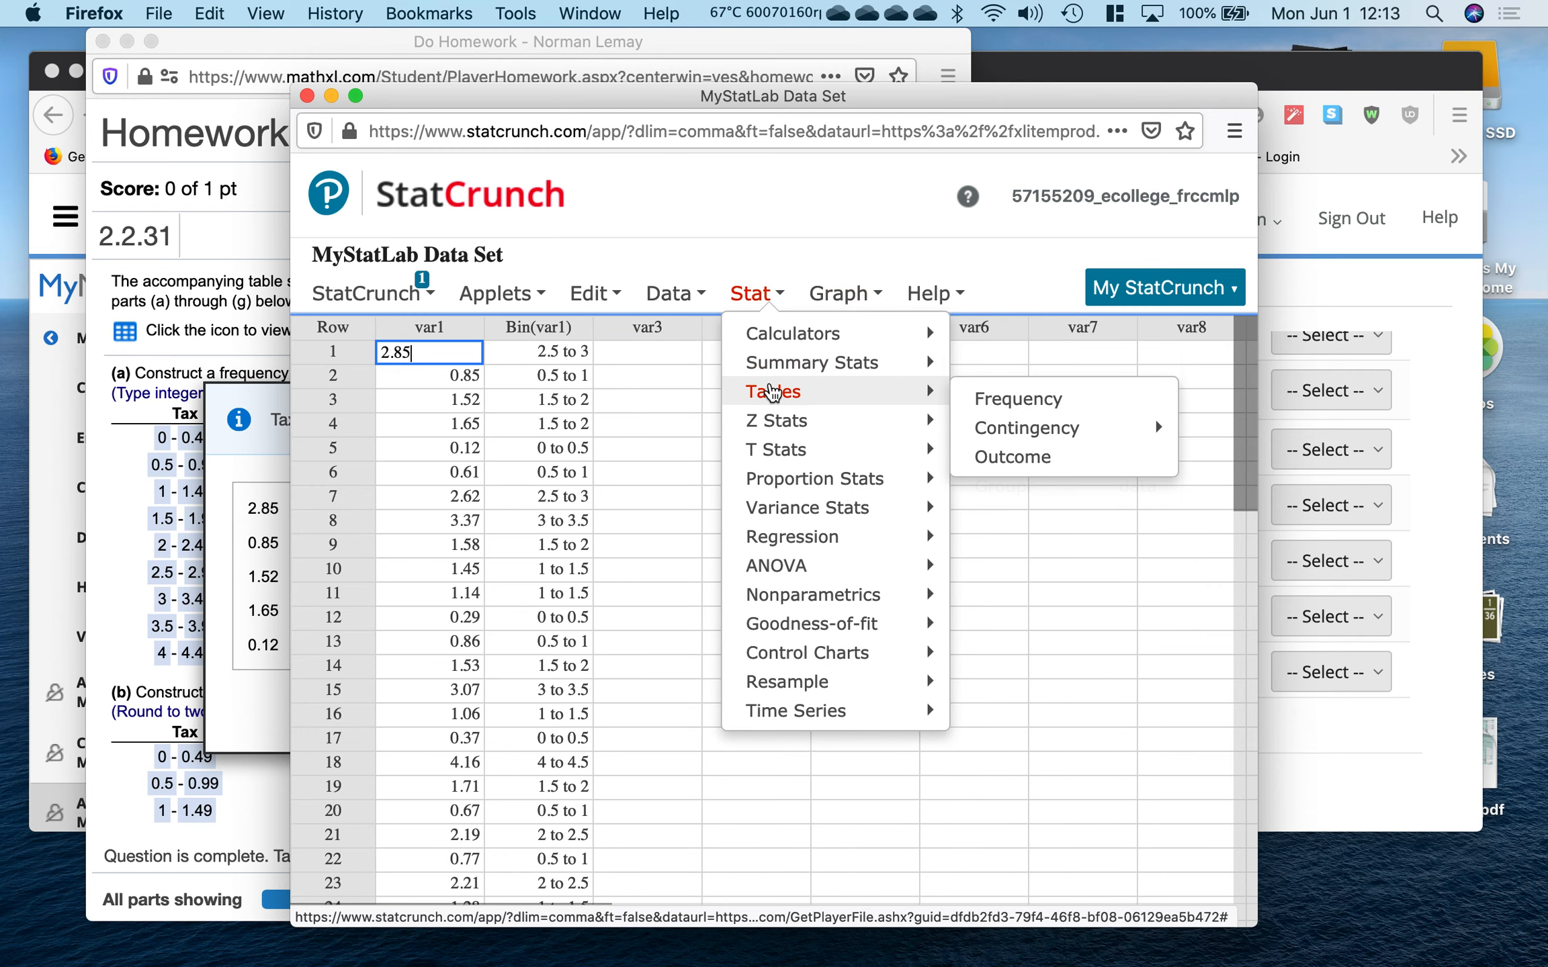
left_click(1014, 398)
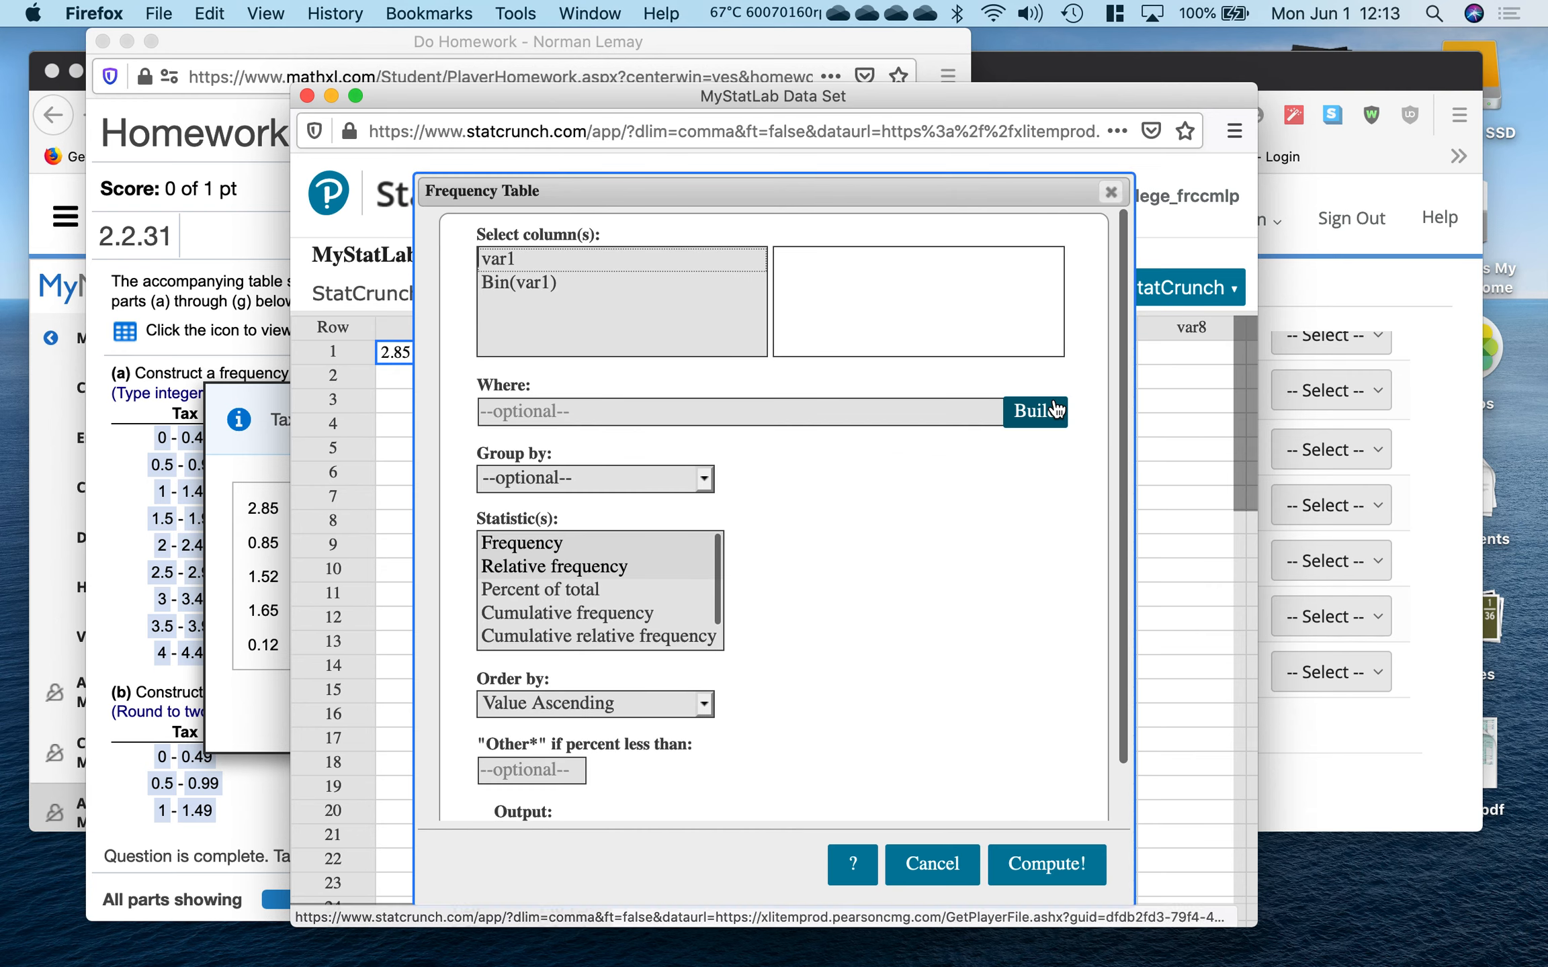
left_click(526, 279)
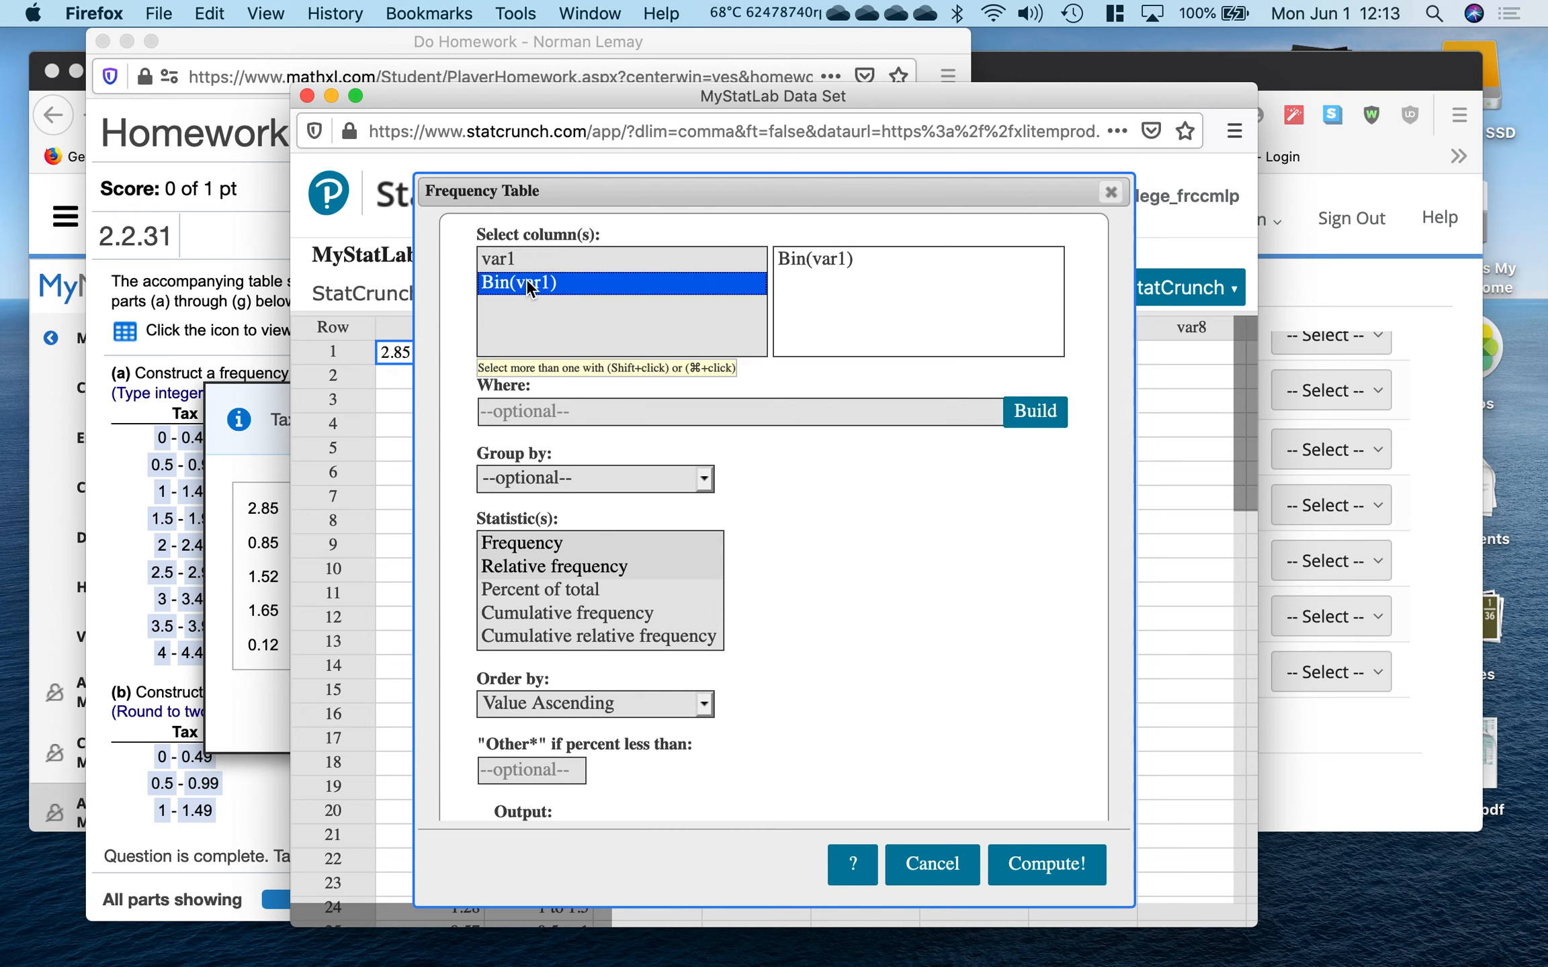
left_click(579, 546)
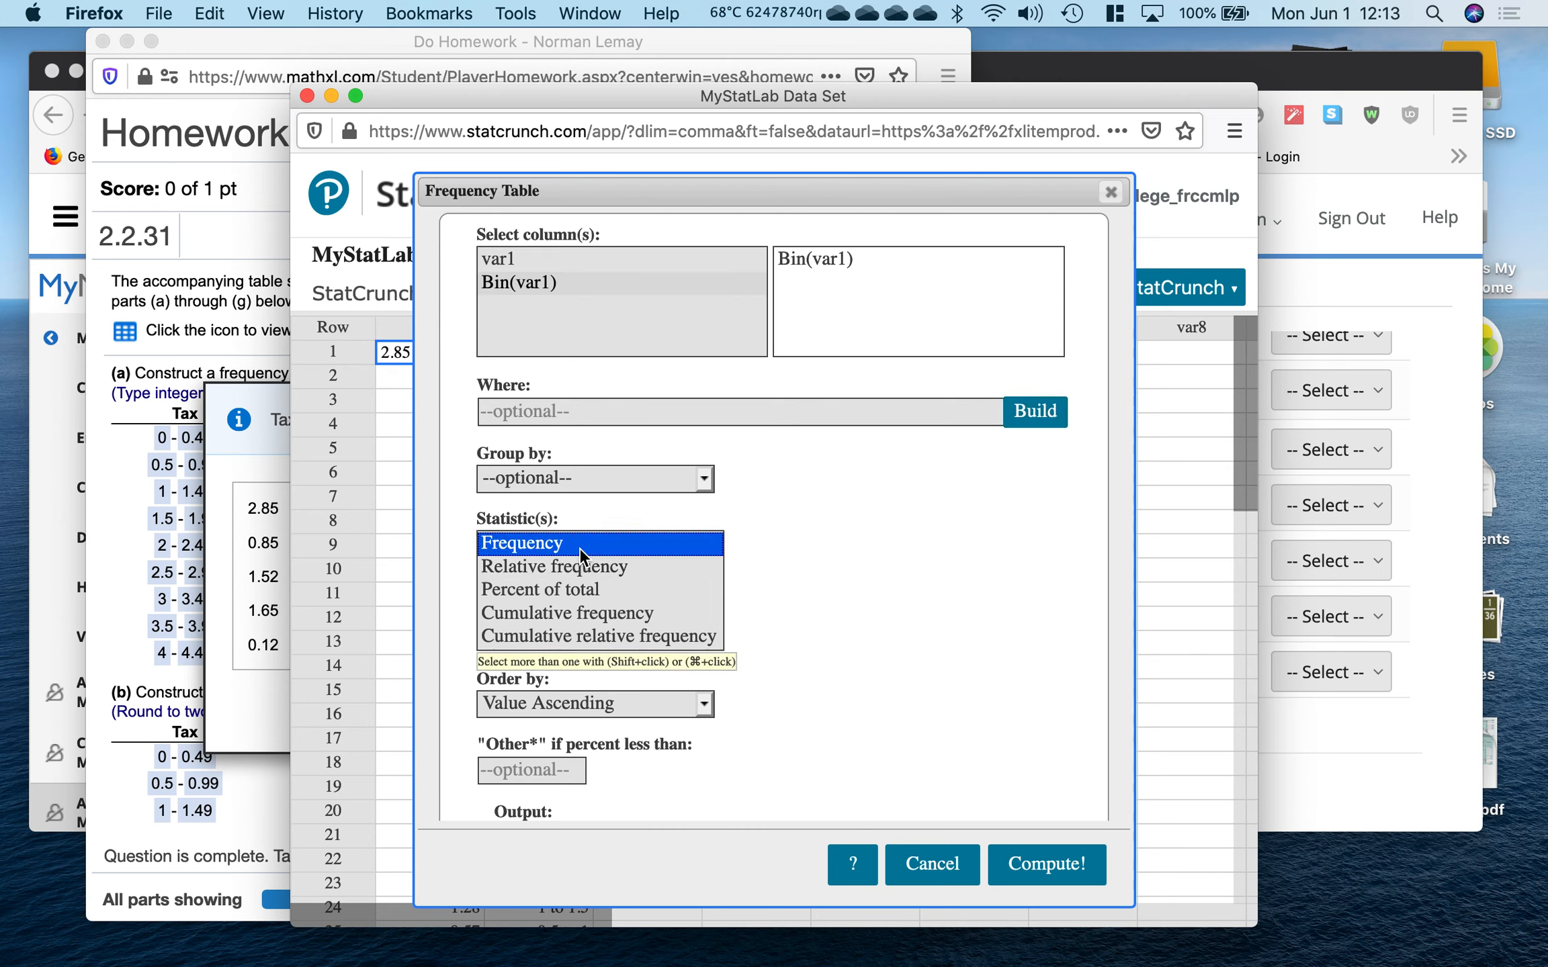
left_click(583, 568, "super")
left_click(593, 613, "super")
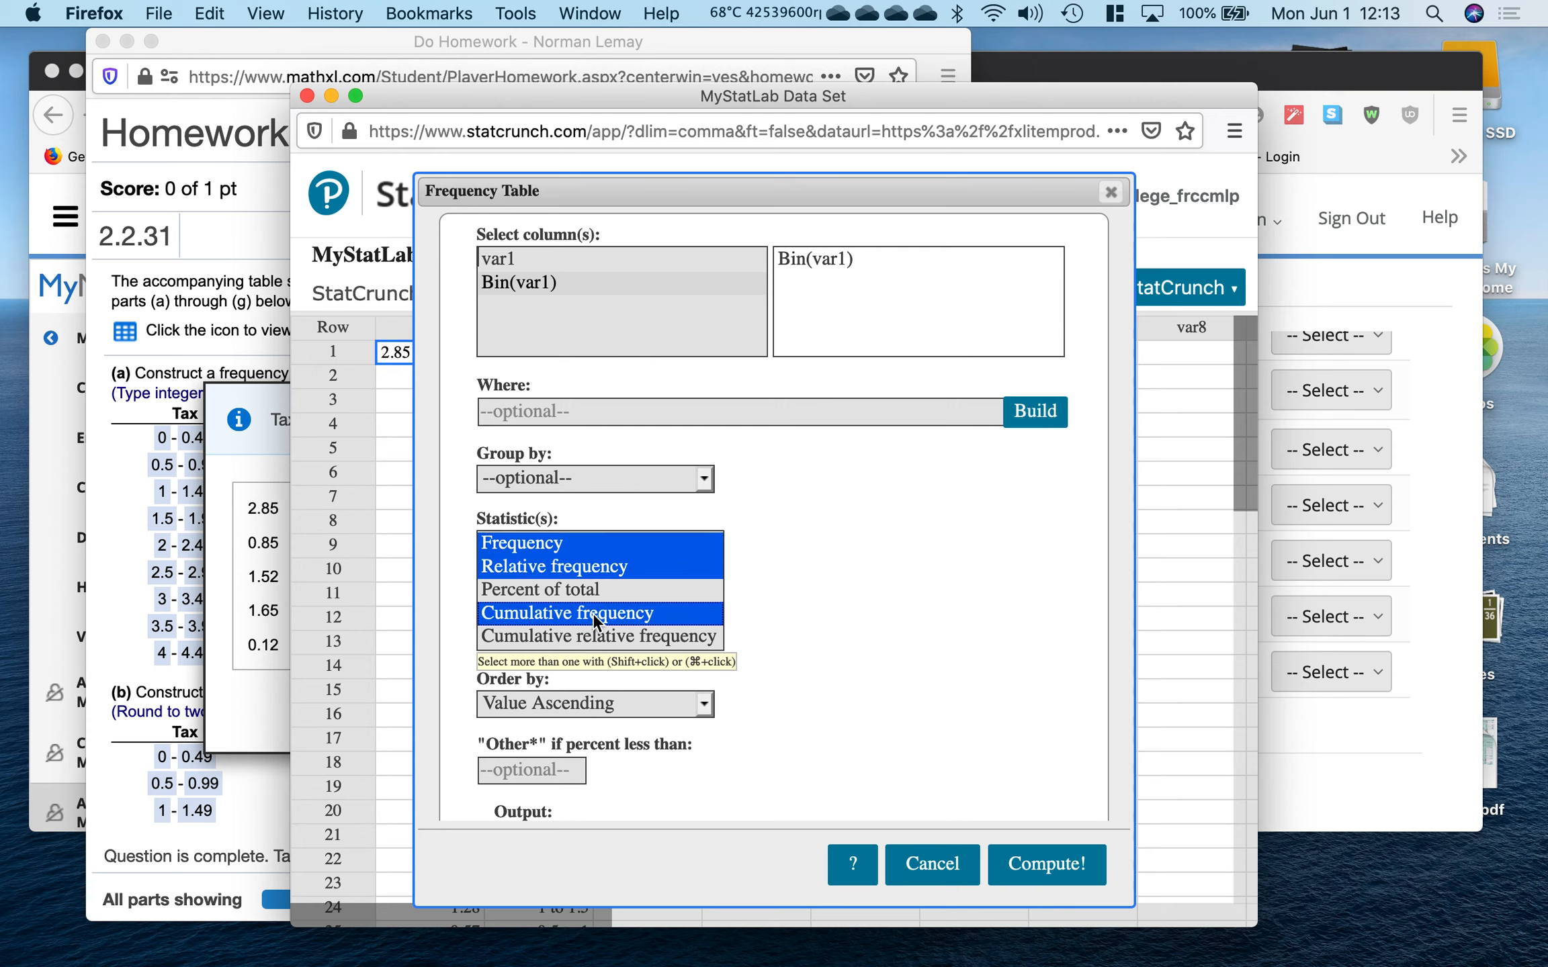
left_click(1082, 876)
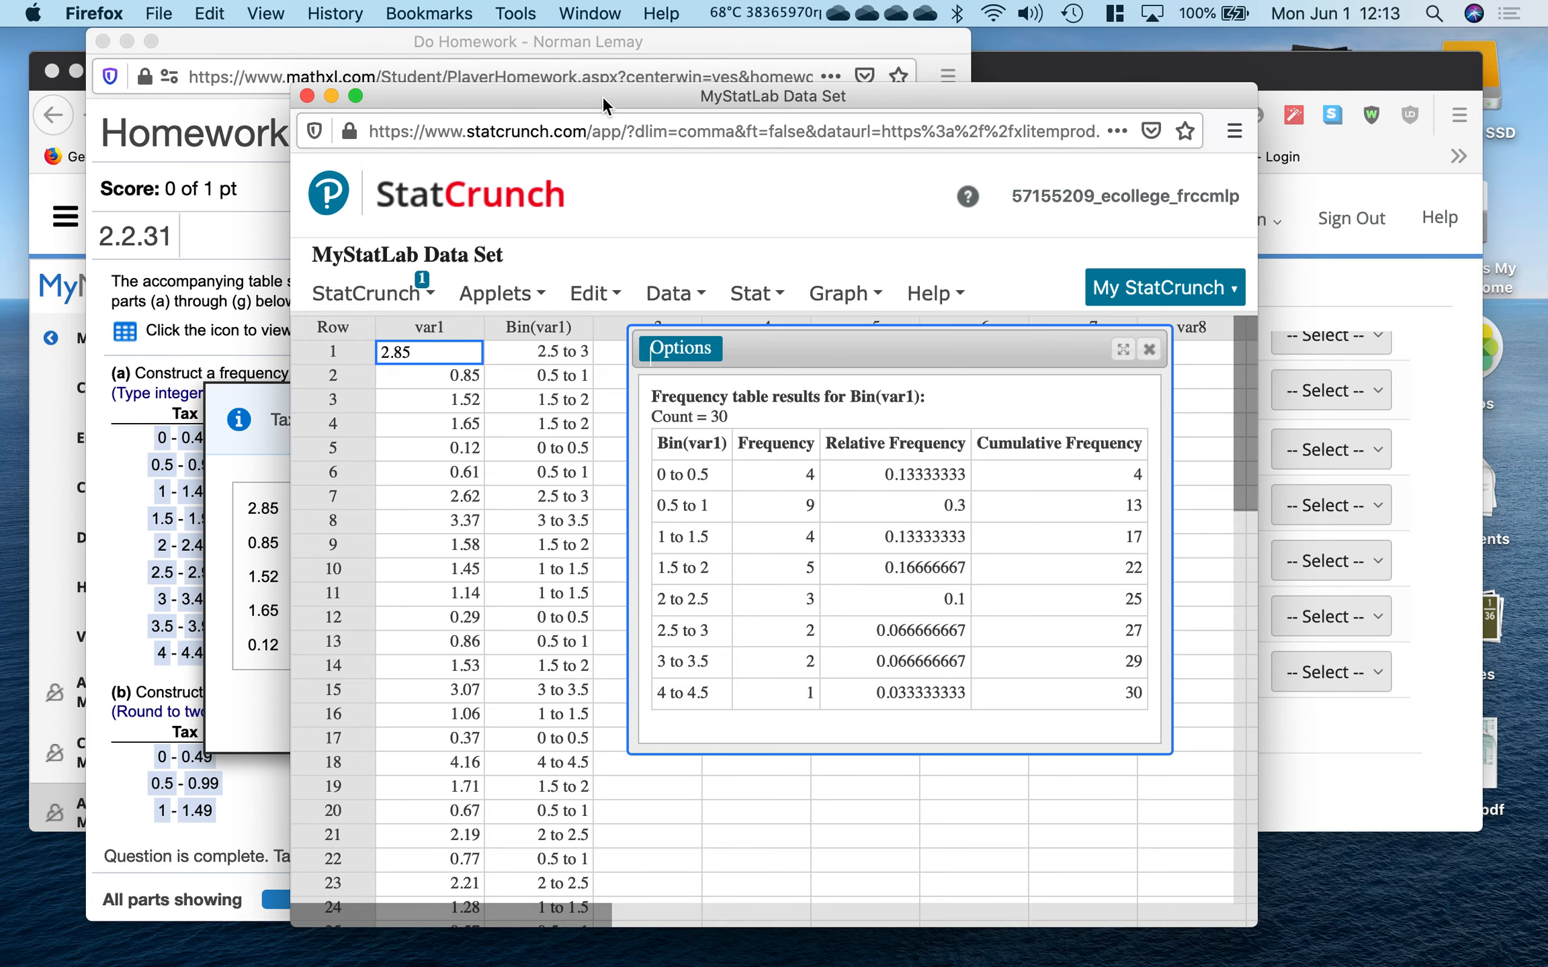
Close the cigarette tax data table in the homework and compare part (a)'s classes with the StatCrunch frequency table.
left_click_drag(602, 96, 767, 84)
left_click(346, 408)
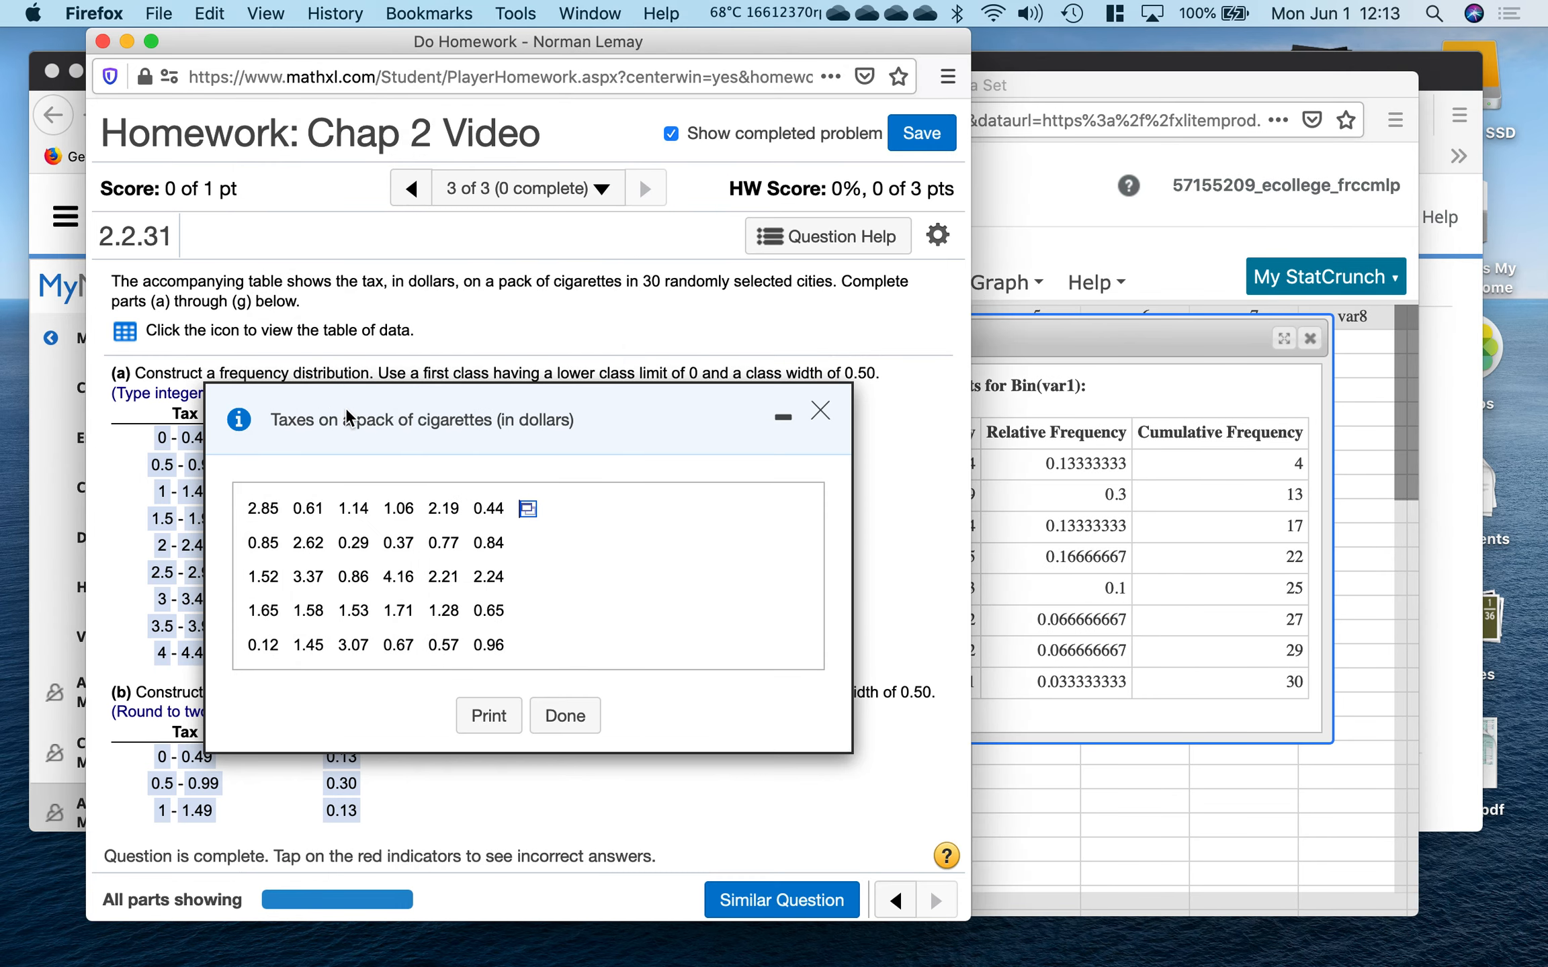
left_click(819, 409)
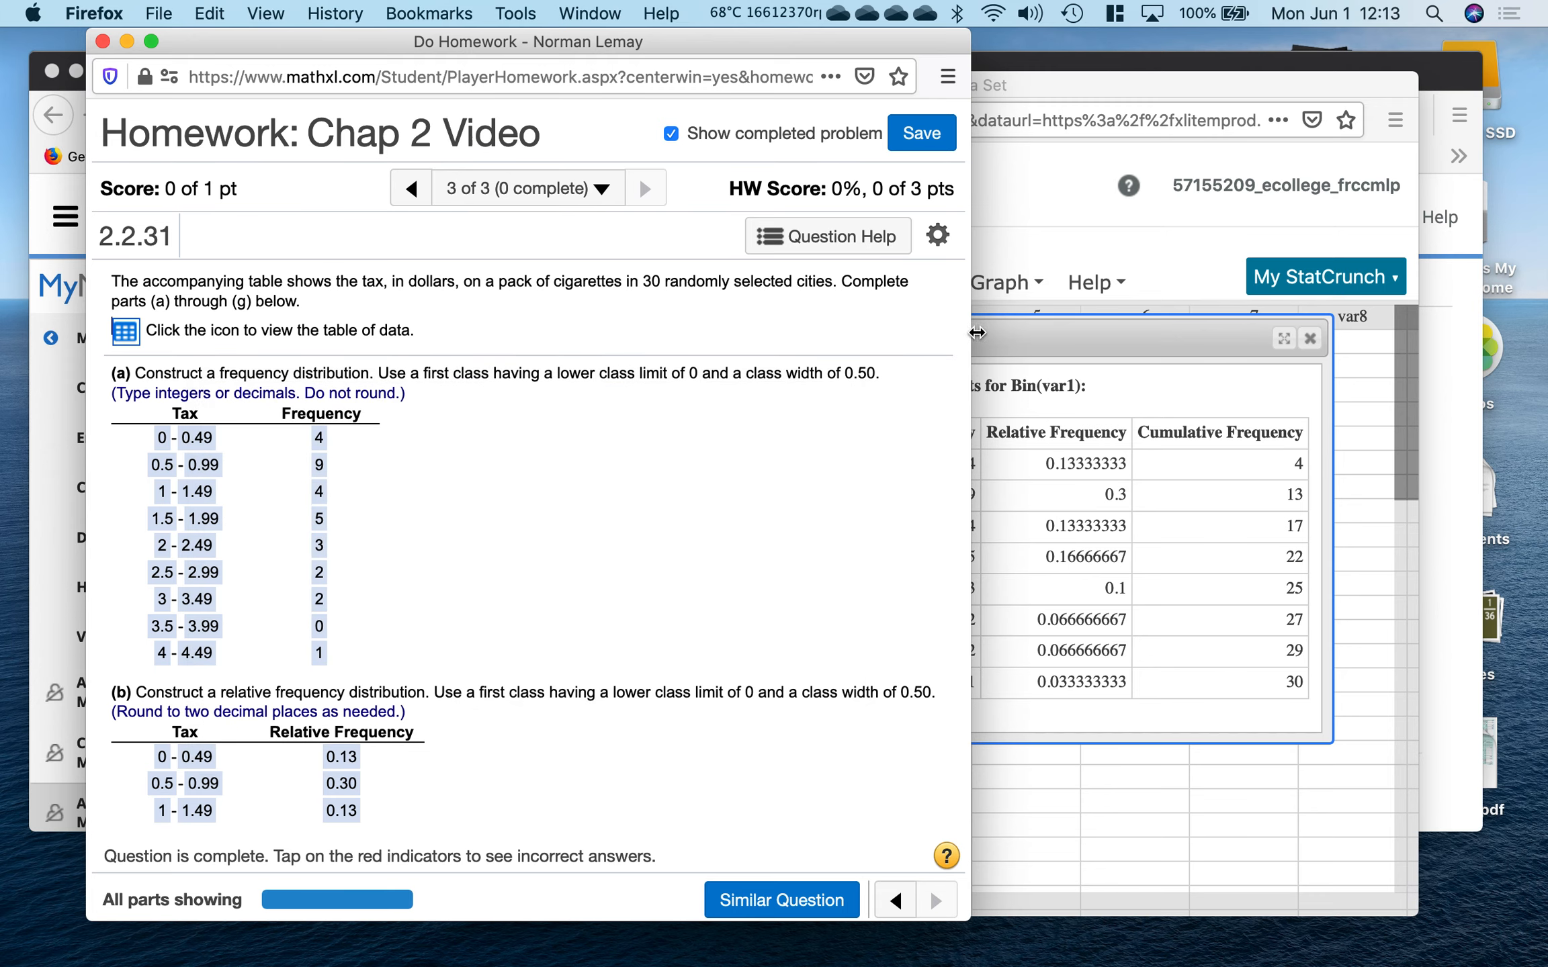
left_click(1029, 342)
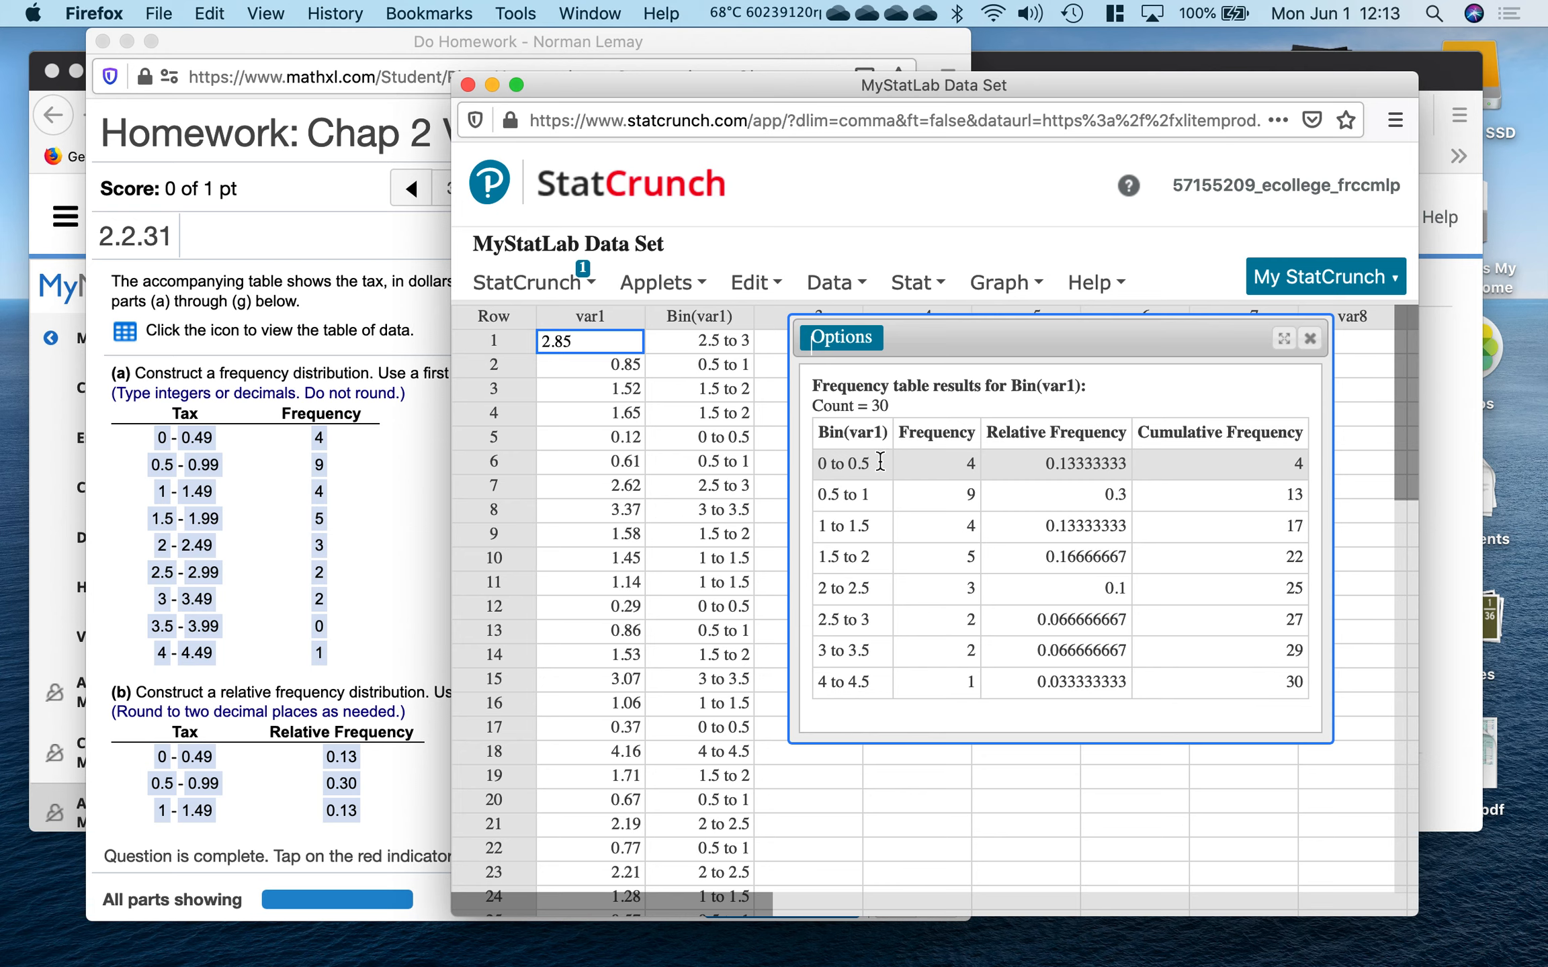
Copy the whole frequency table result and paste it below the histogram in the Word file Document4.
left_click(880, 497)
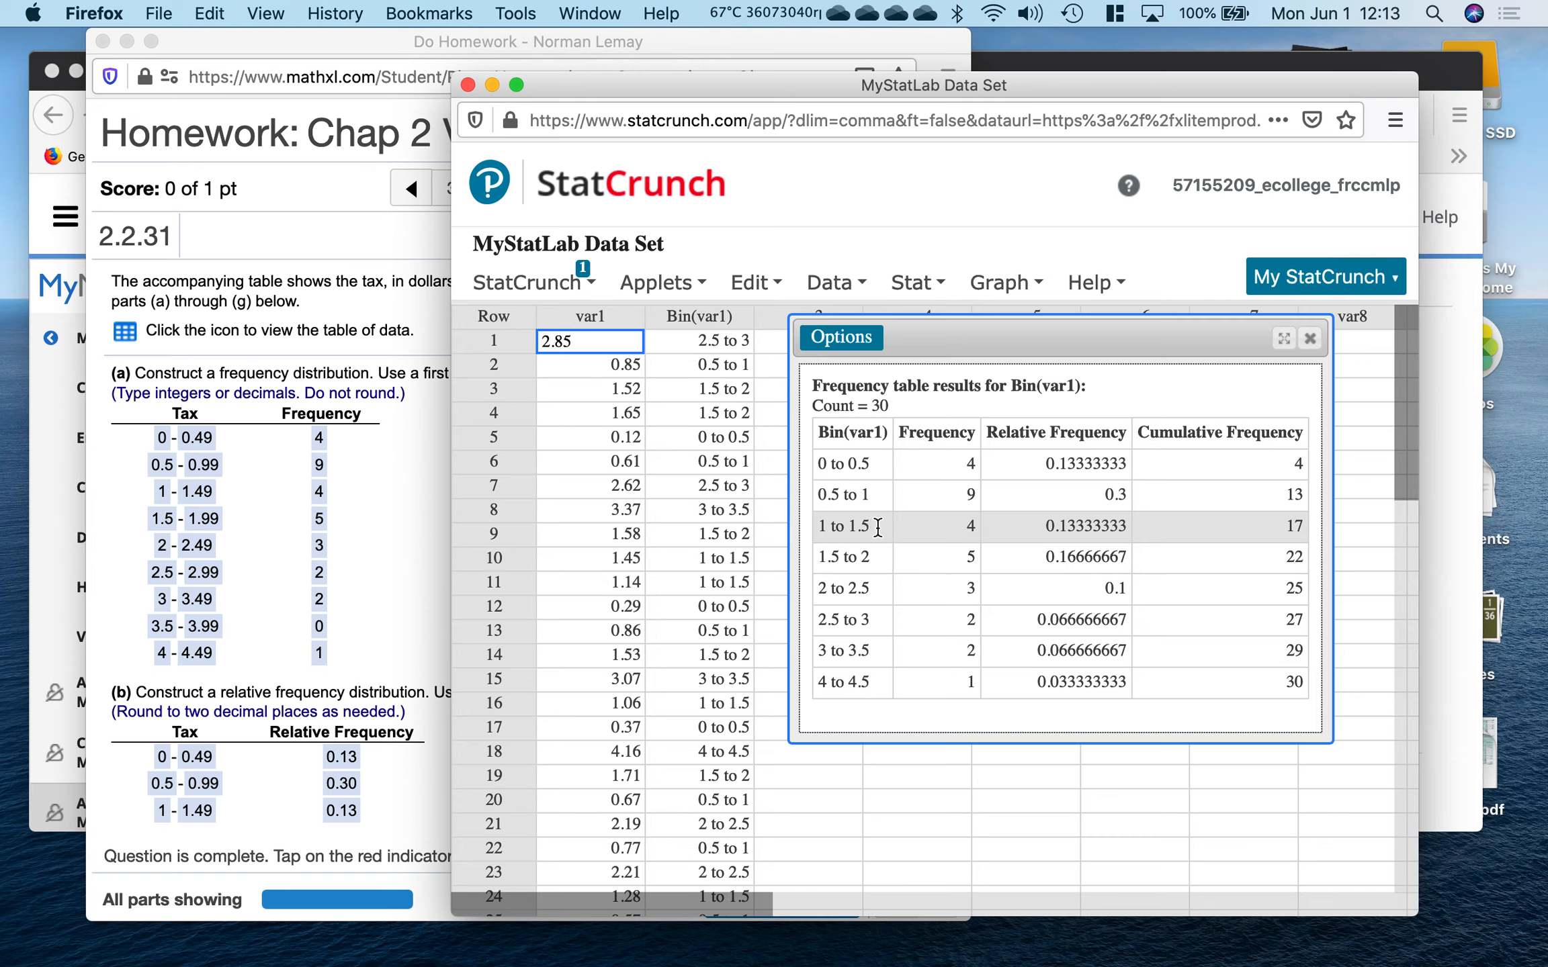
key("super+a")
key("super+c")
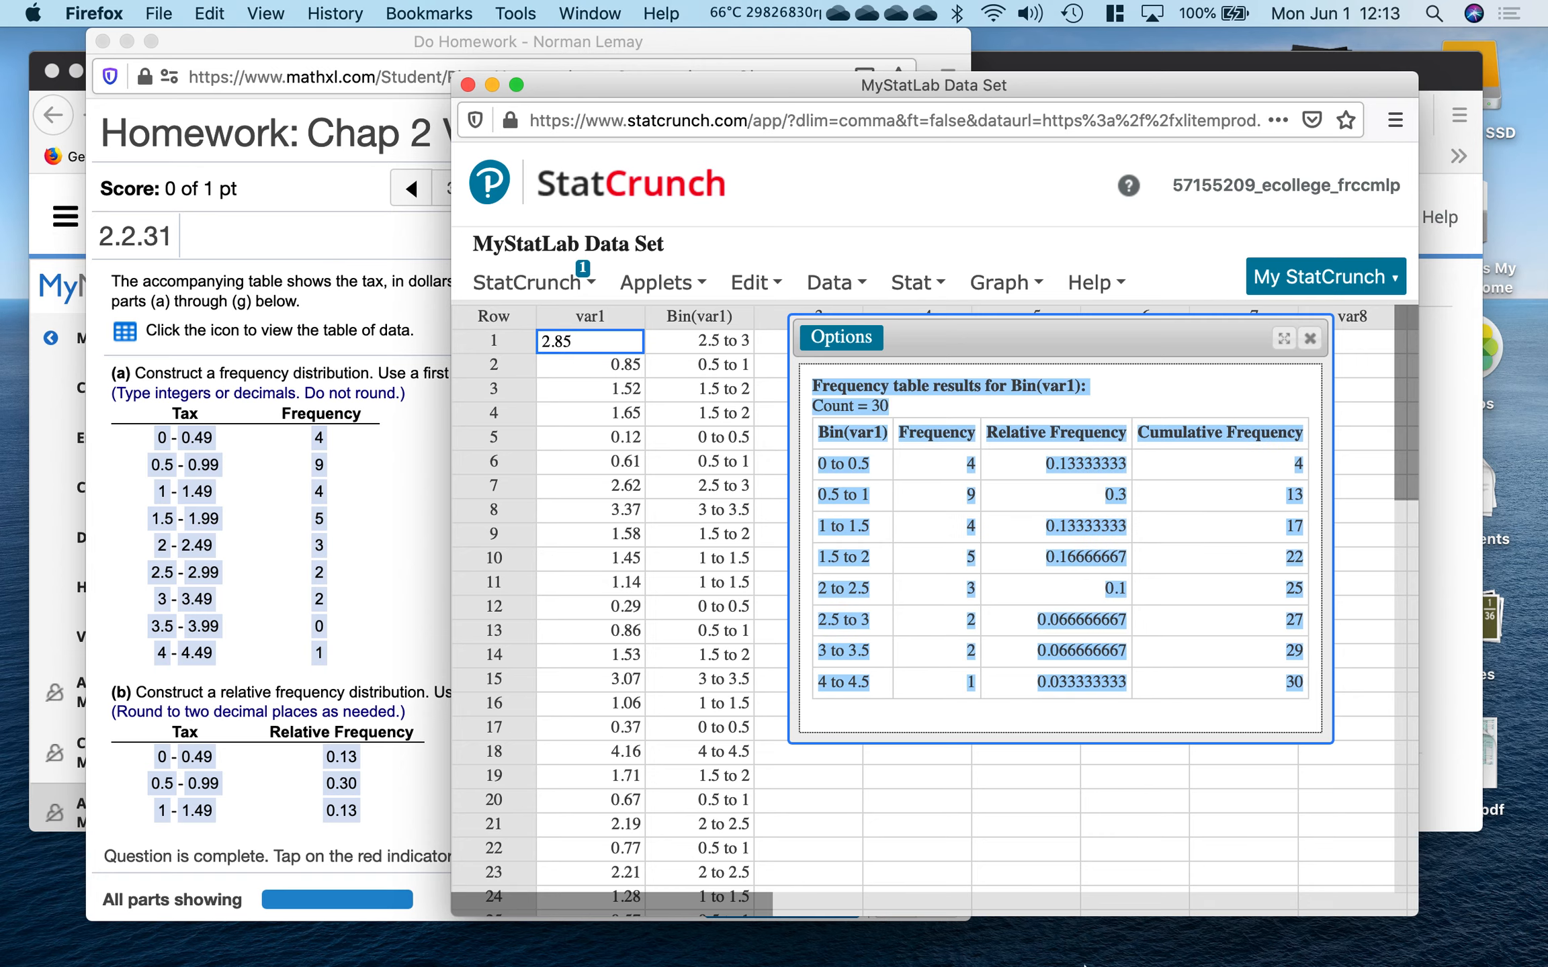
mouse_move(1108, 961)
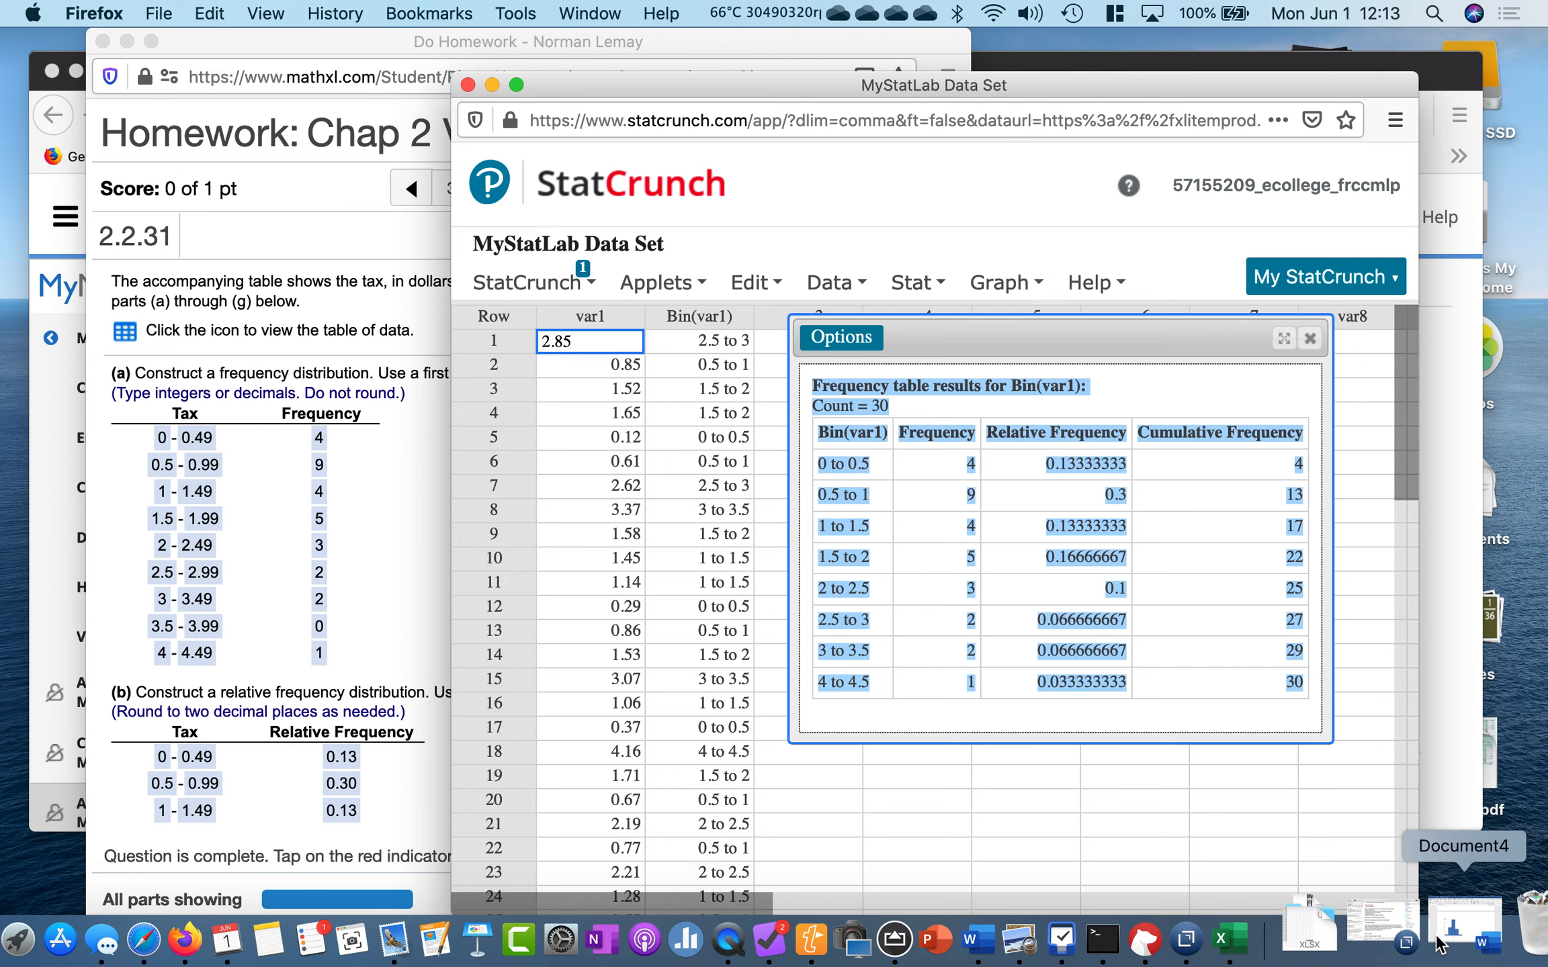
left_click(1481, 930)
scroll(941, 615, "down", 5)
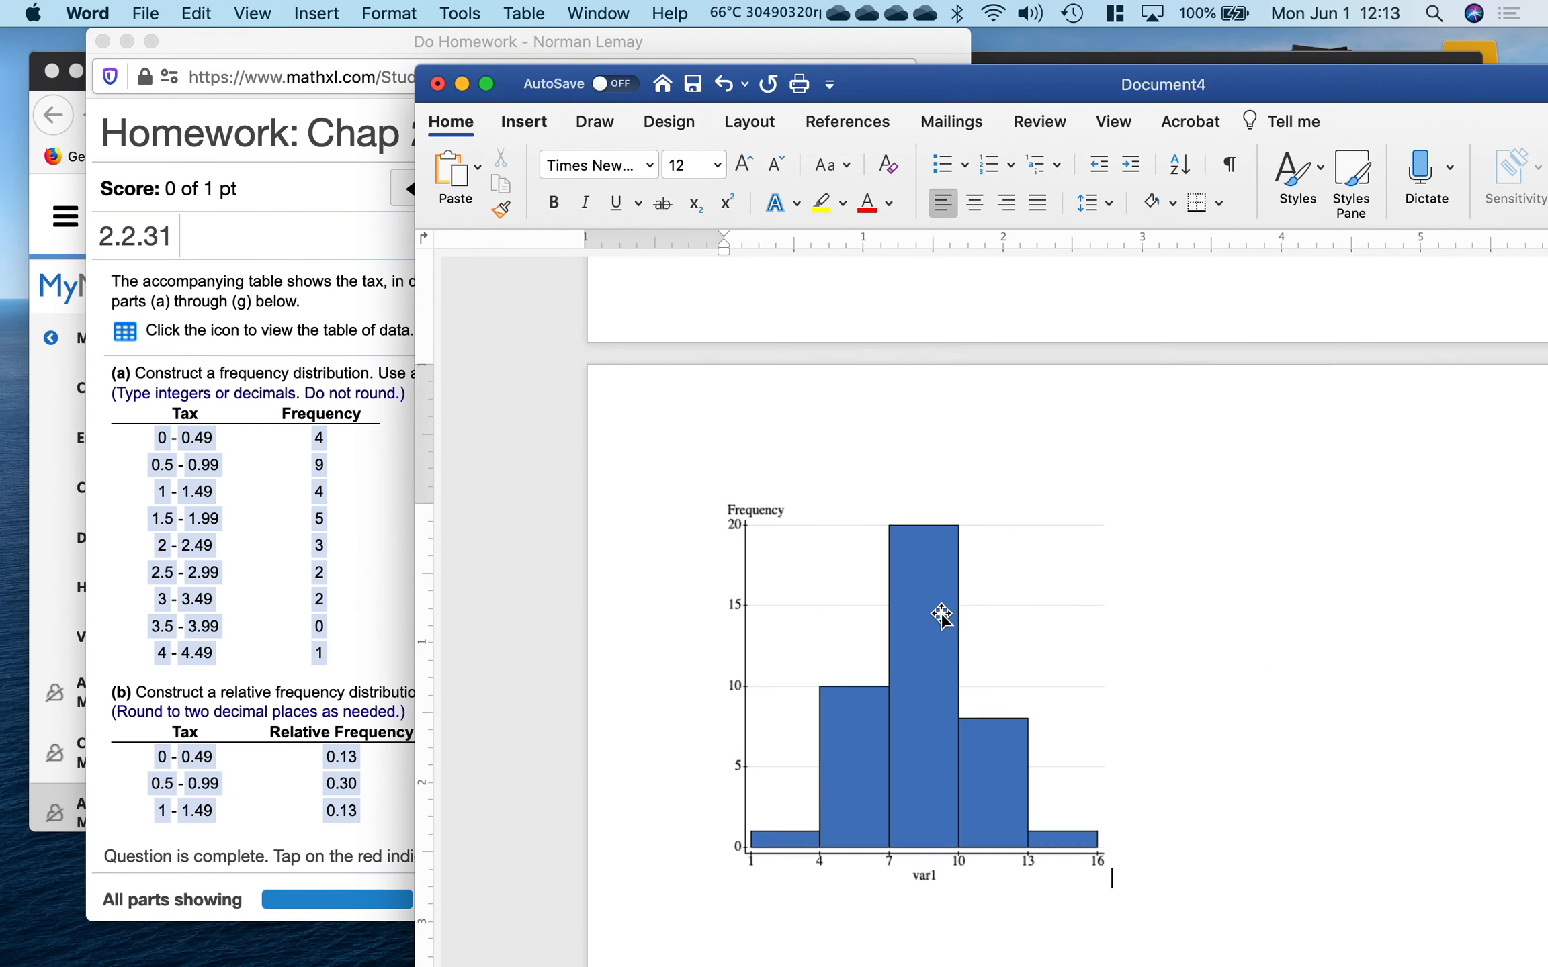
key("Return")
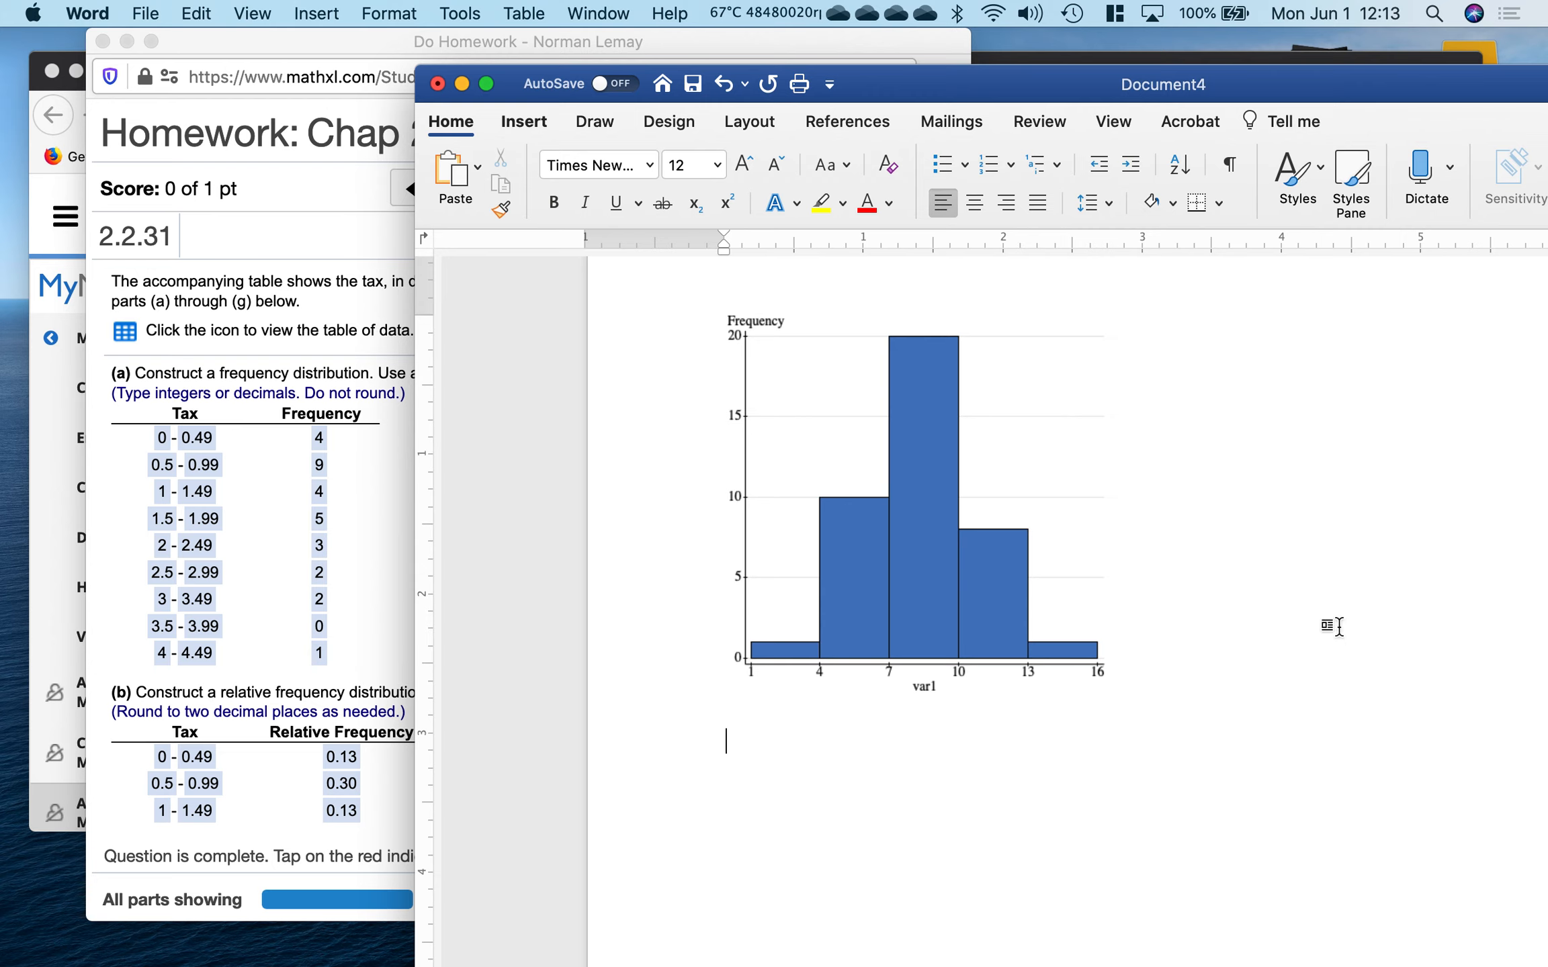
key("super+v")
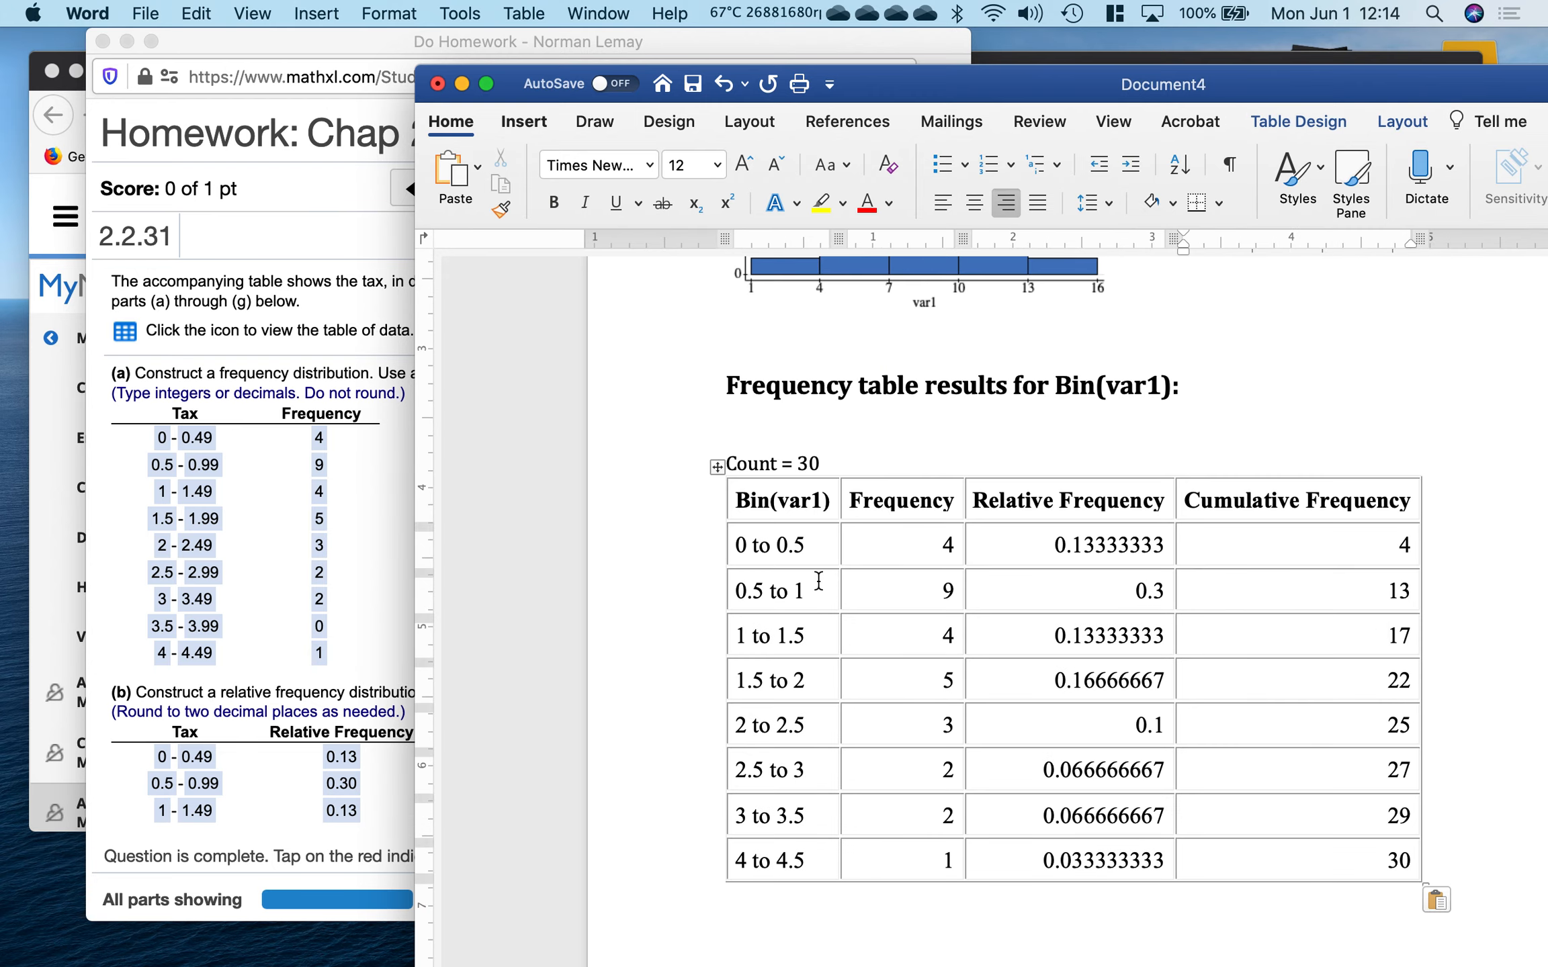
Change the upper limits of the pasted table's first three classes to 0.49, 1.99 and 1.49.
left_click(809, 548)
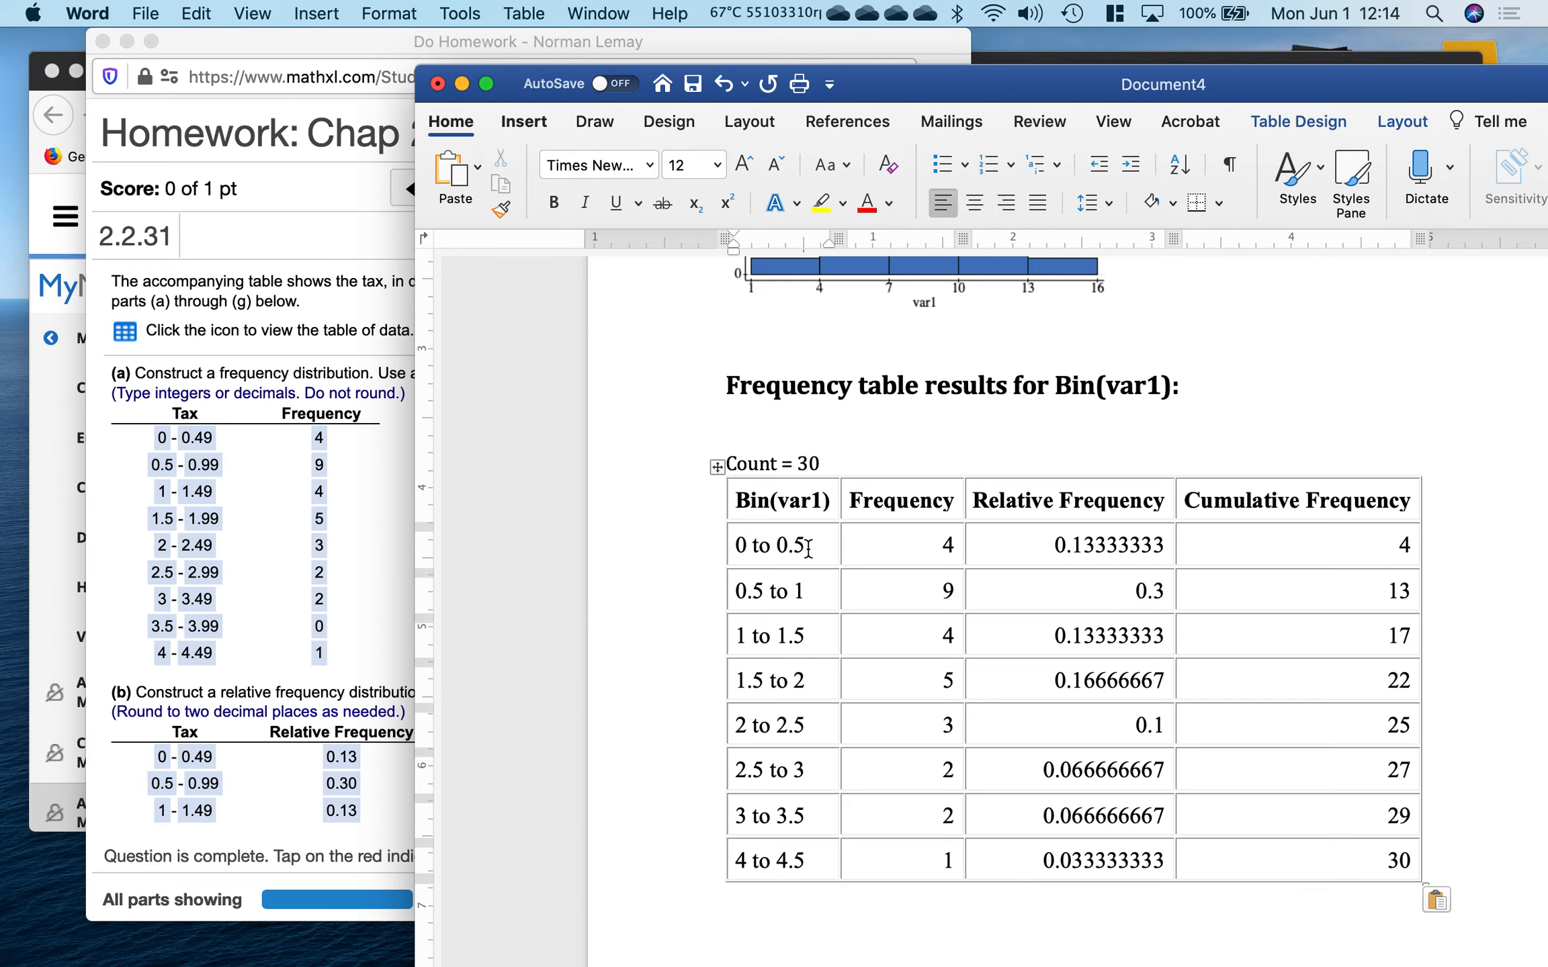
key("BackSpace")
type("49")
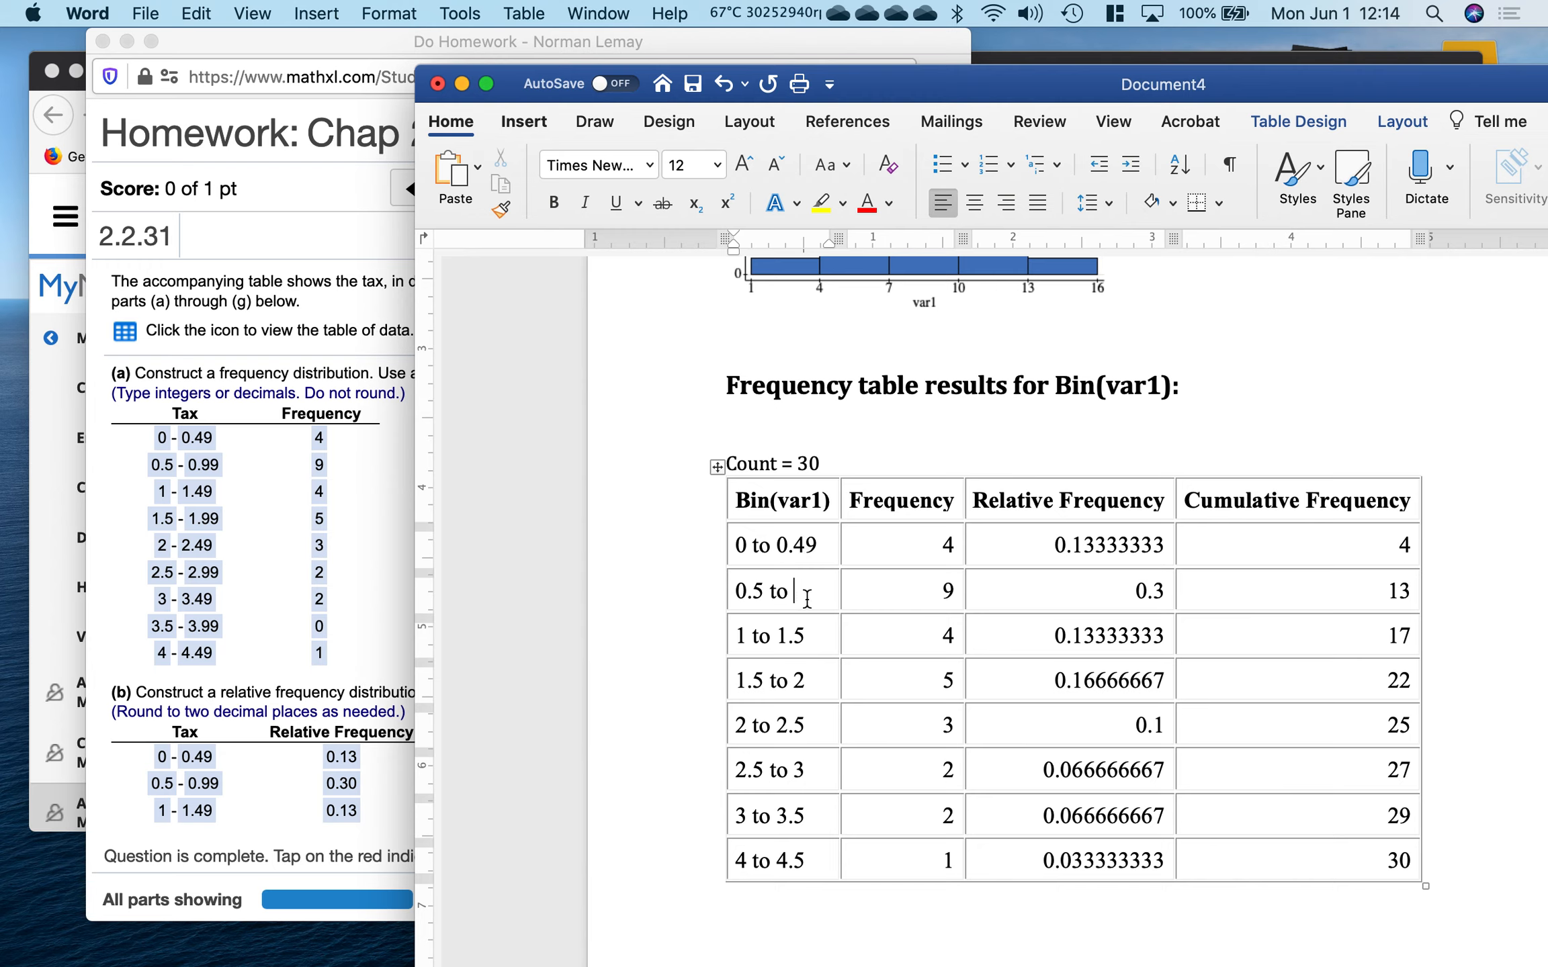
type(".99")
left_click(809, 638)
key("BackSpace")
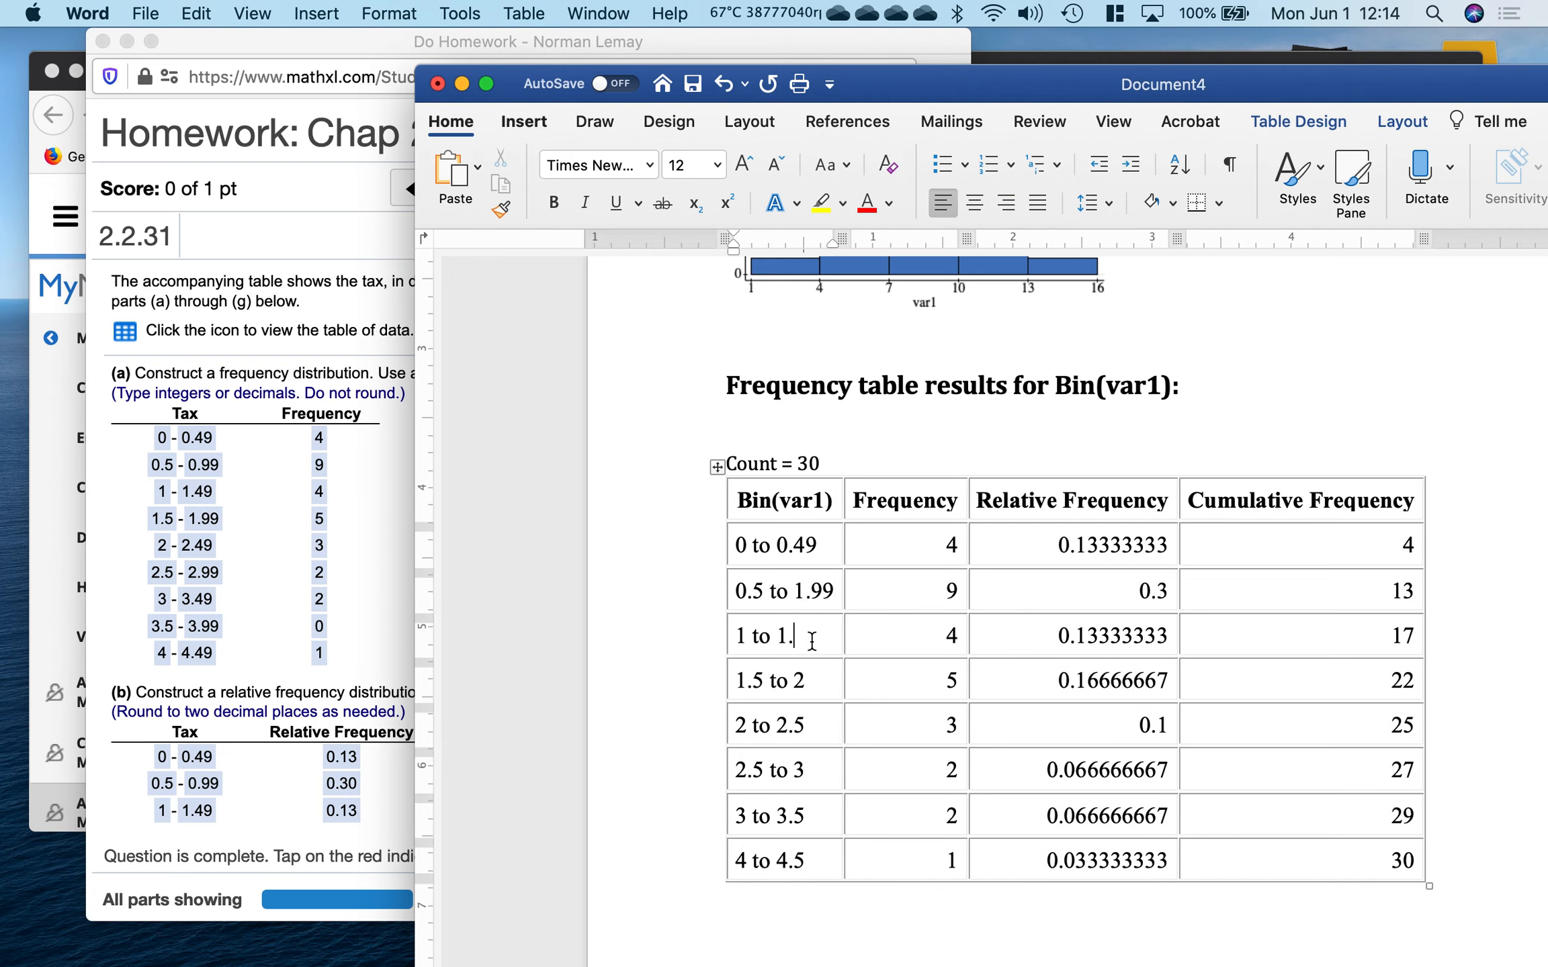
type("49")
Change the upper limits of the classes starting at 1.5, 2 and 2.5 to 1.99, 2.49 and 2.99.
left_click(810, 681)
key("BackSpace")
type("1.00")
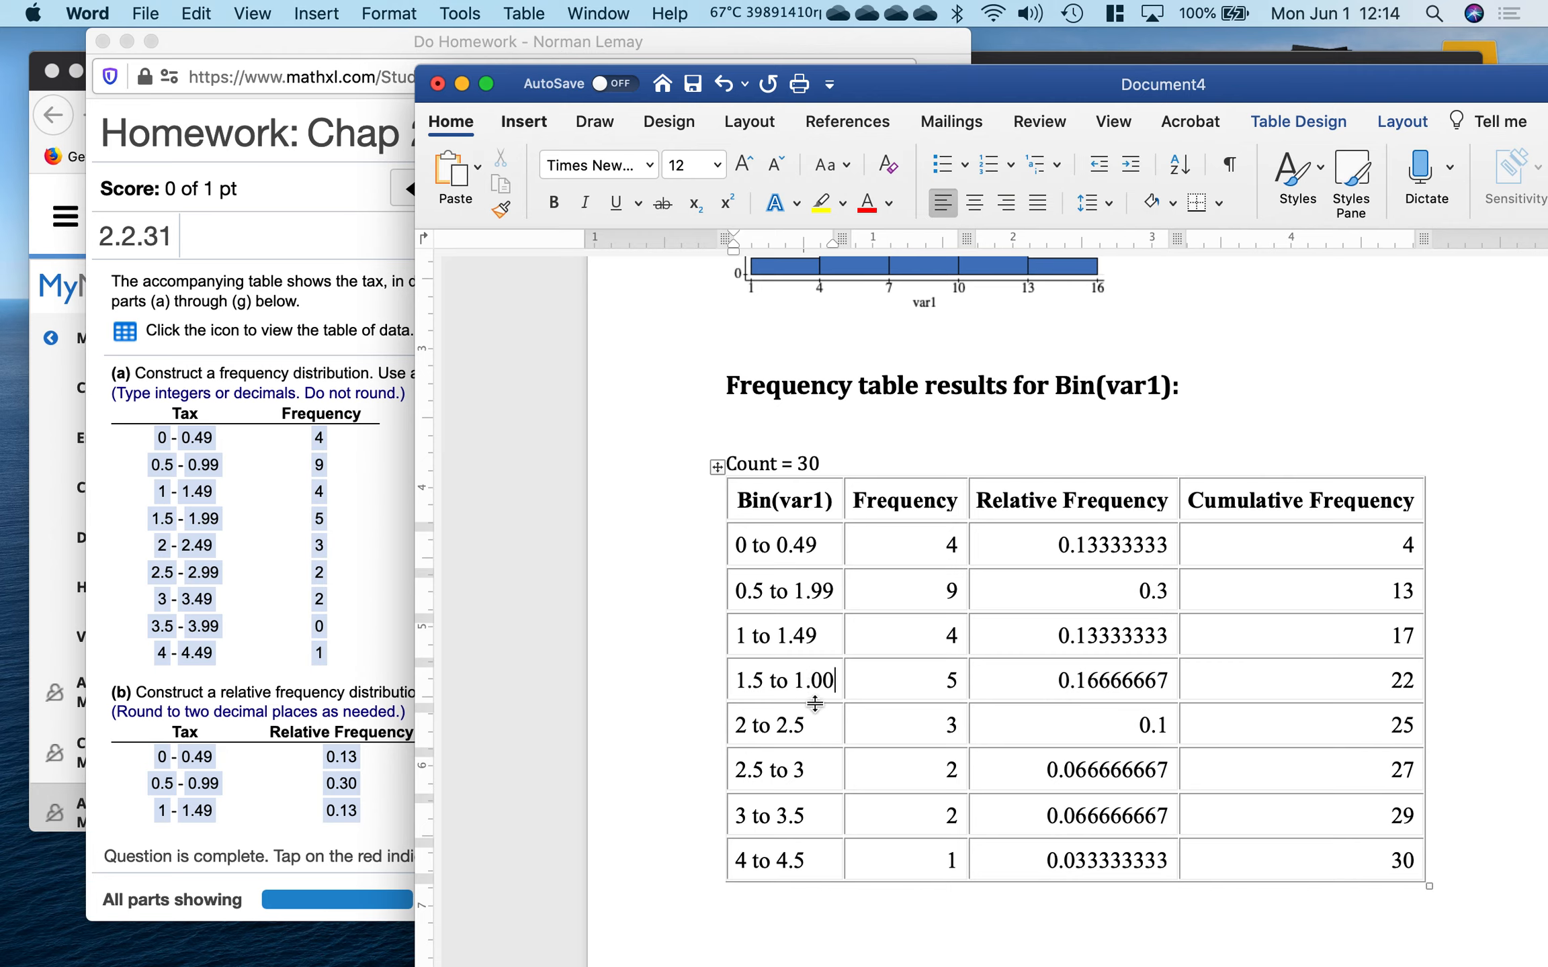
key("BackSpace")
key("BackSpace")
type("99")
left_click(814, 728)
key("BackSpace")
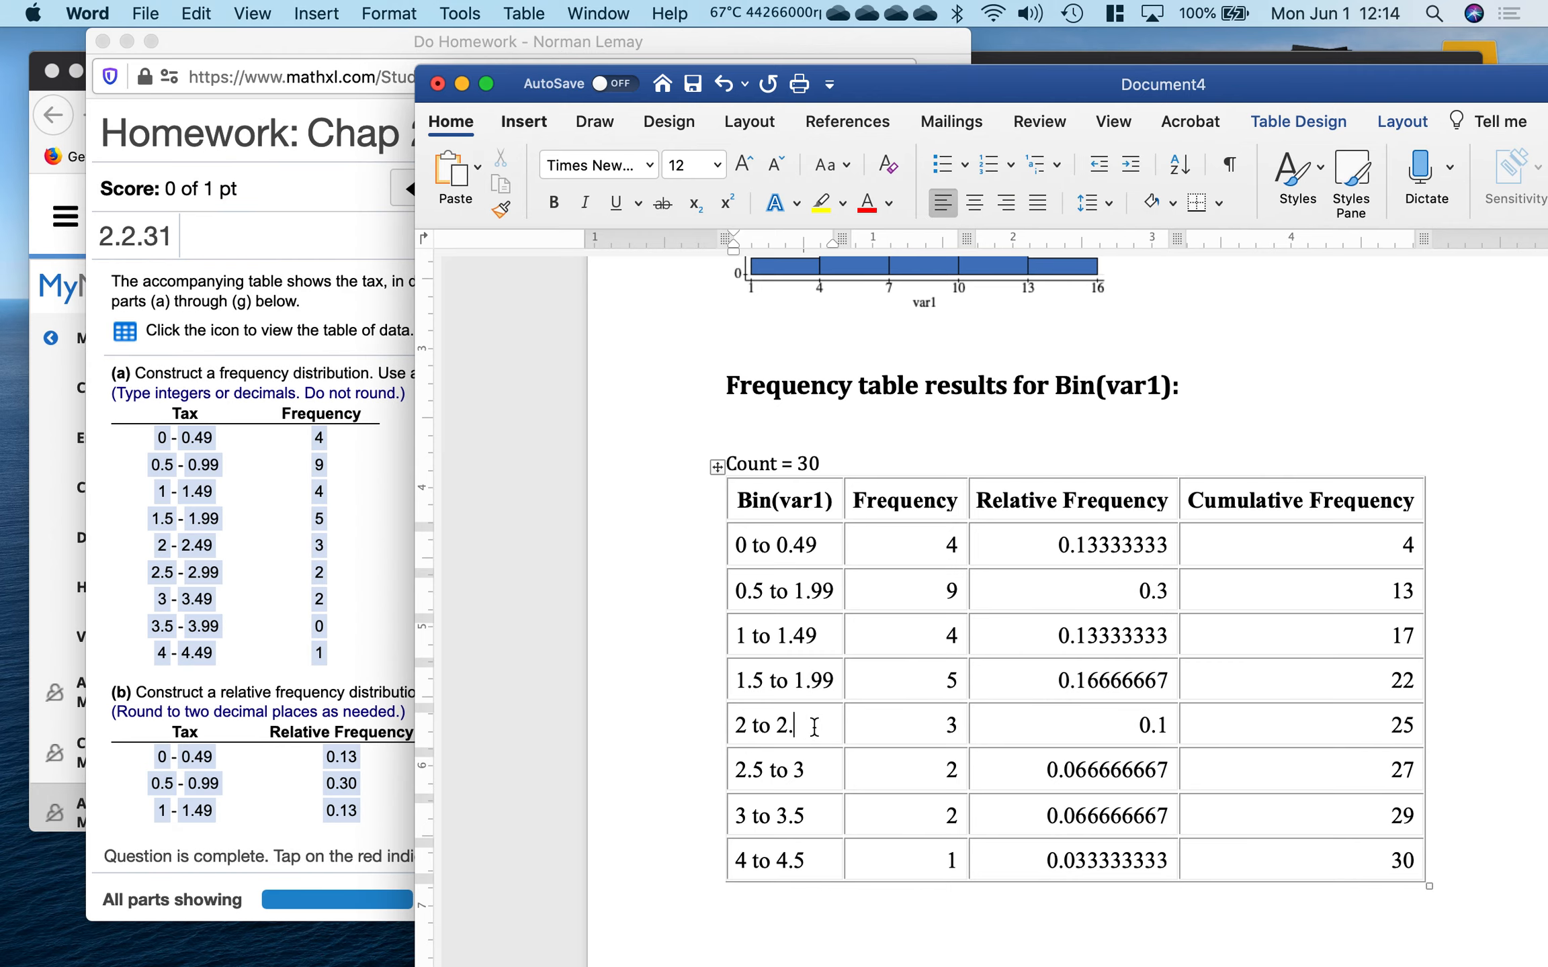
type("49")
left_click(815, 777)
key("BackSpace")
type("2.99")
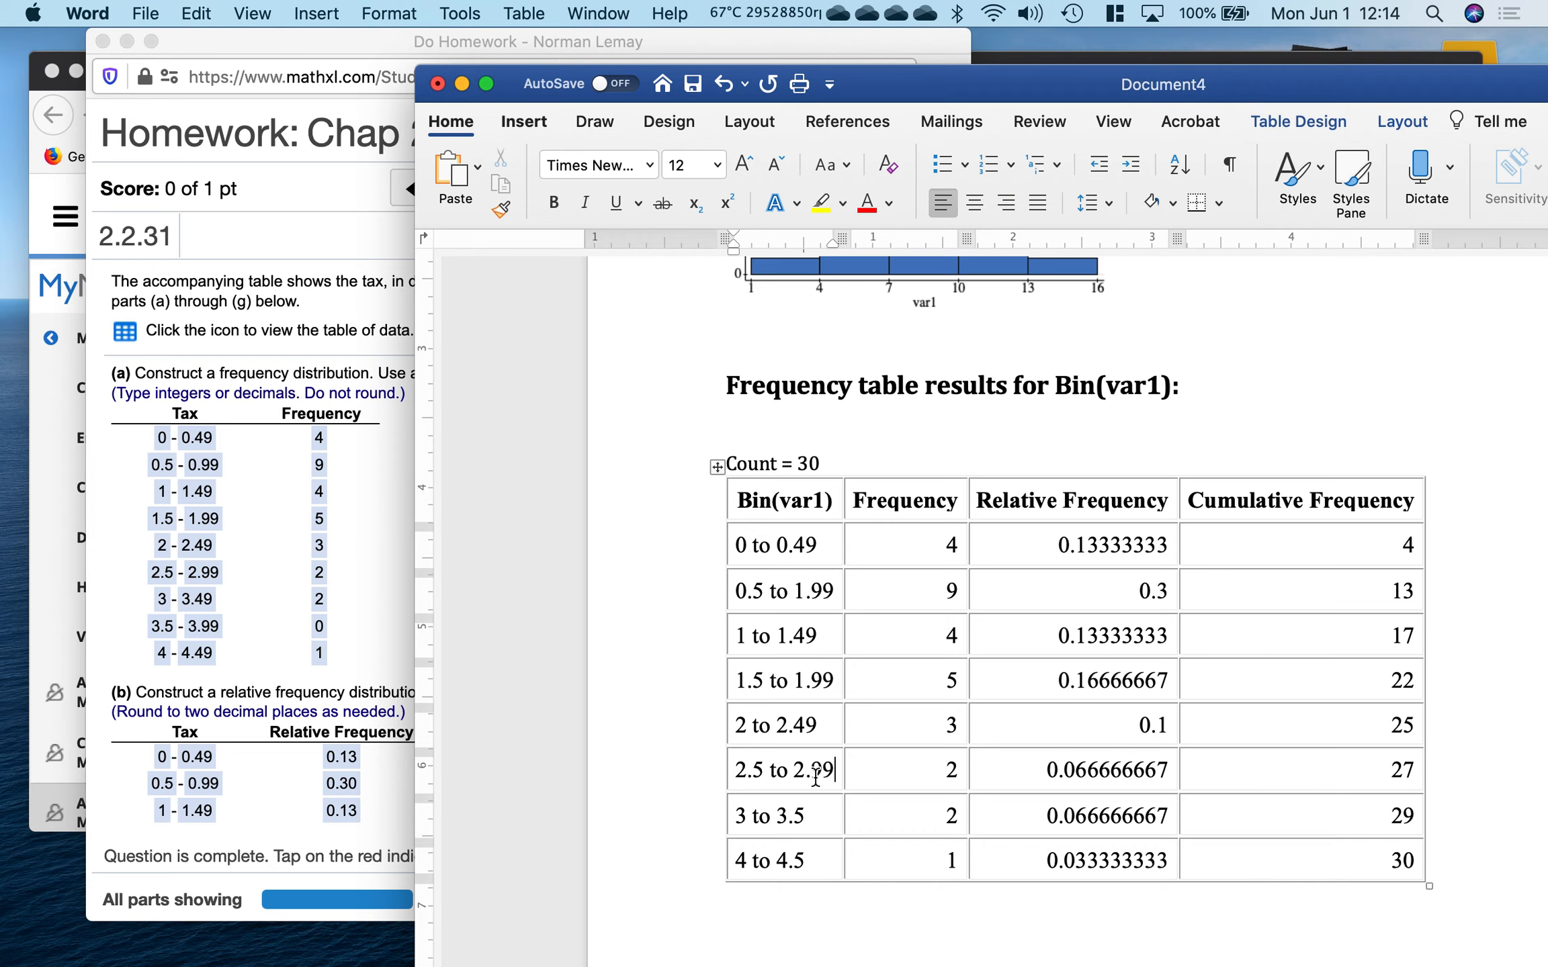
Change the upper limits of the last two classes, starting at 3 and 4, to 3.49 and 4.49.
key("BackSpace")
type("4")
type("9")
key("BackSpace")
type("49")
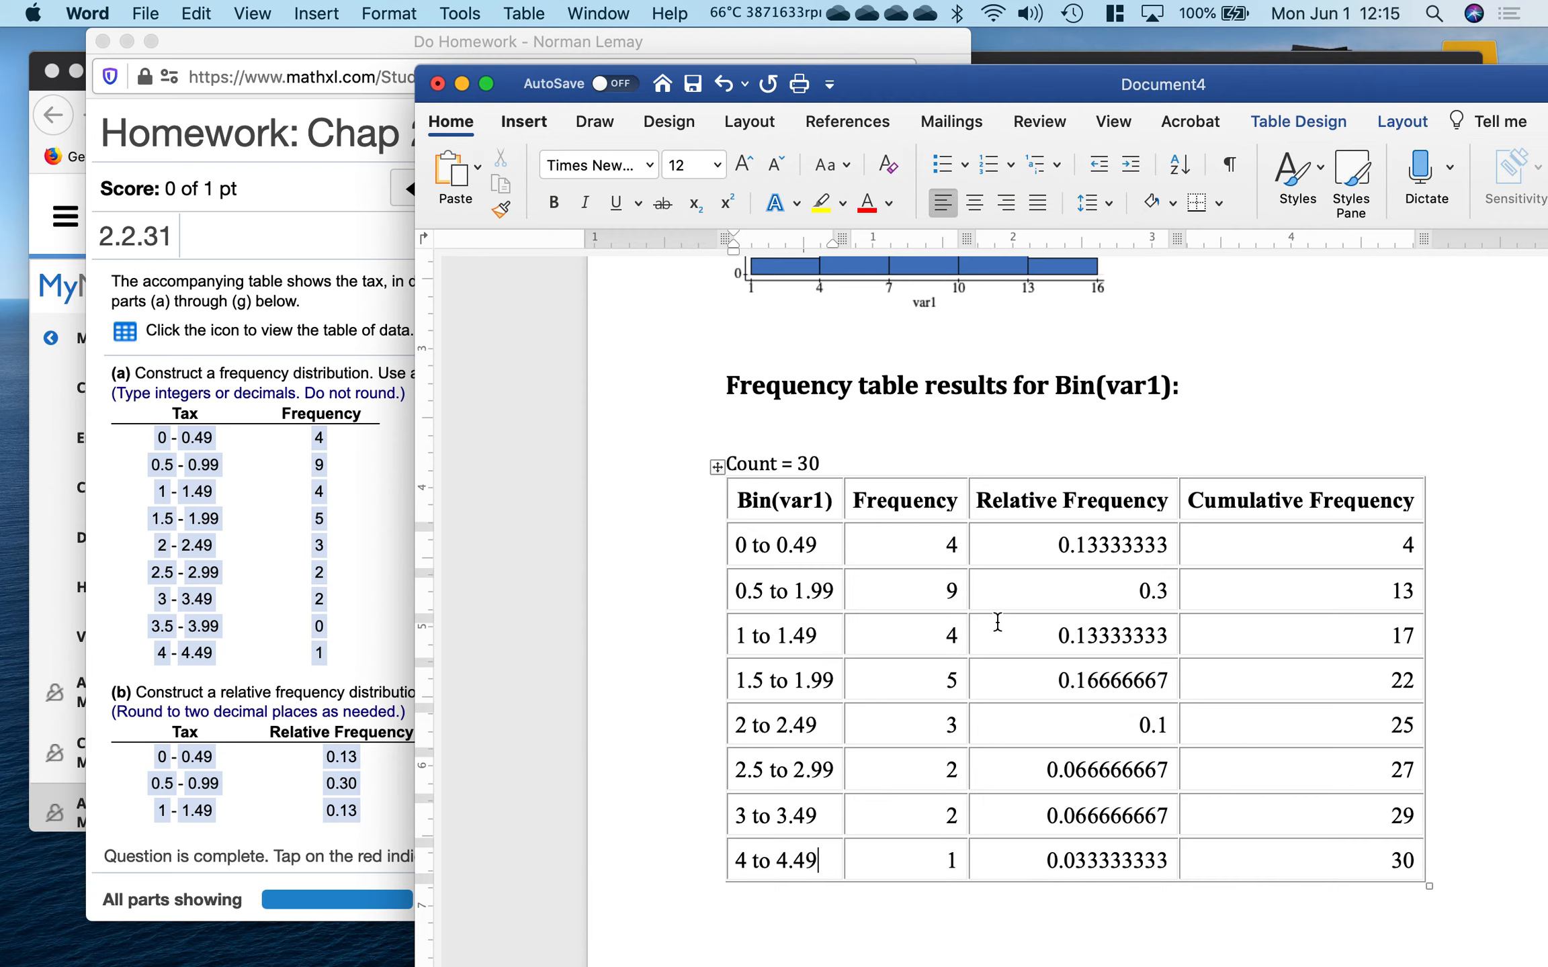
Switch back to homework question 2.2.31 and review the relative frequencies in part (b) and the histogram choices in parts (c) and (d).
left_click(380, 576)
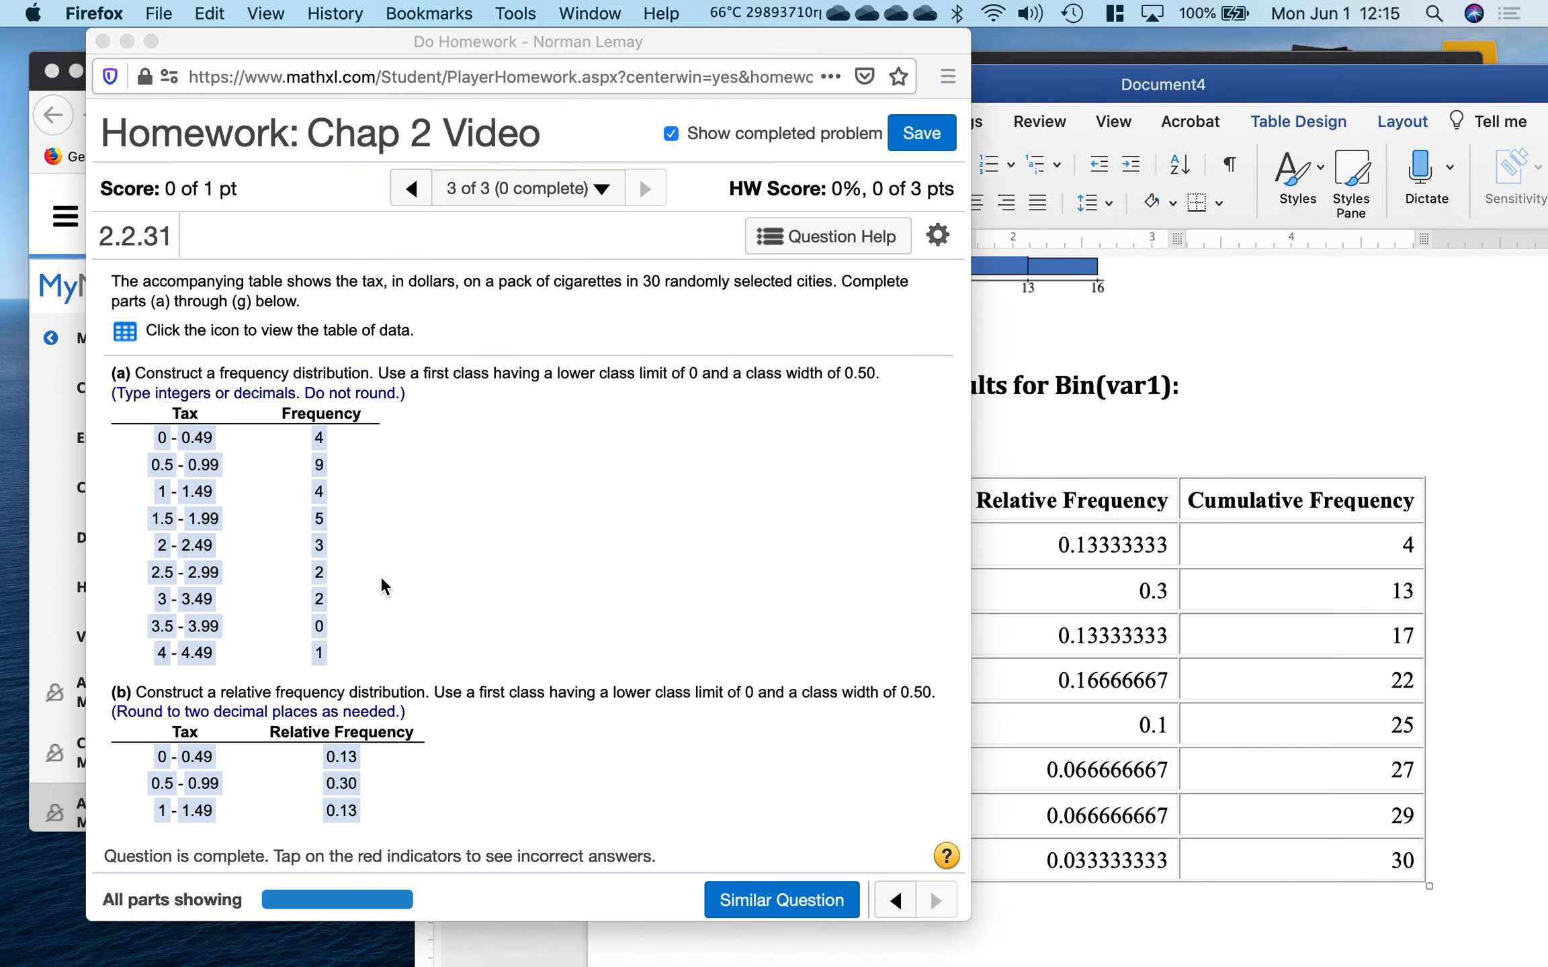
scroll(380, 575, "down", 5)
scroll(521, 594, "down", 9)
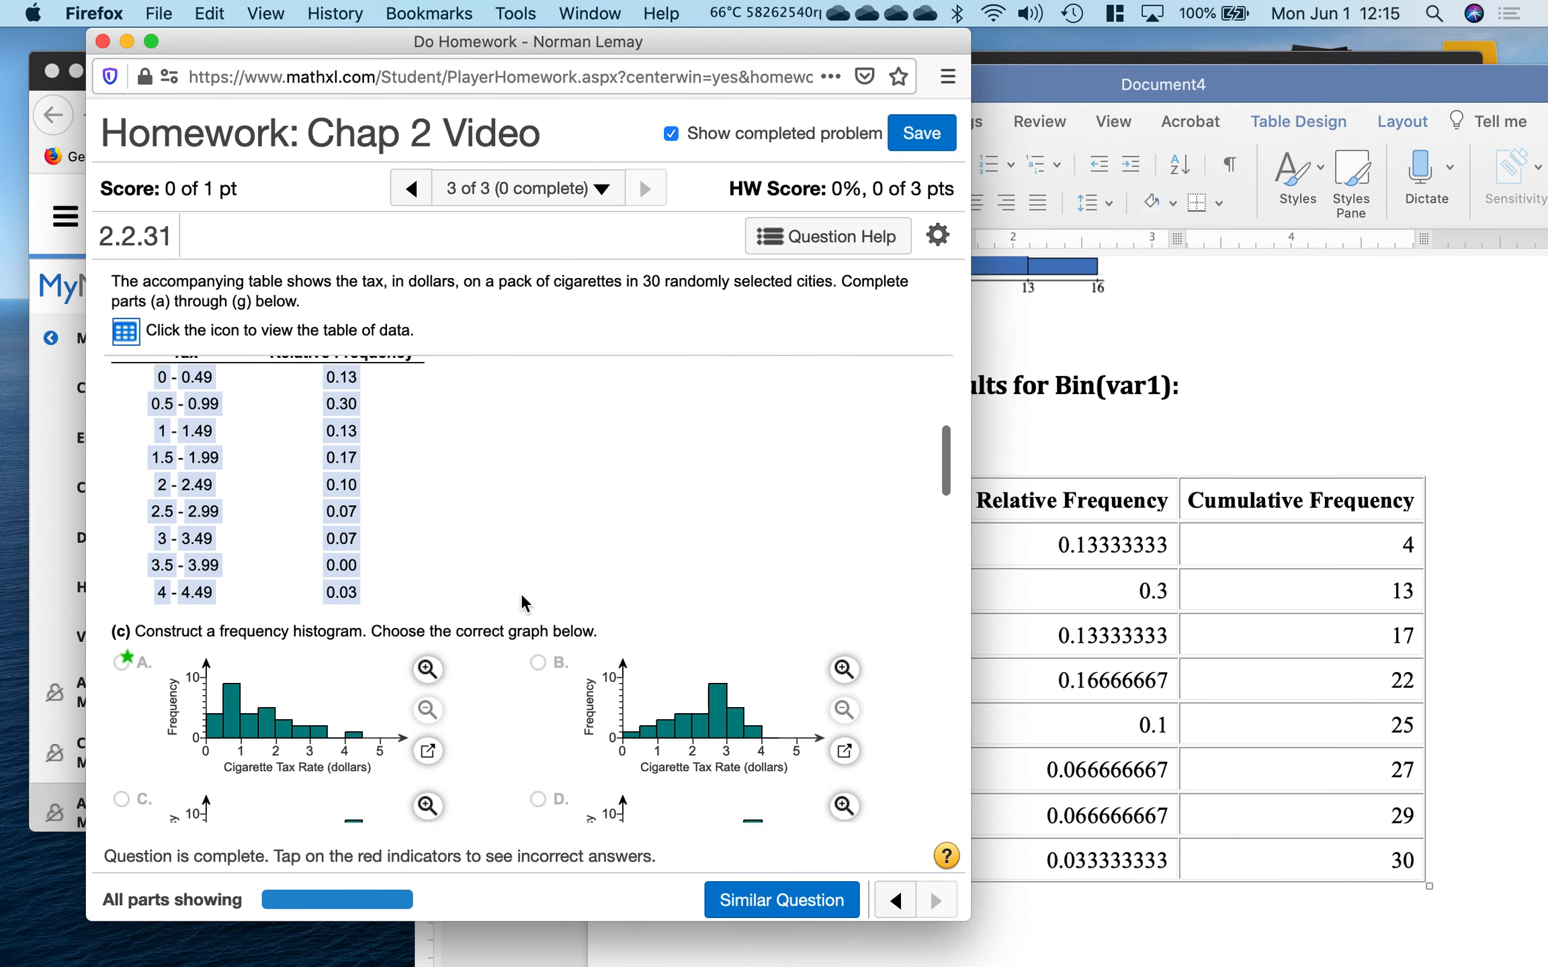
scroll(522, 593, "down", 5)
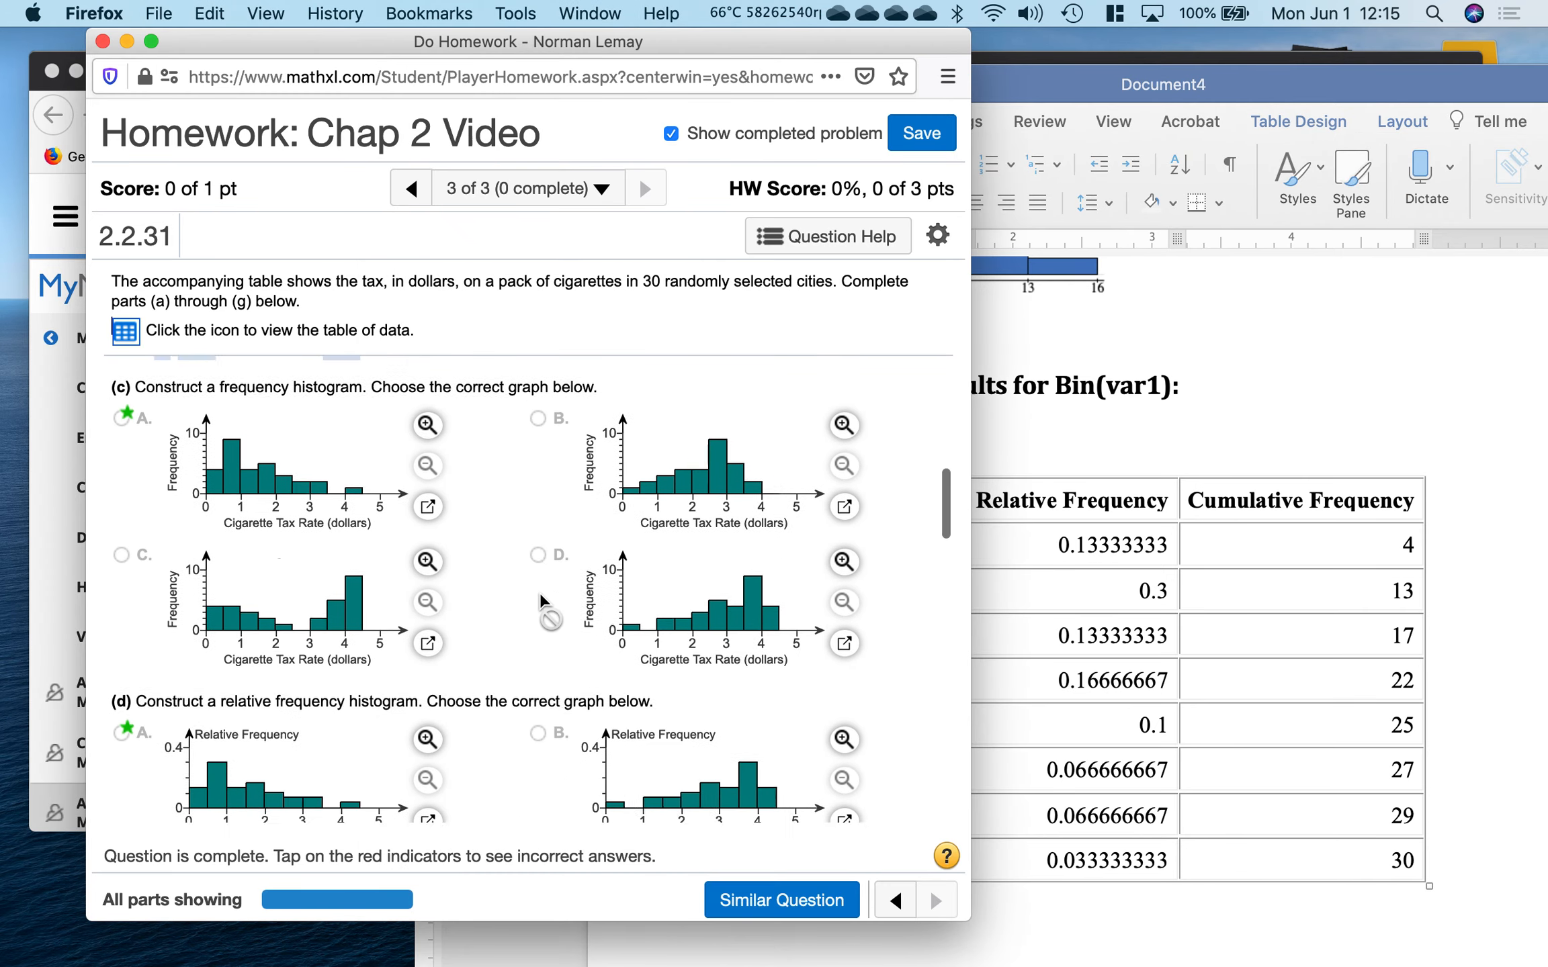
Minimize the Word document and close the frequency table results in StatCrunch.
left_click(1398, 331)
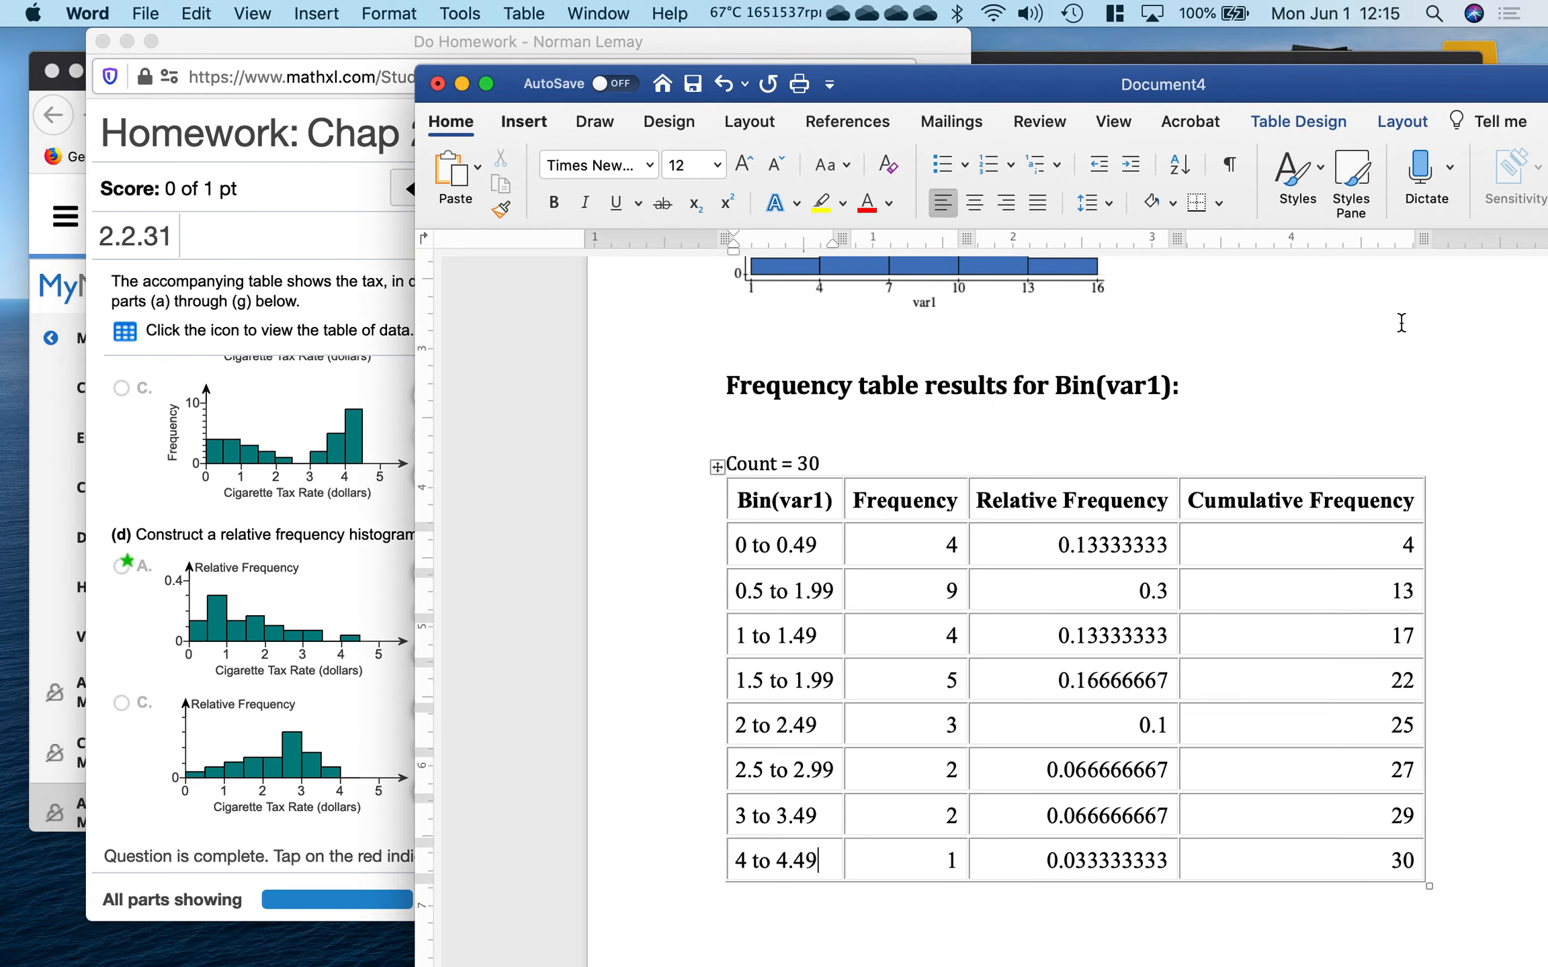
left_click(461, 86)
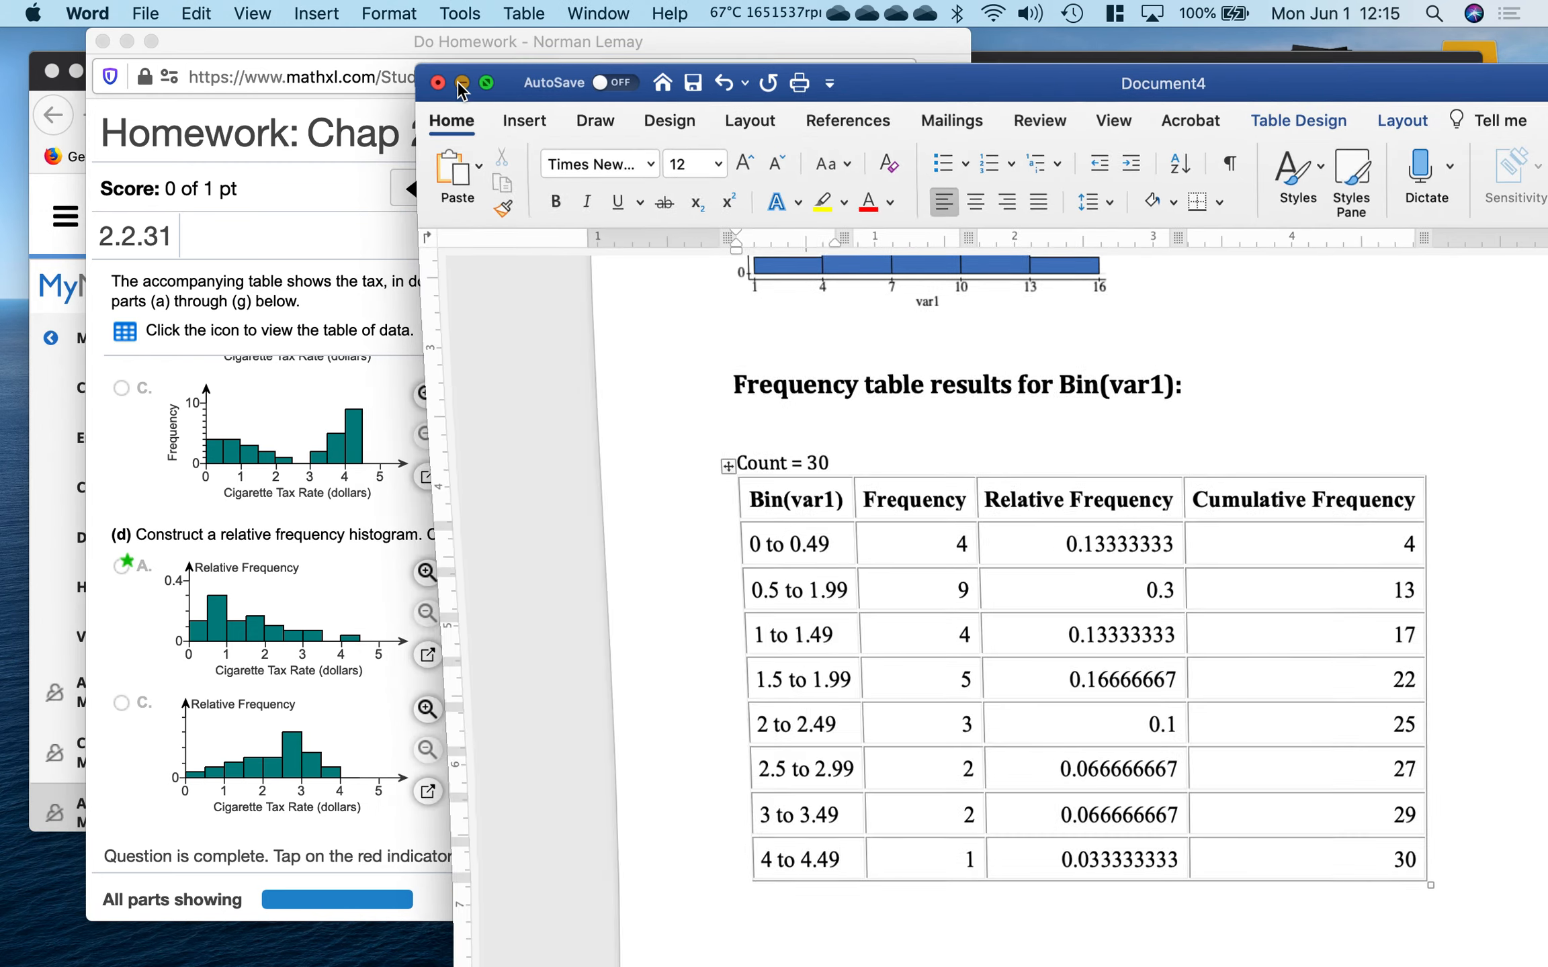
left_click(1151, 289)
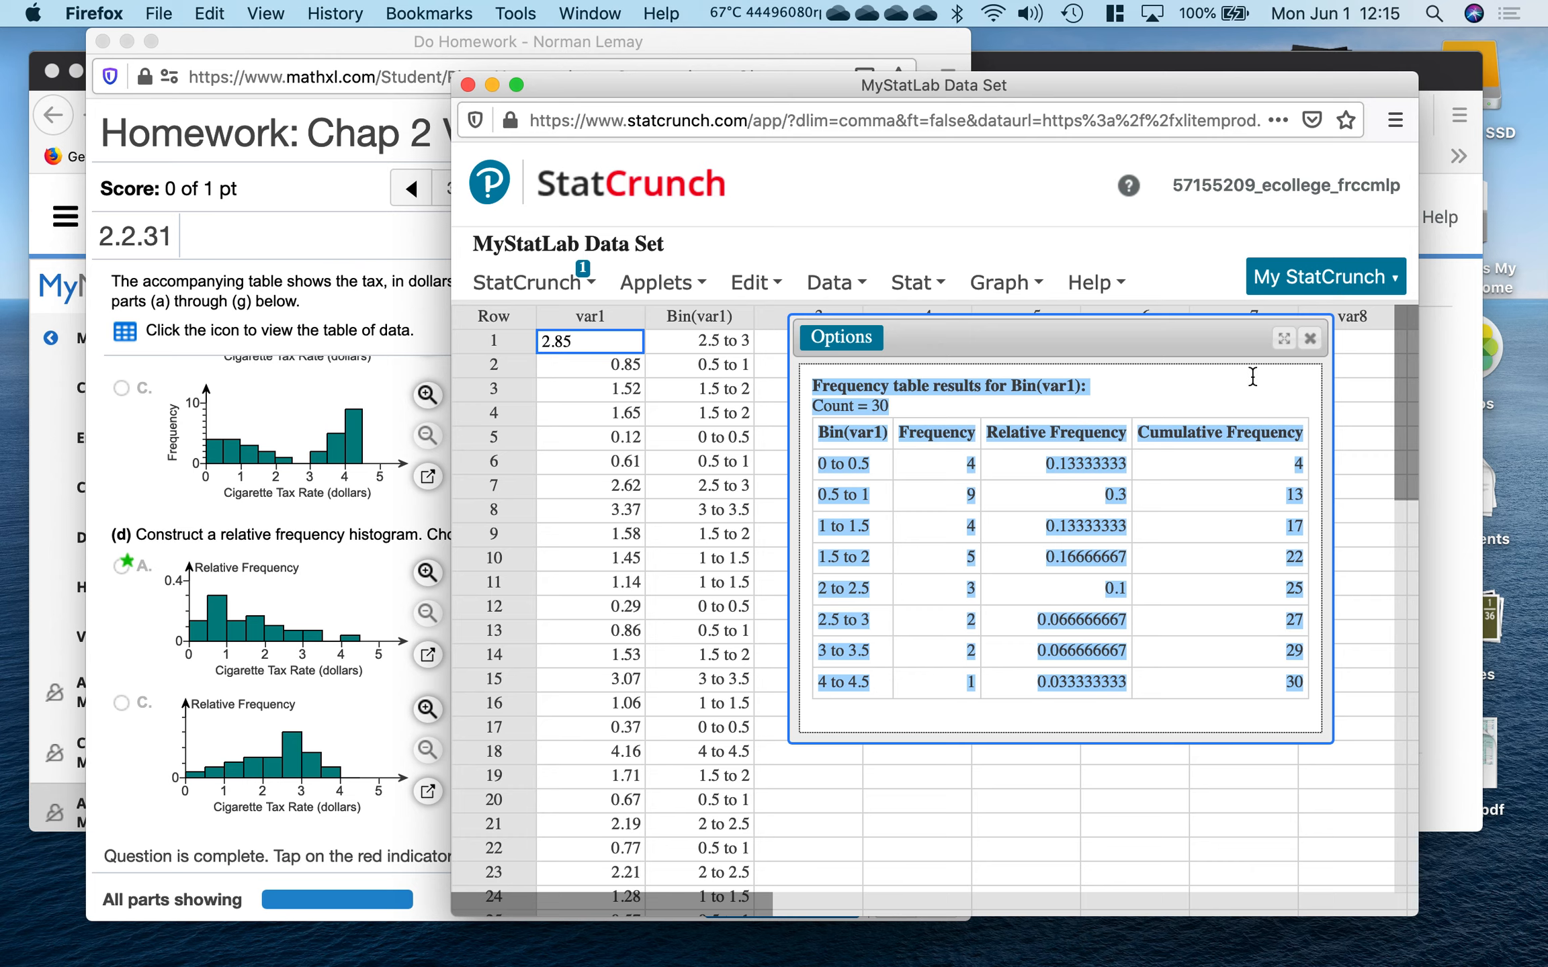
left_click(1311, 342)
Start a histogram of the var1 column with the type set to Relative Frequency.
left_click(928, 283)
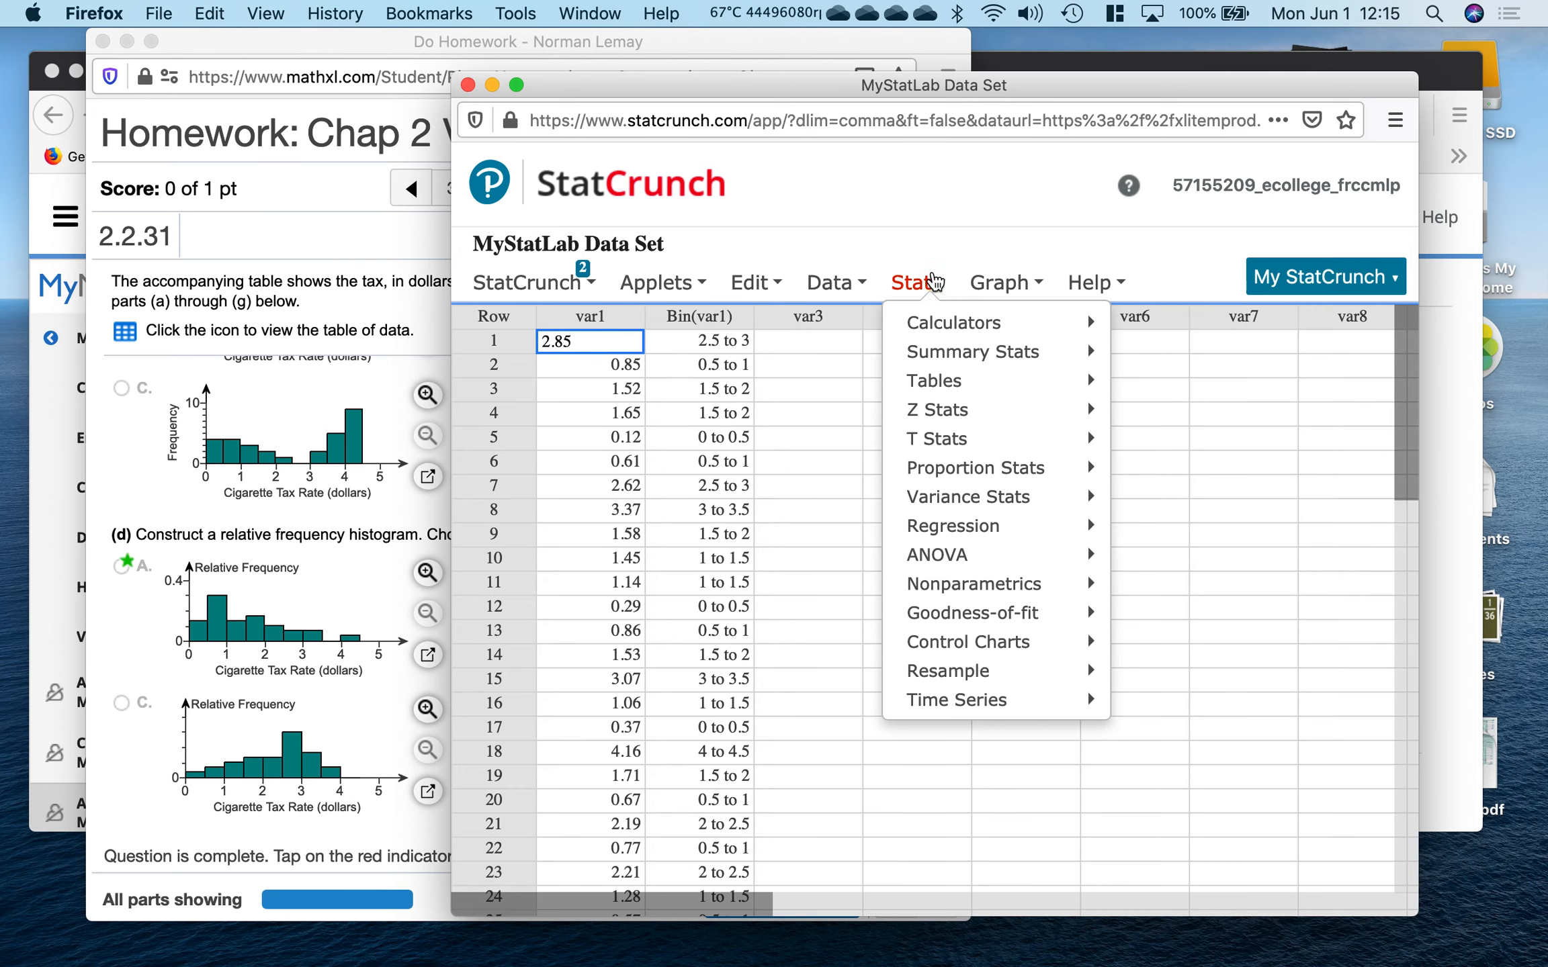
left_click(997, 285)
left_click(995, 287)
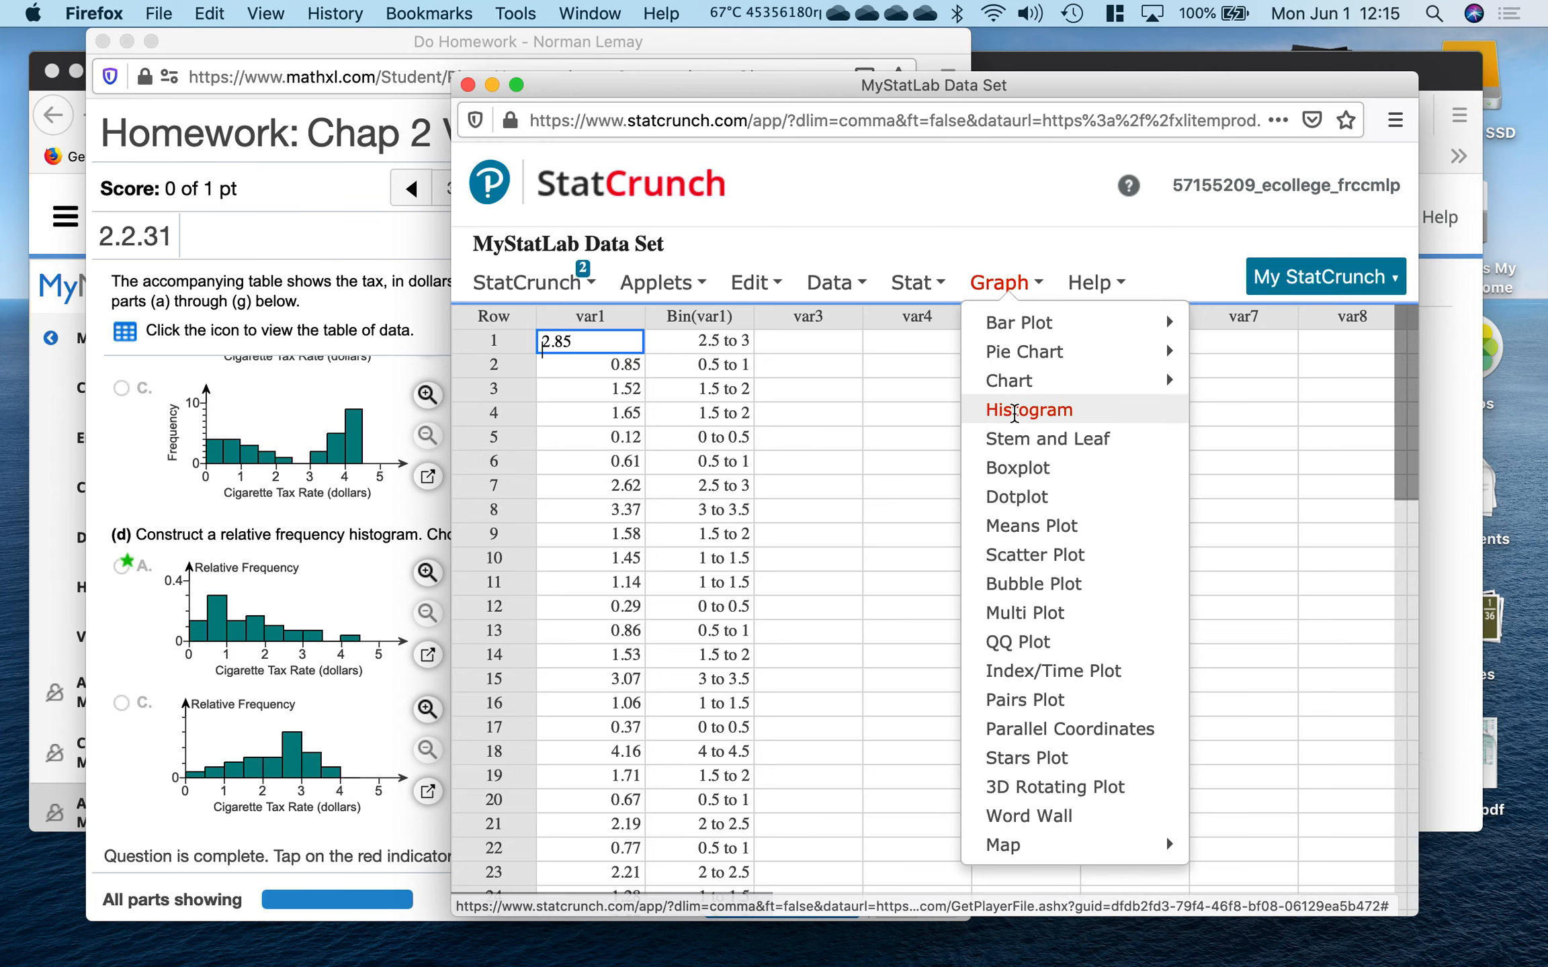
left_click(1028, 410)
left_click(861, 534)
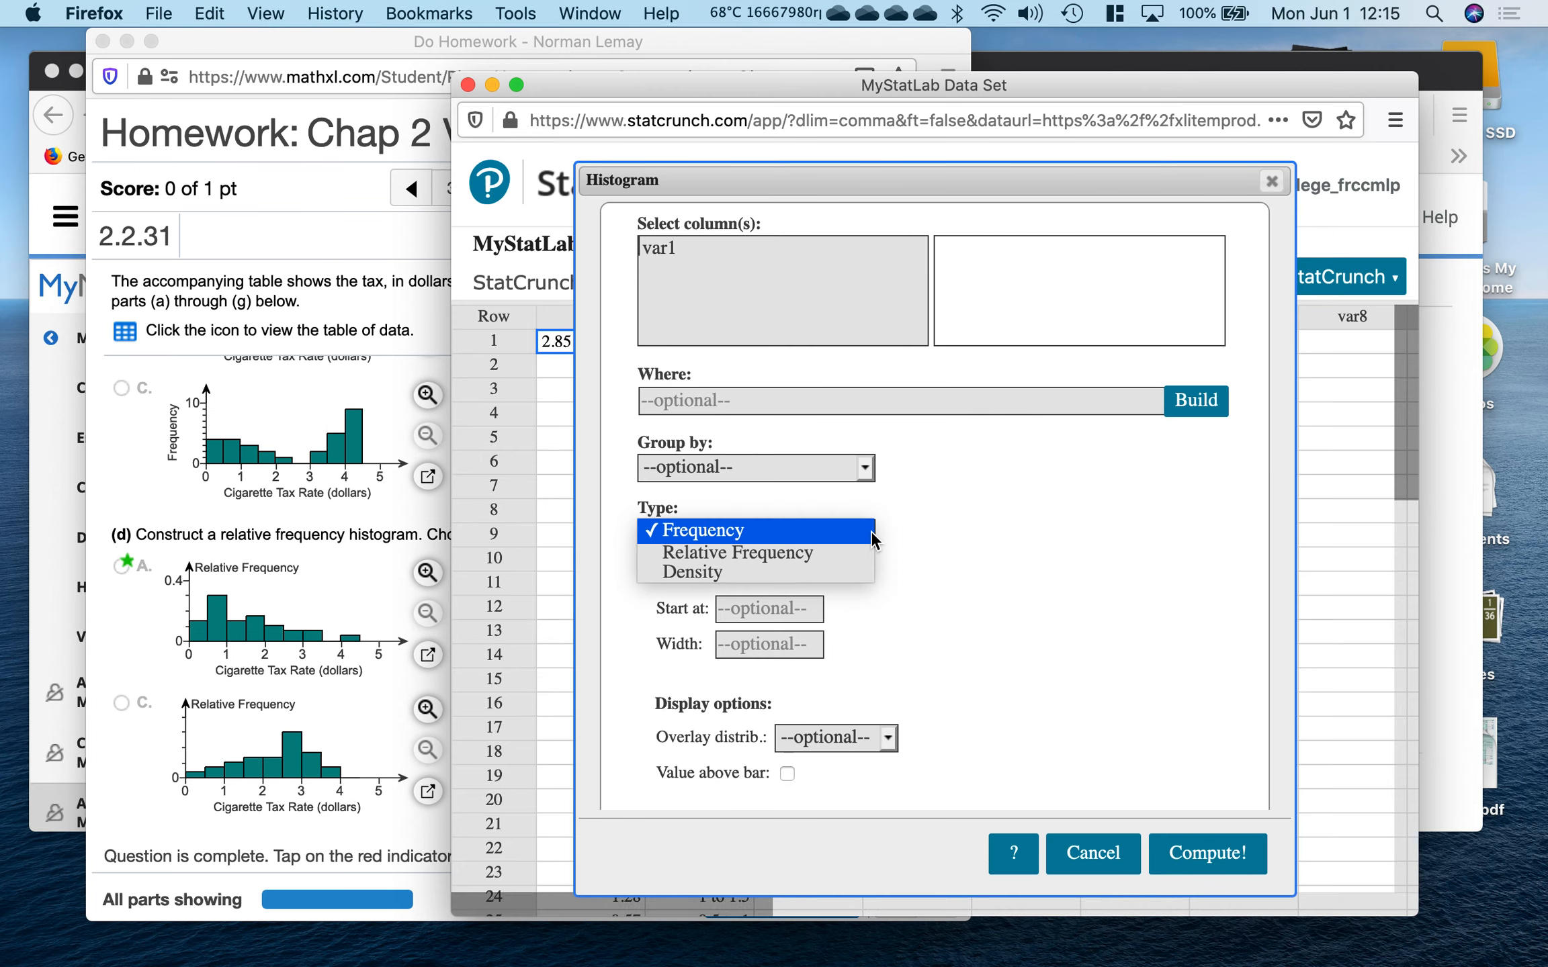
left_click(840, 553)
left_click(705, 249)
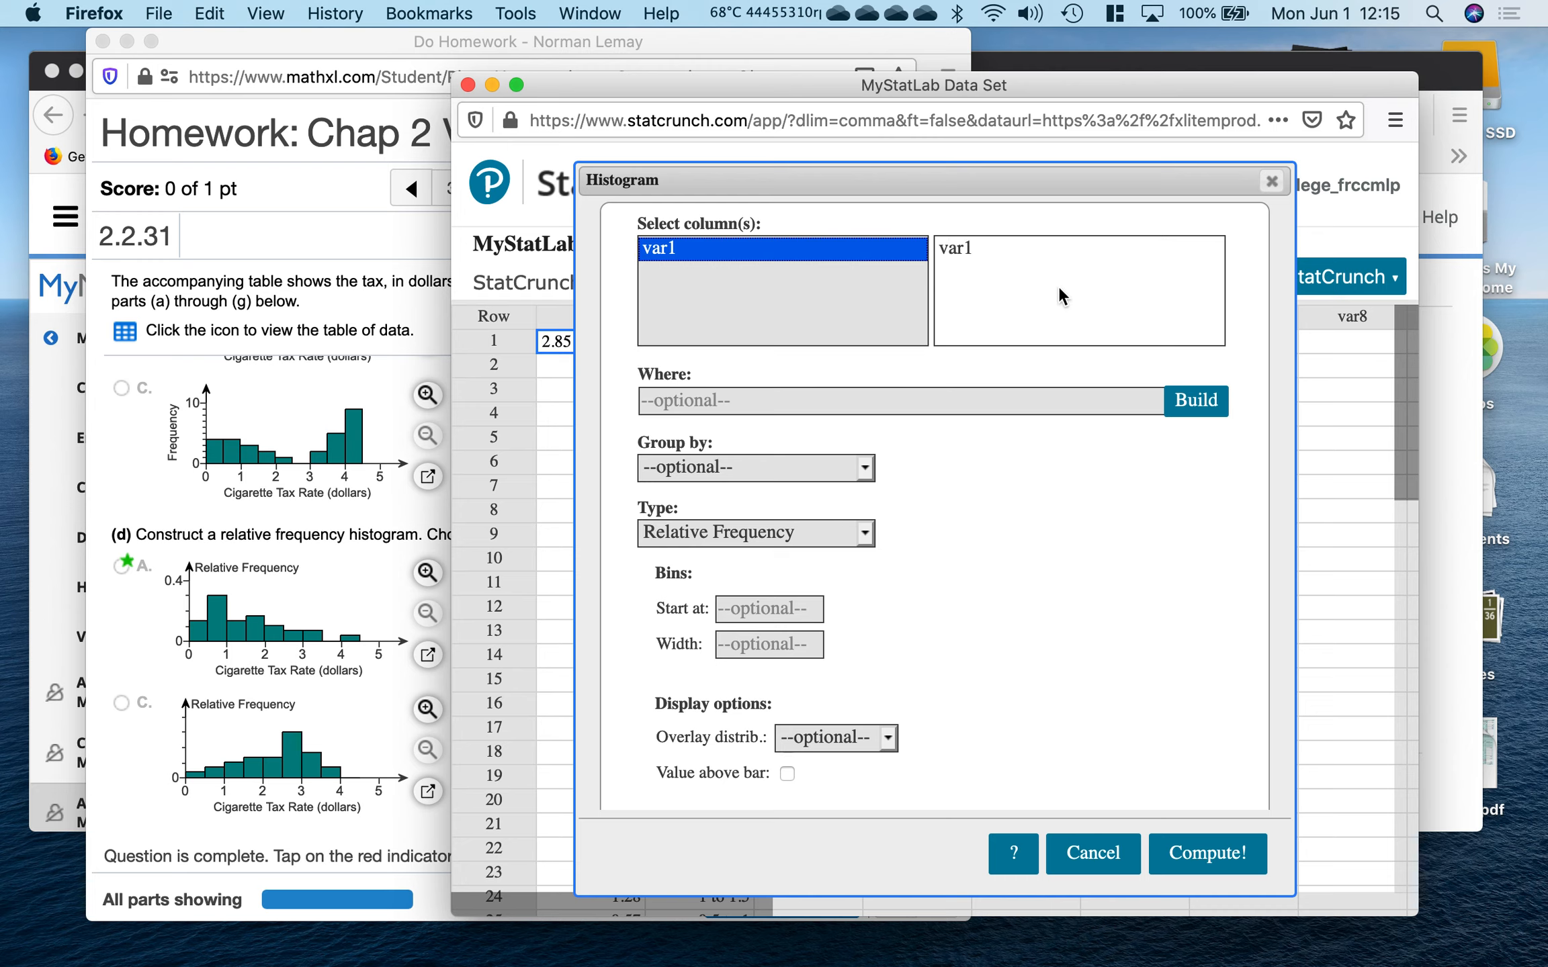
Start the histogram bins at 0 with a width of .5 and compute the graph.
left_click(771, 615)
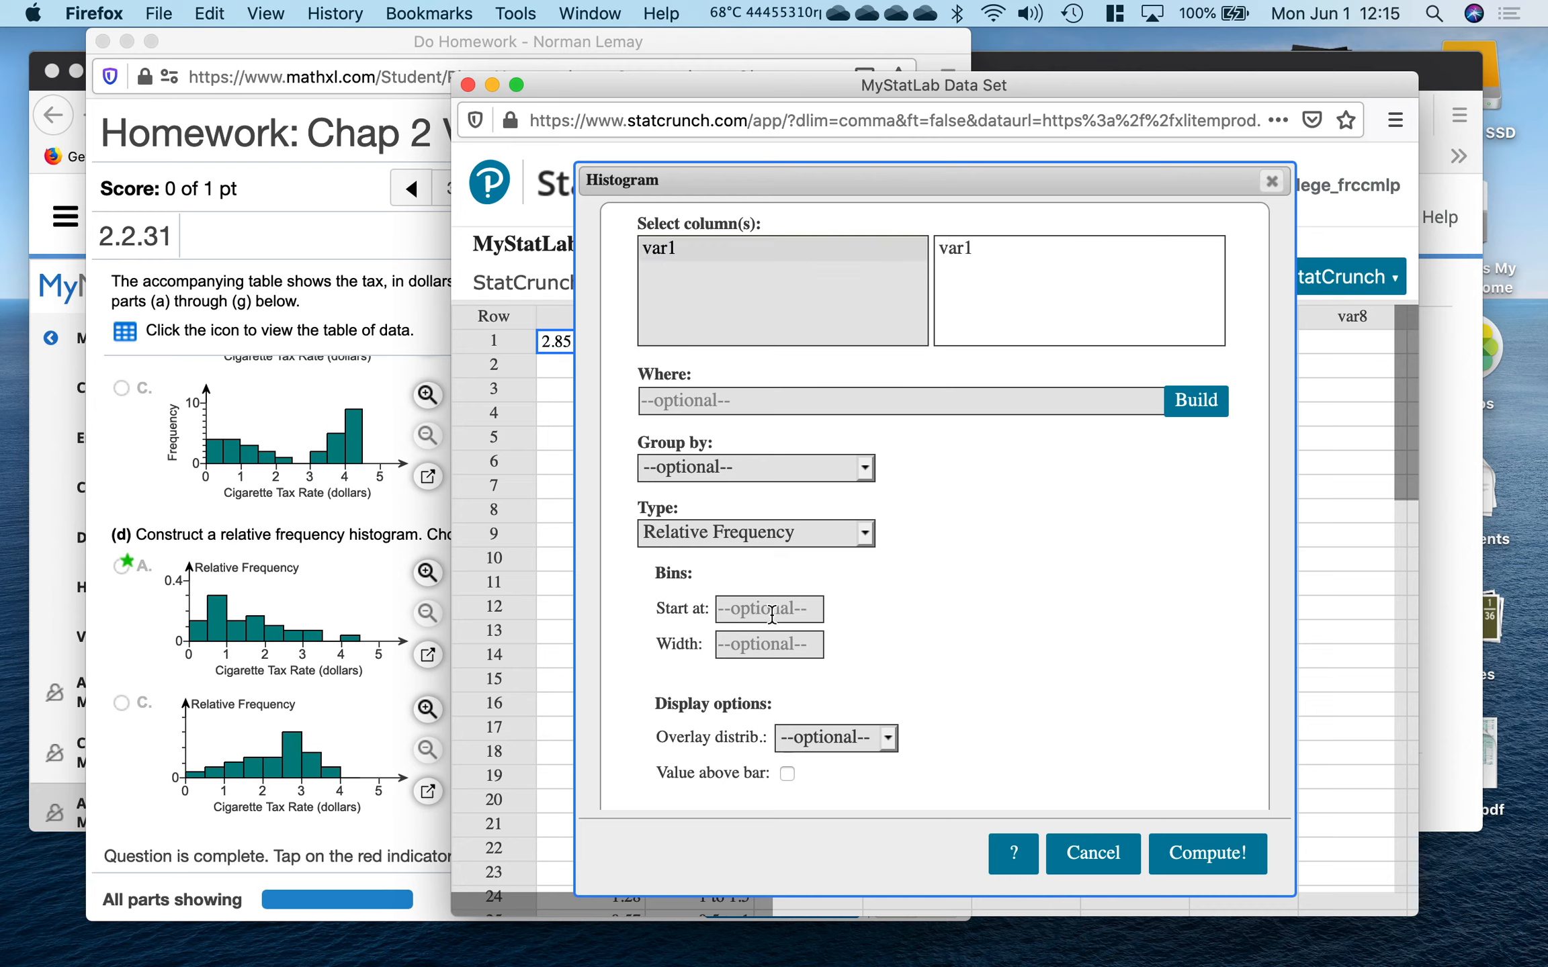
type("0")
left_click(776, 645)
type(".5")
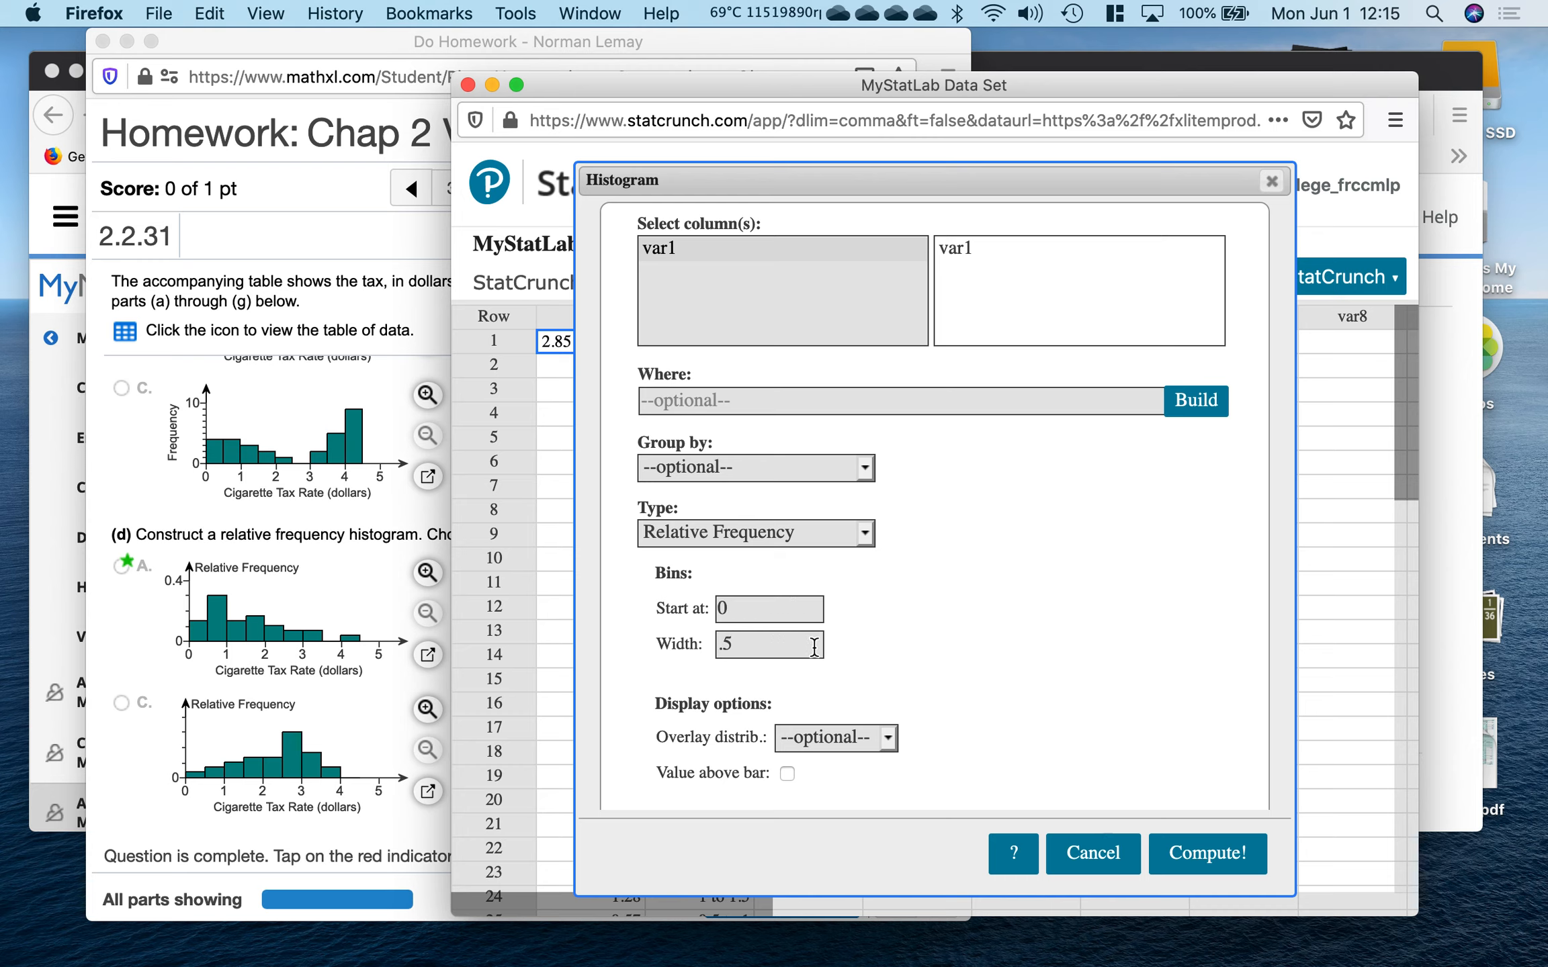
left_click(1217, 867)
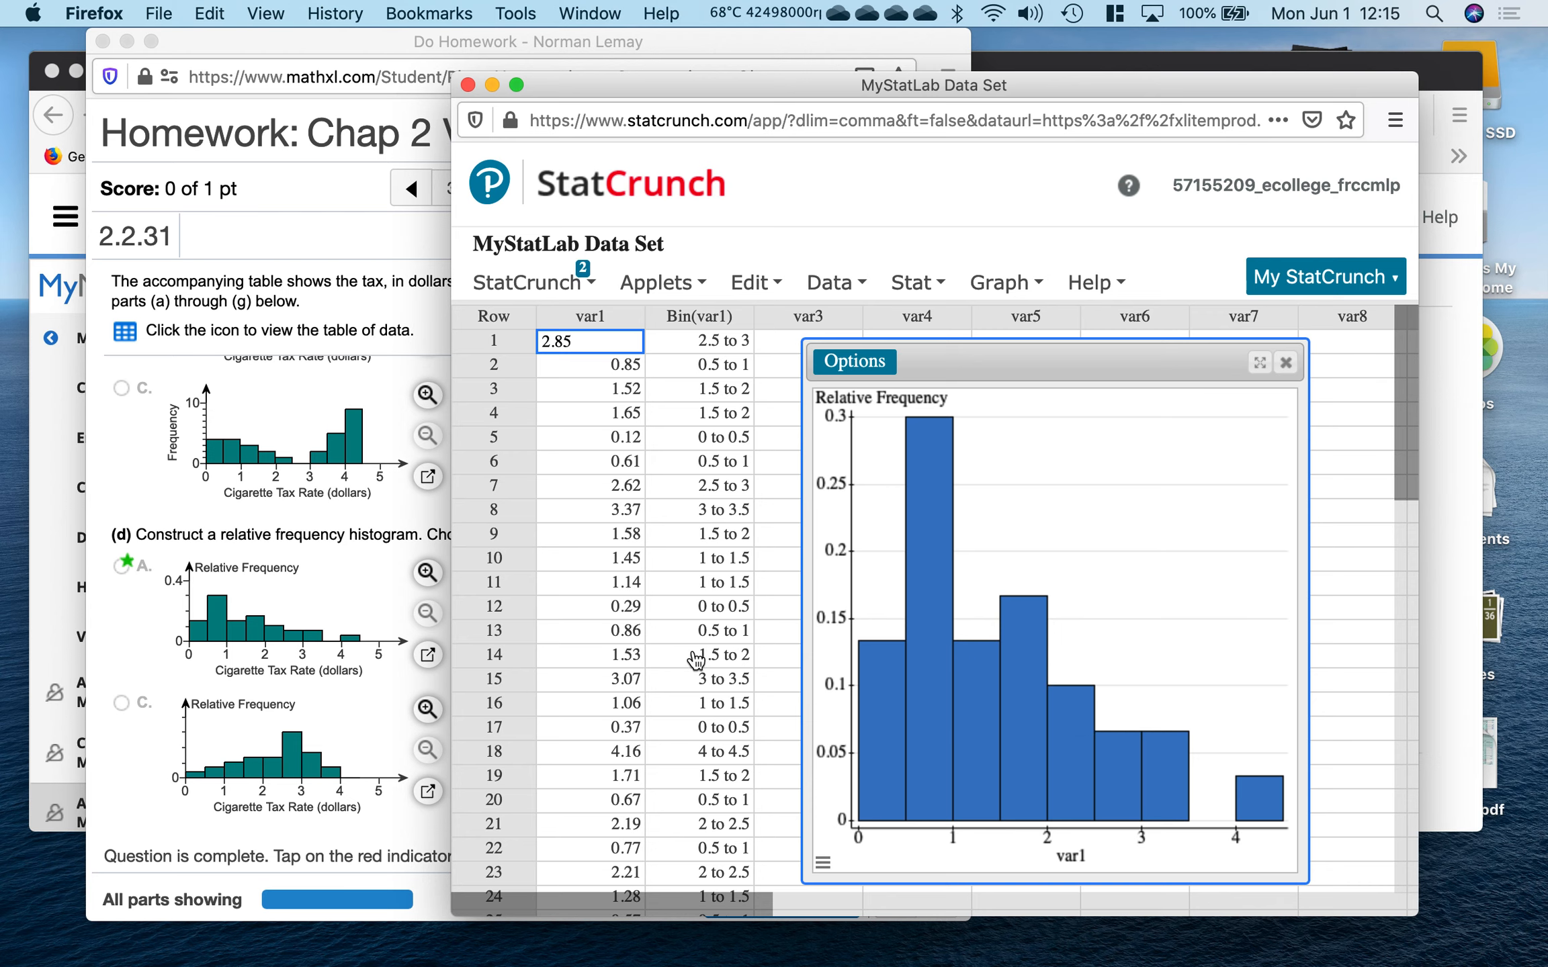
Enlarge choice A of part (d) in the homework, compare it side by side with the StatCrunch histogram, and close the enlarged graph.
left_click(305, 644)
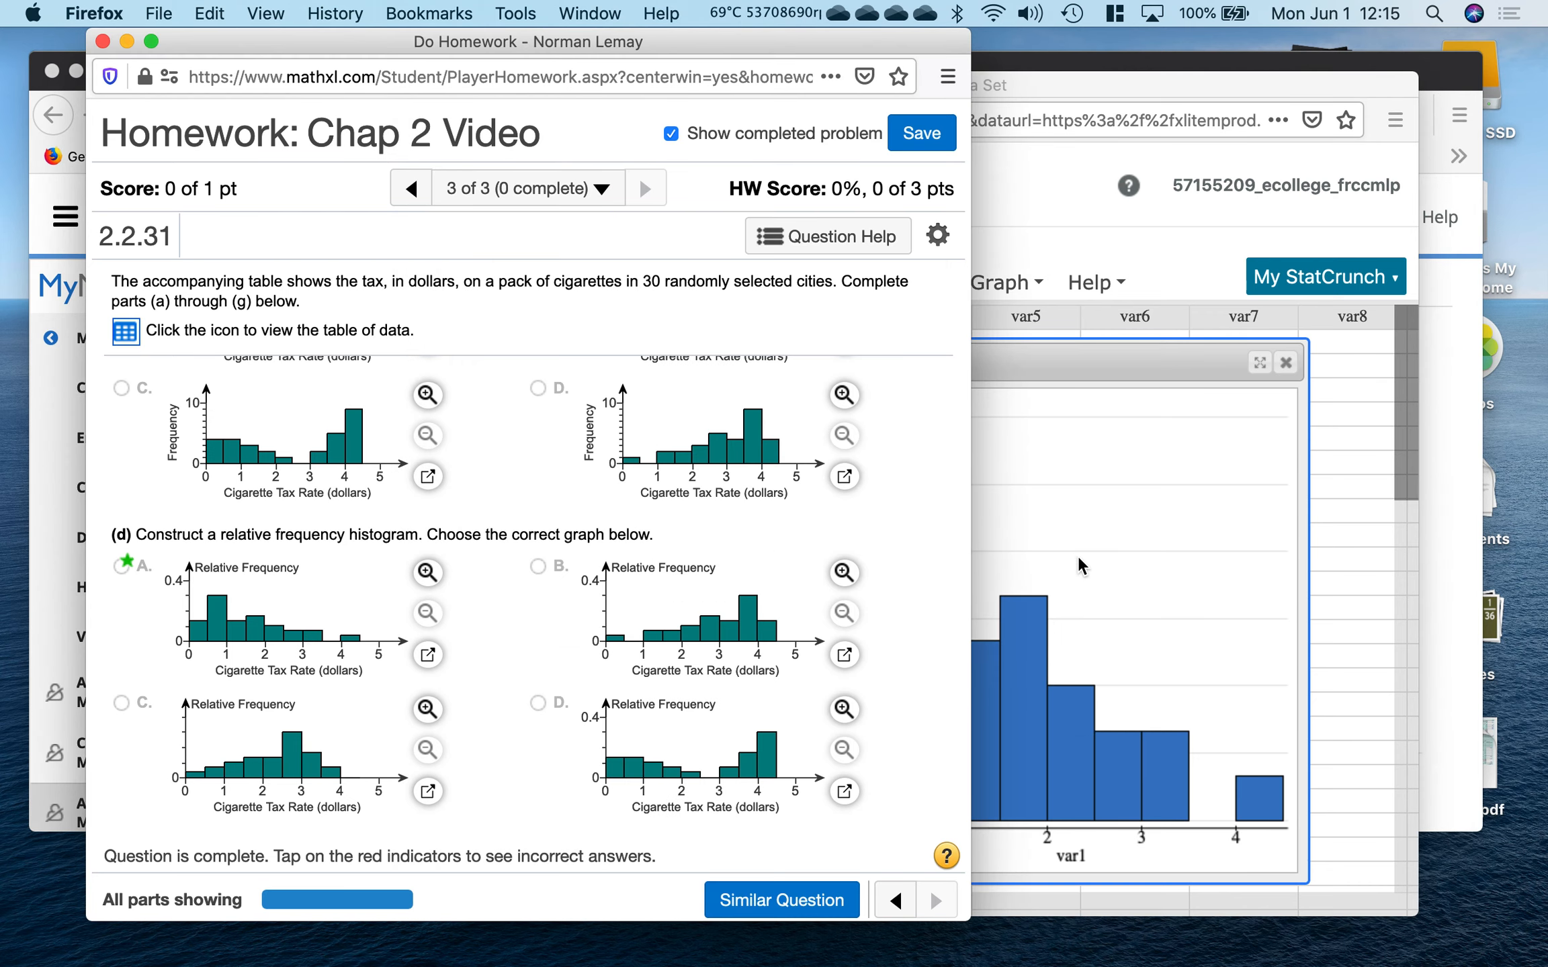
left_click(431, 663)
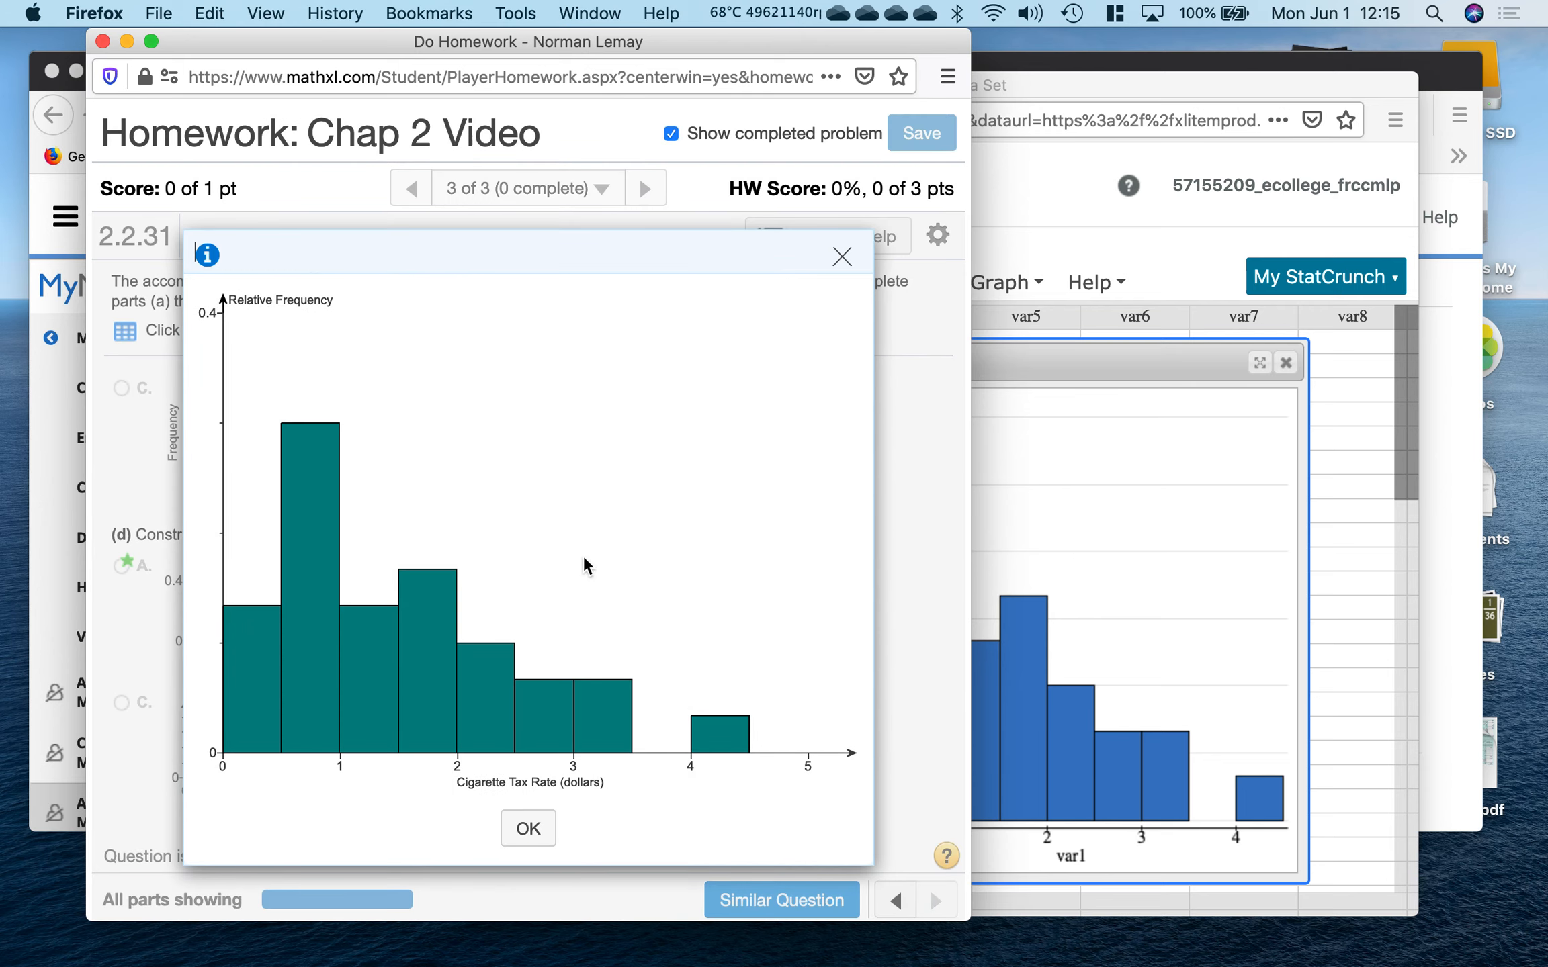
left_click_drag(1058, 80, 1271, 79)
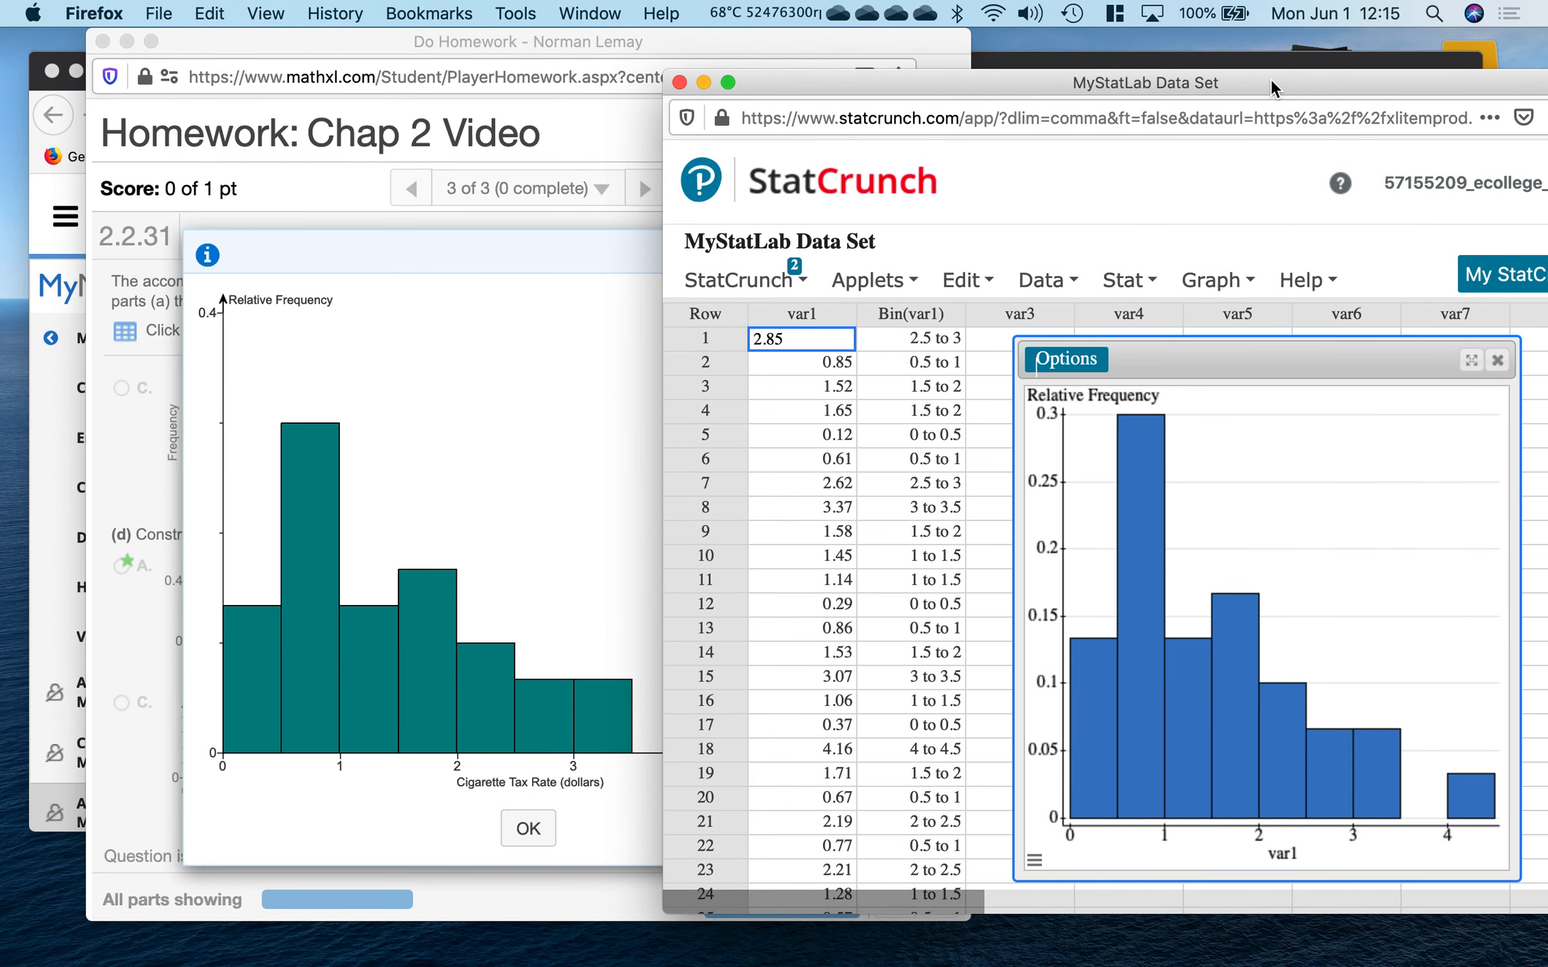
left_click(548, 125)
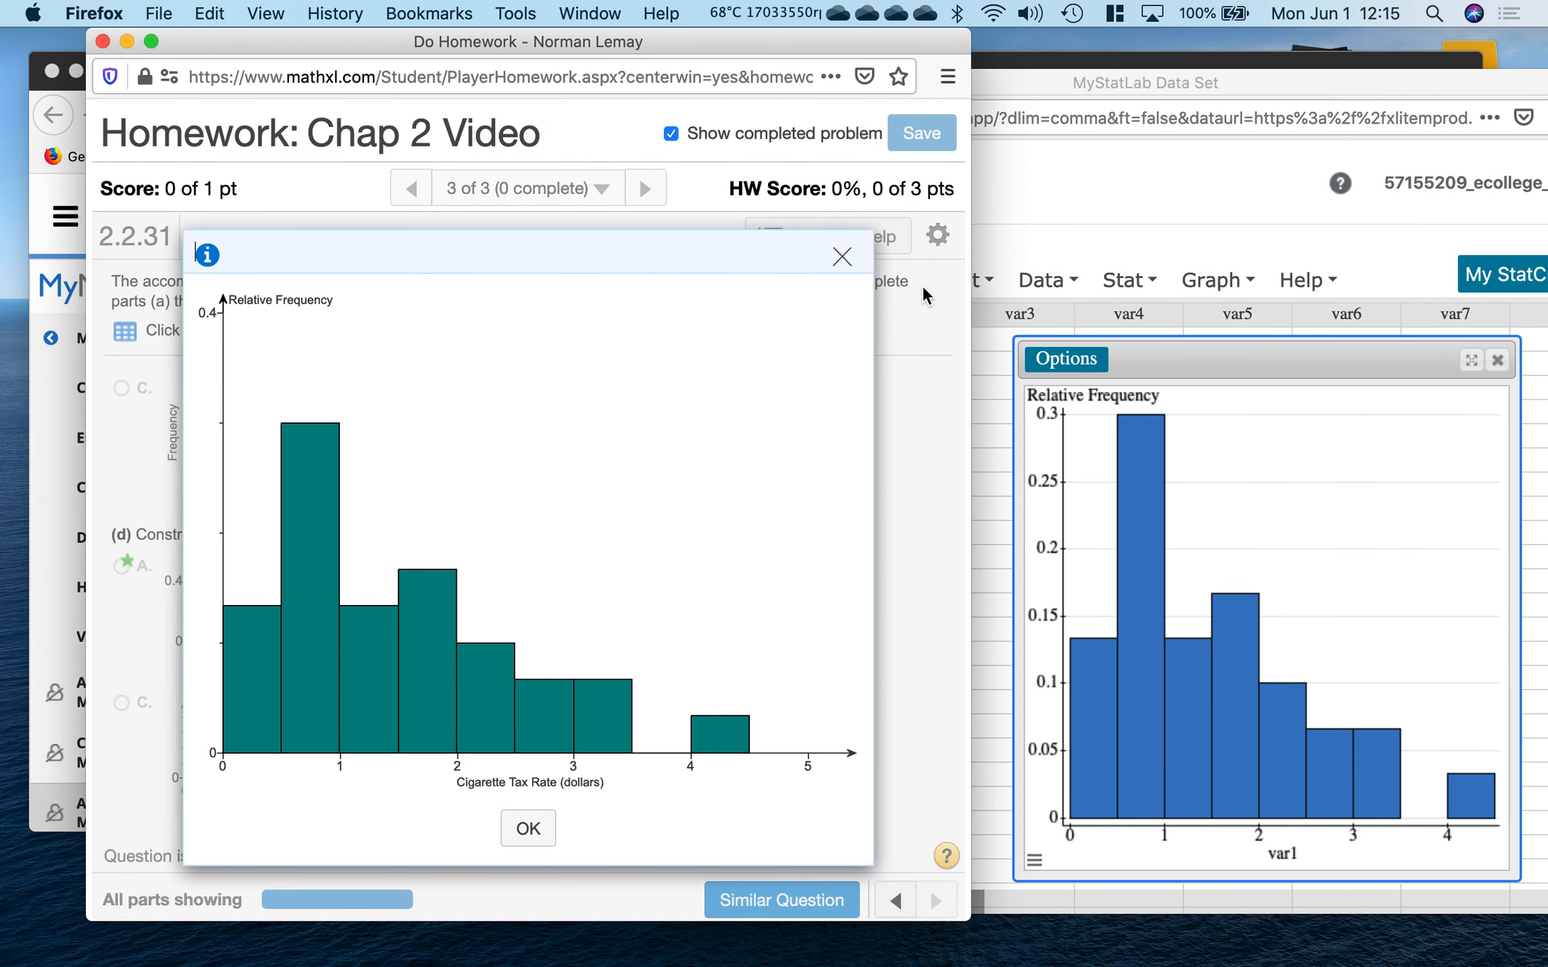
left_click(842, 258)
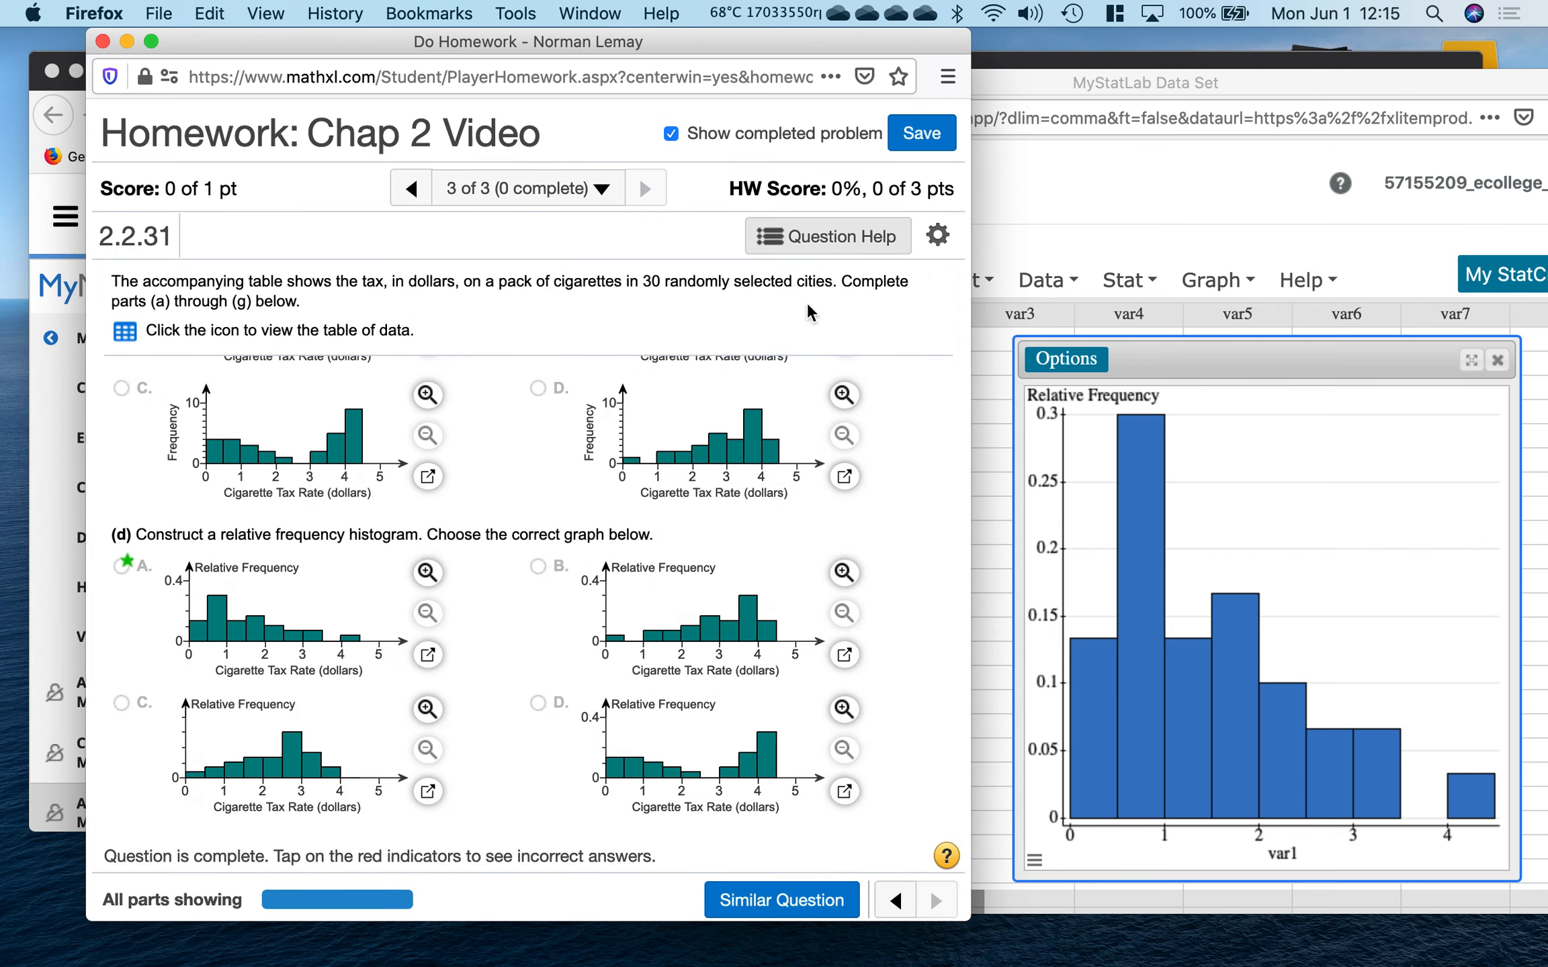
Enlarge choice A of part (c), compare it with the StatCrunch histogram, and close the enlarged graph.
scroll(591, 527, "up", 5)
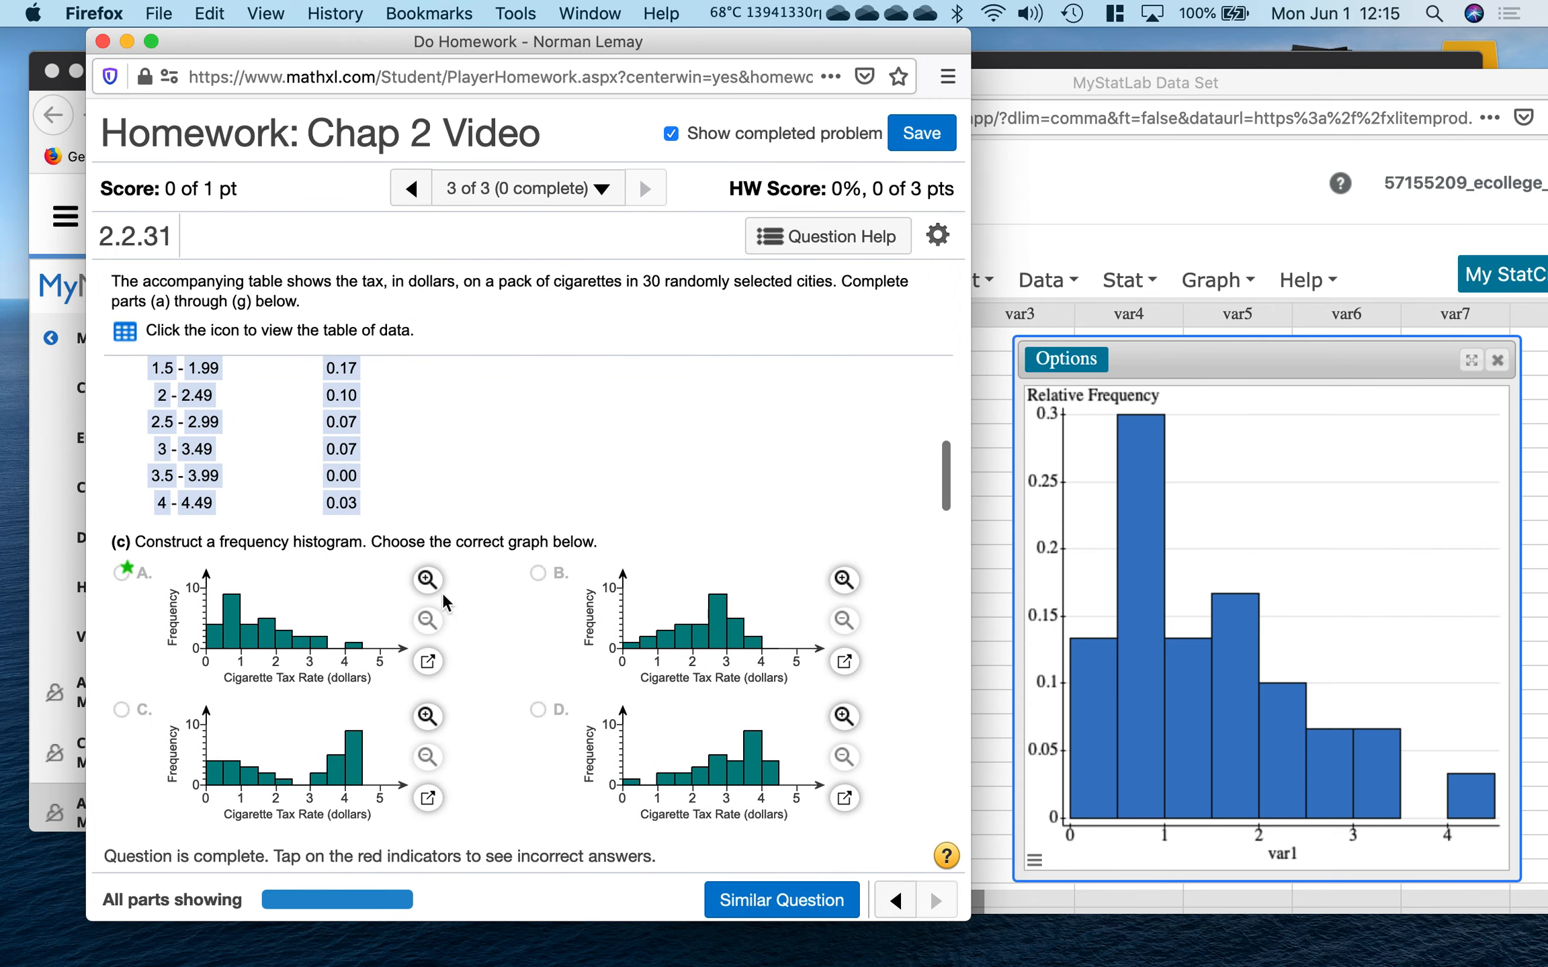
left_click(428, 661)
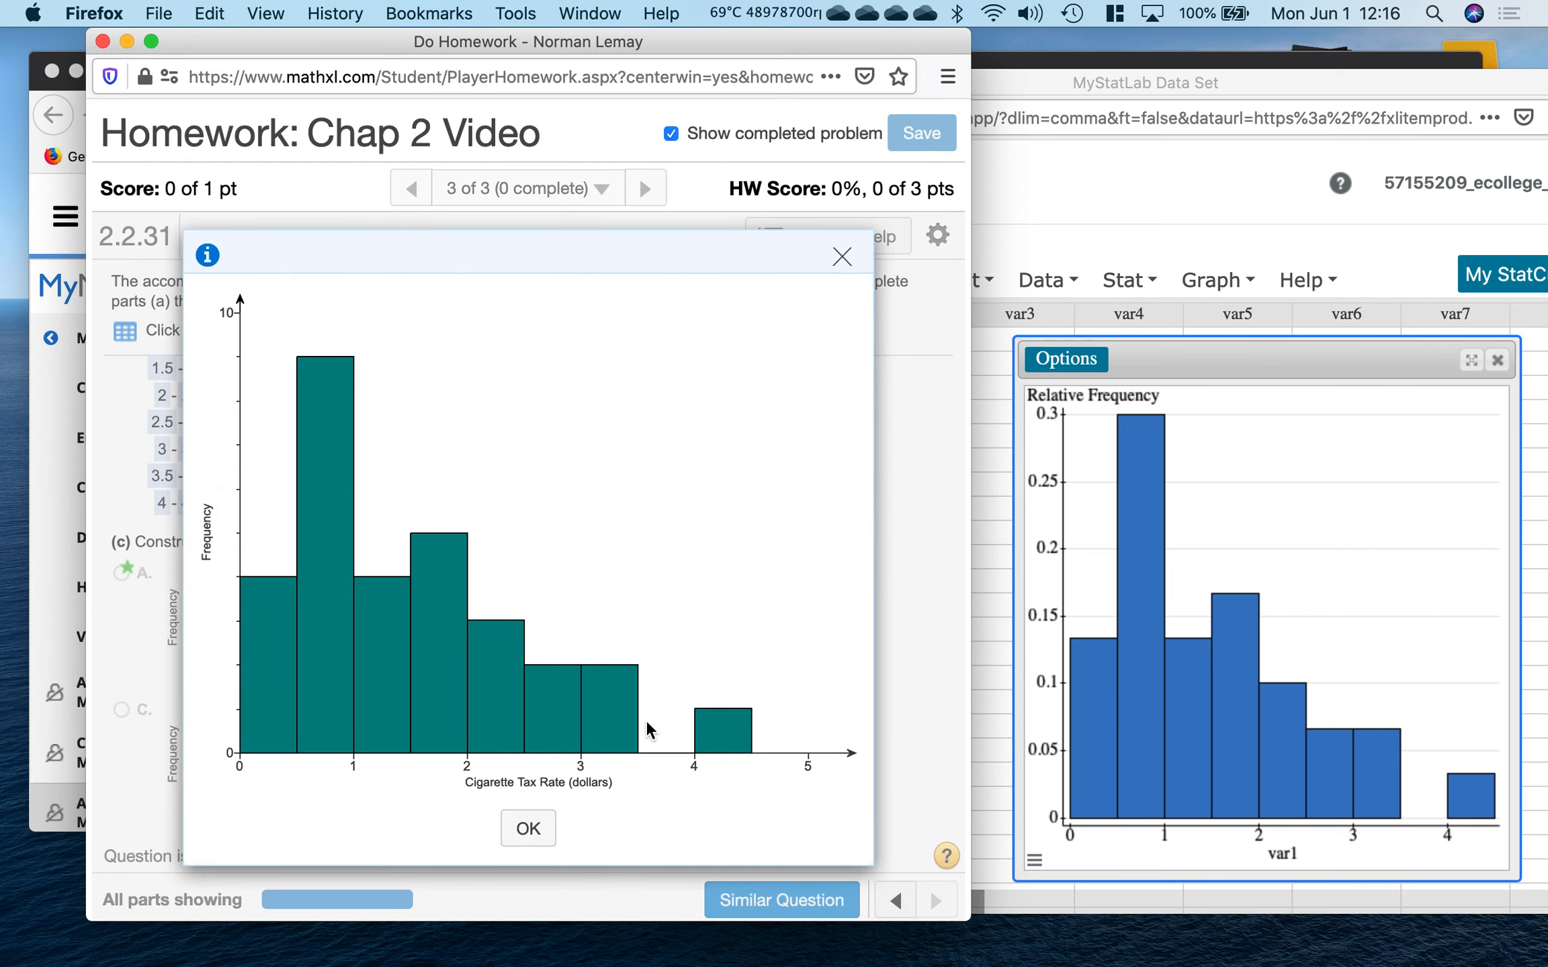
left_click(531, 829)
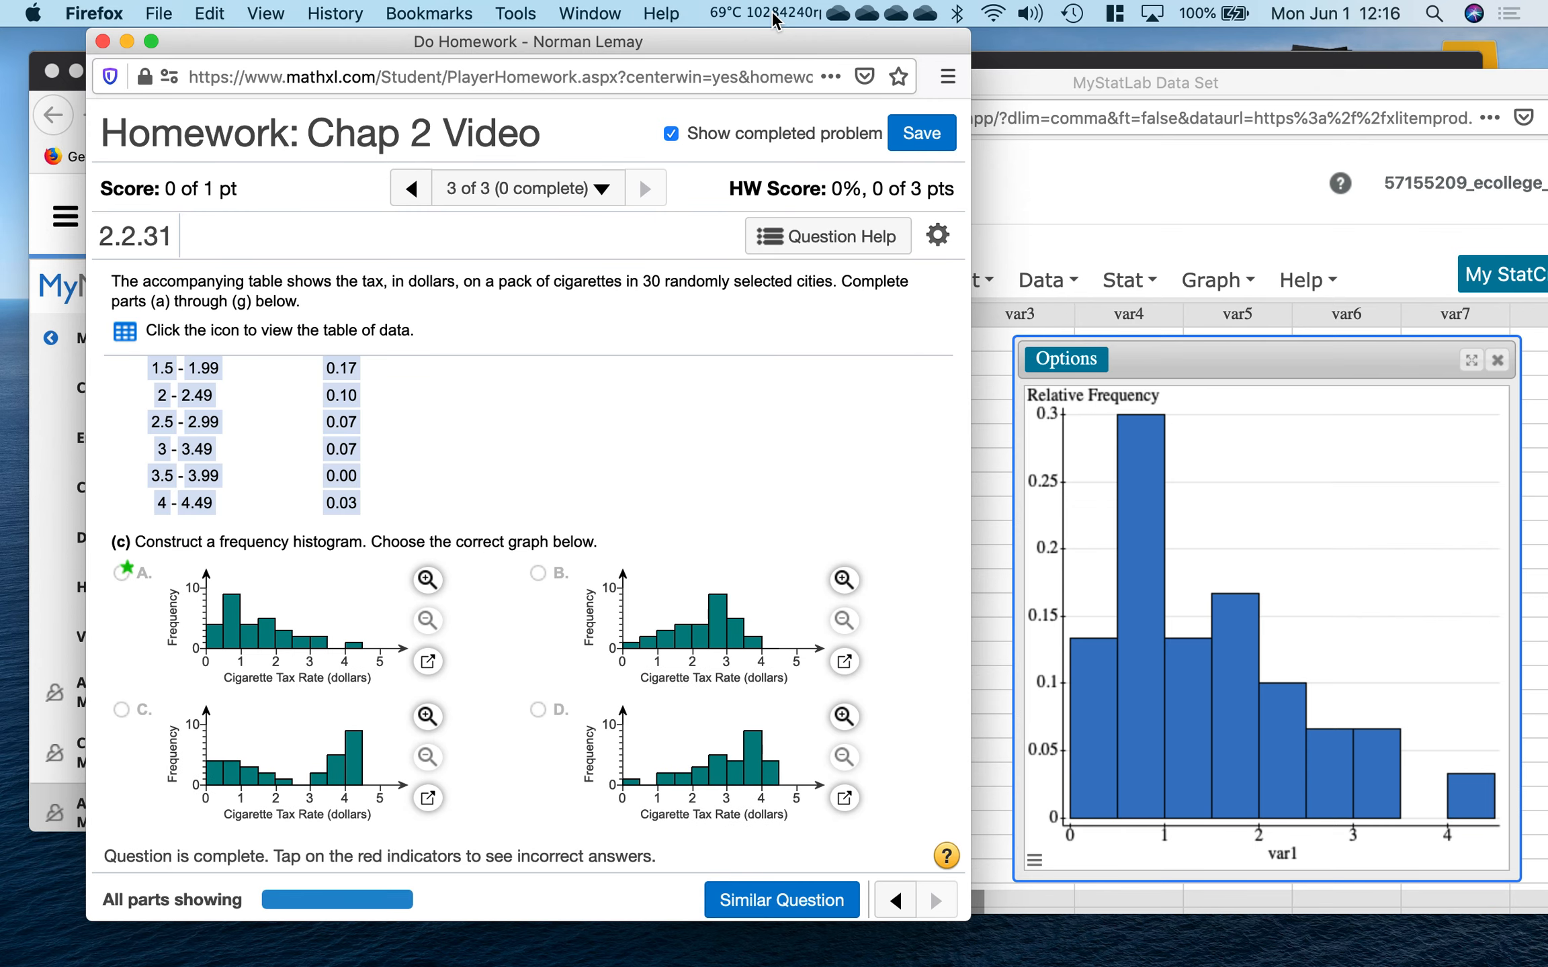
Review the relative frequency distribution in part (b) beside the StatCrunch histogram, and close the StatCrunch window.
left_click(1246, 250)
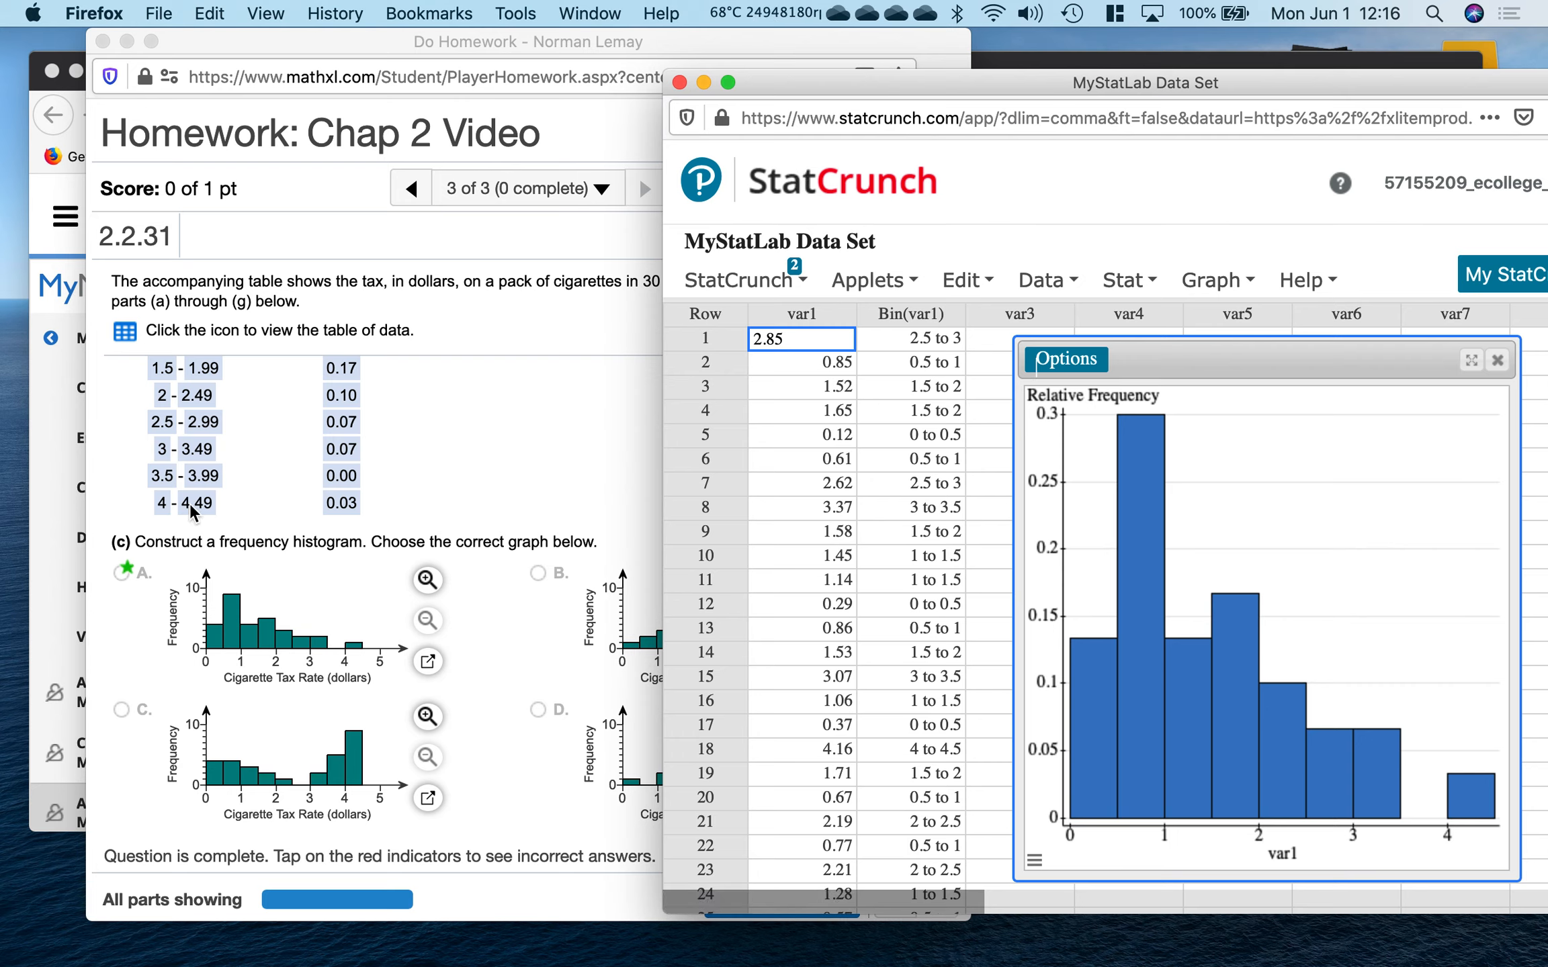
scroll(201, 430, "up", 3)
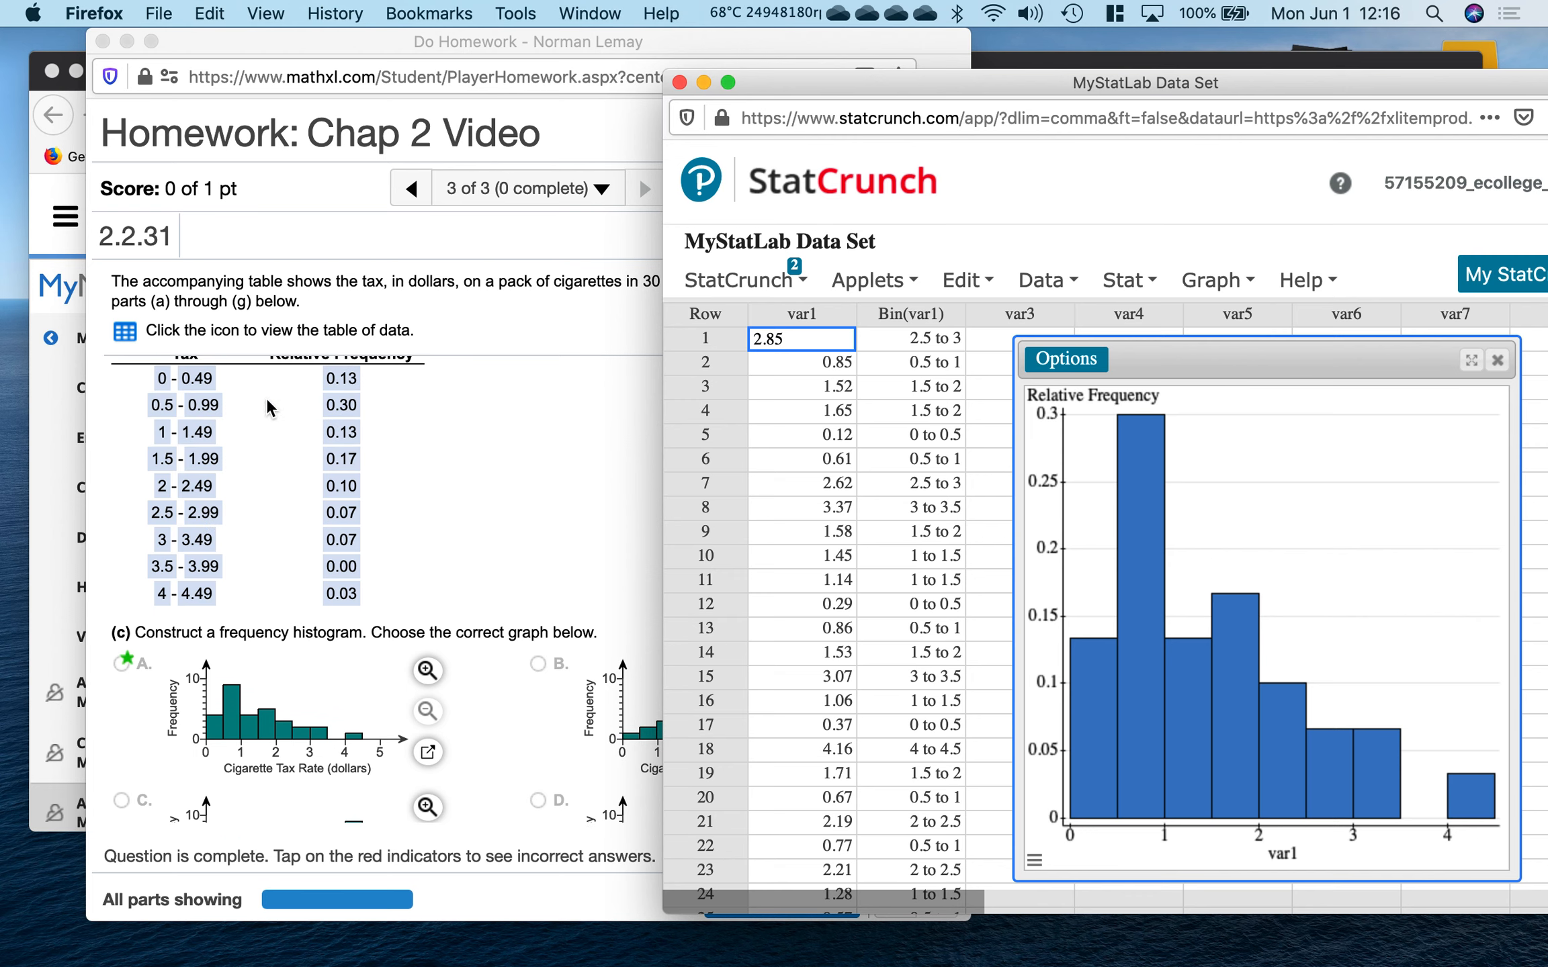
scroll(267, 400, "up", 3)
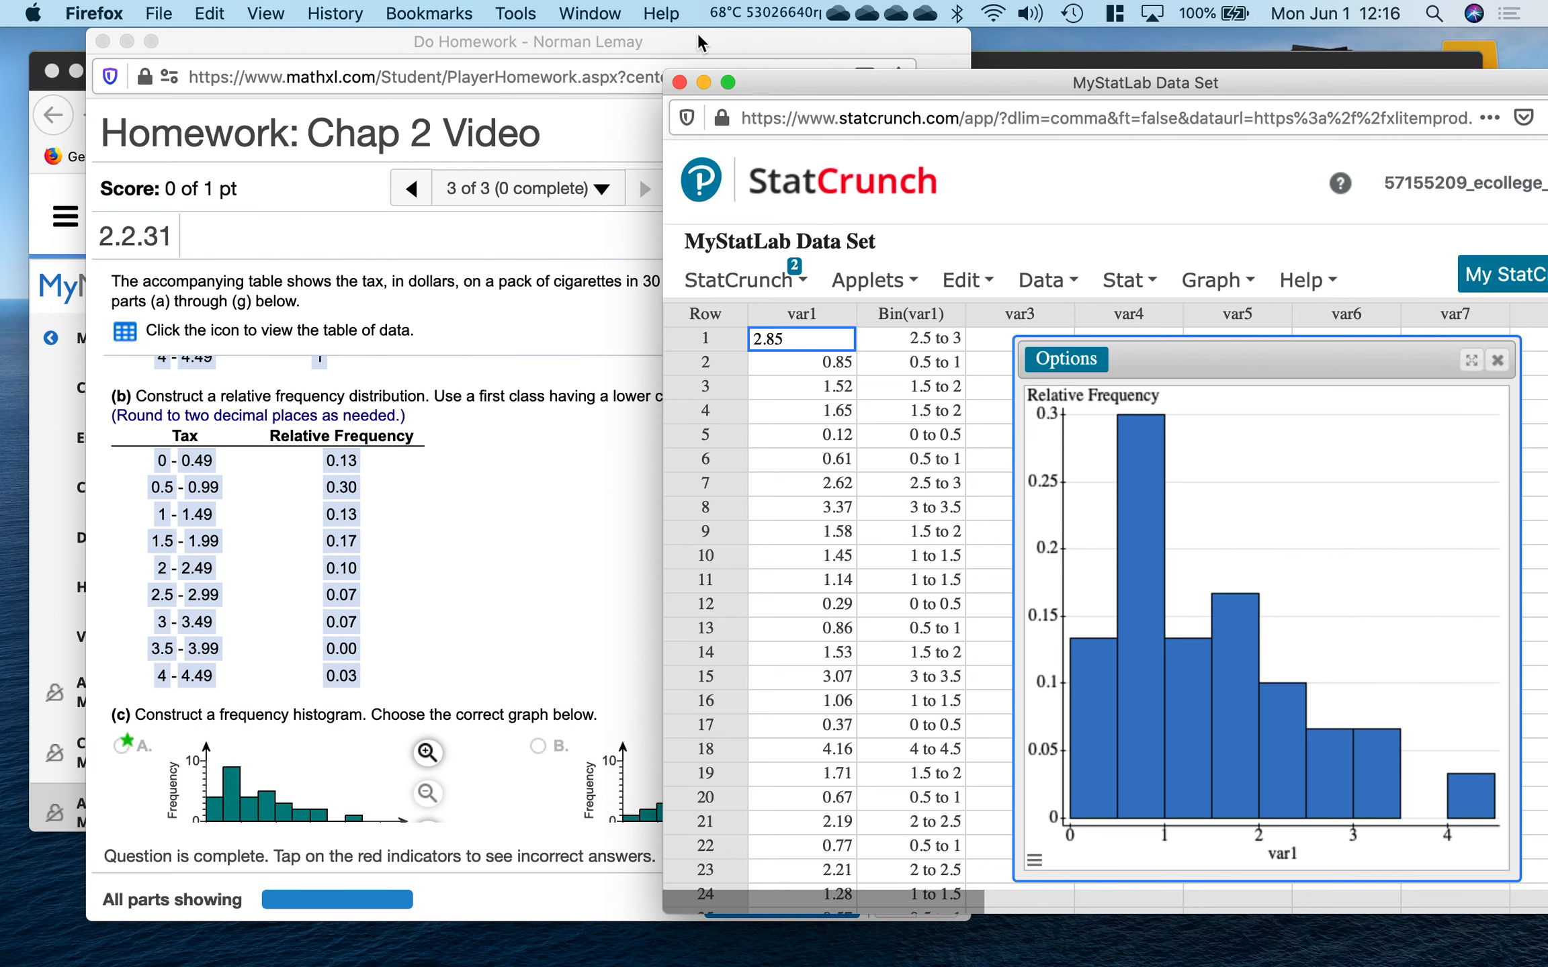
left_click(680, 83)
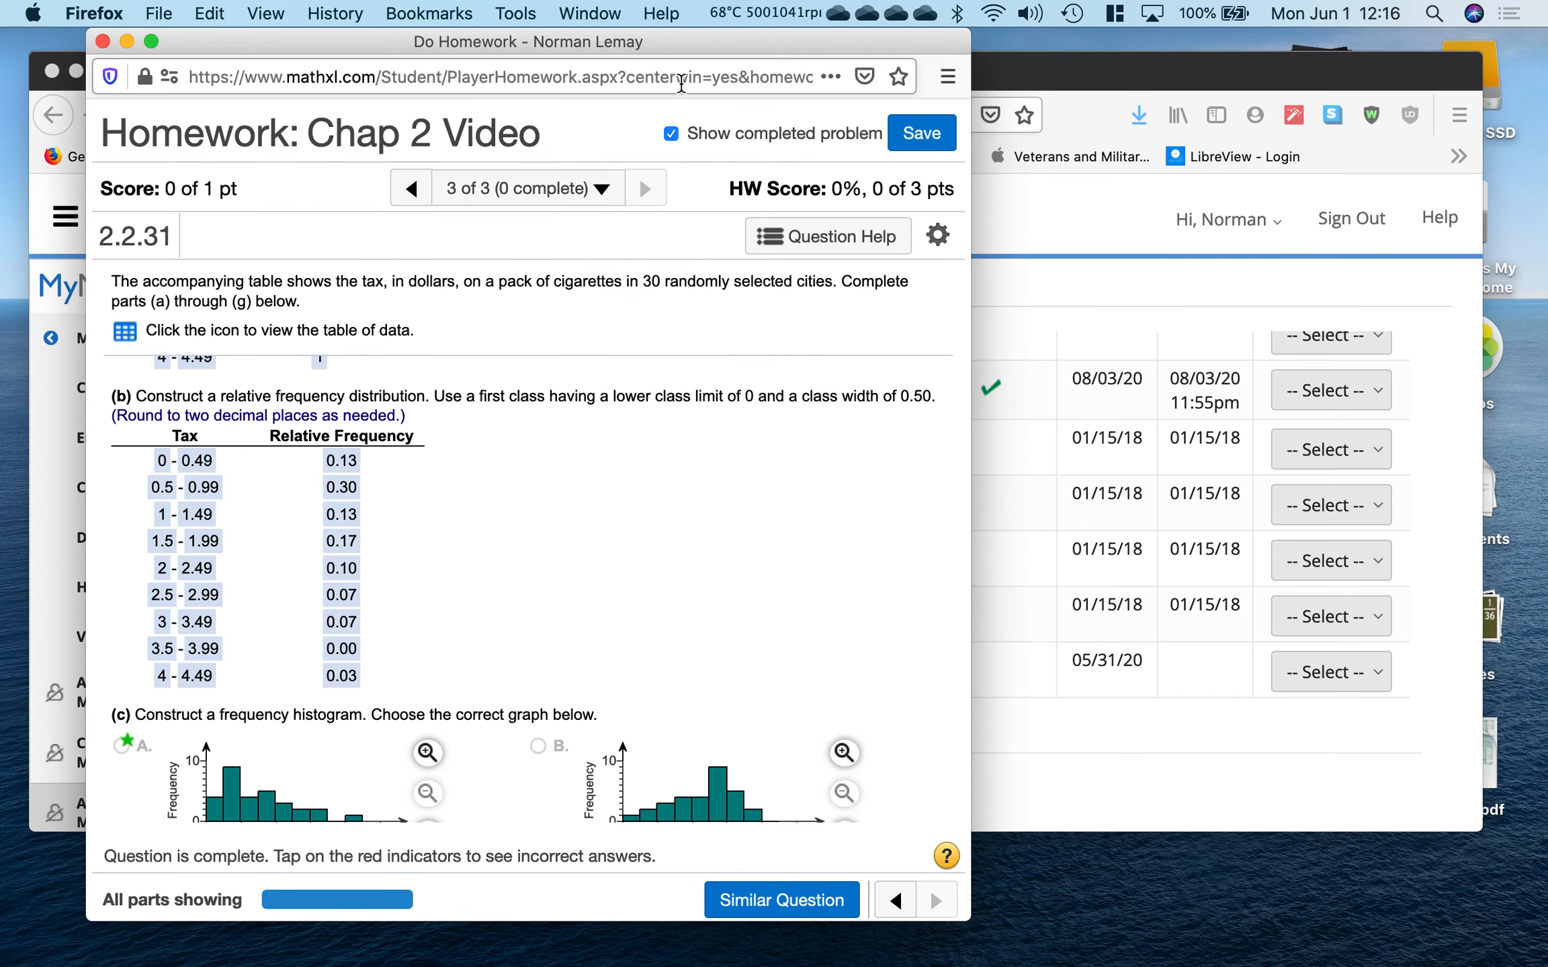